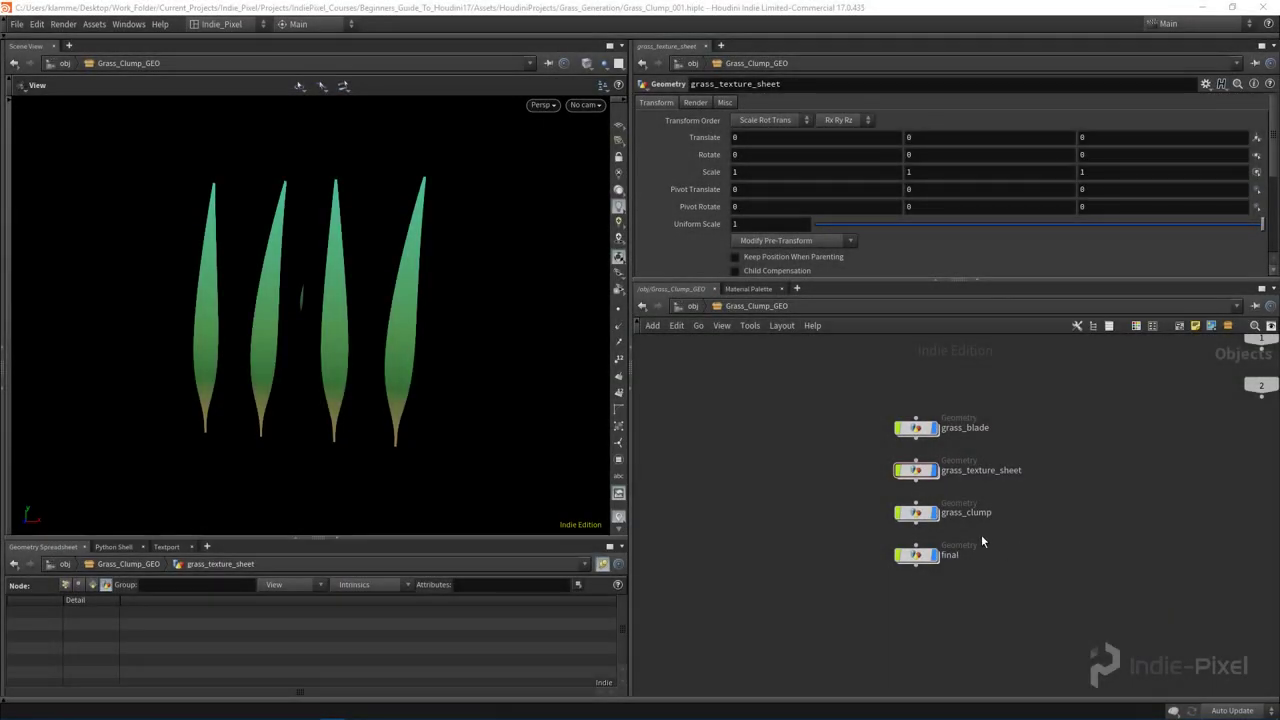
Open the grass_texture_sheet geometry network inside Grass_Clump_GEO
{"action": "right_click_drag", "start_coordinate": [302, 324], "coordinate": [355, 336]}
{"action": "scroll", "coordinate": [316, 368], "scroll_direction": "down", "scroll_amount": 4}
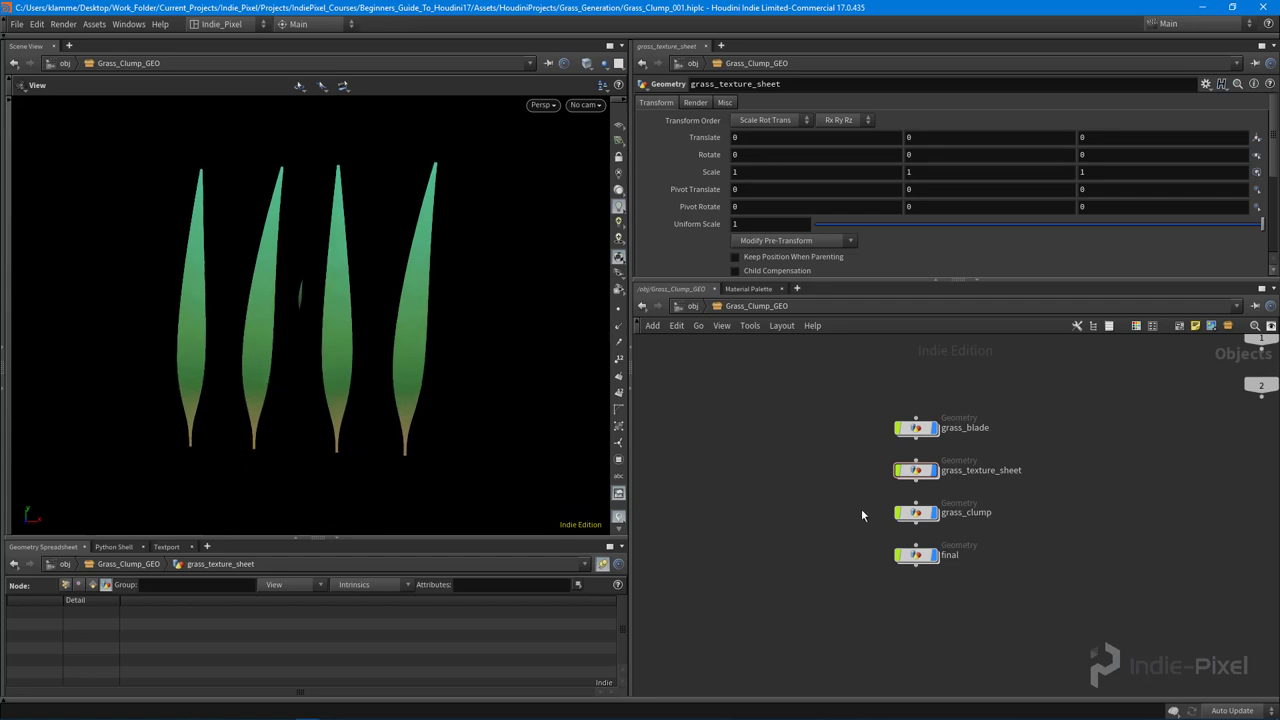
{"action": "scroll", "coordinate": [914, 484], "scroll_direction": "up", "scroll_amount": 2}
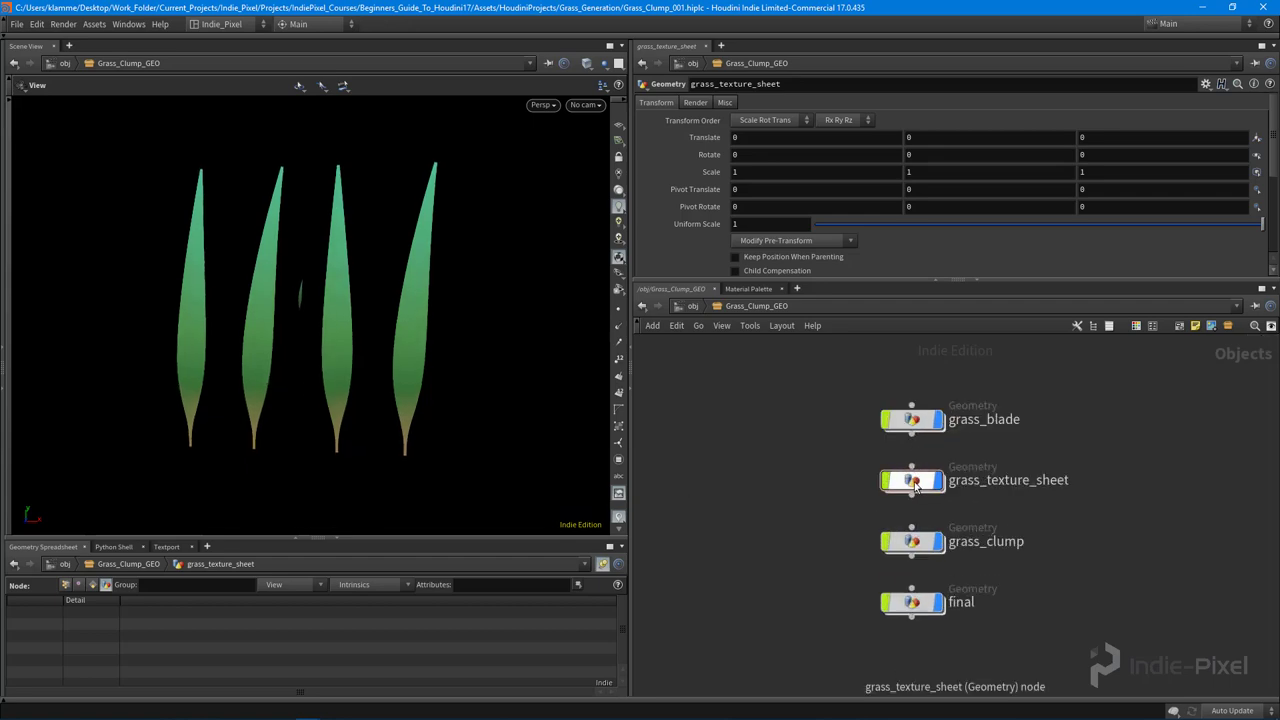
{"action": "double_click", "coordinate": [914, 484]}
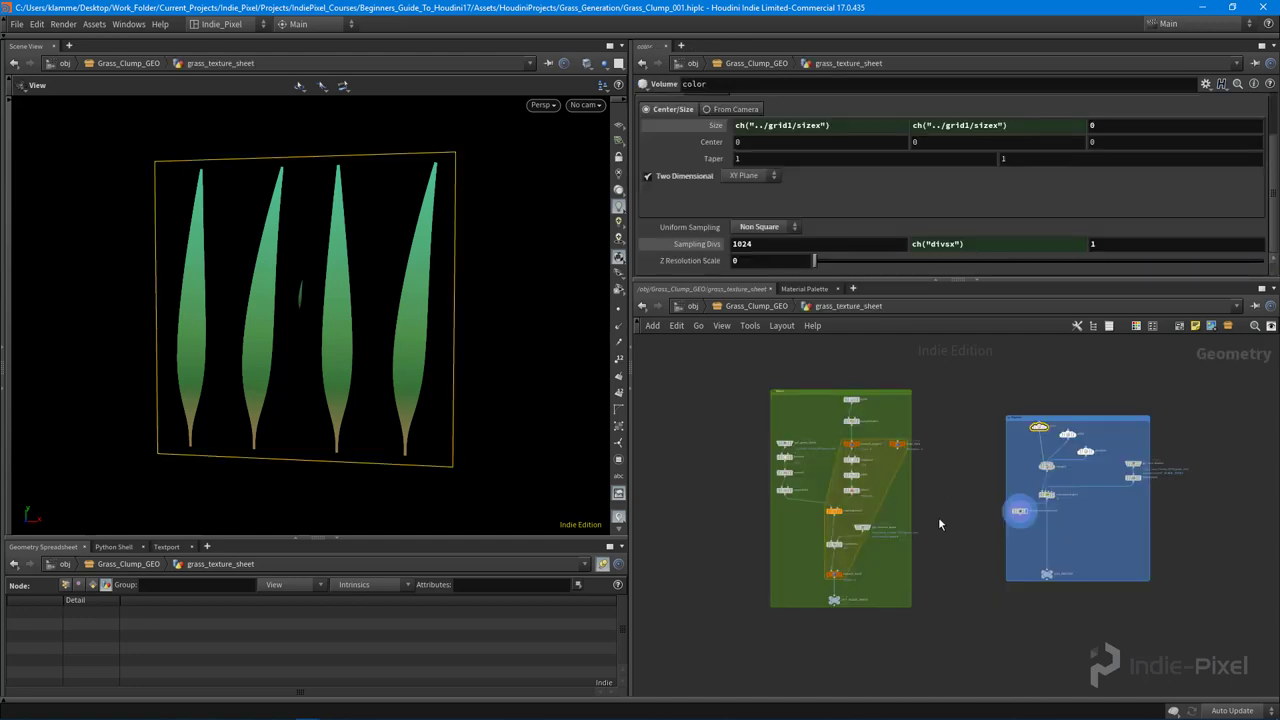
Examine the Sheet and Raycast node groups and the resulting grass blade sheet in the viewport
{"action": "middle_click_drag", "start_coordinate": [857, 517], "coordinate": [1109, 530]}
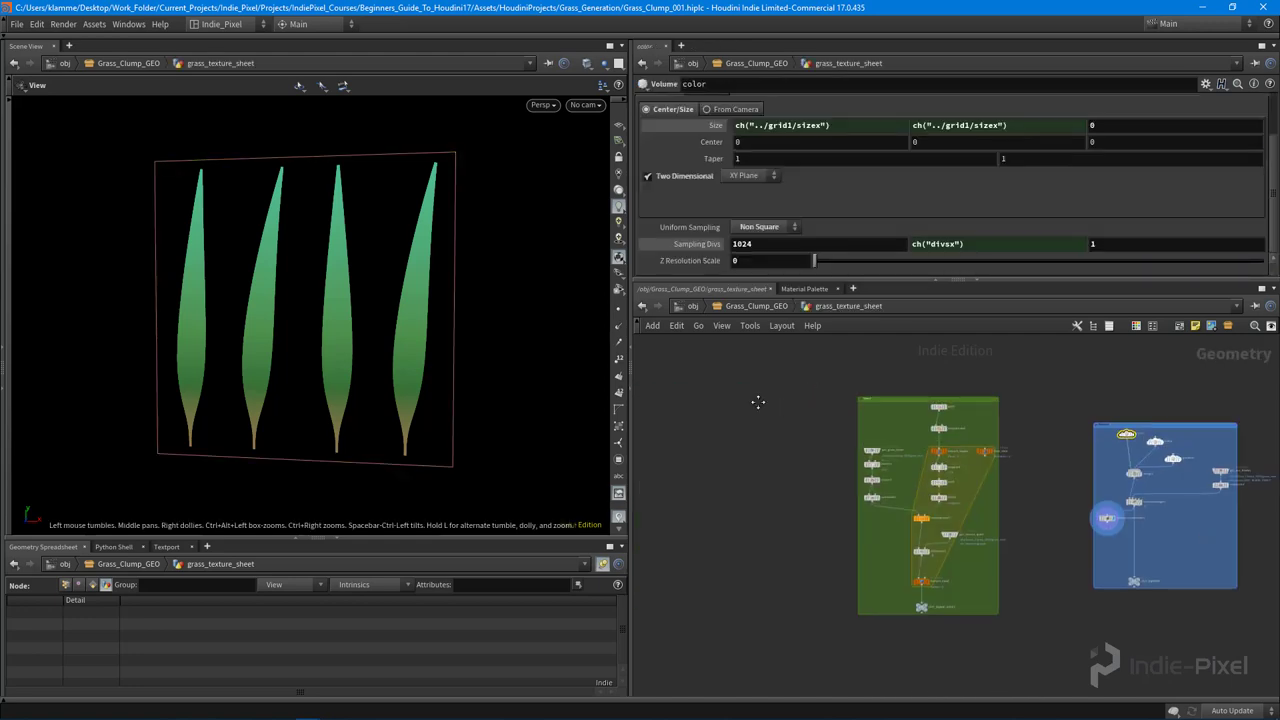
{"action": "scroll", "coordinate": [1033, 436], "scroll_direction": "up", "scroll_amount": 2}
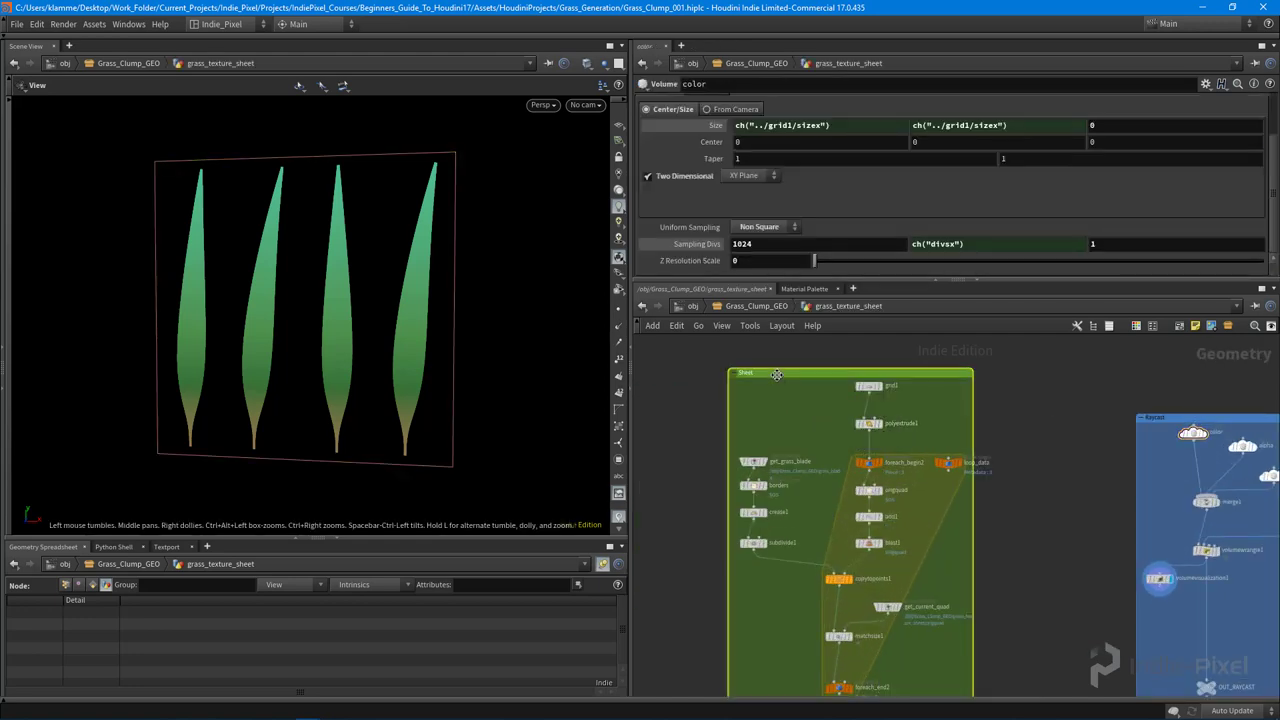
{"action": "scroll", "coordinate": [785, 470], "scroll_direction": "down", "scroll_amount": 2}
{"action": "middle_click_drag", "start_coordinate": [920, 514], "coordinate": [880, 489]}
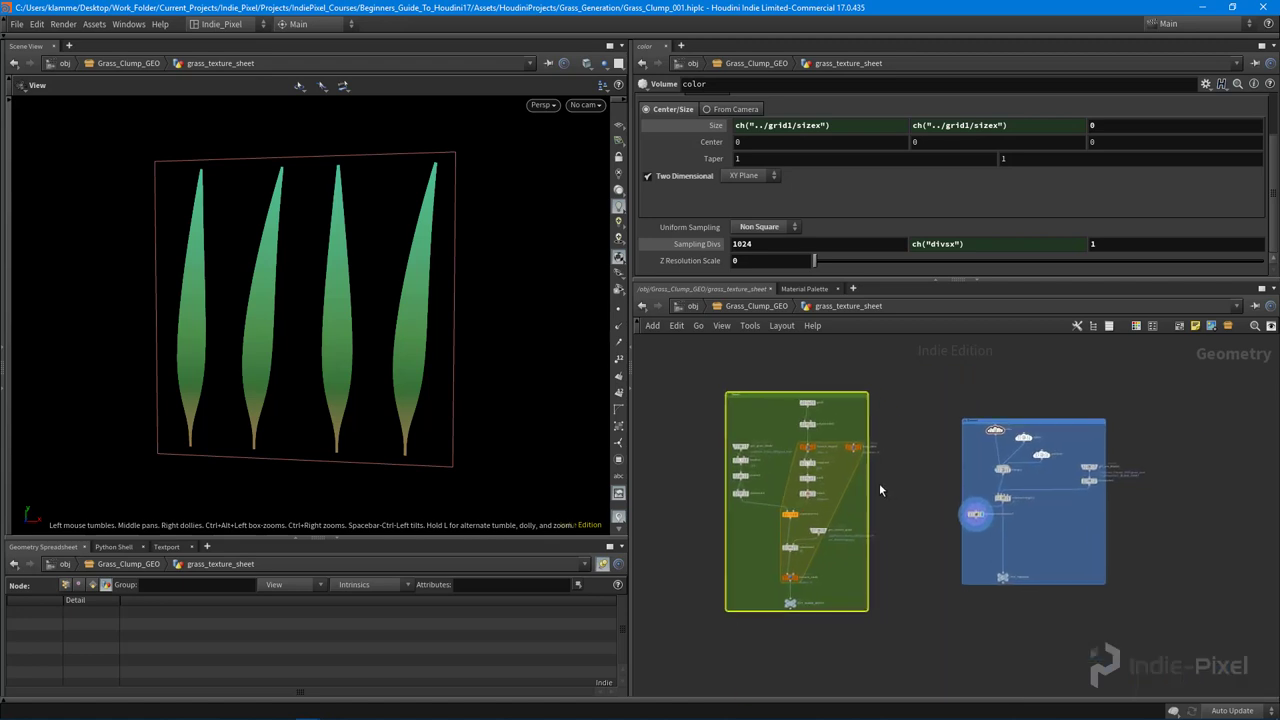
{"action": "left_click_drag", "start_coordinate": [1085, 541], "coordinate": [1144, 596]}
{"action": "left_click", "coordinate": [1137, 510]}
{"action": "middle_click_drag", "start_coordinate": [1137, 510], "coordinate": [1044, 478]}
{"action": "middle_click_drag", "start_coordinate": [990, 618], "coordinate": [957, 614]}
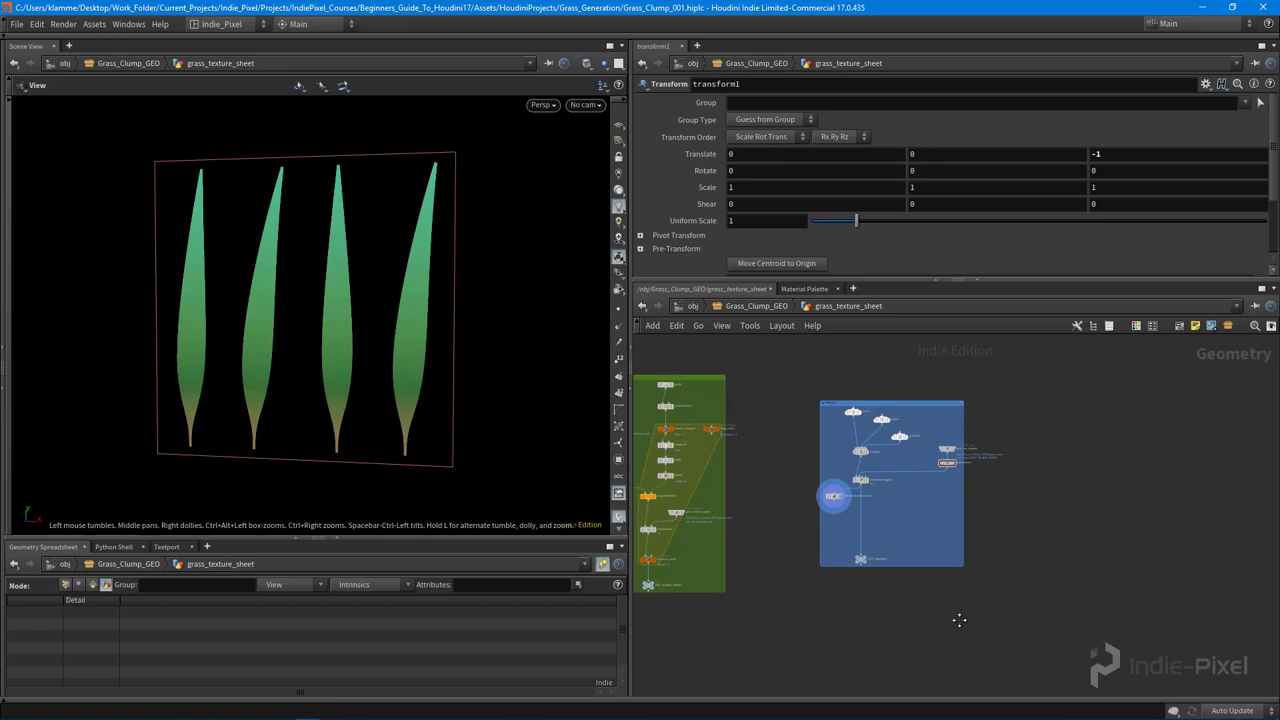
{"action": "middle_click_drag", "start_coordinate": [1069, 463], "coordinate": [961, 452]}
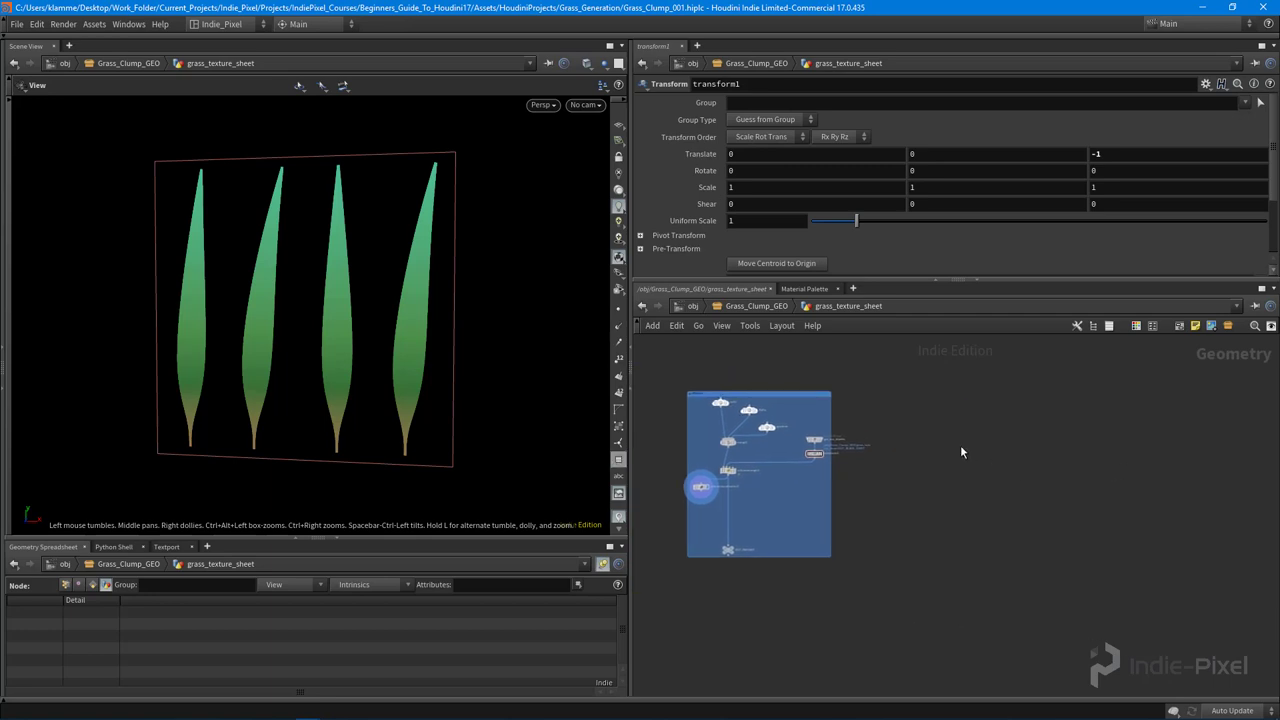
{"action": "right_click_drag", "start_coordinate": [315, 355], "coordinate": [366, 357]}
{"action": "left_click_drag", "start_coordinate": [366, 357], "coordinate": [337, 360]}
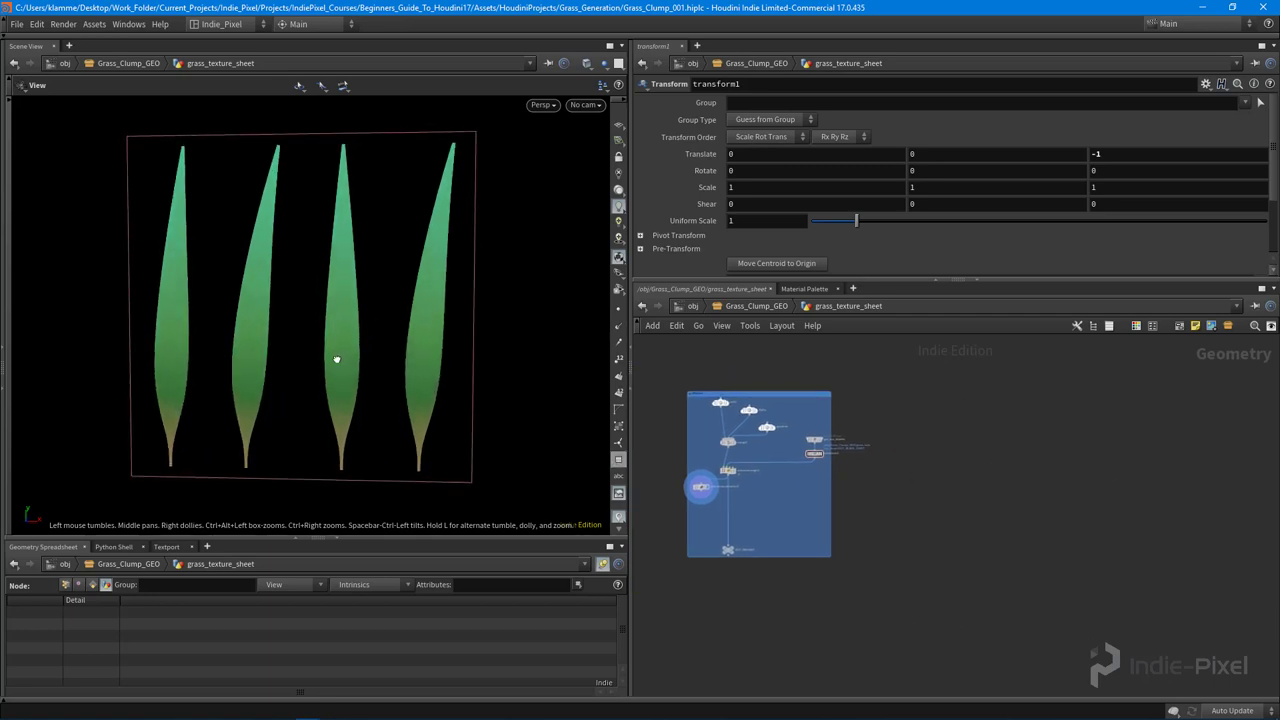
{"action": "right_click_drag", "start_coordinate": [337, 360], "coordinate": [312, 360]}
Add a COP2 Network node in the empty area beside the Raycast network box
{"action": "scroll", "coordinate": [881, 478], "scroll_direction": "up", "scroll_amount": 3}
{"action": "middle_click_drag", "start_coordinate": [984, 493], "coordinate": [916, 486]}
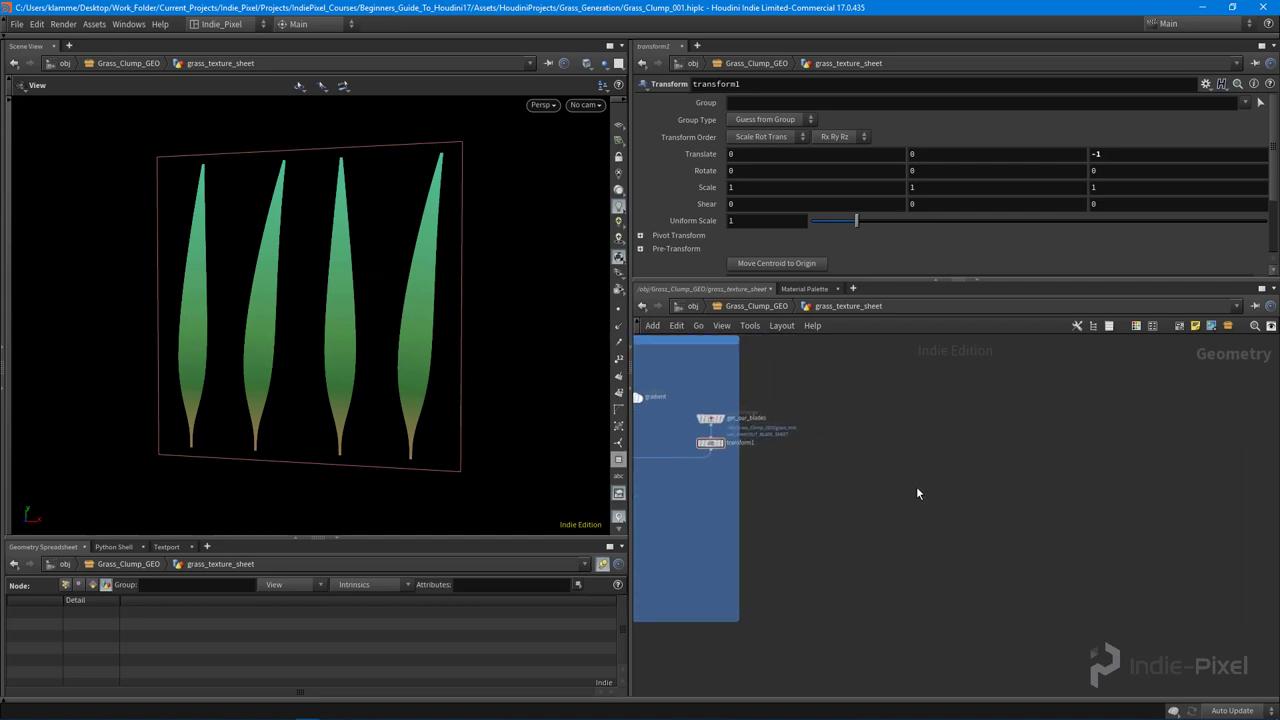
{"action": "key", "text": "Tab"}
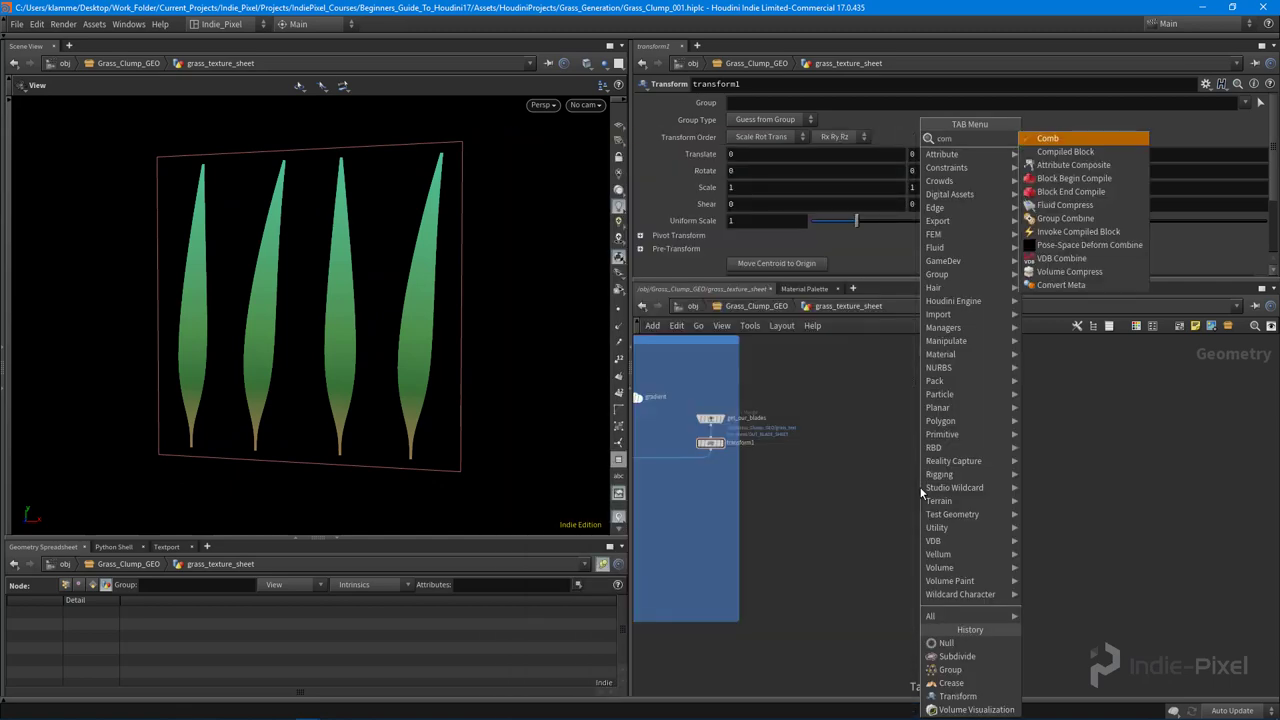
{"action": "key", "text": "Escape"}
{"action": "key", "text": "Tab"}
{"action": "type", "text": "cop"}
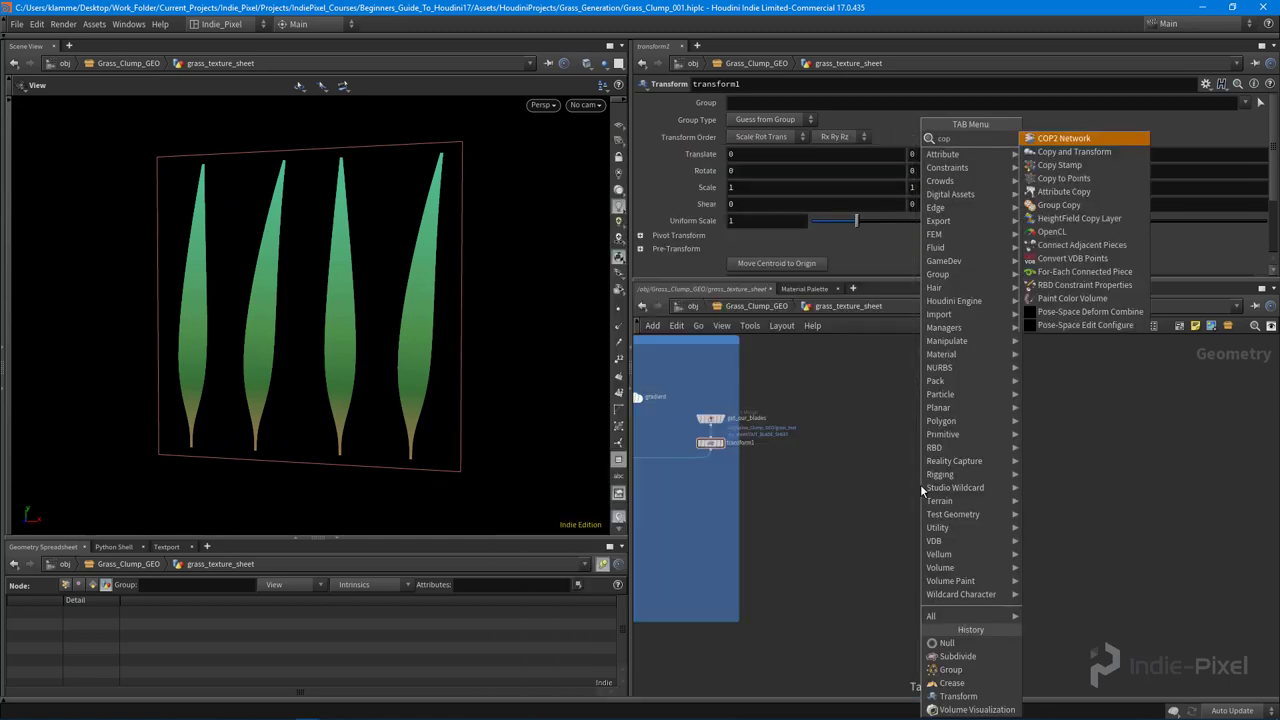
{"action": "left_click", "coordinate": [1080, 140]}
{"action": "left_click", "coordinate": [951, 491]}
Move the new COP2 Network node to the space below and between the Sheet and Raycast network boxes
{"action": "middle_click_drag", "start_coordinate": [1083, 566], "coordinate": [1177, 550]}
{"action": "scroll", "coordinate": [1040, 535], "scroll_direction": "down", "scroll_amount": 3}
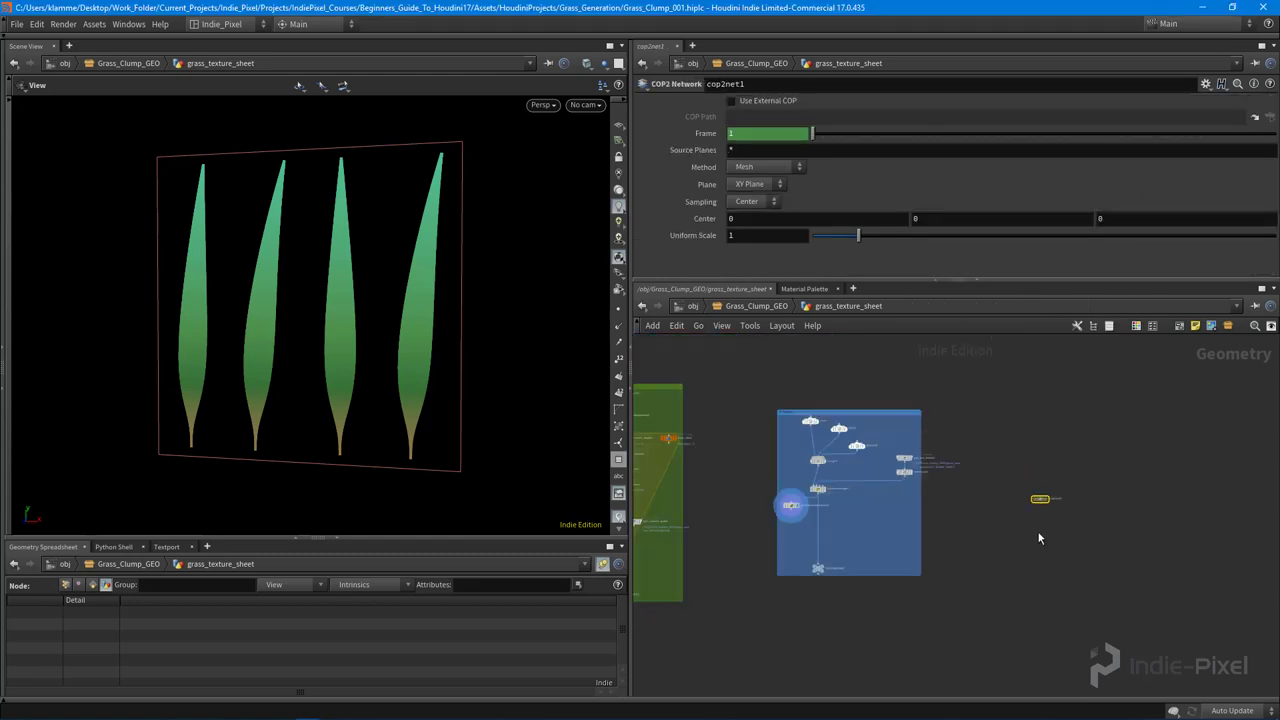
{"action": "middle_click_drag", "start_coordinate": [1041, 576], "coordinate": [1150, 514]}
{"action": "left_click_drag", "start_coordinate": [1153, 437], "coordinate": [846, 590]}
{"action": "middle_click_drag", "start_coordinate": [929, 559], "coordinate": [967, 529]}
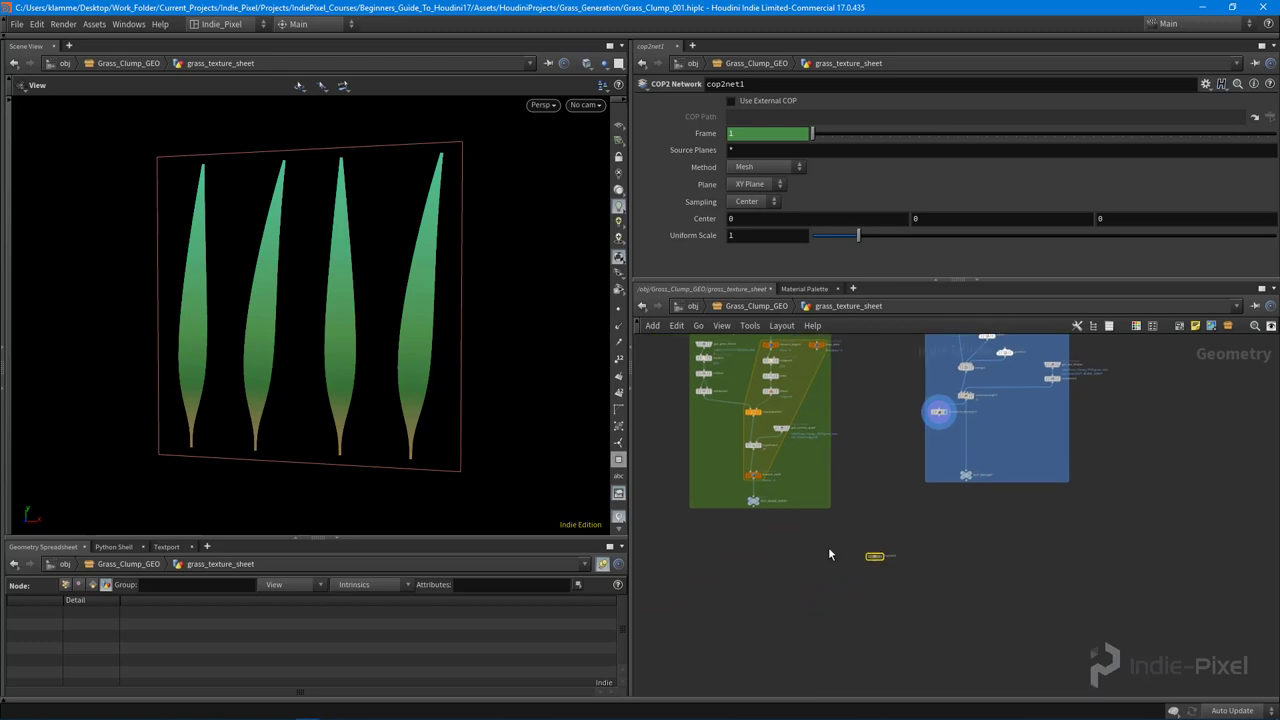
Rename the COP2 Network node to render_texture
{"action": "scroll", "coordinate": [875, 560], "scroll_direction": "up", "scroll_amount": 4}
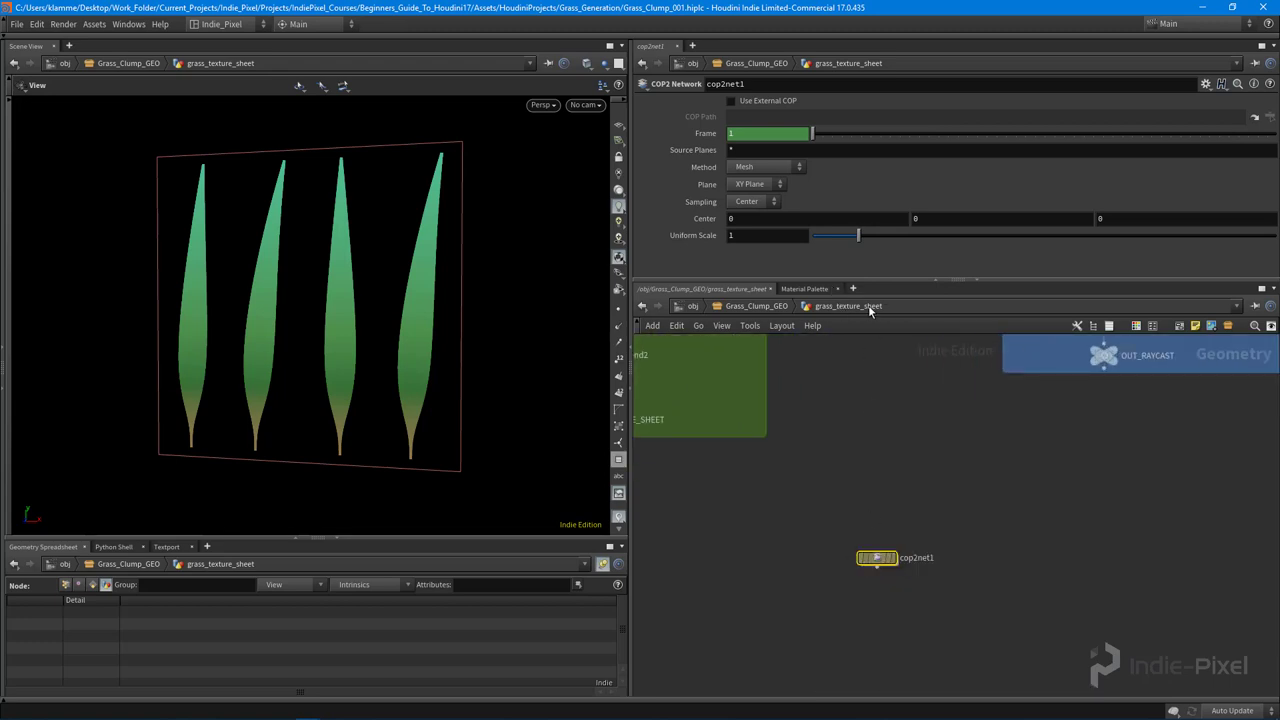
{"action": "middle_click_drag", "start_coordinate": [906, 618], "coordinate": [926, 509]}
{"action": "double_click", "coordinate": [925, 494]}
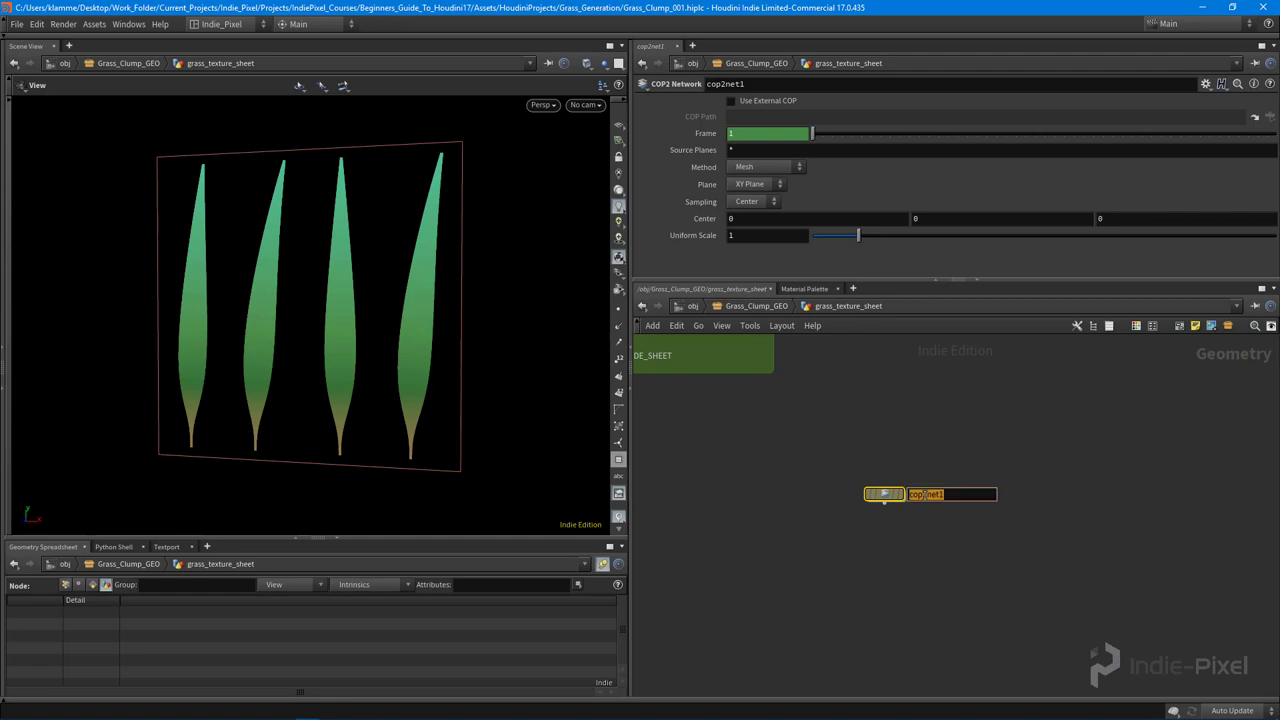
{"action": "type", "text": "render_texture"}
{"action": "key", "text": "Return"}
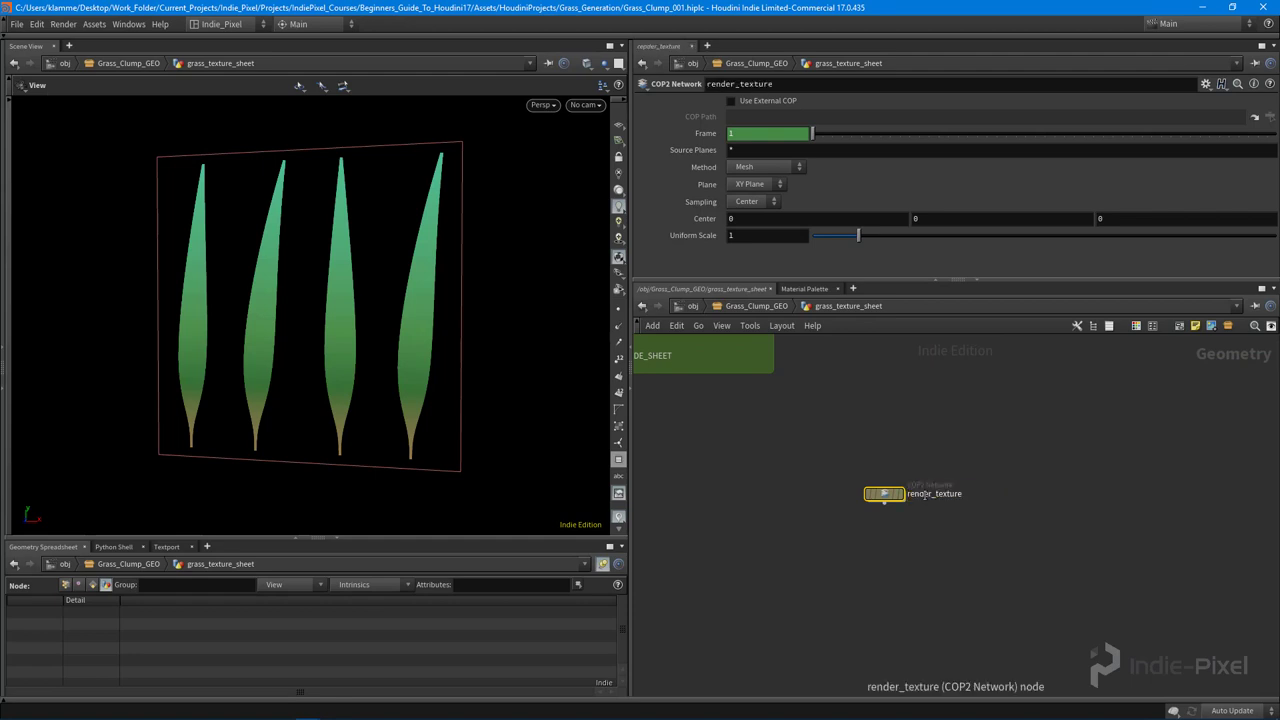
{"action": "middle_click_drag", "start_coordinate": [947, 531], "coordinate": [965, 523]}
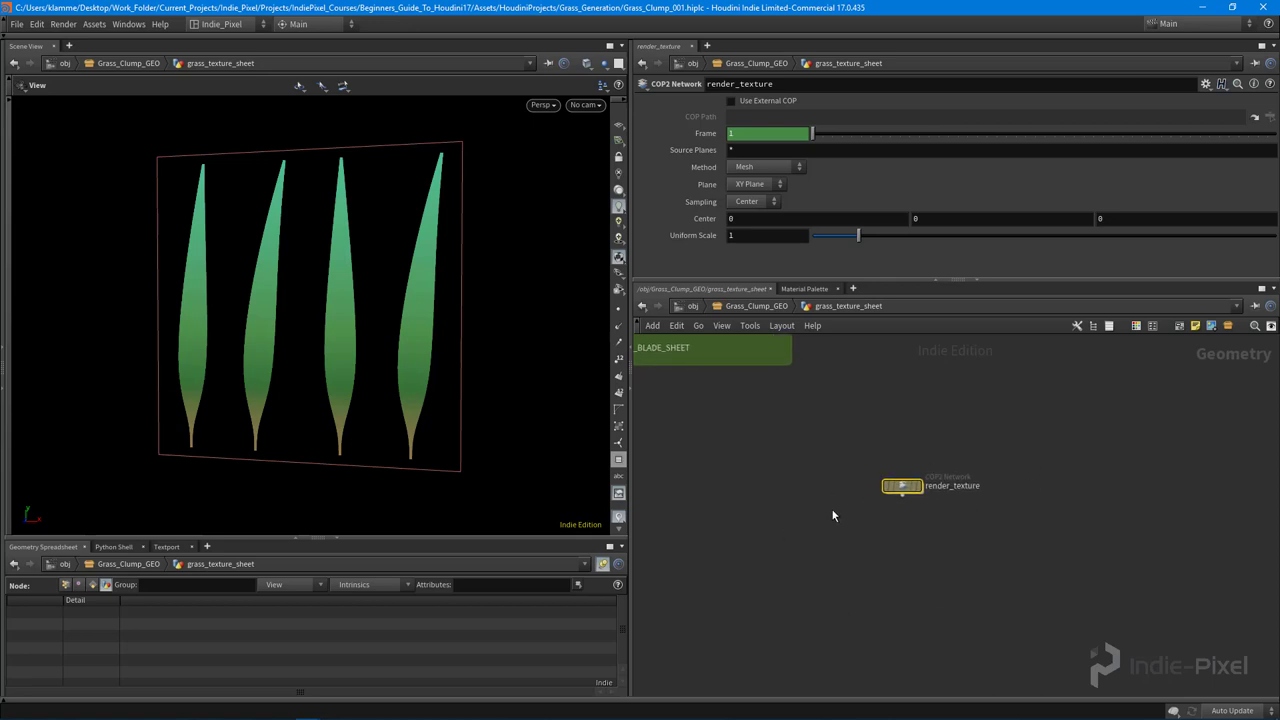
{"action": "middle_click_drag", "start_coordinate": [856, 514], "coordinate": [885, 546]}
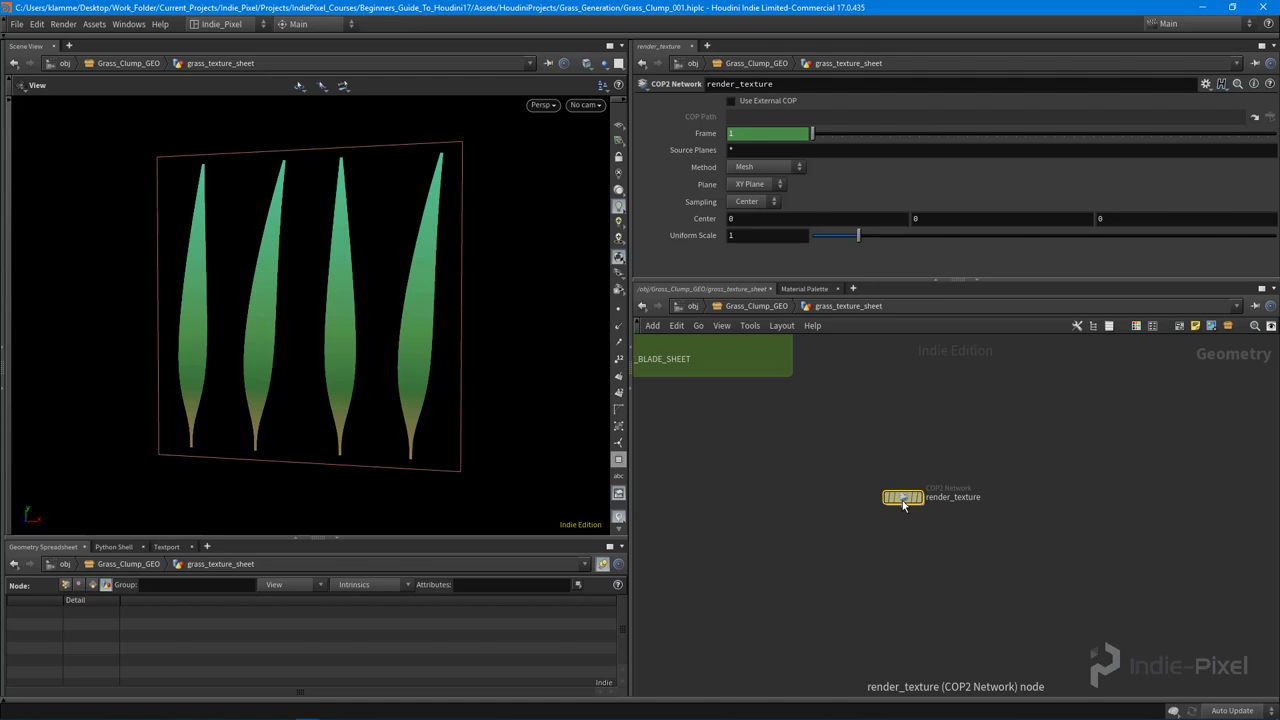
Go up to the object level, switch to the global img compositing context and look at its available node types
{"action": "left_click", "coordinate": [693, 306]}
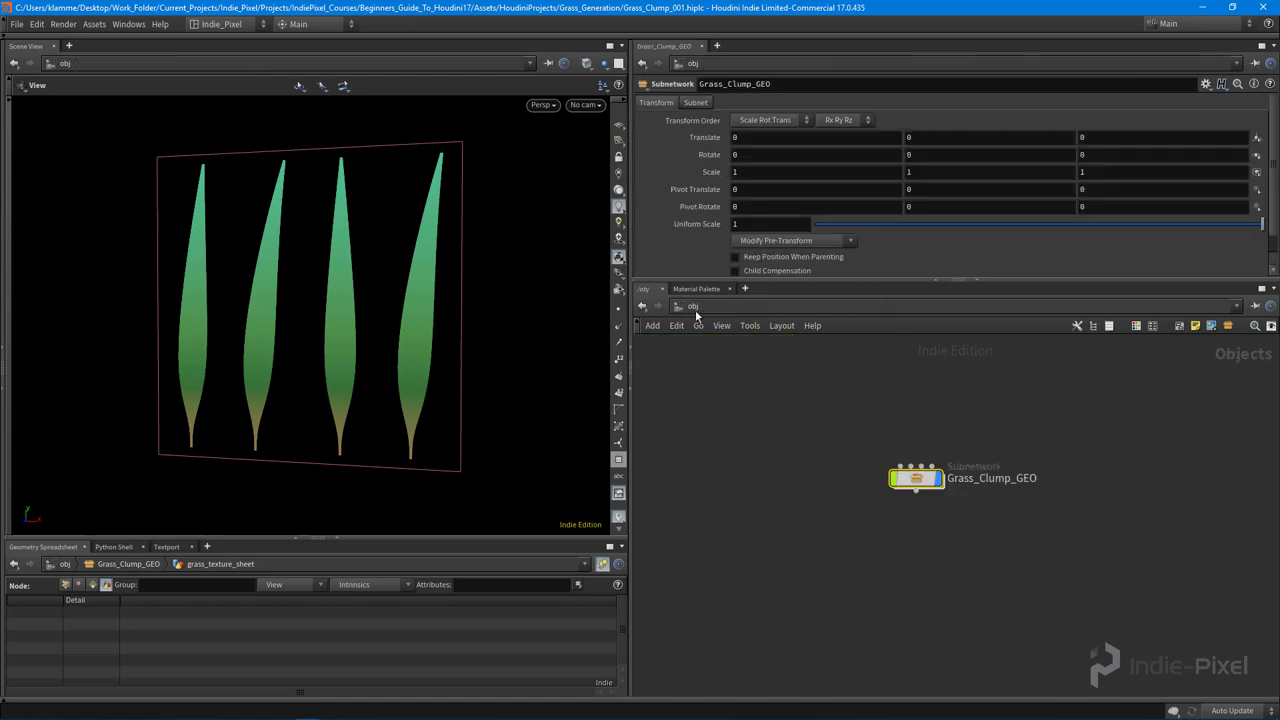
{"action": "middle_click_drag", "start_coordinate": [846, 406], "coordinate": [832, 433]}
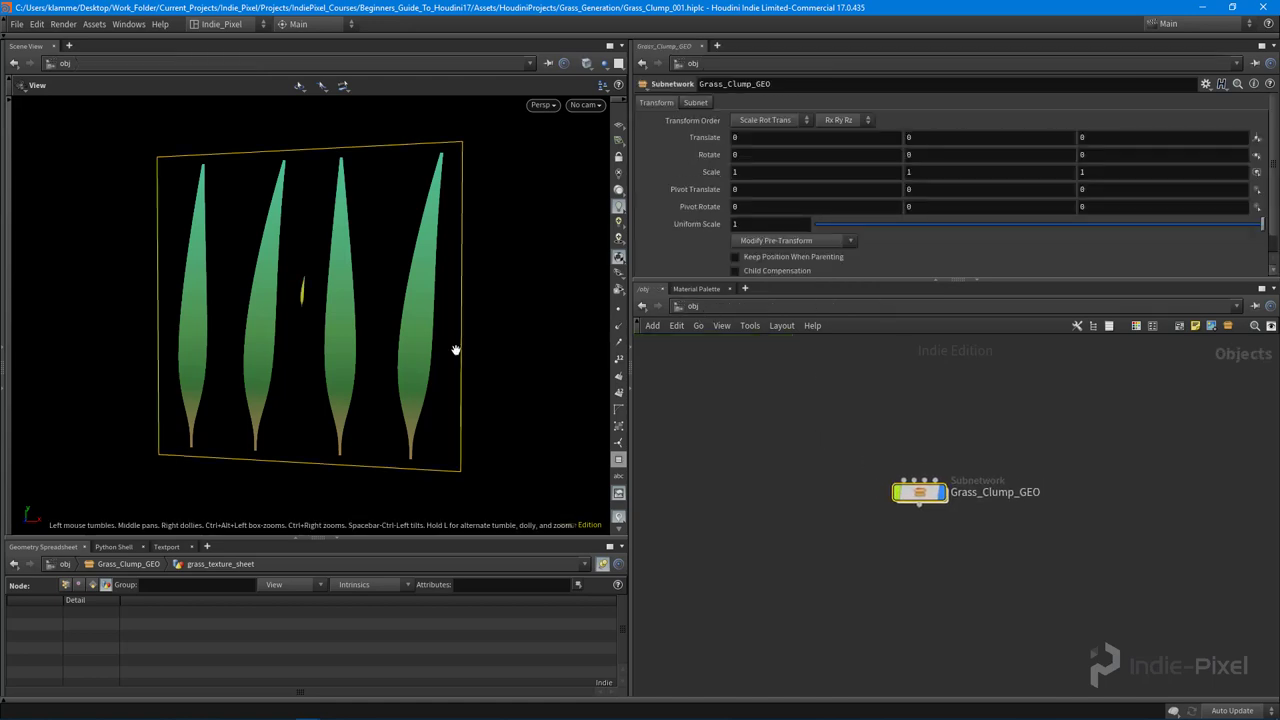
{"action": "scroll", "coordinate": [399, 312], "scroll_direction": "down", "scroll_amount": 1}
{"action": "left_click", "coordinate": [729, 303]}
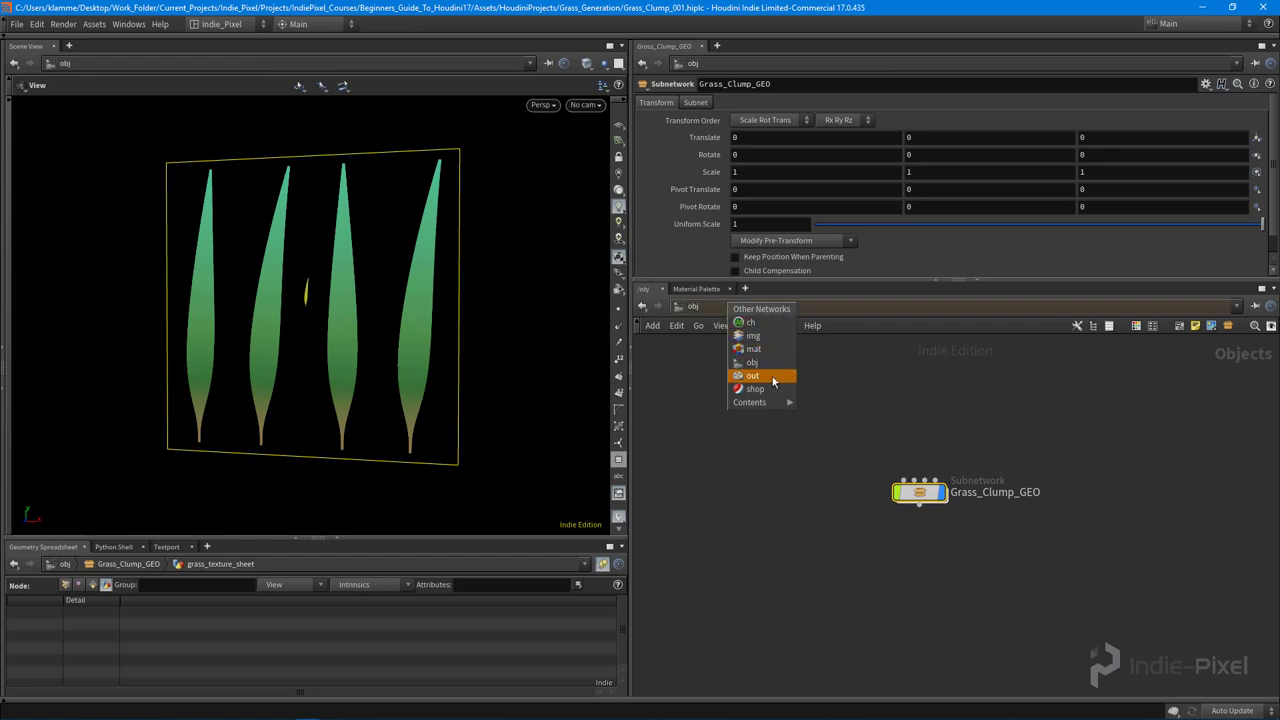
{"action": "left_click", "coordinate": [752, 336]}
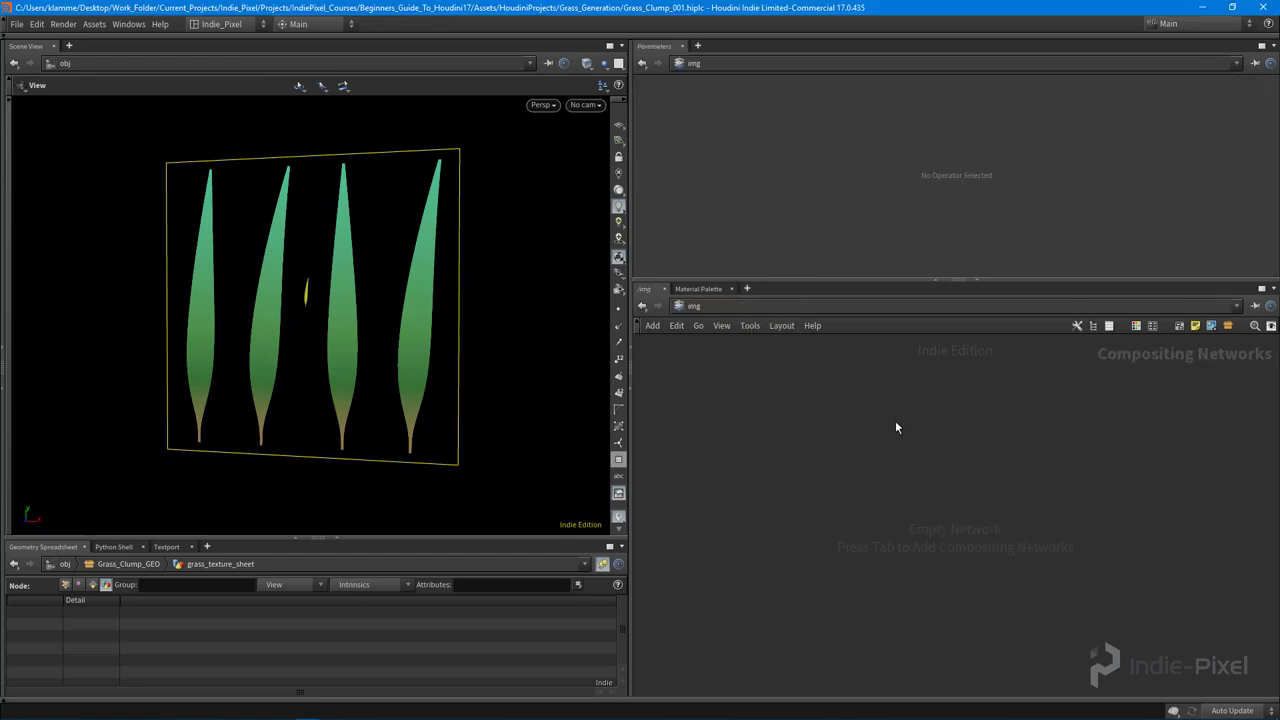
{"action": "key", "text": "Tab"}
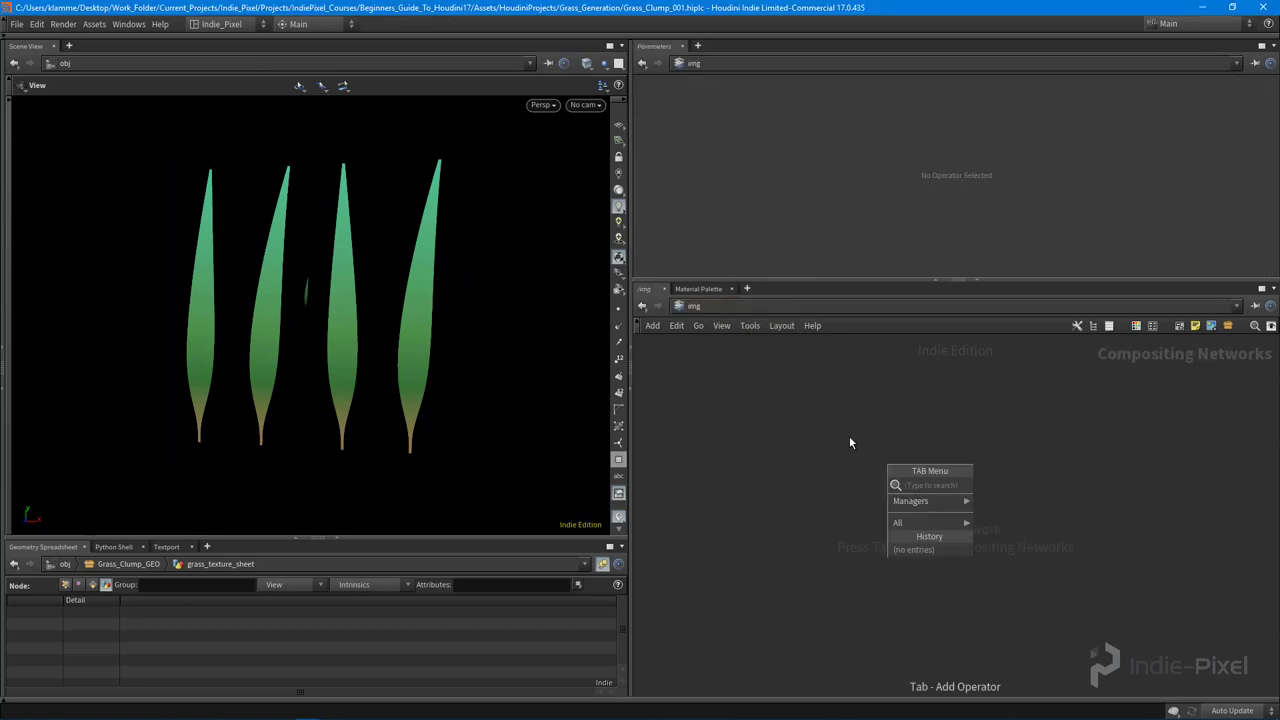
{"action": "left_click", "coordinate": [708, 303]}
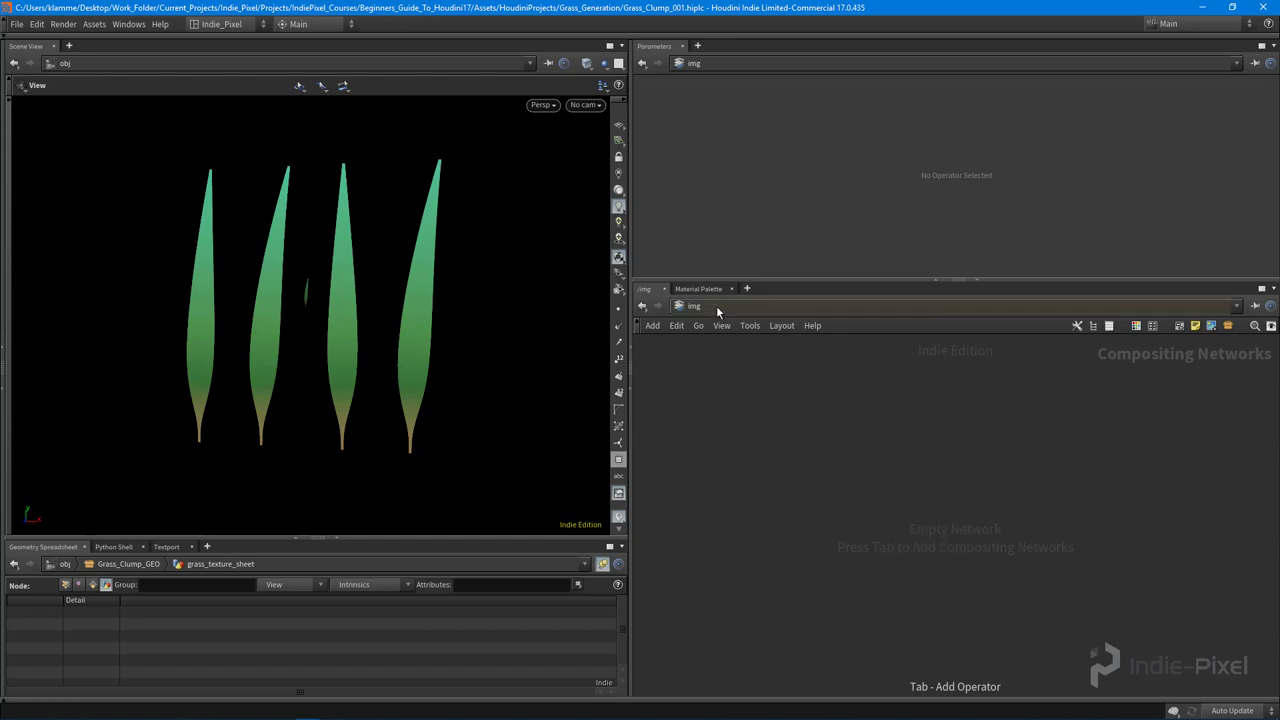
Return to the obj context and open the render_texture network inside Grass_Clump_GEO's grass_texture_sheet
{"action": "left_click", "coordinate": [716, 311]}
{"action": "left_click", "coordinate": [748, 368]}
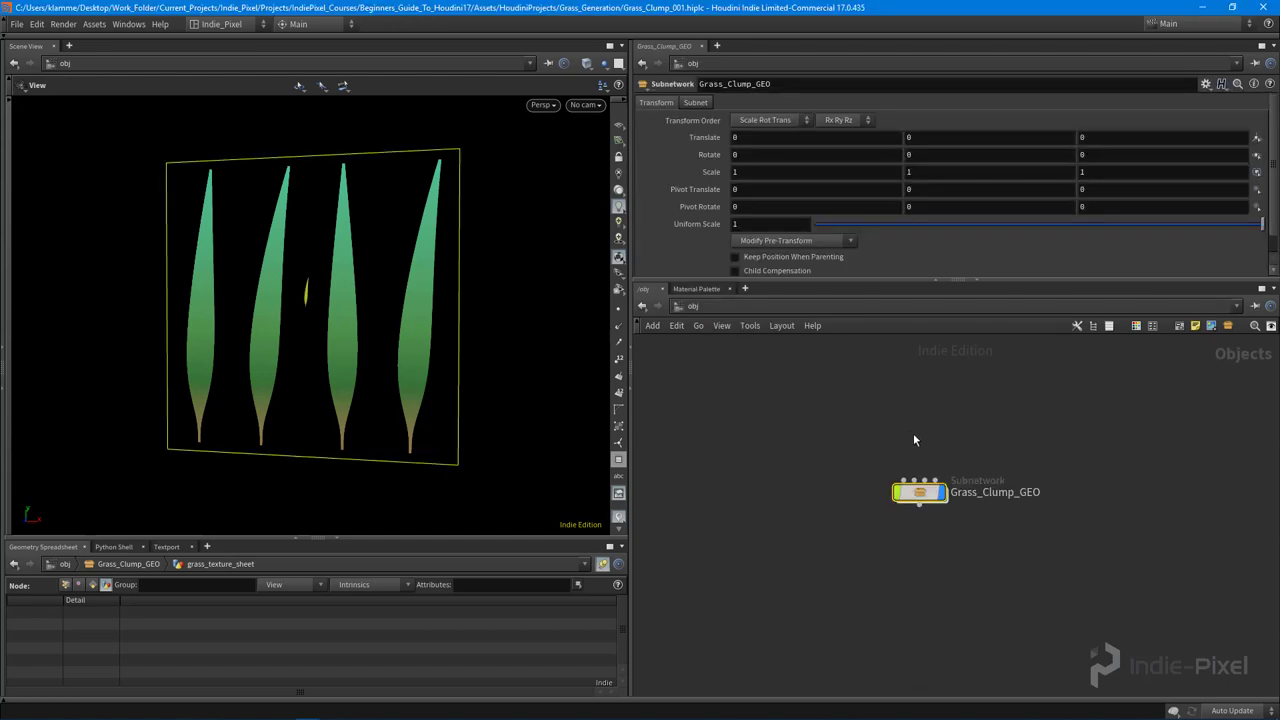
{"action": "double_click", "coordinate": [900, 496]}
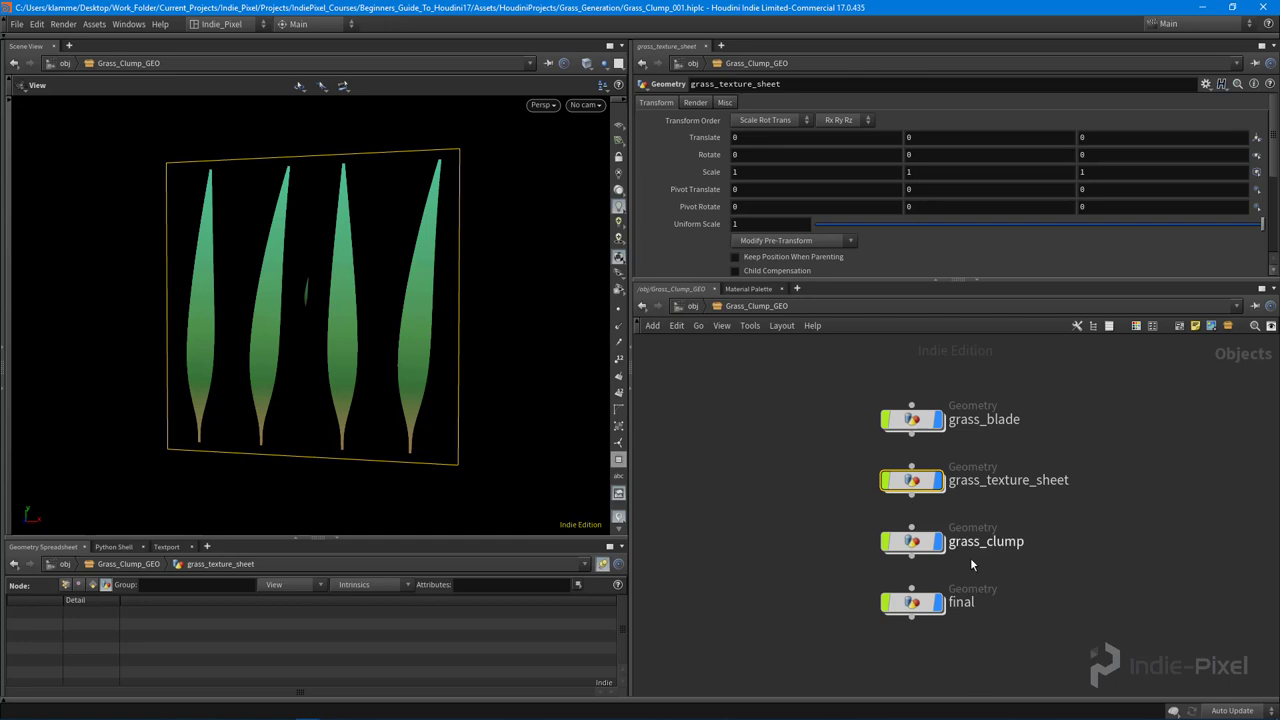
{"action": "double_click", "coordinate": [879, 470]}
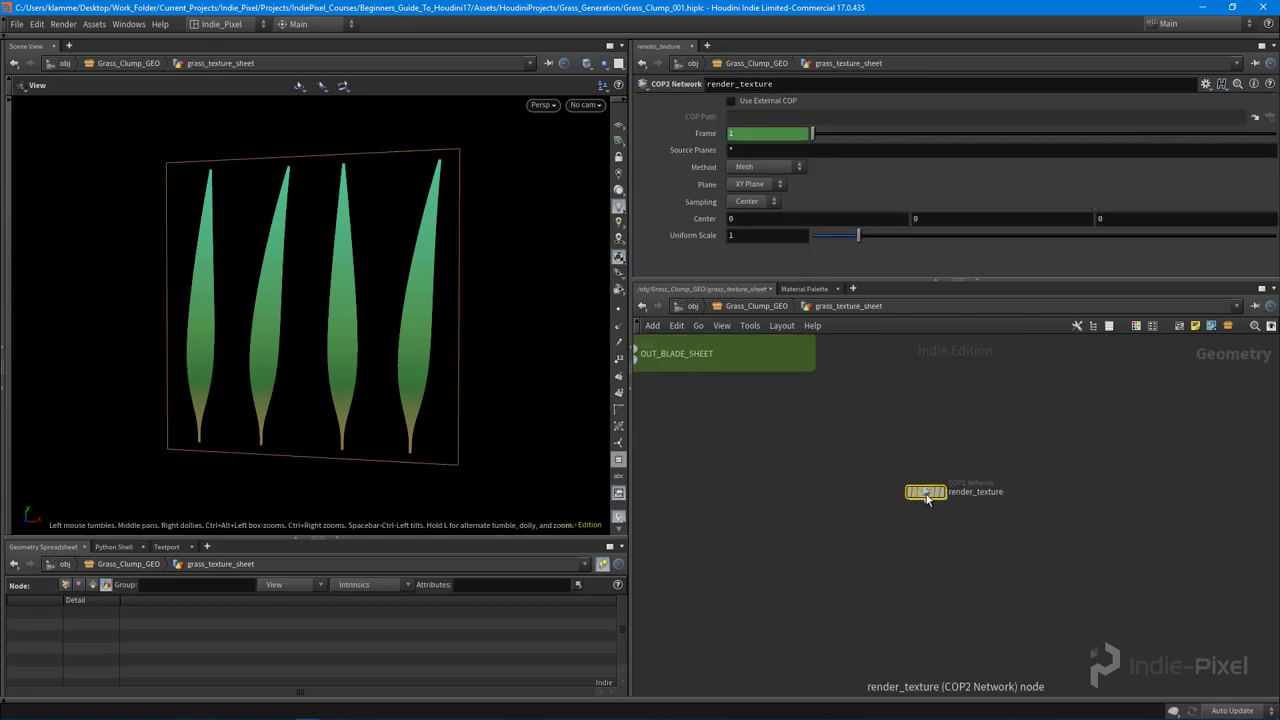
{"action": "middle_click_drag", "start_coordinate": [909, 529], "coordinate": [887, 534]}
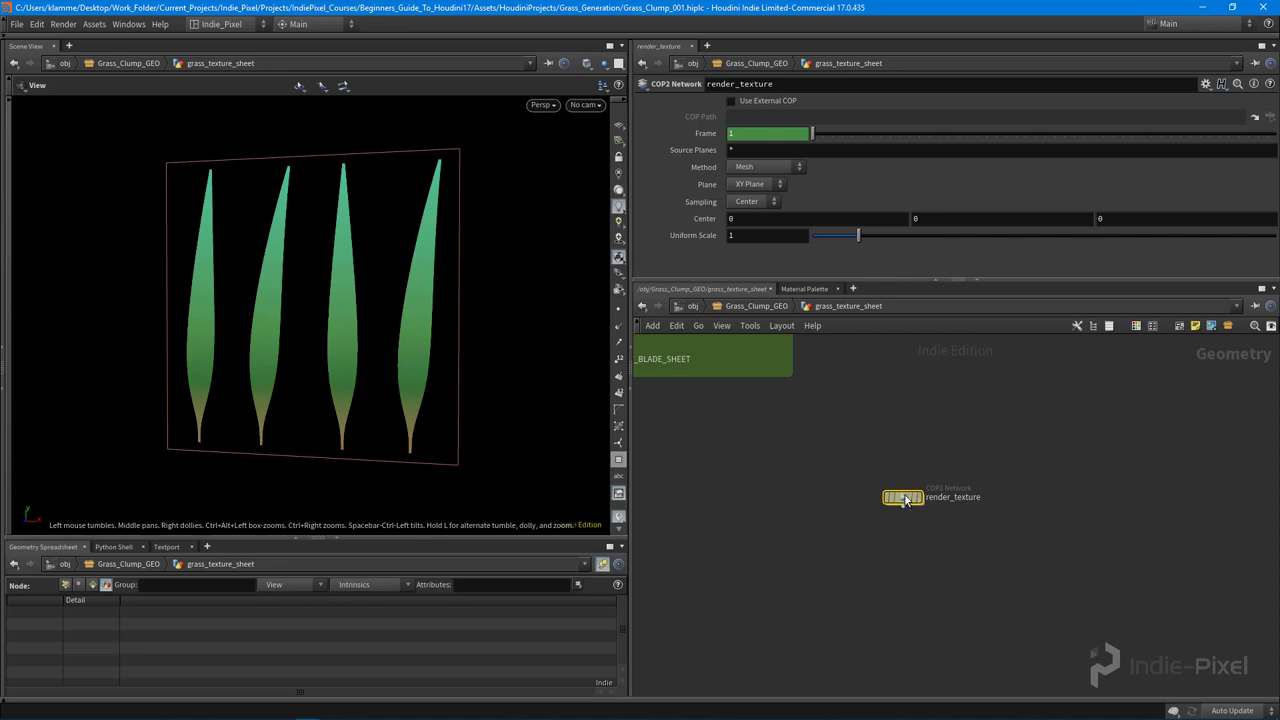
{"action": "double_click", "coordinate": [905, 497]}
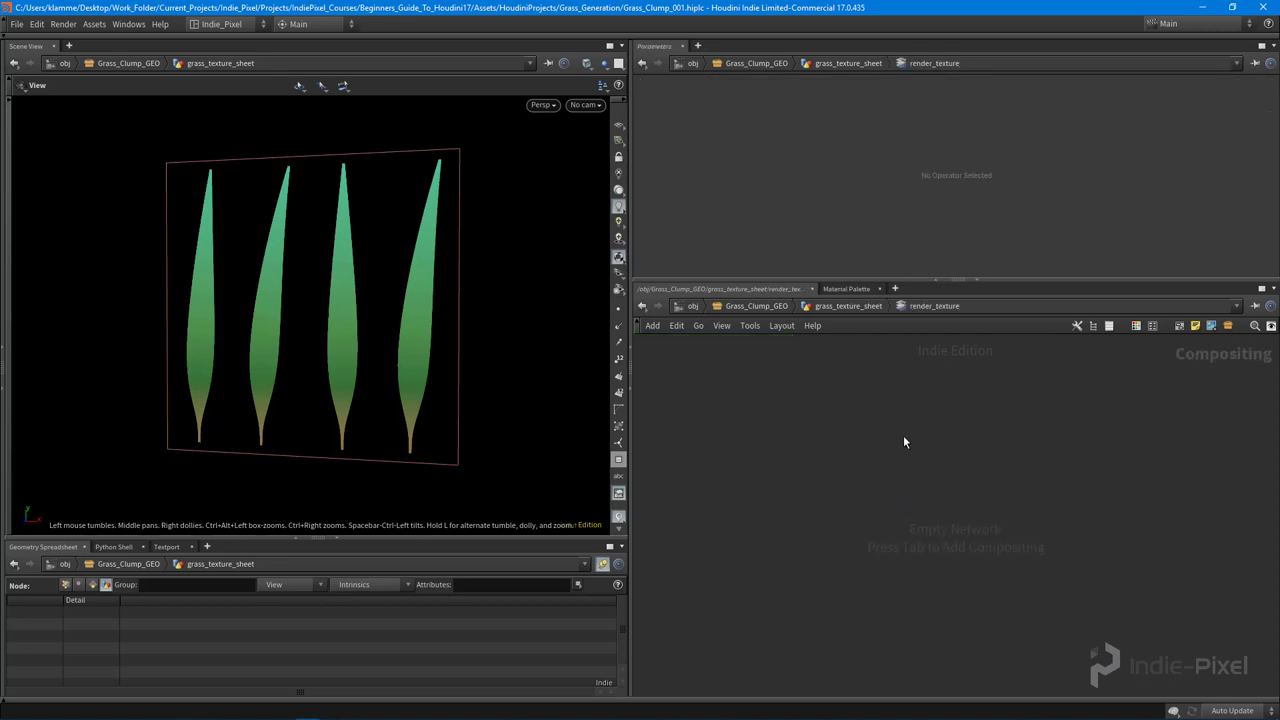
Add a SOP Import node to the empty render_texture compositing network
{"action": "key", "text": "Tab"}
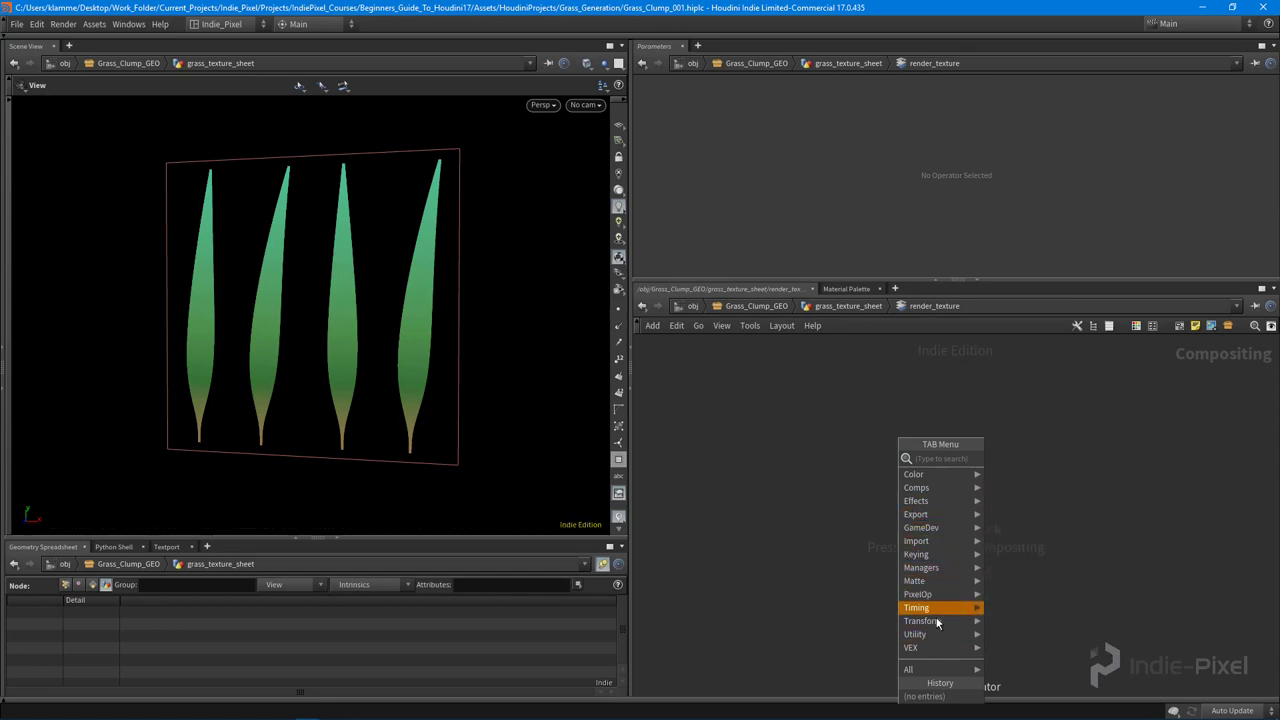
{"action": "mouse_move", "coordinate": [927, 489]}
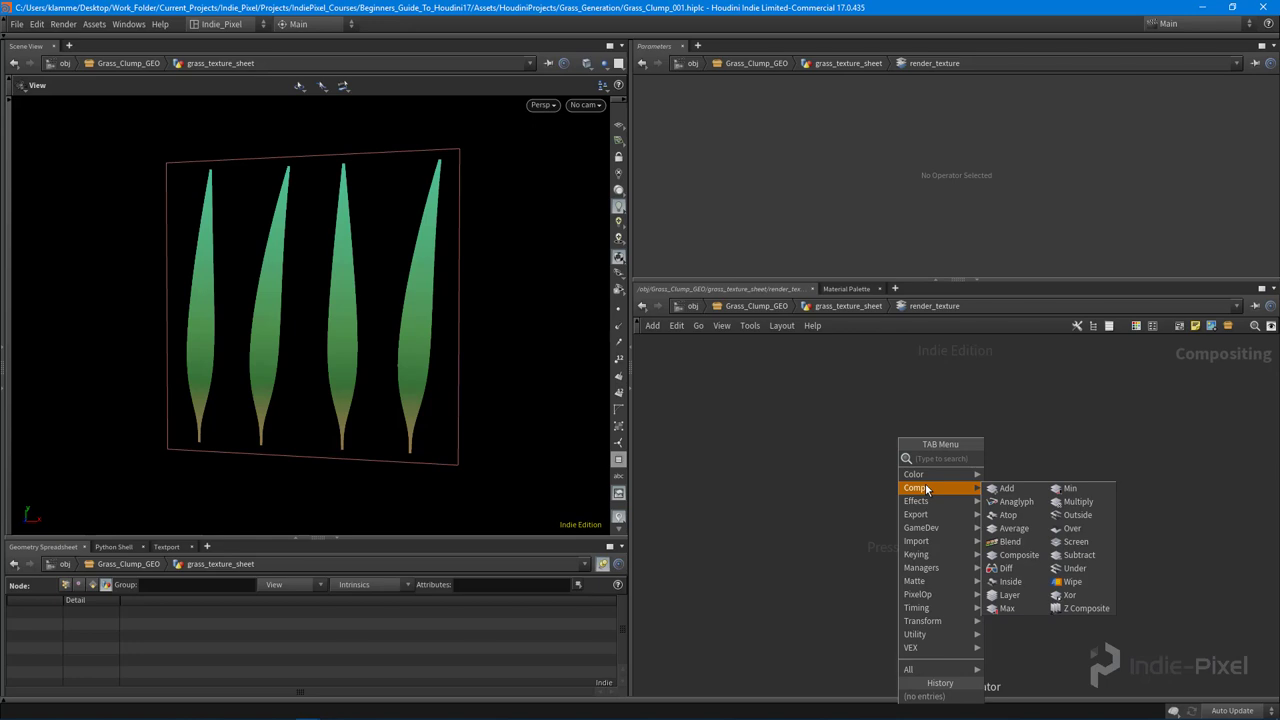
{"action": "type", "text": "sop"}
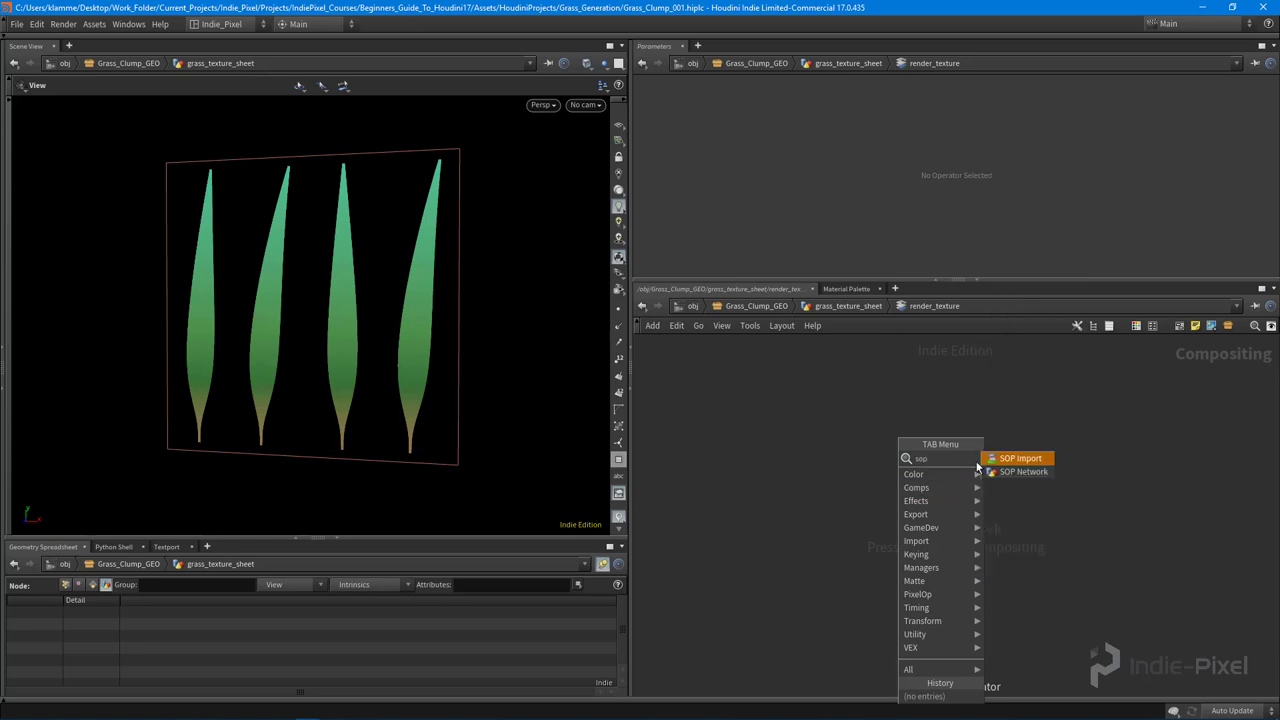
{"action": "left_click", "coordinate": [1017, 459]}
{"action": "left_click", "coordinate": [940, 457]}
{"action": "middle_click_drag", "start_coordinate": [954, 403], "coordinate": [979, 415]}
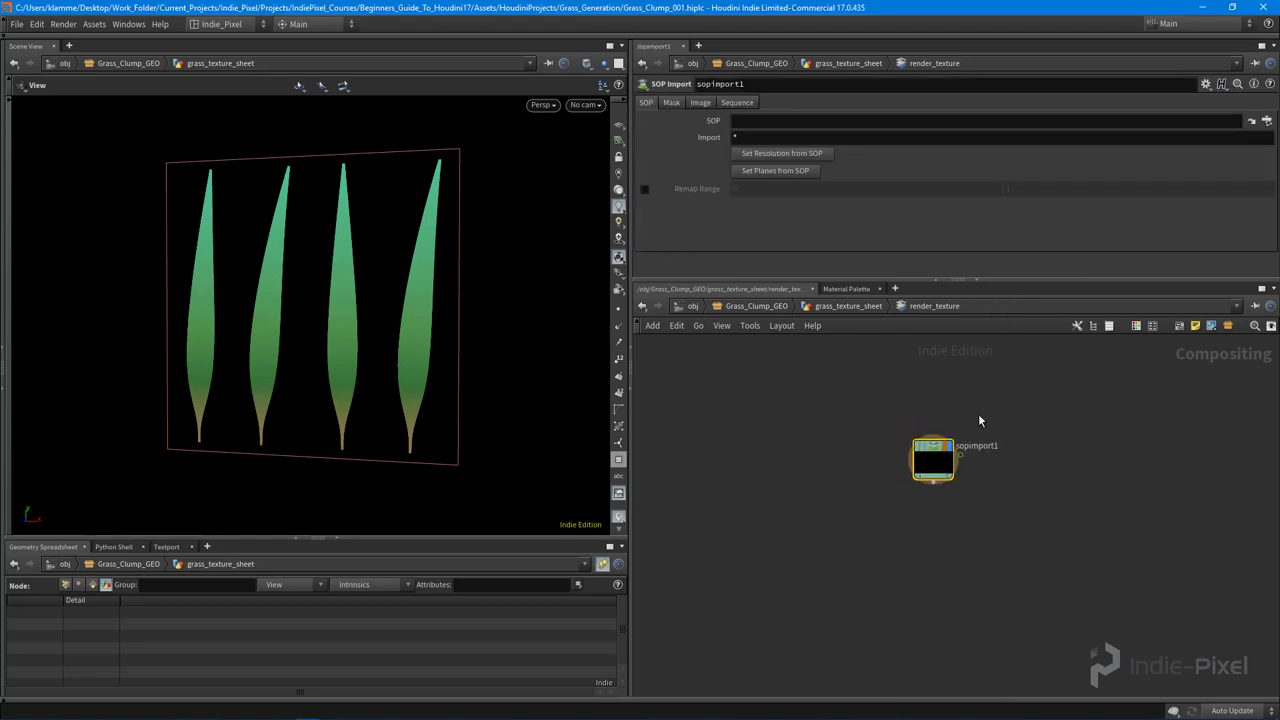
{"action": "key", "text": "Escape"}
{"action": "left_click_drag", "start_coordinate": [440, 397], "coordinate": [394, 309]}
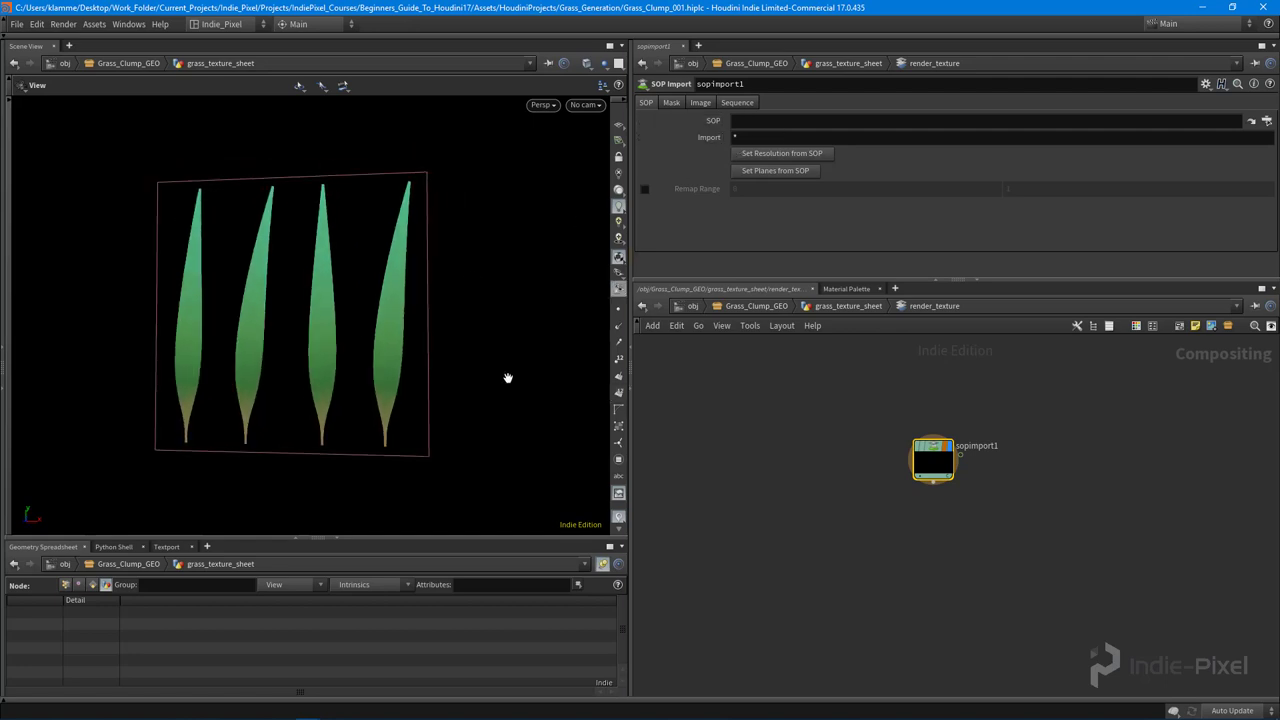
Go up to grass_texture_sheet to look over its node groups, and return inside the render_texture network
{"action": "key", "text": "u"}
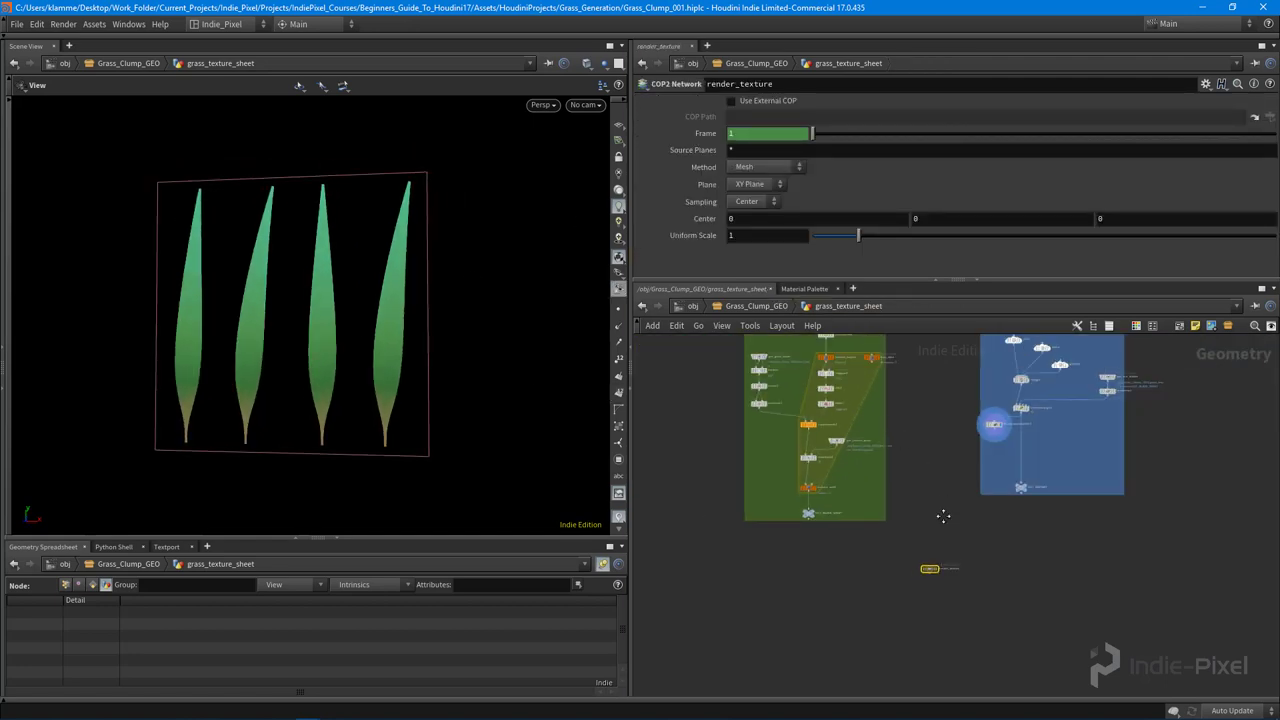
{"action": "left_click_drag", "start_coordinate": [672, 346], "coordinate": [1119, 586]}
{"action": "left_click", "coordinate": [1025, 634]}
{"action": "scroll", "coordinate": [1024, 550], "scroll_direction": "up", "scroll_amount": 6}
{"action": "middle_click_drag", "start_coordinate": [1035, 612], "coordinate": [1094, 428]}
{"action": "scroll", "coordinate": [1023, 520], "scroll_direction": "down", "scroll_amount": 2}
{"action": "double_click", "coordinate": [850, 587]}
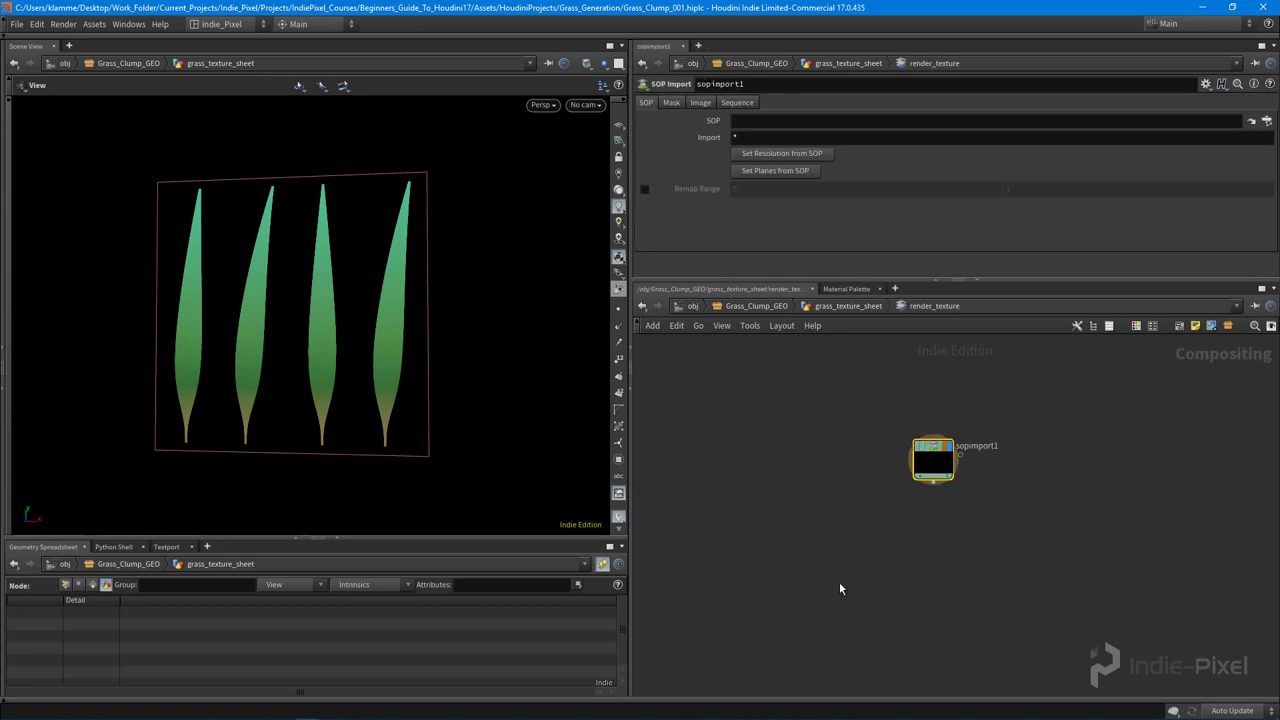
Set the SOP Import node's source to the OUT_RAYCAST null inside grass_texture_sheet
{"action": "left_click", "coordinate": [1266, 121]}
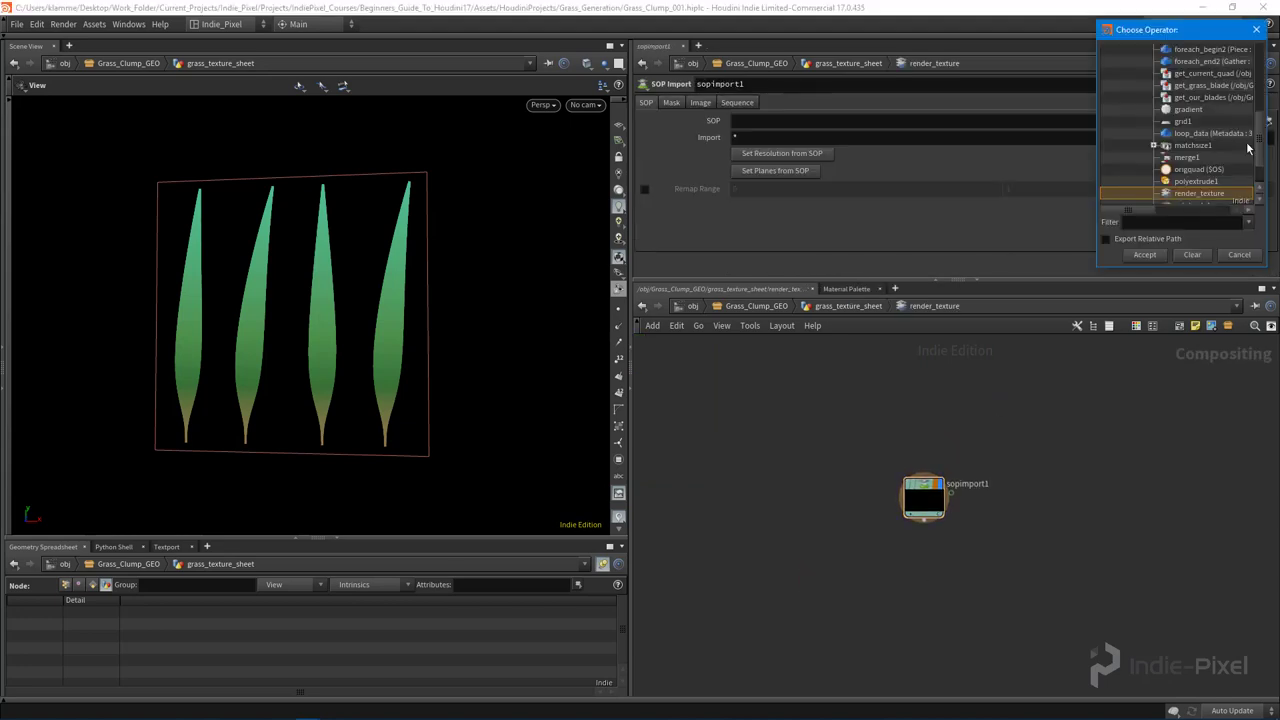
{"action": "scroll", "coordinate": [1222, 169], "scroll_direction": "up", "scroll_amount": 6}
{"action": "double_click", "coordinate": [1205, 133]}
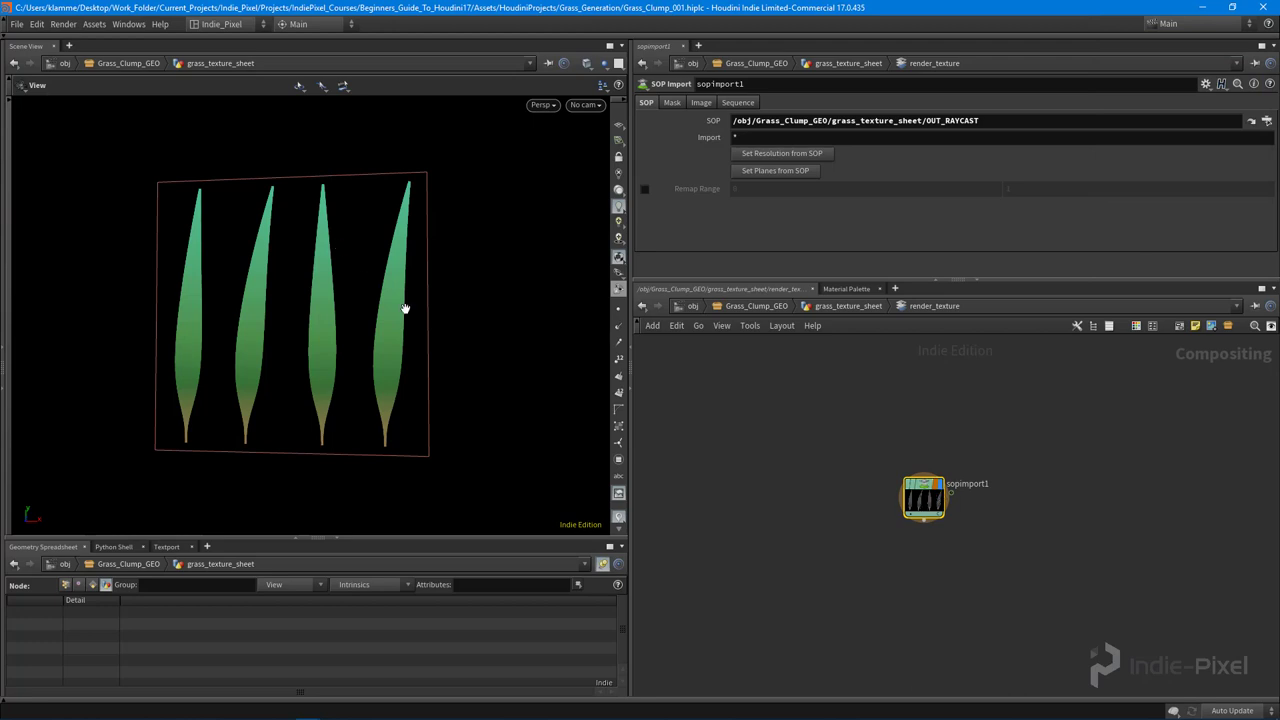
{"action": "scroll", "coordinate": [925, 505], "scroll_direction": "up", "scroll_amount": 4}
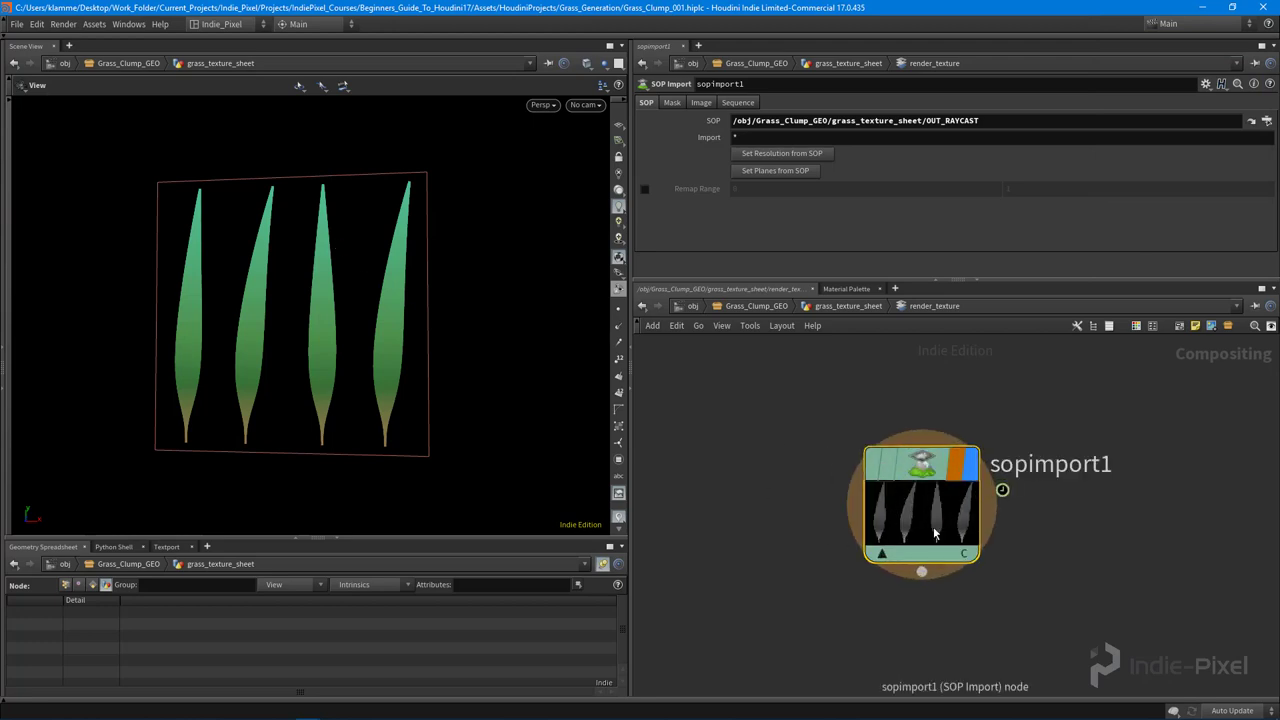
{"action": "middle_click_drag", "start_coordinate": [1015, 588], "coordinate": [1016, 556]}
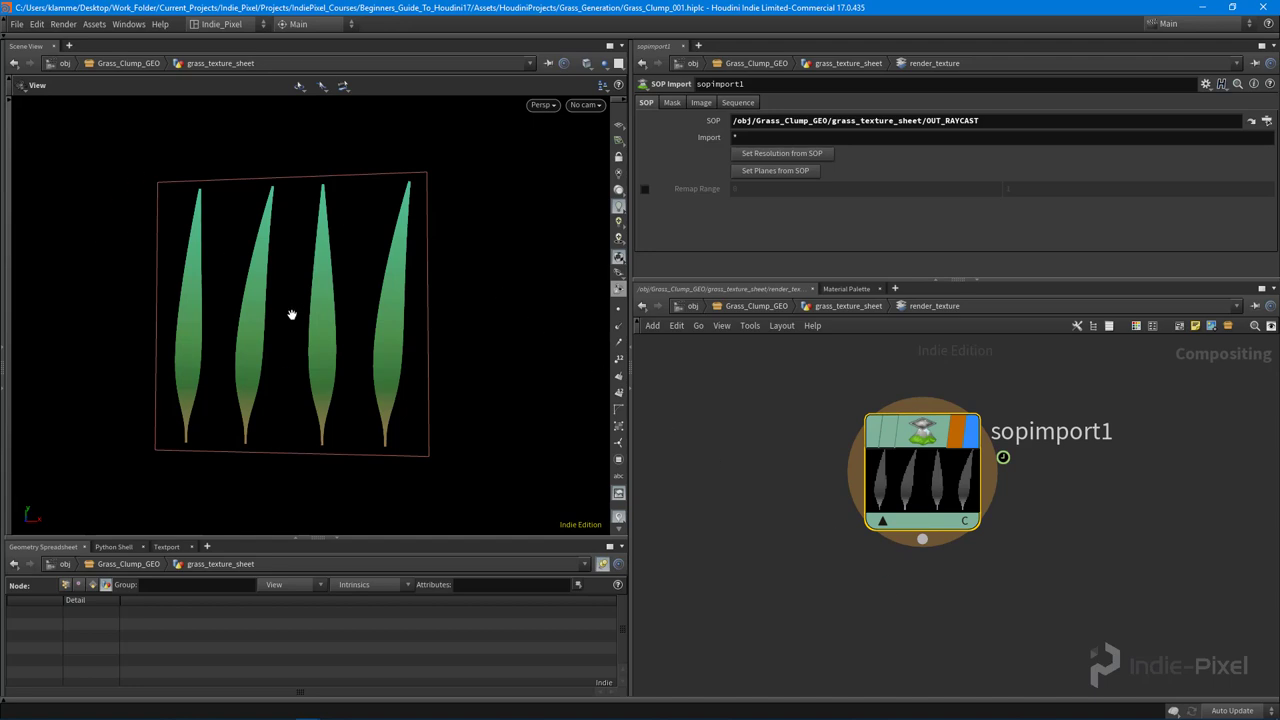
Add a Composite View pane tab beside the Scene View and frame the imported grass blade image in it
{"action": "left_click_drag", "start_coordinate": [322, 310], "coordinate": [265, 292]}
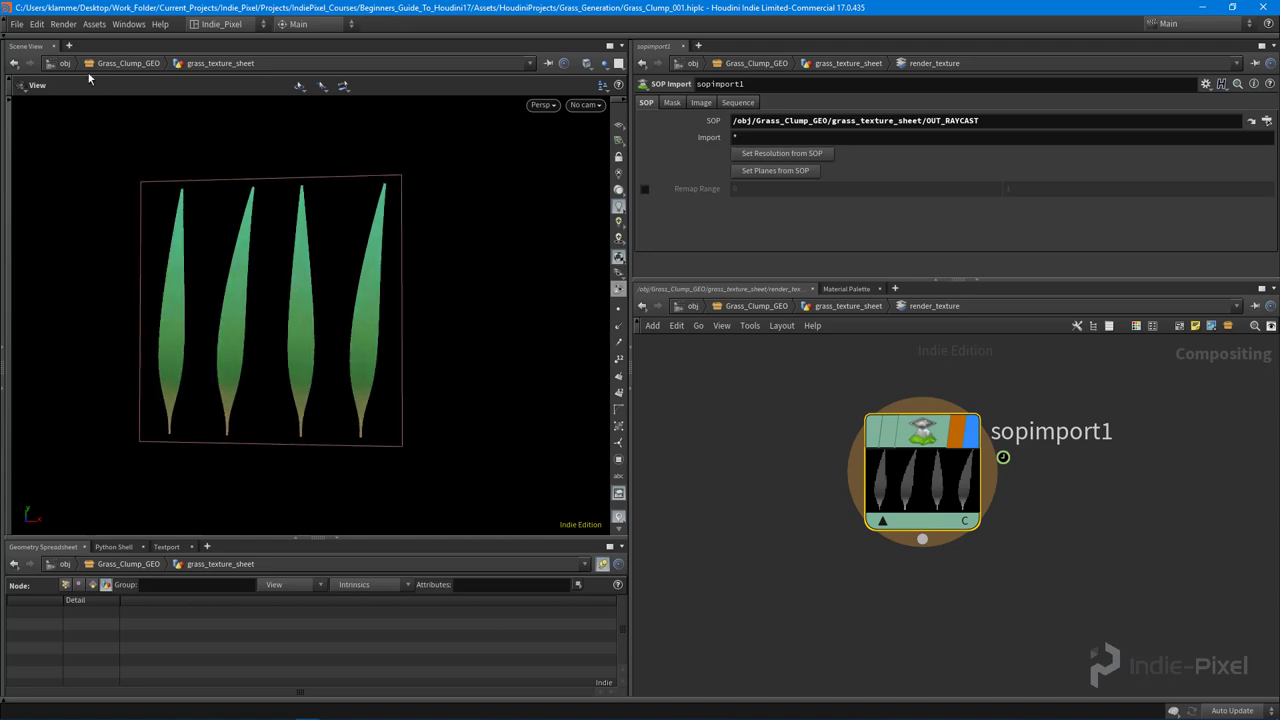
{"action": "left_click", "coordinate": [70, 48]}
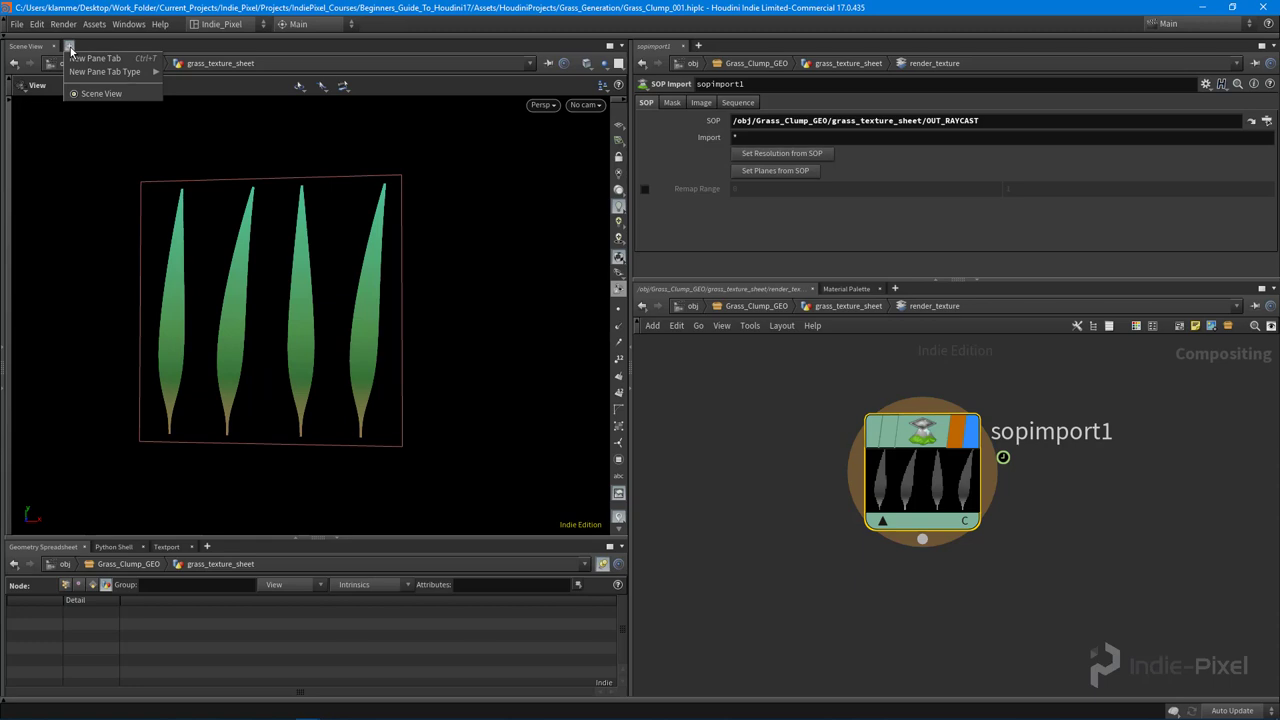
{"action": "mouse_move", "coordinate": [97, 73]}
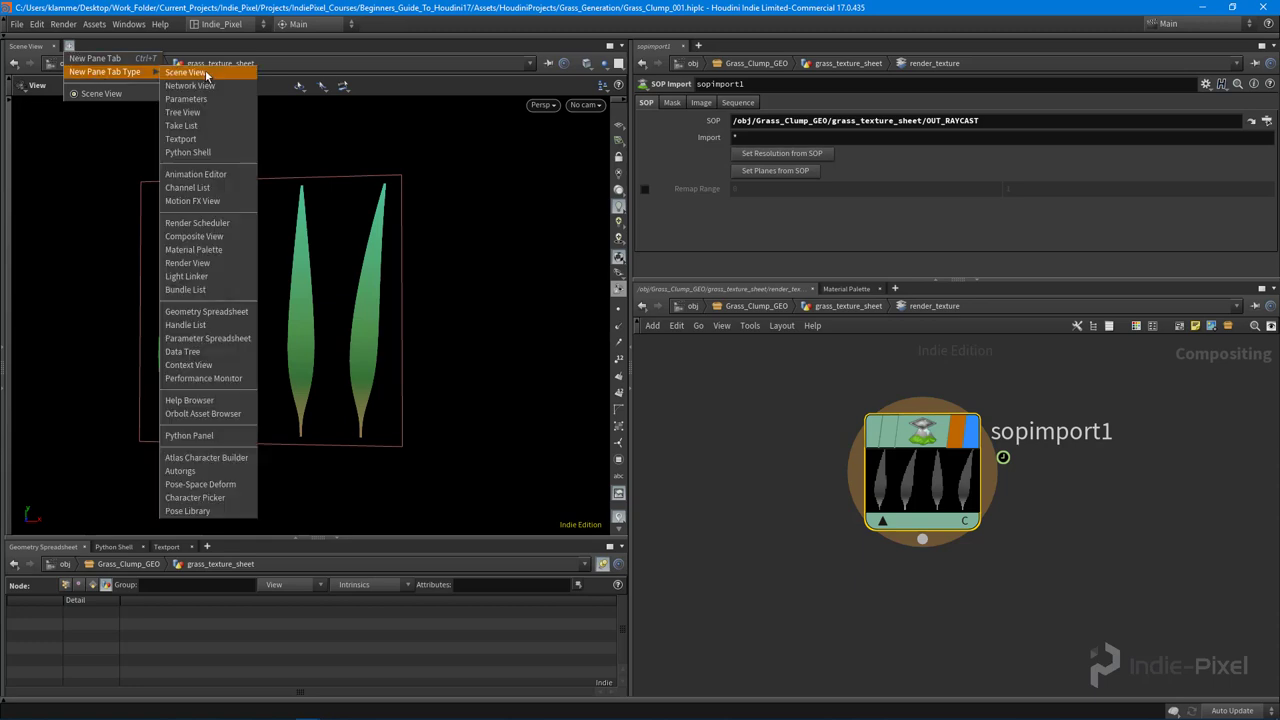
{"action": "left_click", "coordinate": [221, 238]}
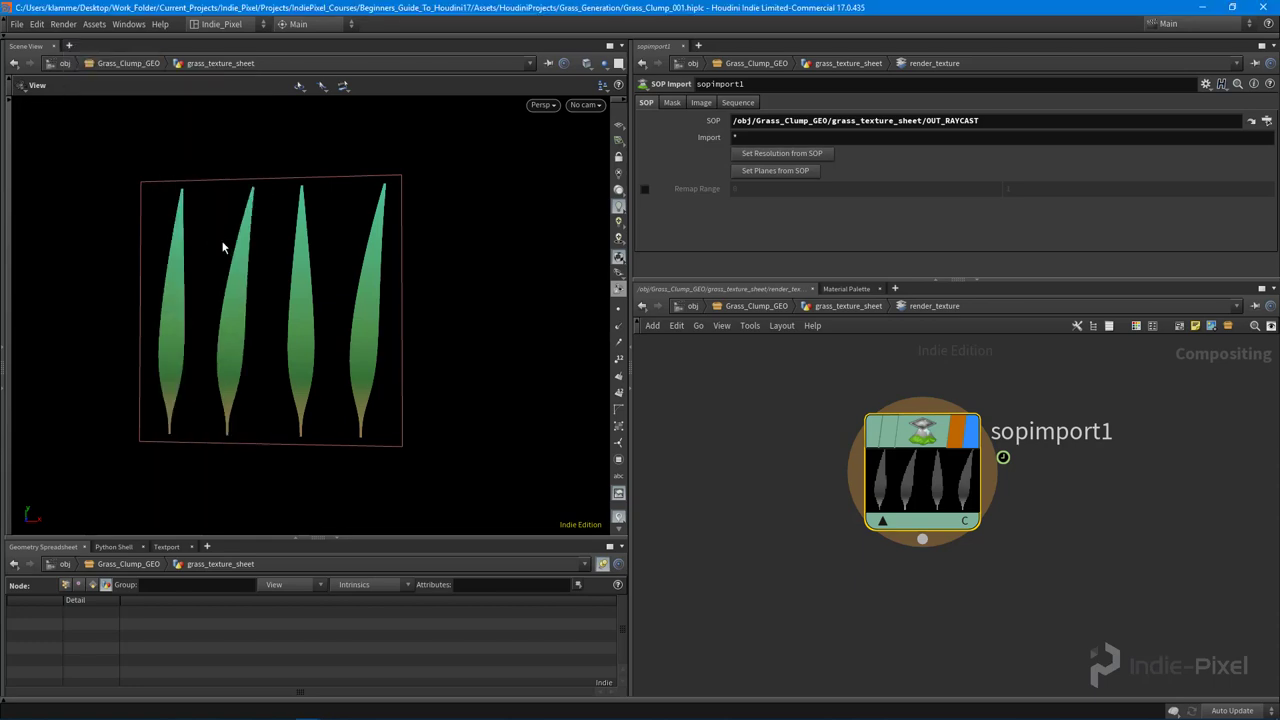
{"action": "right_click_drag", "start_coordinate": [437, 304], "coordinate": [351, 325]}
{"action": "middle_click_drag", "start_coordinate": [351, 325], "coordinate": [291, 345]}
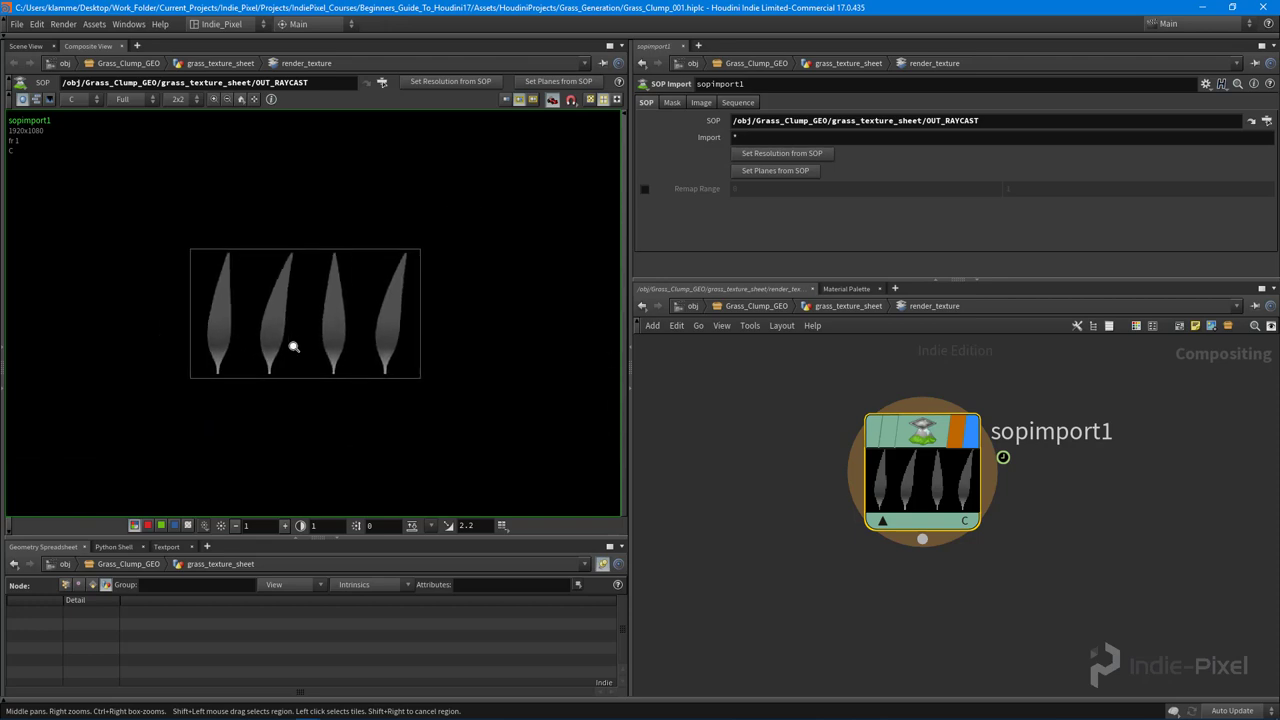
{"action": "right_click_drag", "start_coordinate": [291, 345], "coordinate": [427, 354]}
{"action": "middle_click_drag", "start_coordinate": [383, 360], "coordinate": [375, 371]}
{"action": "scroll", "coordinate": [336, 362], "scroll_direction": "up", "scroll_amount": 1}
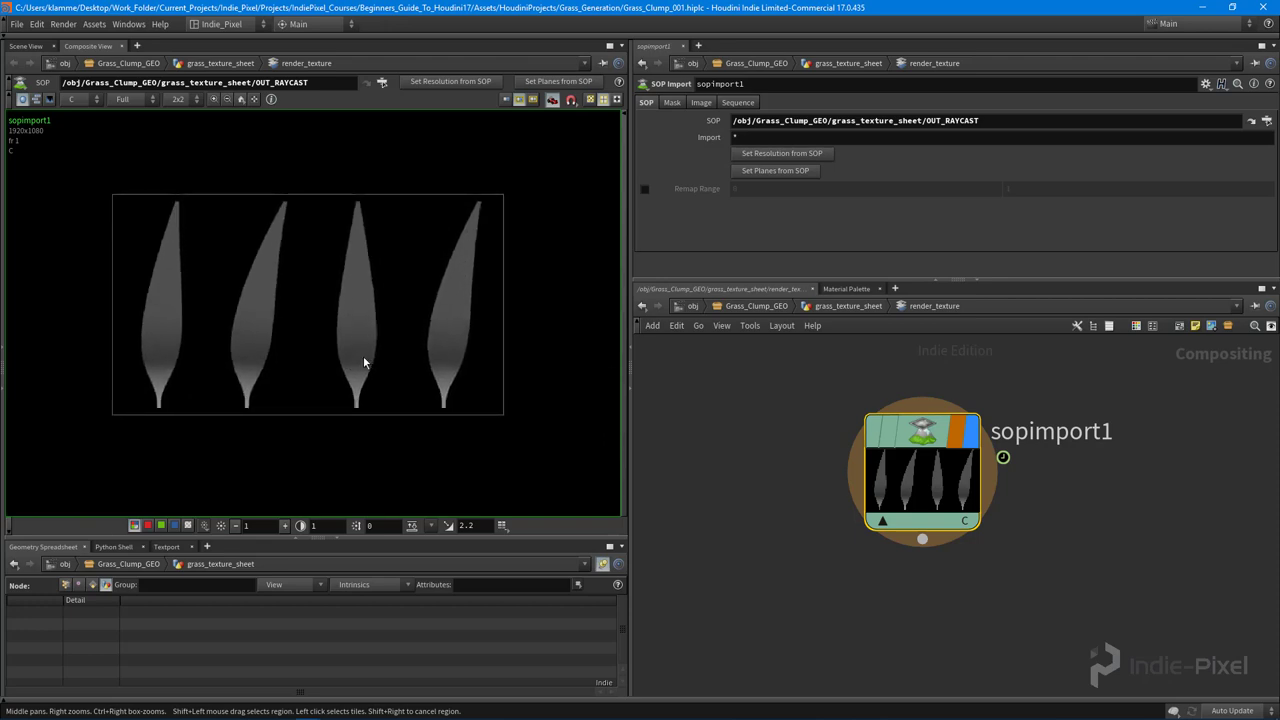
Set the SOP Import node's resolution from its source SOP and enlarge the network editor slightly
{"action": "left_click_drag", "start_coordinate": [925, 437], "coordinate": [926, 455]}
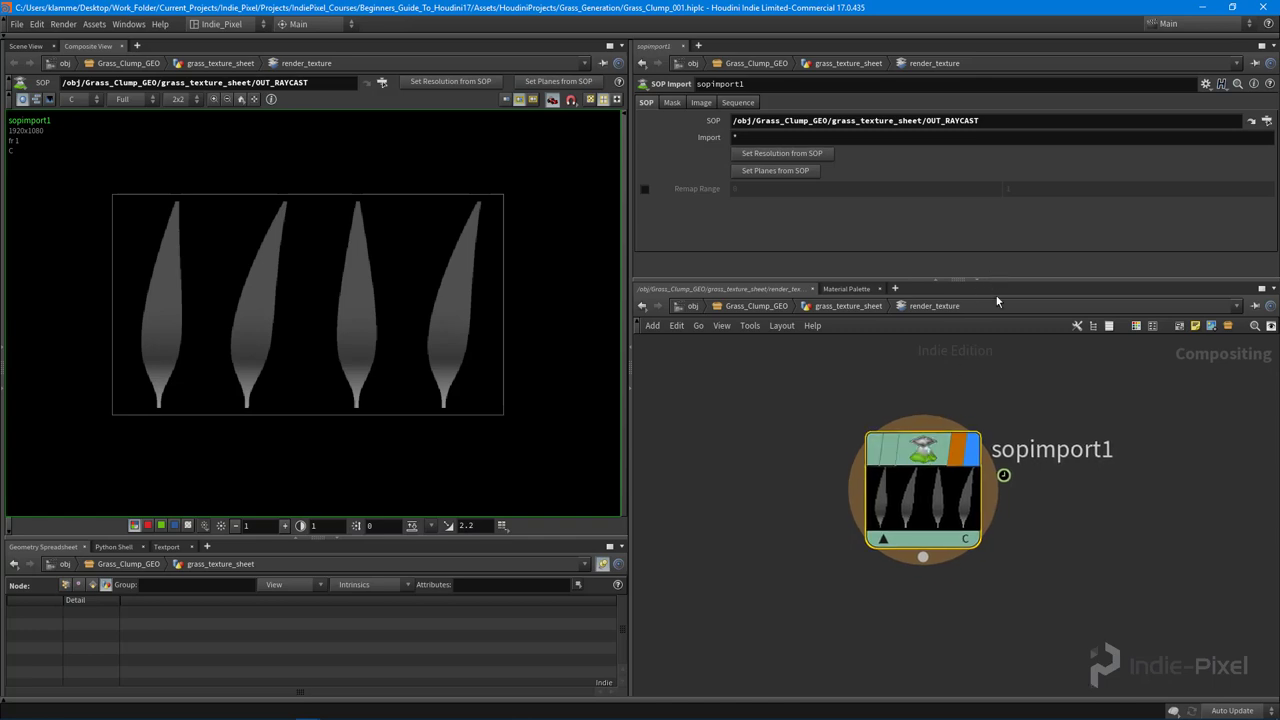
{"action": "left_click_drag", "start_coordinate": [995, 279], "coordinate": [995, 257]}
{"action": "middle_click_drag", "start_coordinate": [960, 380], "coordinate": [973, 391]}
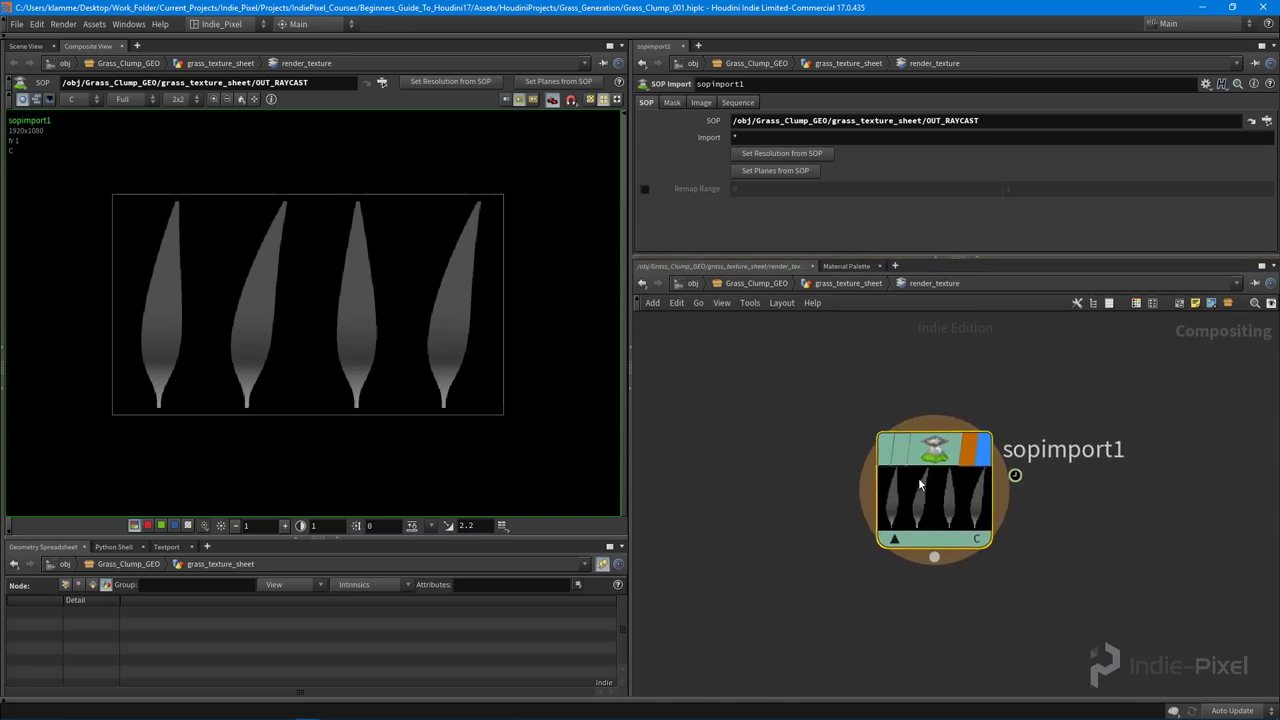
{"action": "left_click", "coordinate": [774, 158]}
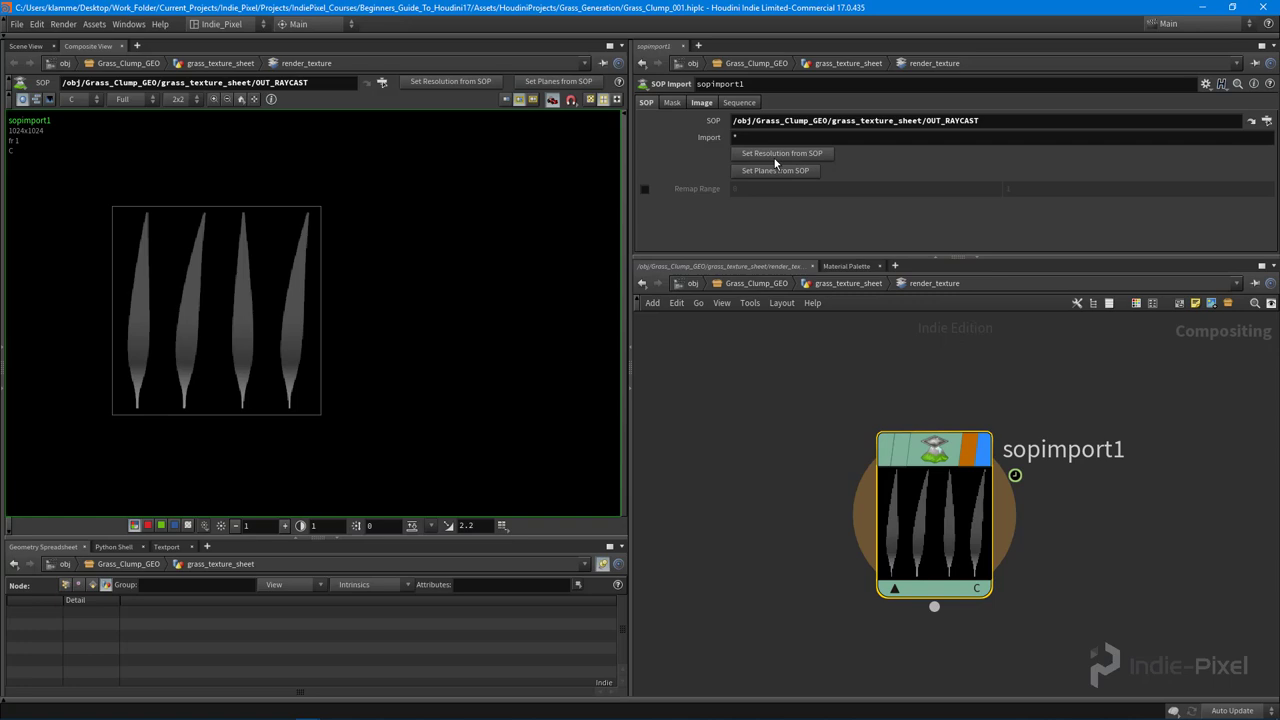
{"action": "middle_click_drag", "start_coordinate": [183, 337], "coordinate": [223, 322]}
{"action": "scroll", "coordinate": [223, 324], "scroll_direction": "up", "scroll_amount": 2}
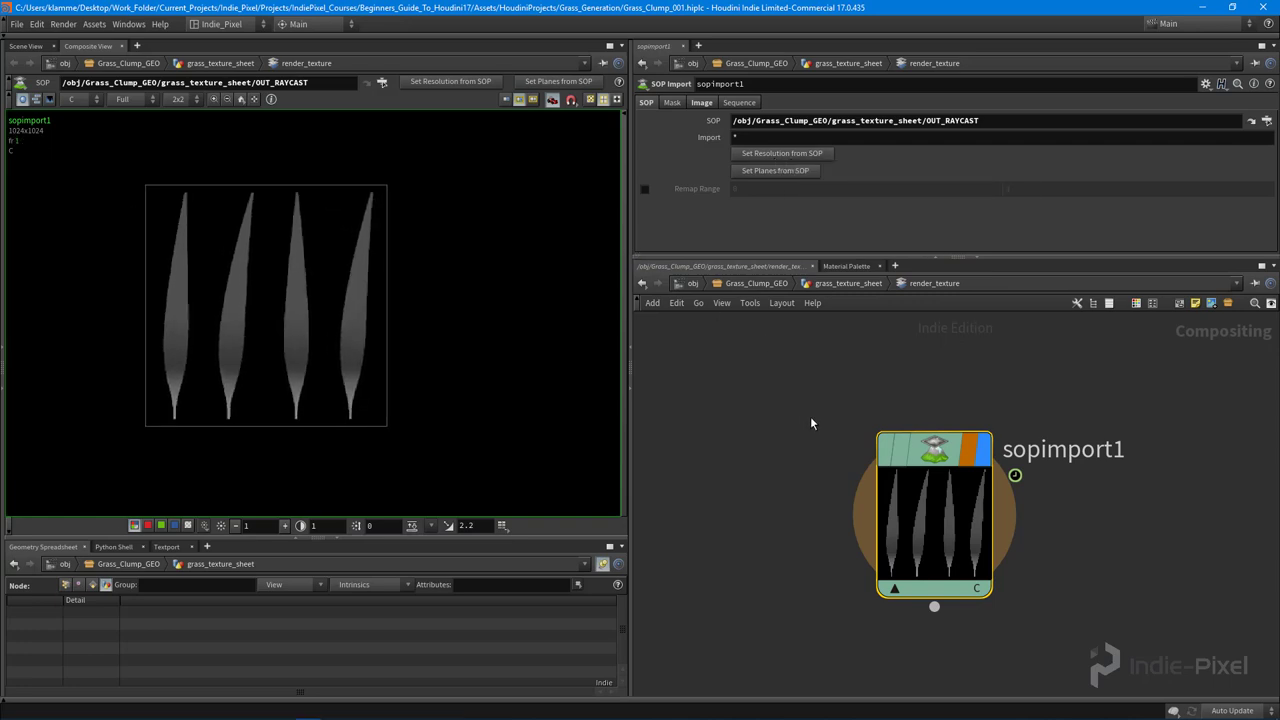
In grass_texture_sheet, set the color volume's first Sampling Divs value to 2048
{"action": "key", "text": "u"}
{"action": "scroll", "coordinate": [932, 536], "scroll_direction": "down", "scroll_amount": 5}
{"action": "middle_click_drag", "start_coordinate": [932, 536], "coordinate": [849, 637]}
{"action": "scroll", "coordinate": [910, 371], "scroll_direction": "up", "scroll_amount": 3}
{"action": "left_click", "coordinate": [891, 388]}
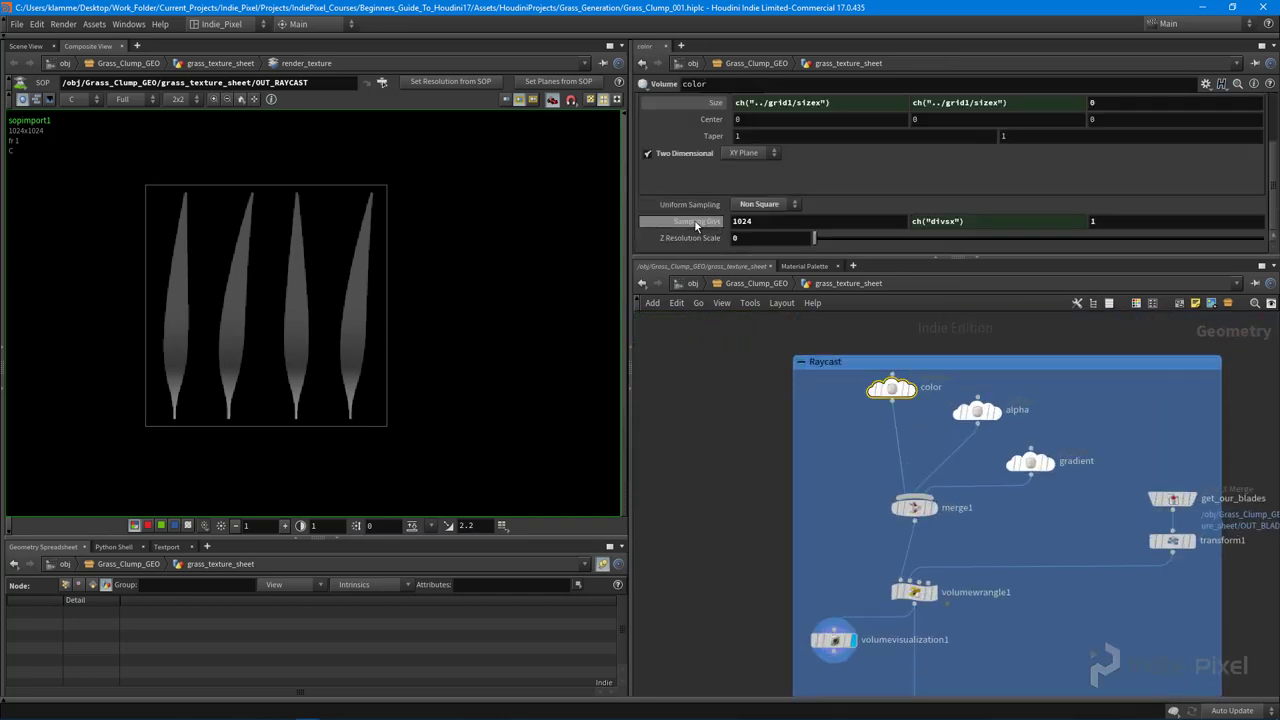
{"action": "left_click", "coordinate": [759, 226]}
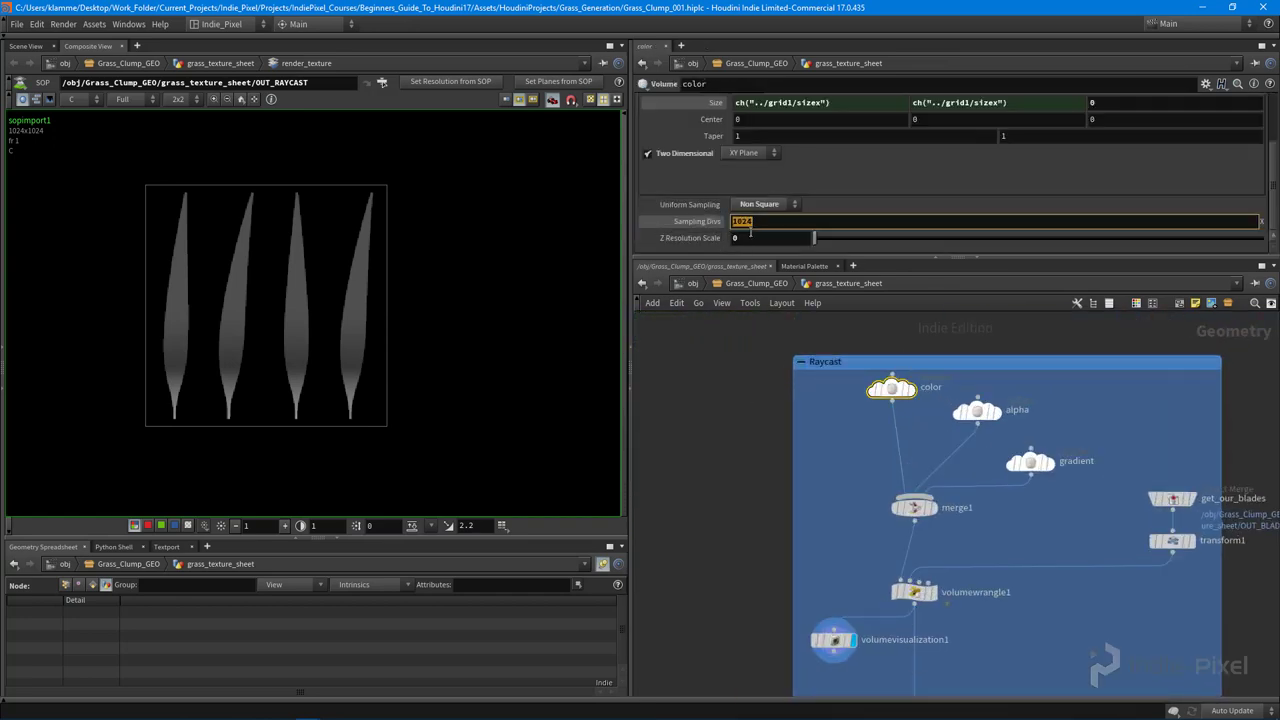
{"action": "type", "text": "2048"}
{"action": "key", "text": "Return"}
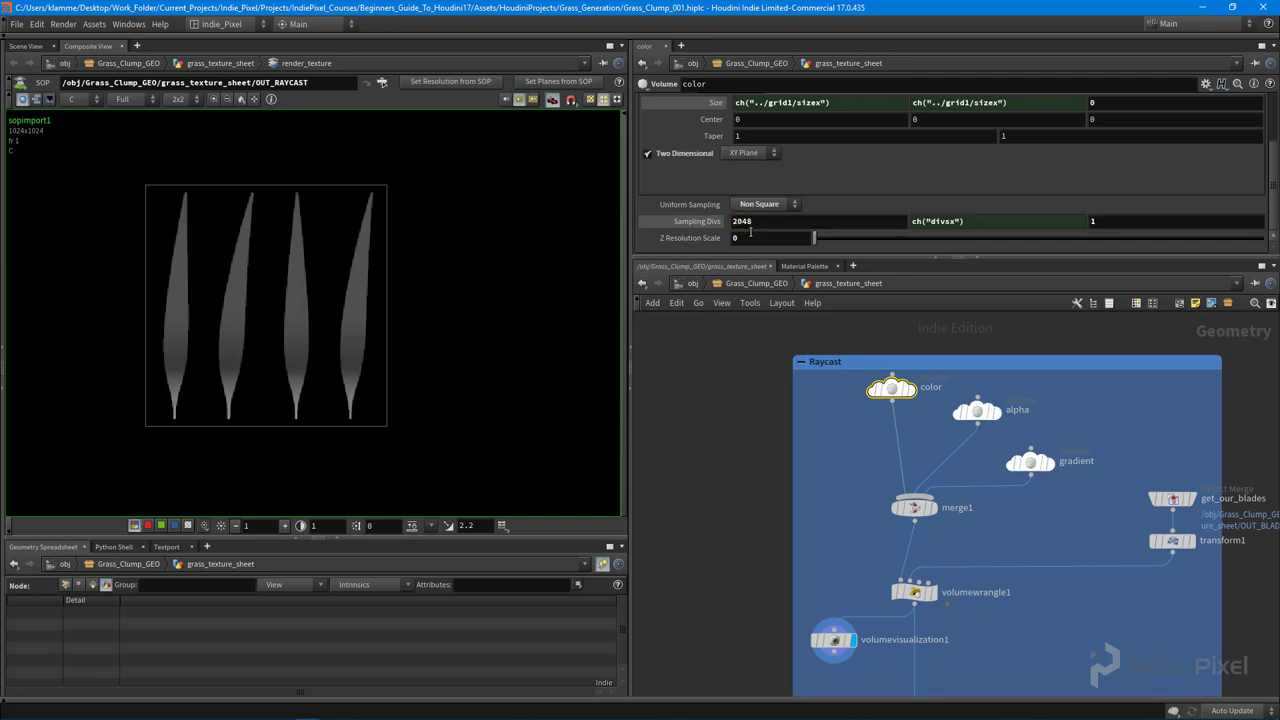
Go back into render_texture, update the SOP Import resolution from its source SOP and fit the whole image in view
{"action": "scroll", "coordinate": [633, 488], "scroll_direction": "down", "scroll_amount": 1}
{"action": "middle_click_drag", "start_coordinate": [706, 580], "coordinate": [832, 295]}
{"action": "middle_click_drag", "start_coordinate": [849, 532], "coordinate": [899, 340]}
{"action": "scroll", "coordinate": [816, 512], "scroll_direction": "up", "scroll_amount": 2}
{"action": "left_click", "coordinate": [816, 493]}
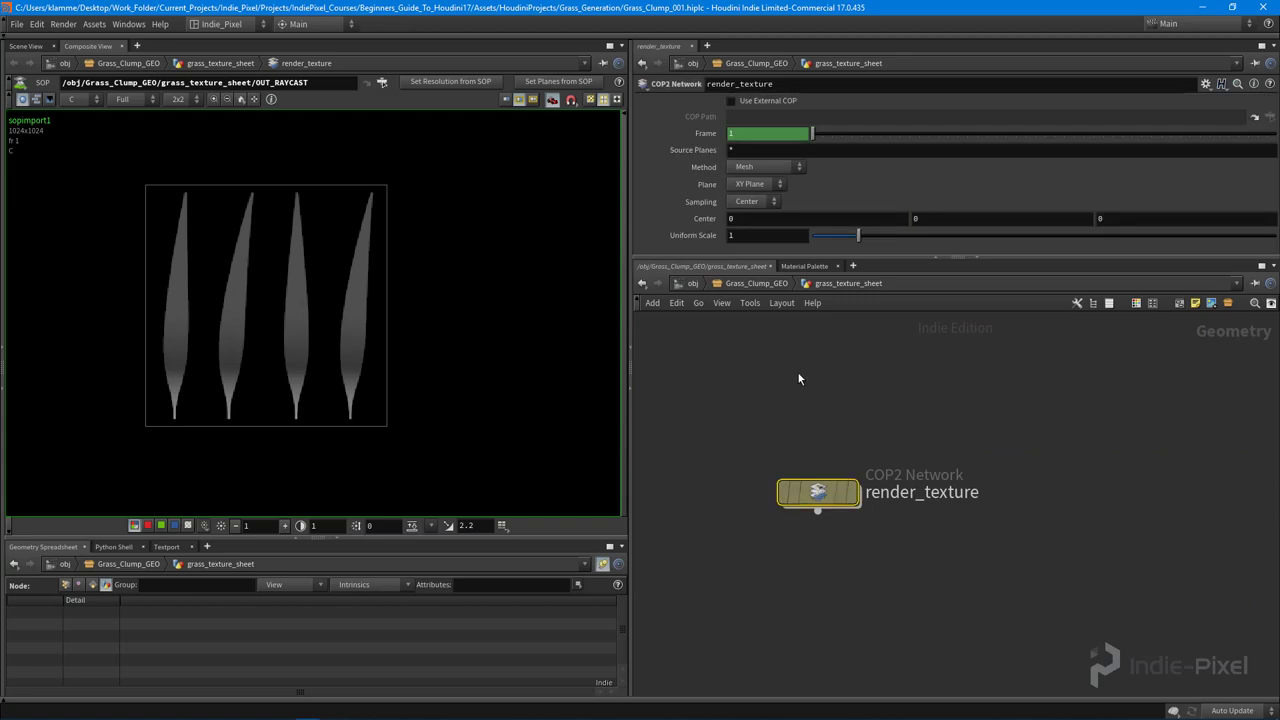
{"action": "double_click", "coordinate": [816, 491]}
{"action": "left_click", "coordinate": [773, 155]}
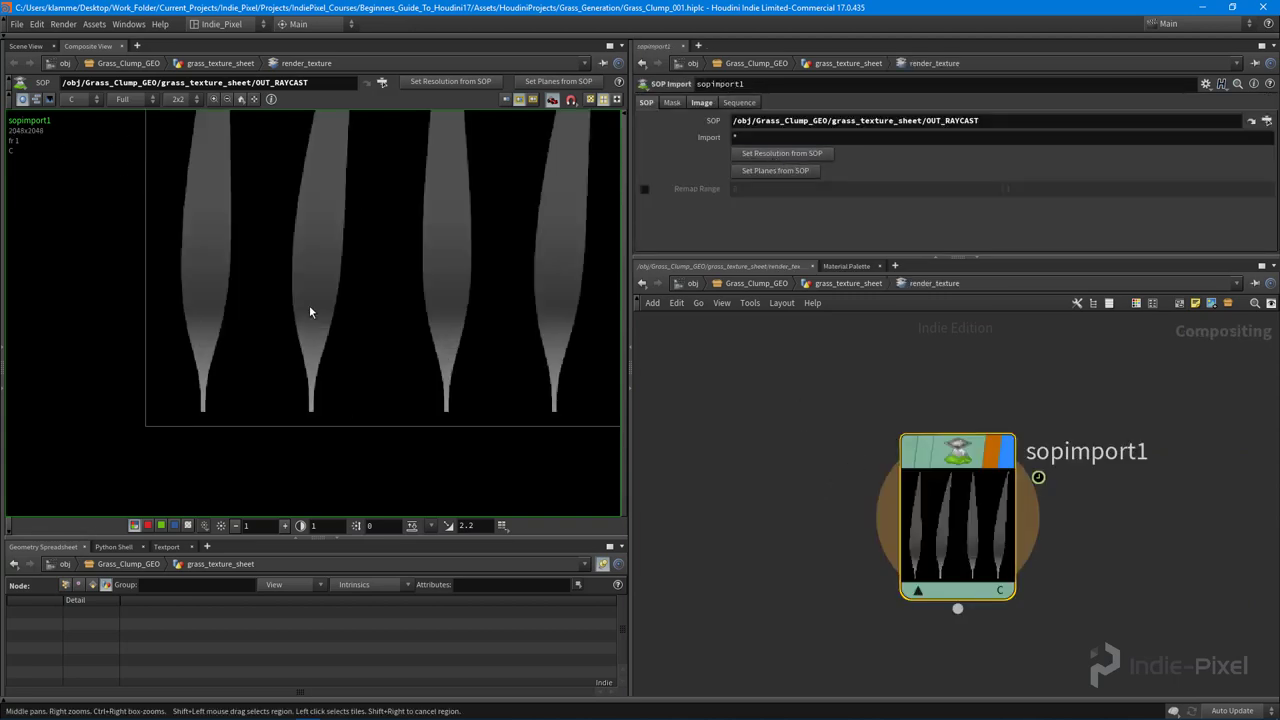
{"action": "key", "text": "h"}
Return to grass_texture_sheet and examine the Sampling Divs of the alpha and gradient volumes in the Raycast box
{"action": "key", "text": "u"}
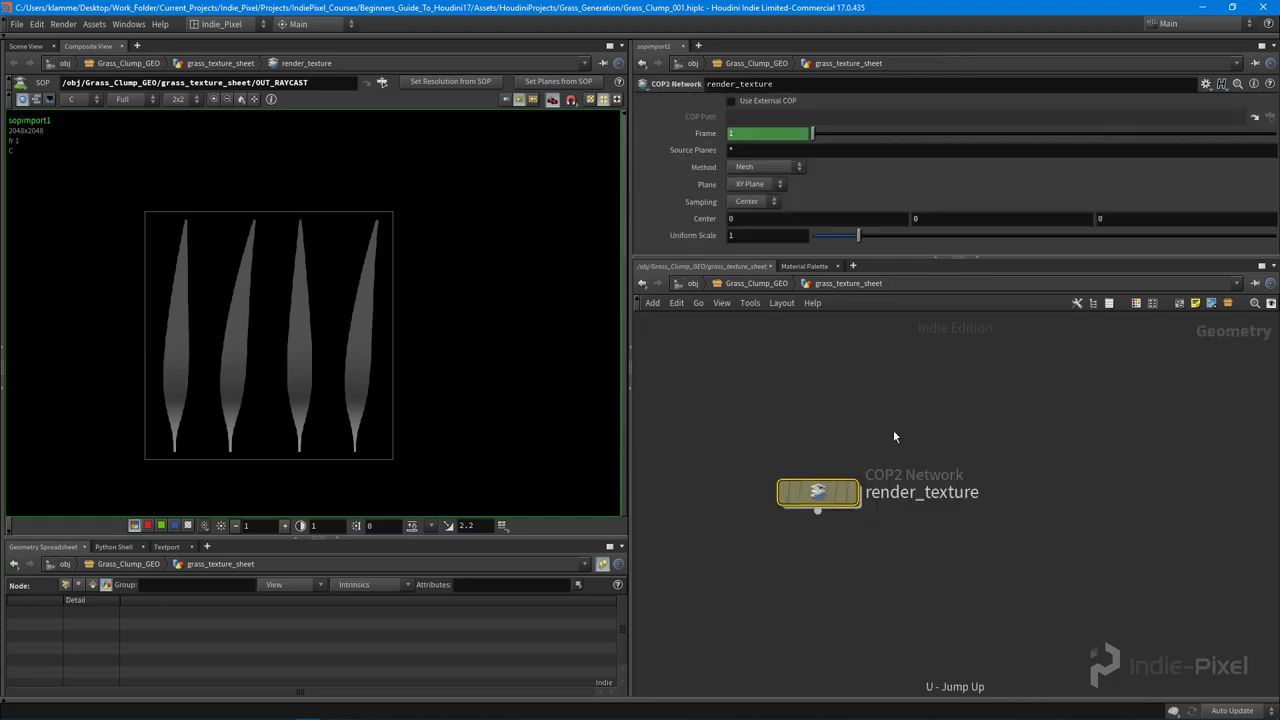
{"action": "middle_click_drag", "start_coordinate": [1030, 345], "coordinate": [847, 686]}
{"action": "scroll", "coordinate": [926, 569], "scroll_direction": "down", "scroll_amount": 5}
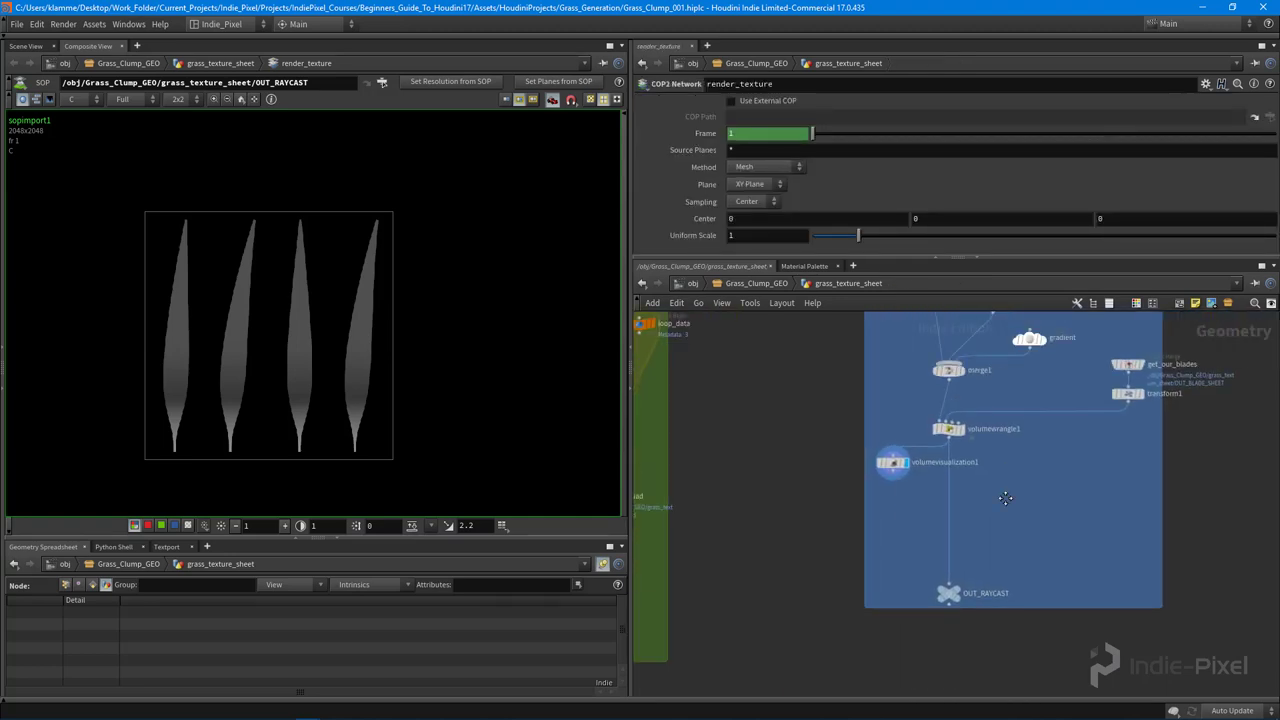
{"action": "middle_click_drag", "start_coordinate": [1005, 498], "coordinate": [970, 647]}
{"action": "scroll", "coordinate": [942, 468], "scroll_direction": "up", "scroll_amount": 4}
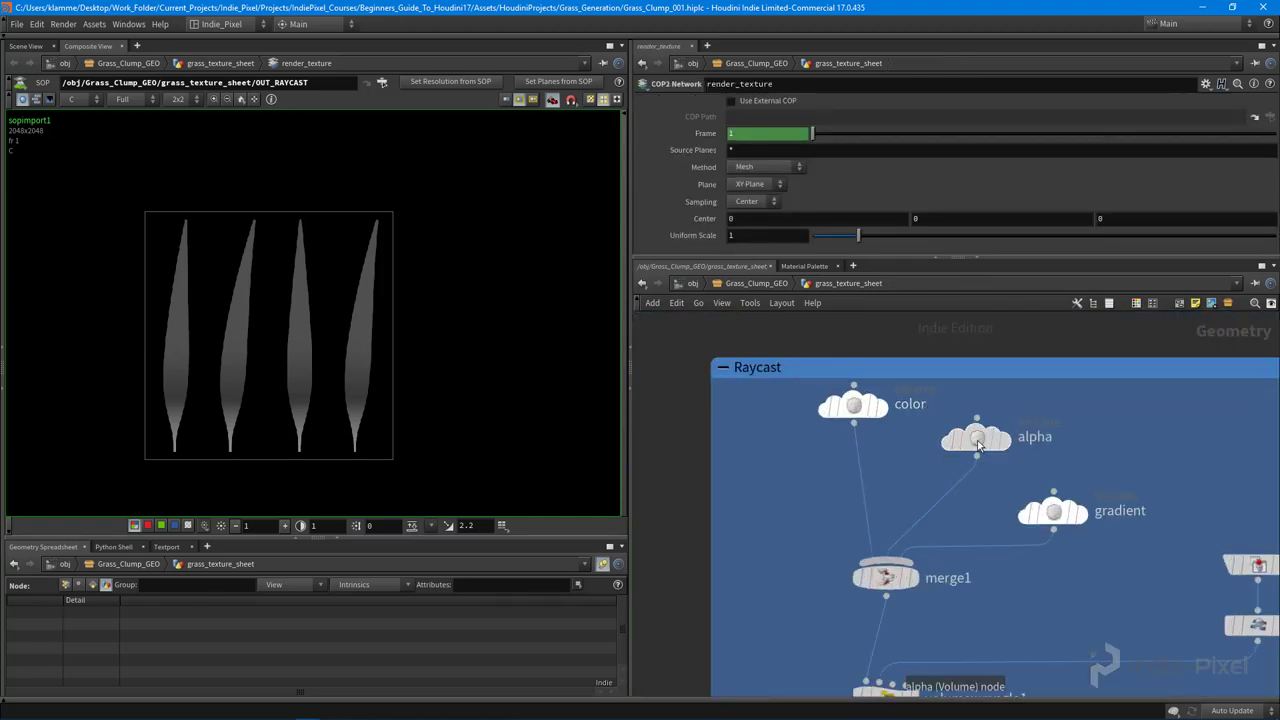
{"action": "left_click", "coordinate": [977, 440]}
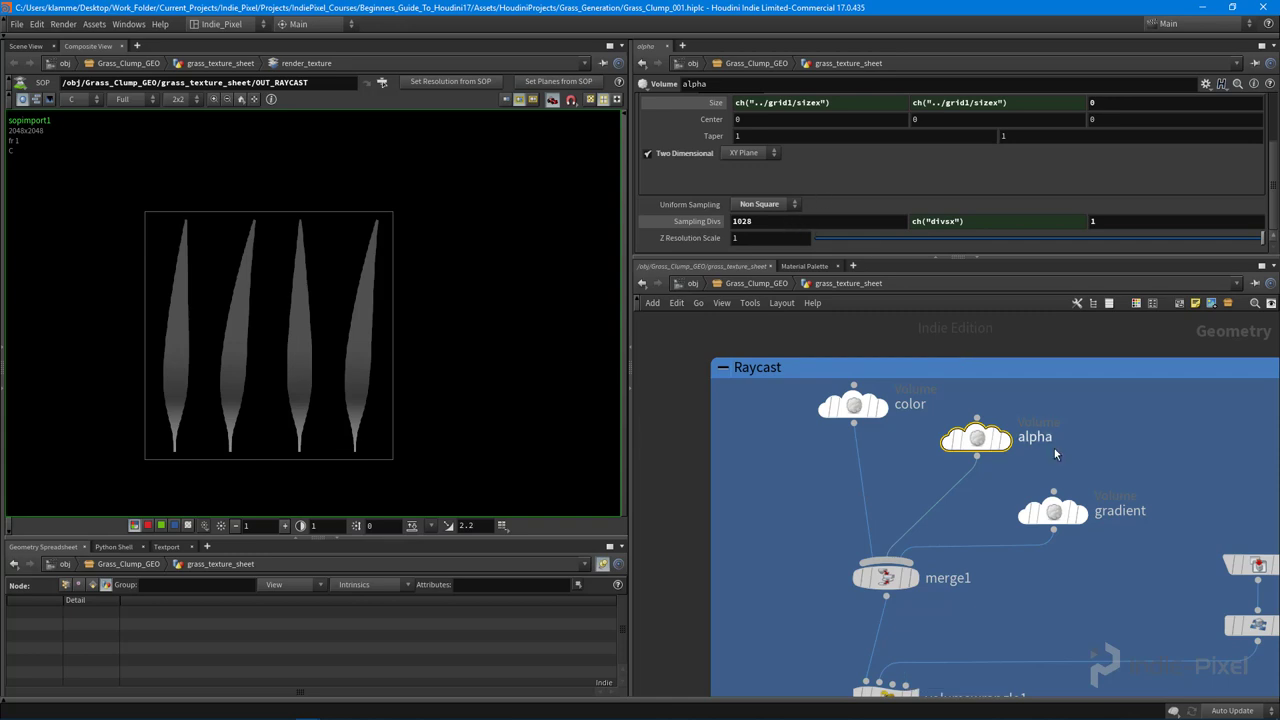
{"action": "left_click", "coordinate": [1054, 510]}
Copy the color volume's Sampling Divs parameter and paste it as a relative reference into the alpha volume's Sampling Divs
{"action": "left_click", "coordinate": [822, 410]}
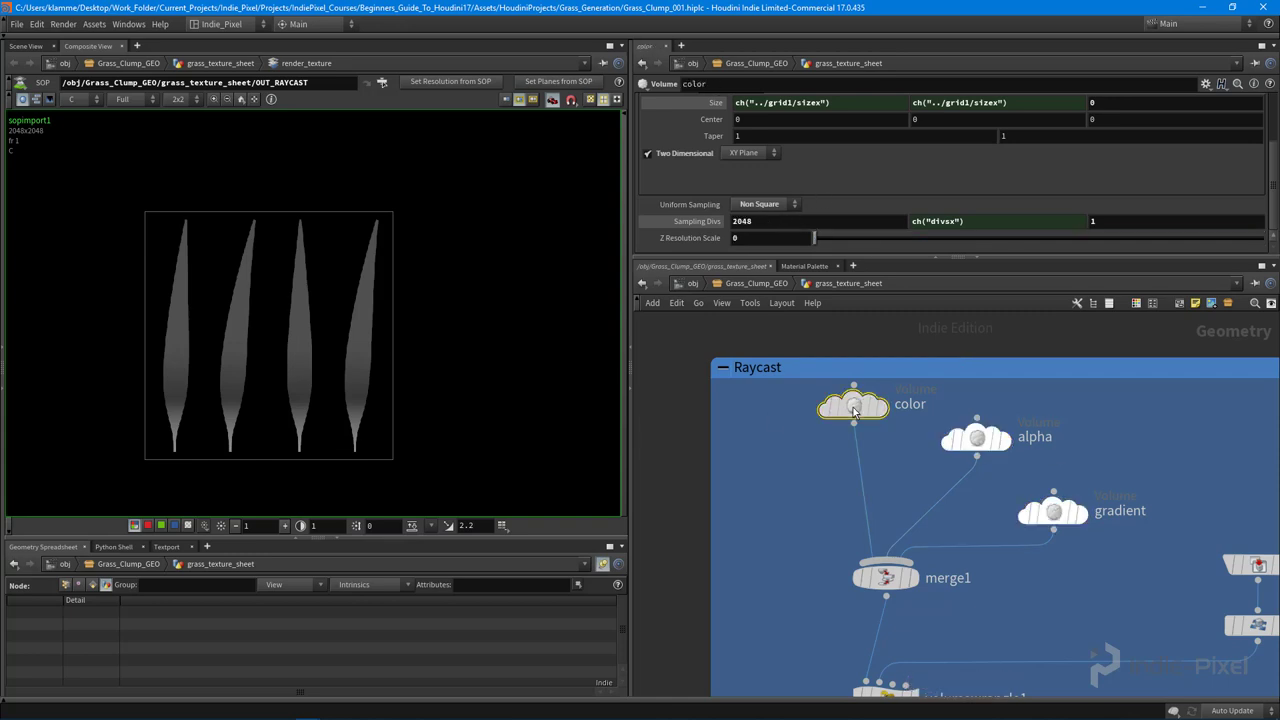
{"action": "right_click", "coordinate": [767, 222]}
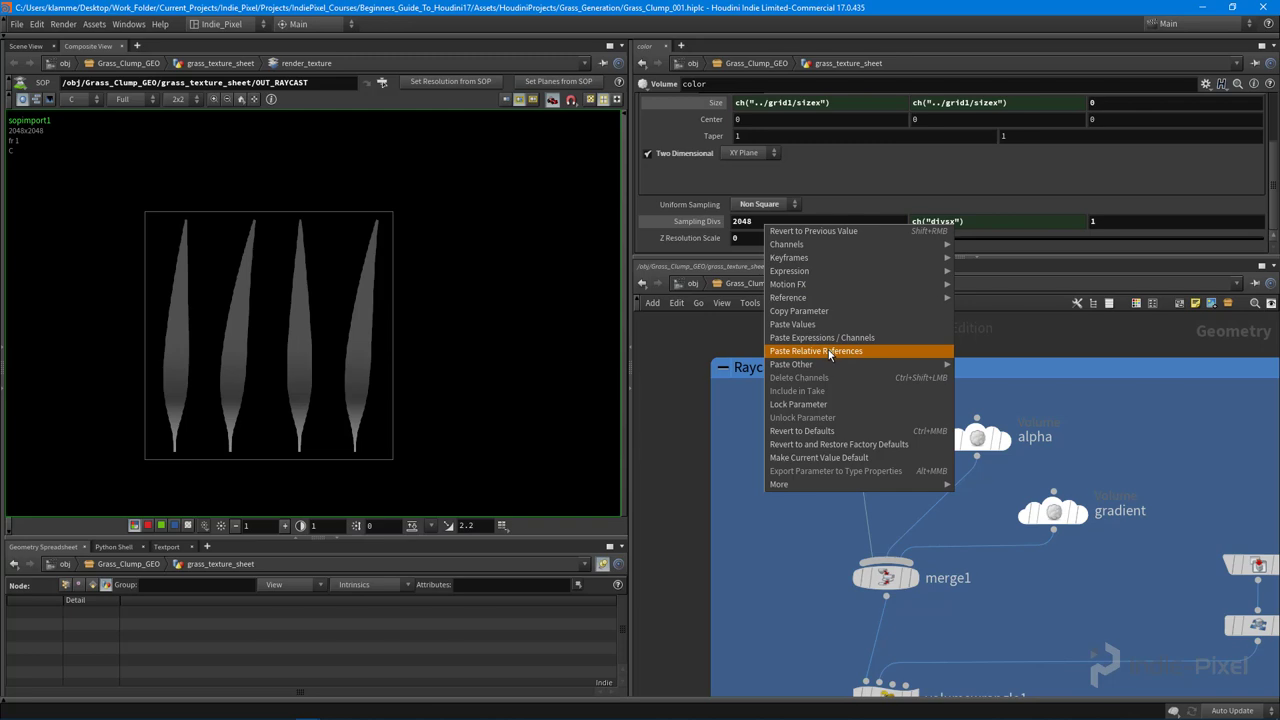
{"action": "left_click", "coordinate": [818, 308]}
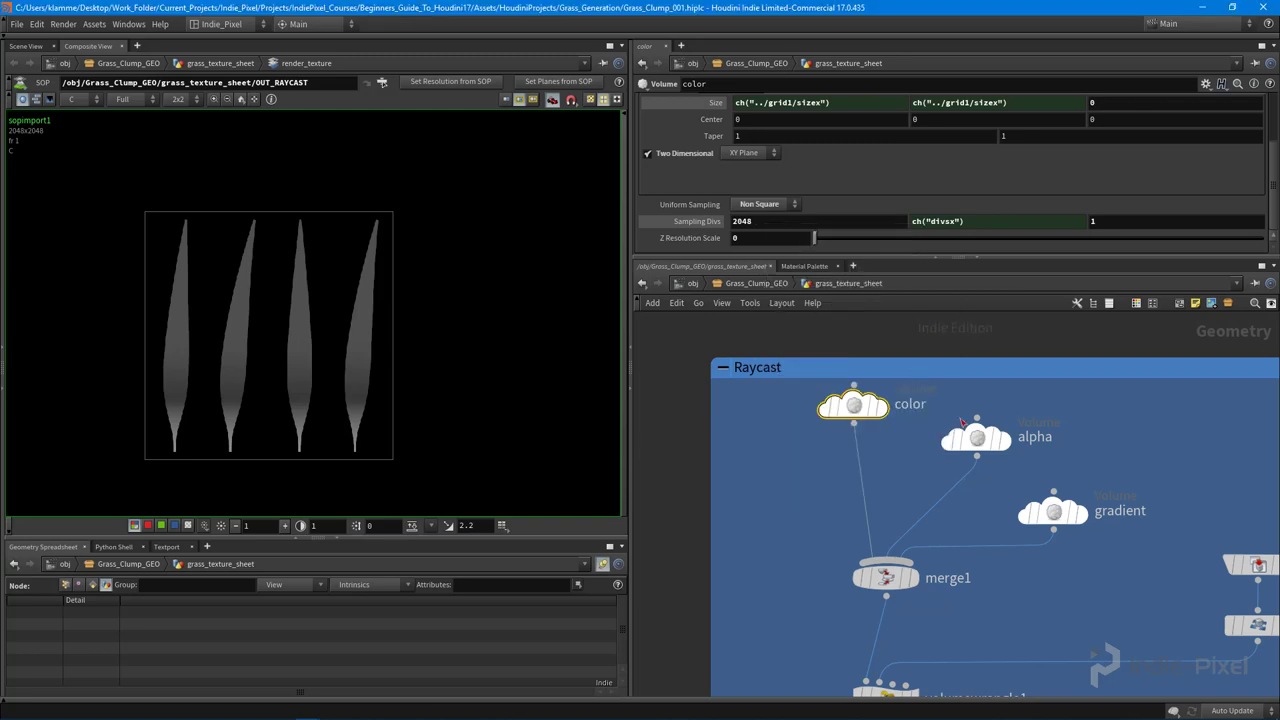
{"action": "left_click", "coordinate": [977, 438]}
{"action": "right_click", "coordinate": [757, 223]}
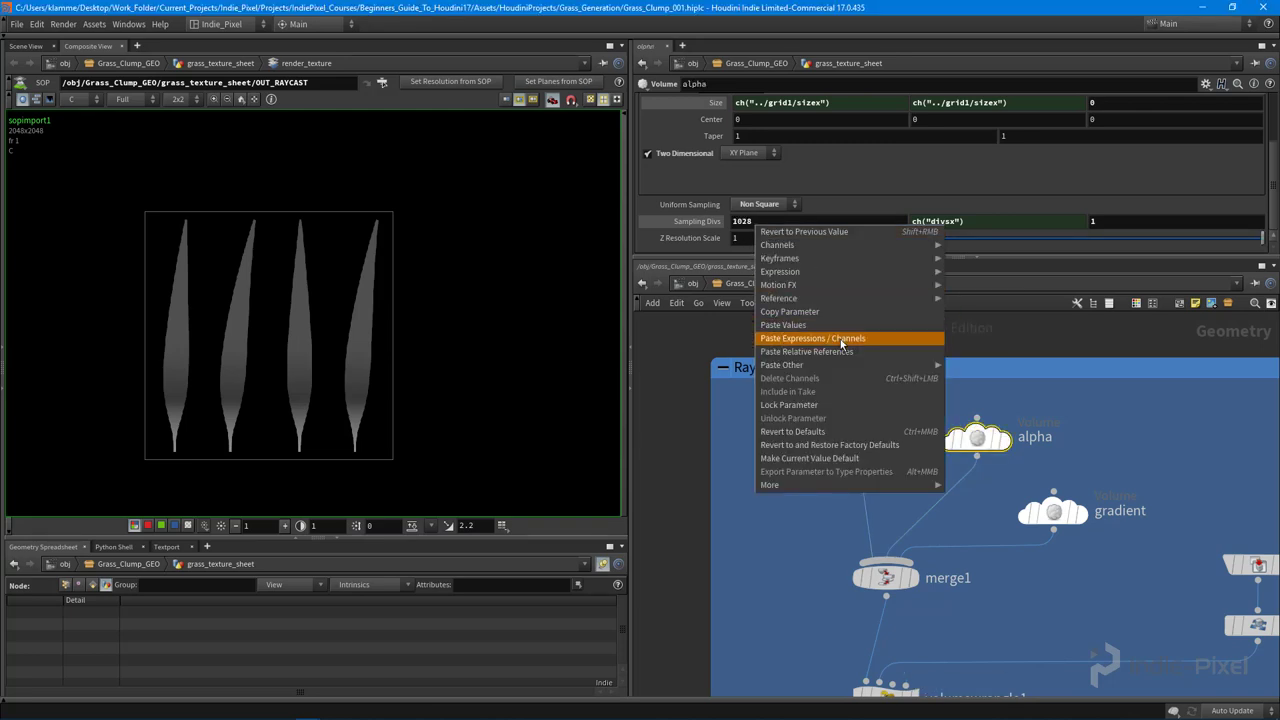
{"action": "left_click", "coordinate": [843, 352]}
Paste the copied parameter as a relative reference into the gradient volume's Sampling Divs, and reselect the color volume
{"action": "left_click", "coordinate": [1053, 512]}
{"action": "right_click", "coordinate": [780, 230]}
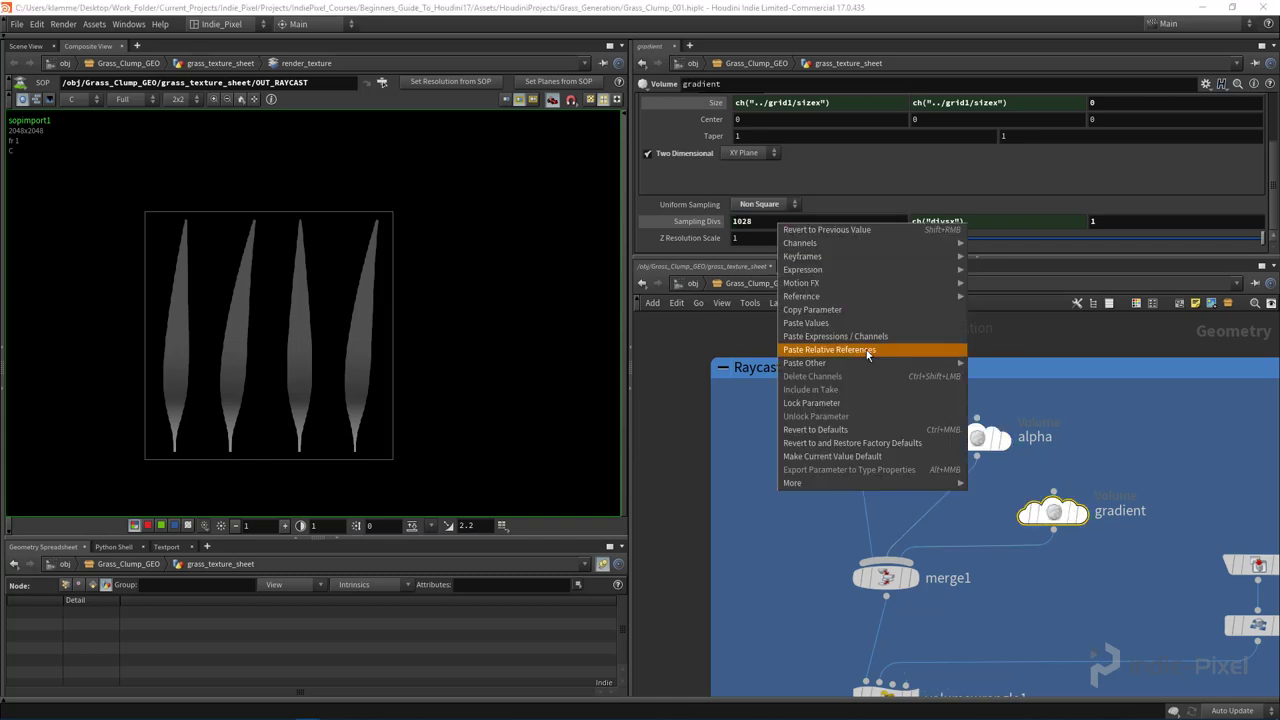
{"action": "left_click", "coordinate": [829, 349]}
{"action": "left_click", "coordinate": [853, 406]}
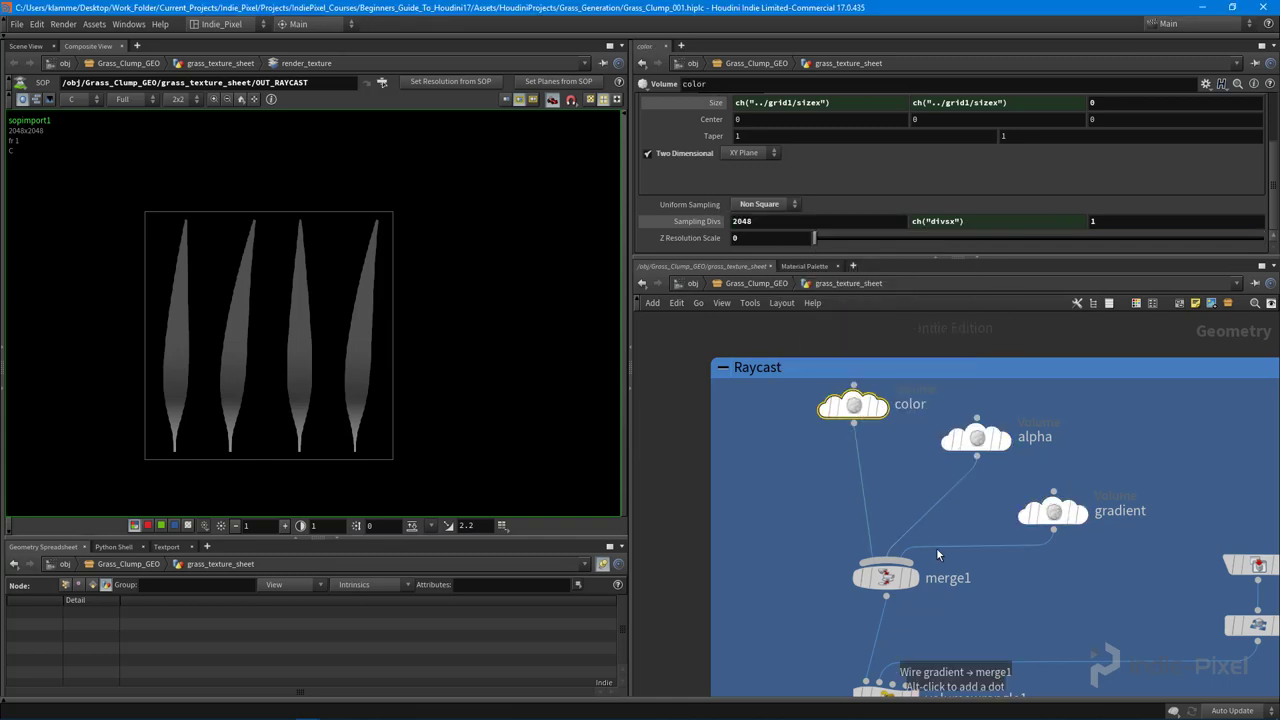
Reopen the render_texture network and set the SOP Import node's planes from its source SOP
{"action": "scroll", "coordinate": [960, 530], "scroll_direction": "down", "scroll_amount": 2}
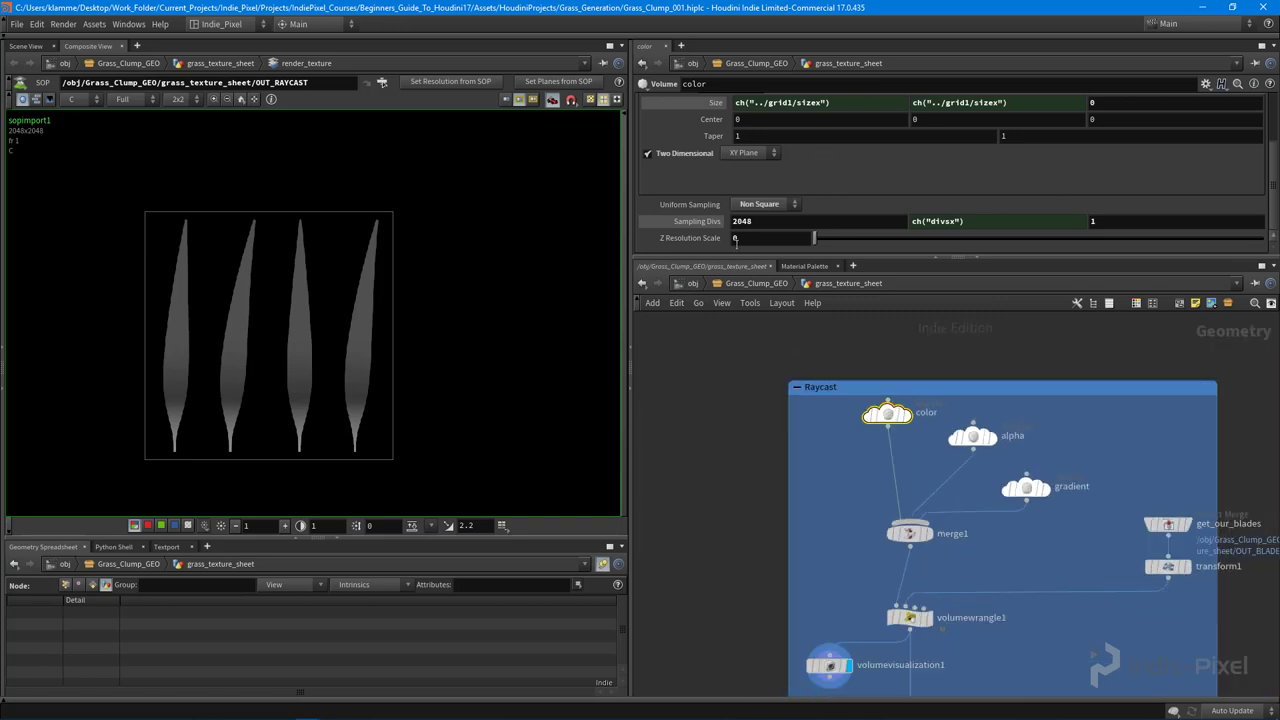
{"action": "scroll", "coordinate": [897, 448], "scroll_direction": "down", "scroll_amount": 4}
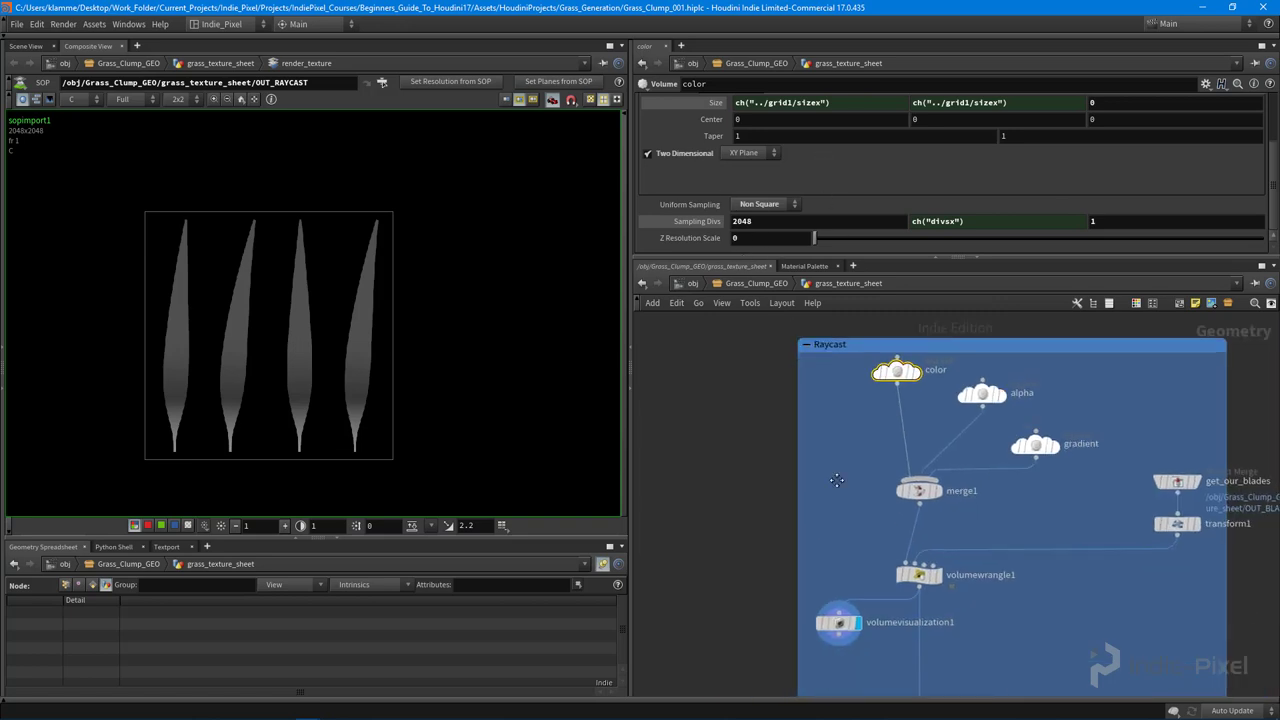
{"action": "double_click", "coordinate": [887, 549]}
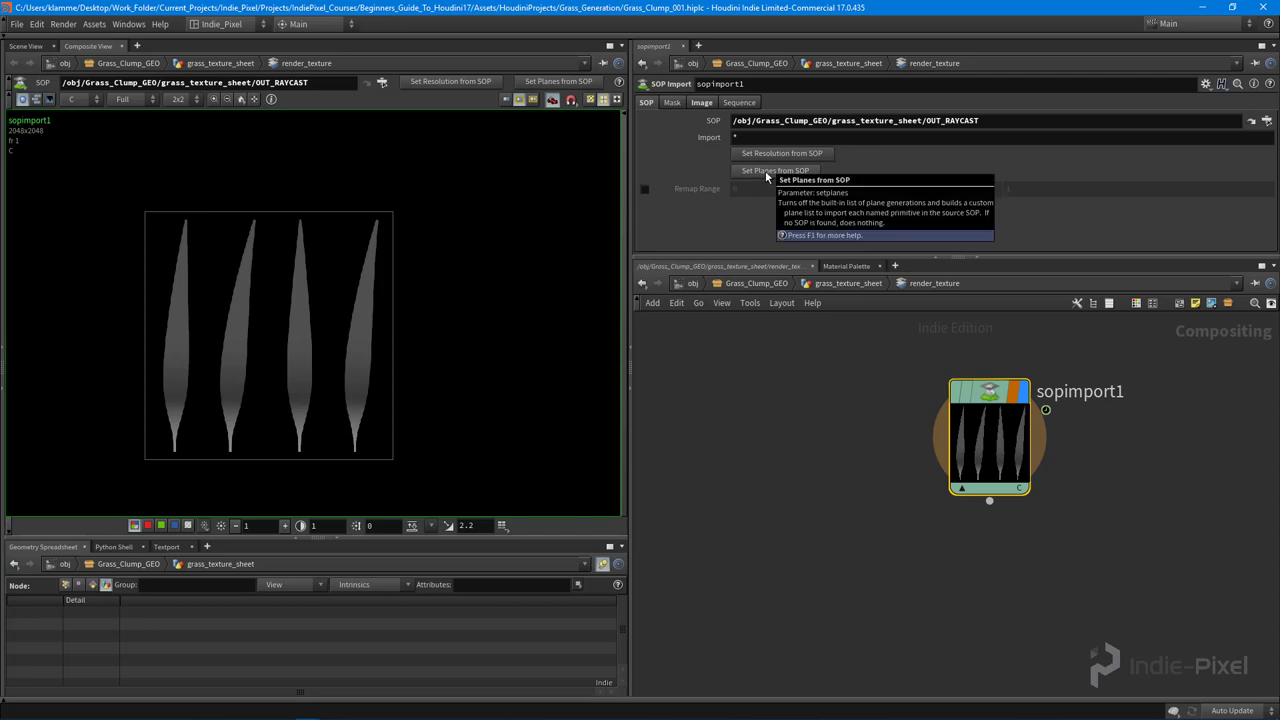
{"action": "left_click", "coordinate": [766, 172]}
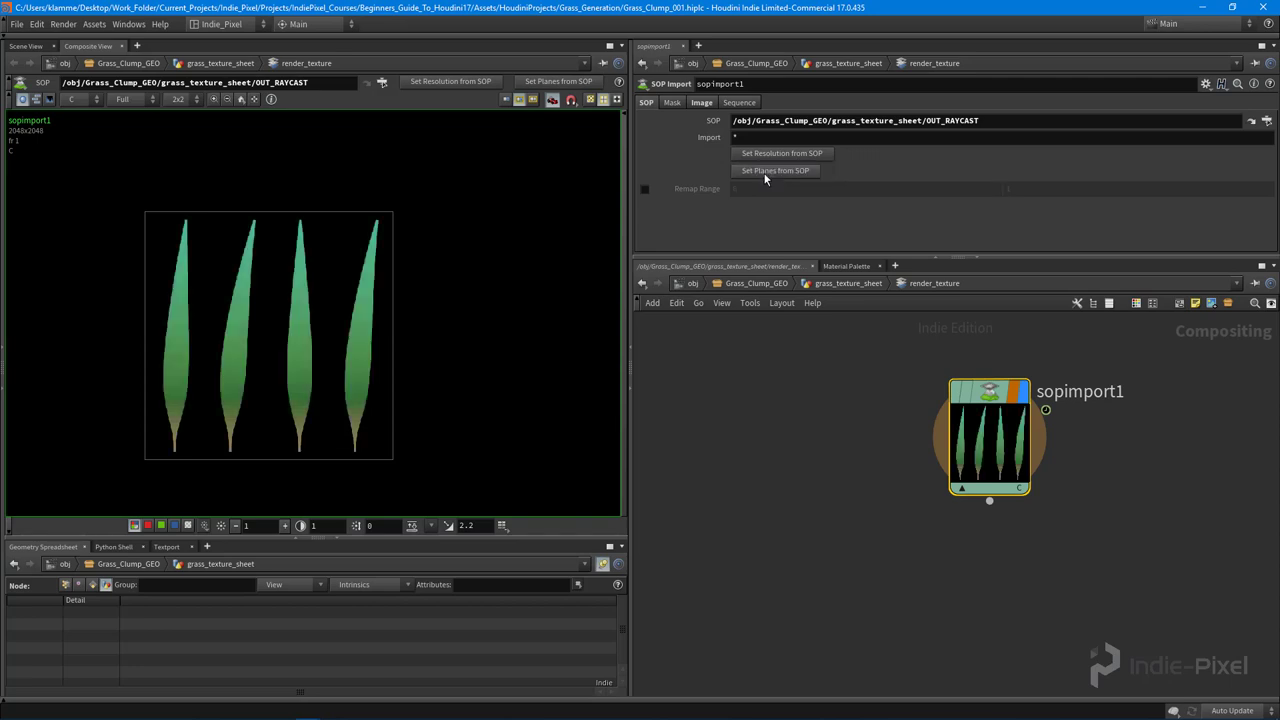
Go up to grass_texture_sheet and examine the shared Sampling Divs of the color, alpha and gradient volumes in the Raycast box
{"action": "middle_click_drag", "start_coordinate": [220, 391], "coordinate": [240, 379]}
{"action": "key", "text": "u"}
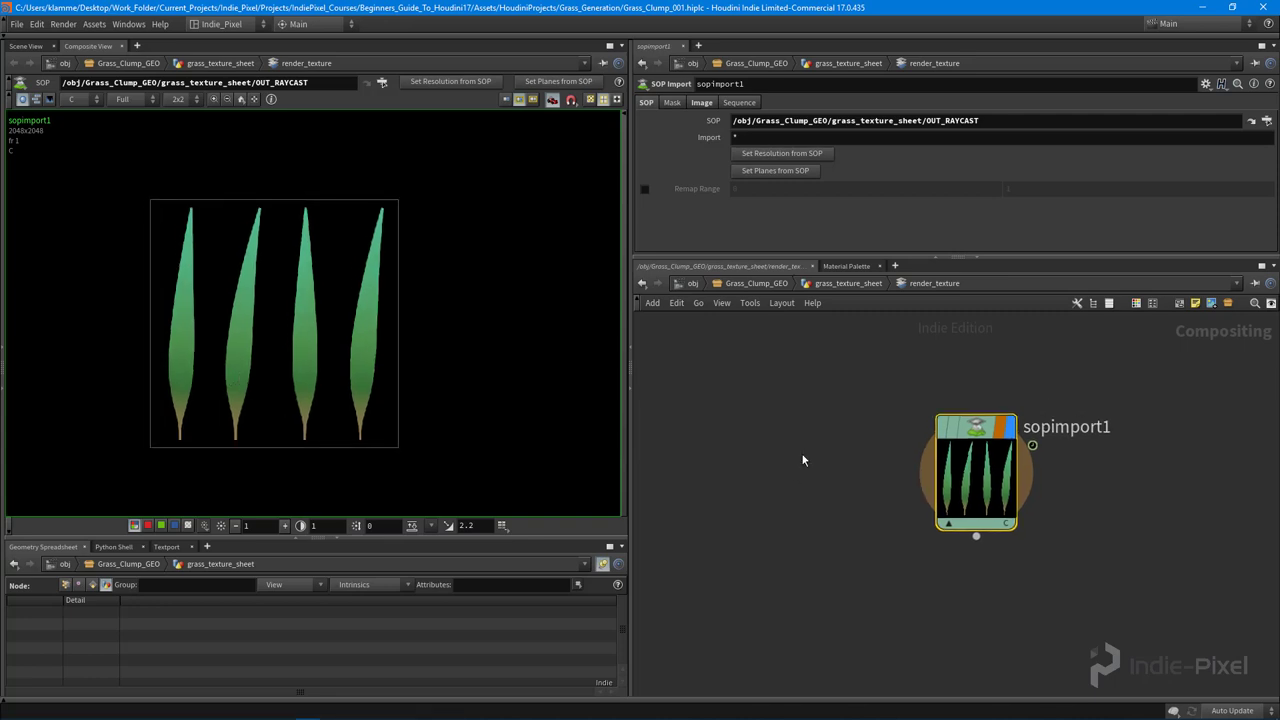
{"action": "middle_click_drag", "start_coordinate": [887, 478], "coordinate": [841, 575]}
{"action": "scroll", "coordinate": [972, 378], "scroll_direction": "up", "scroll_amount": 4}
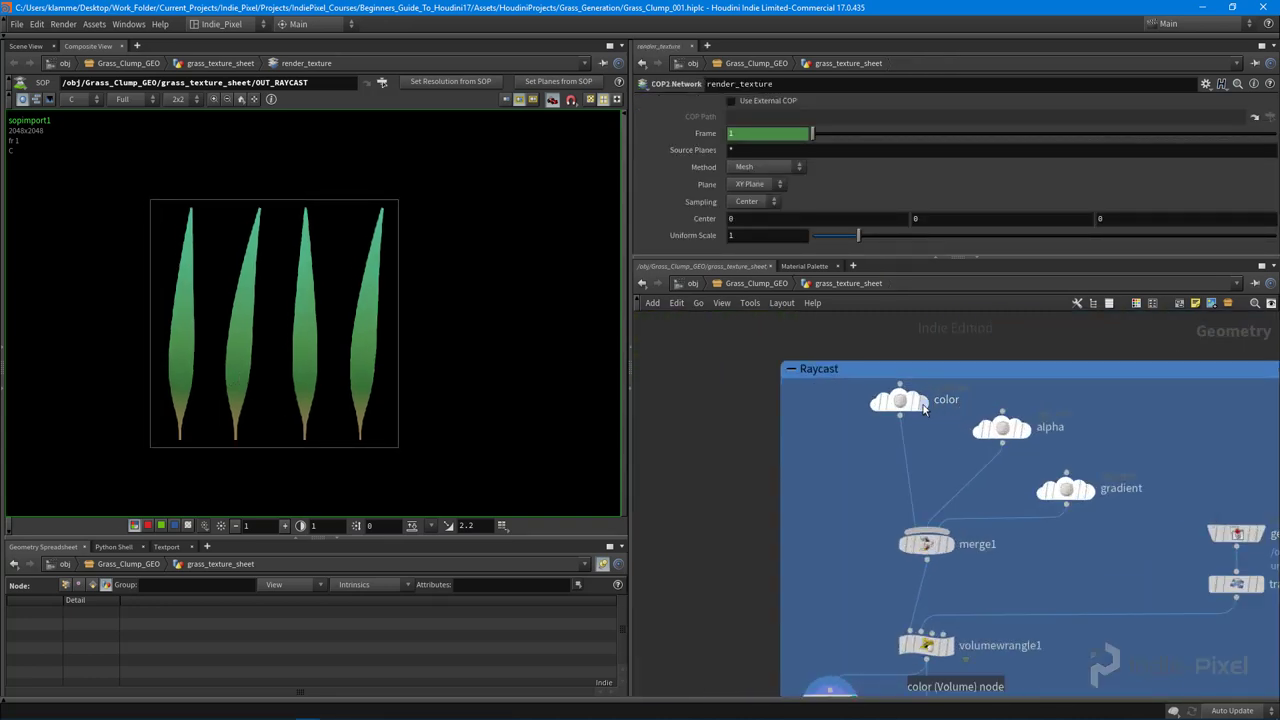
{"action": "left_click", "coordinate": [922, 404]}
{"action": "left_click_drag", "start_coordinate": [833, 417], "coordinate": [1105, 500]}
{"action": "key", "text": "h"}
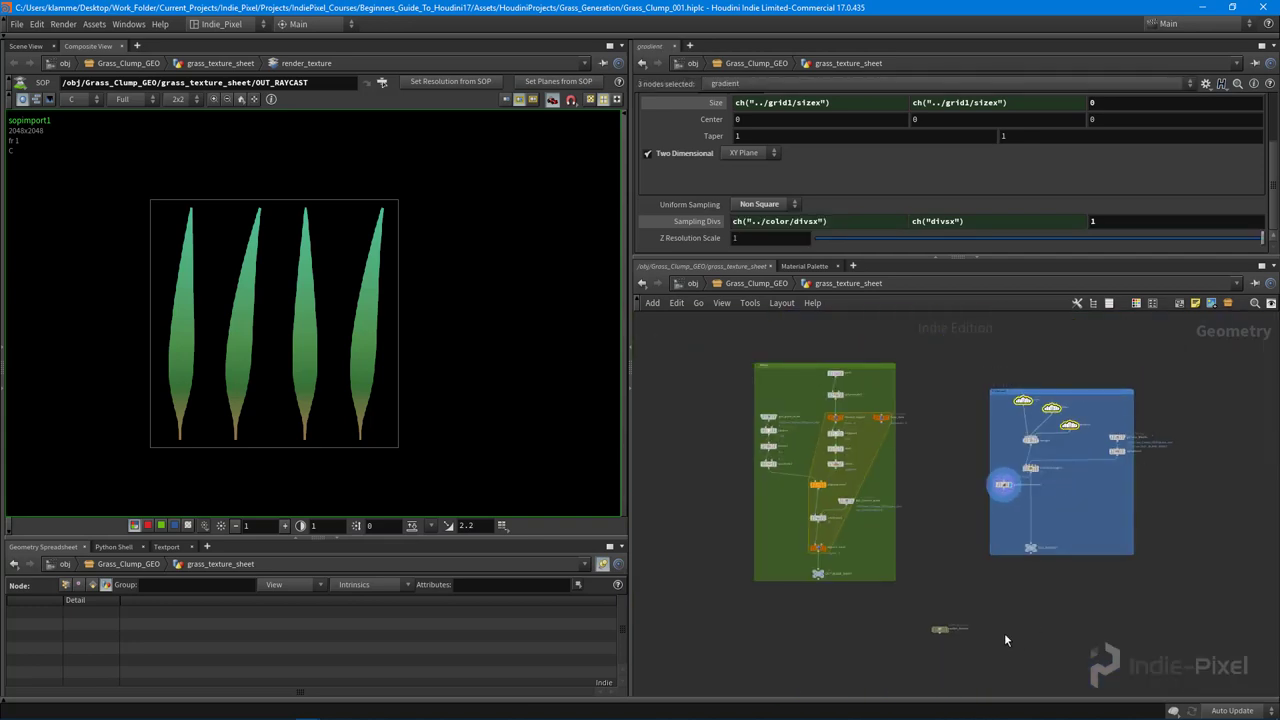
{"action": "scroll", "coordinate": [934, 645], "scroll_direction": "up", "scroll_amount": 4}
{"action": "middle_click_drag", "start_coordinate": [1036, 552], "coordinate": [983, 563]}
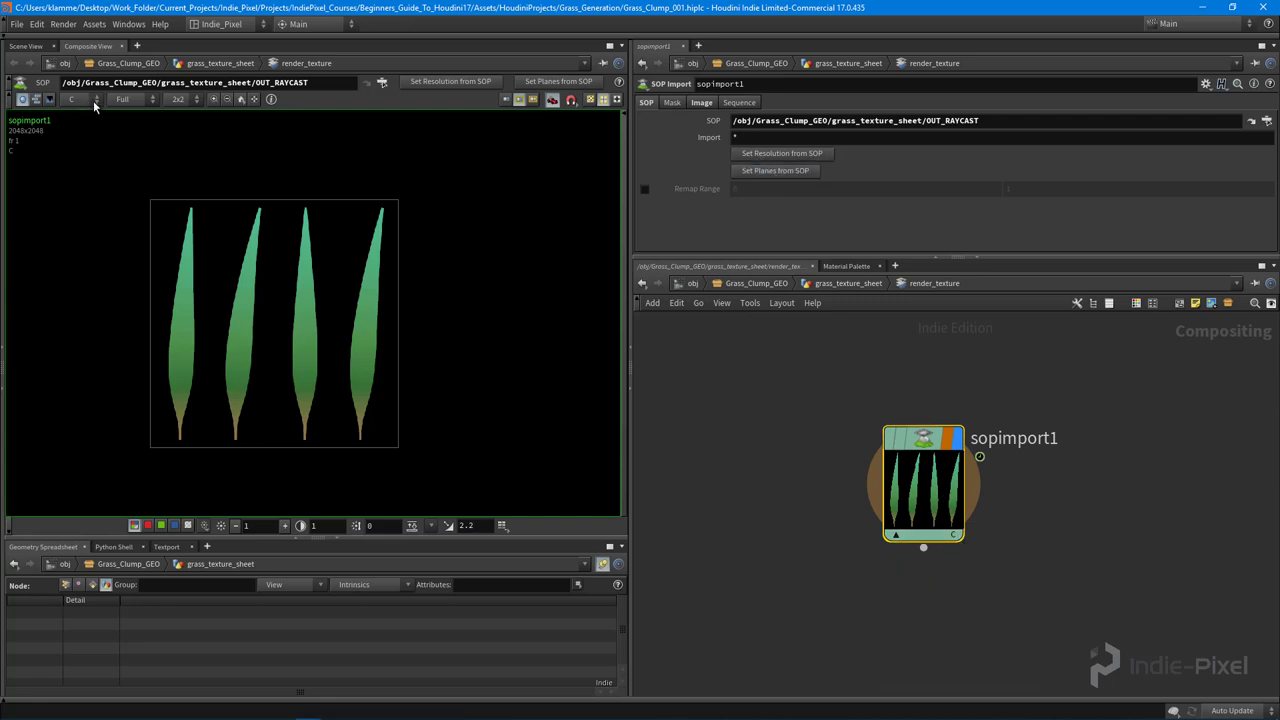
Cycle the SOP Import node's thumbnail in render_texture through its alpha and gradient planes and return it to color
{"action": "left_click", "coordinate": [955, 537]}
{"action": "left_click", "coordinate": [969, 559]}
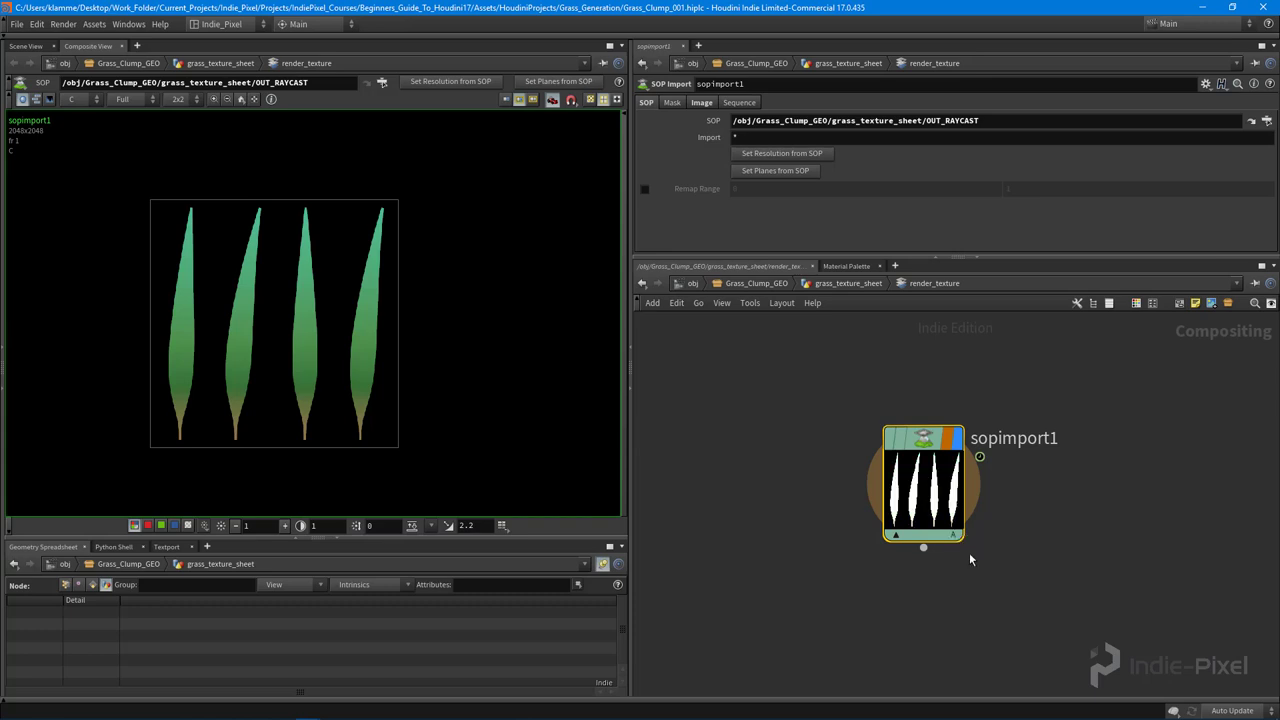
{"action": "left_click", "coordinate": [955, 537]}
{"action": "left_click", "coordinate": [969, 561]}
{"action": "left_click", "coordinate": [955, 537]}
{"action": "left_click", "coordinate": [969, 546]}
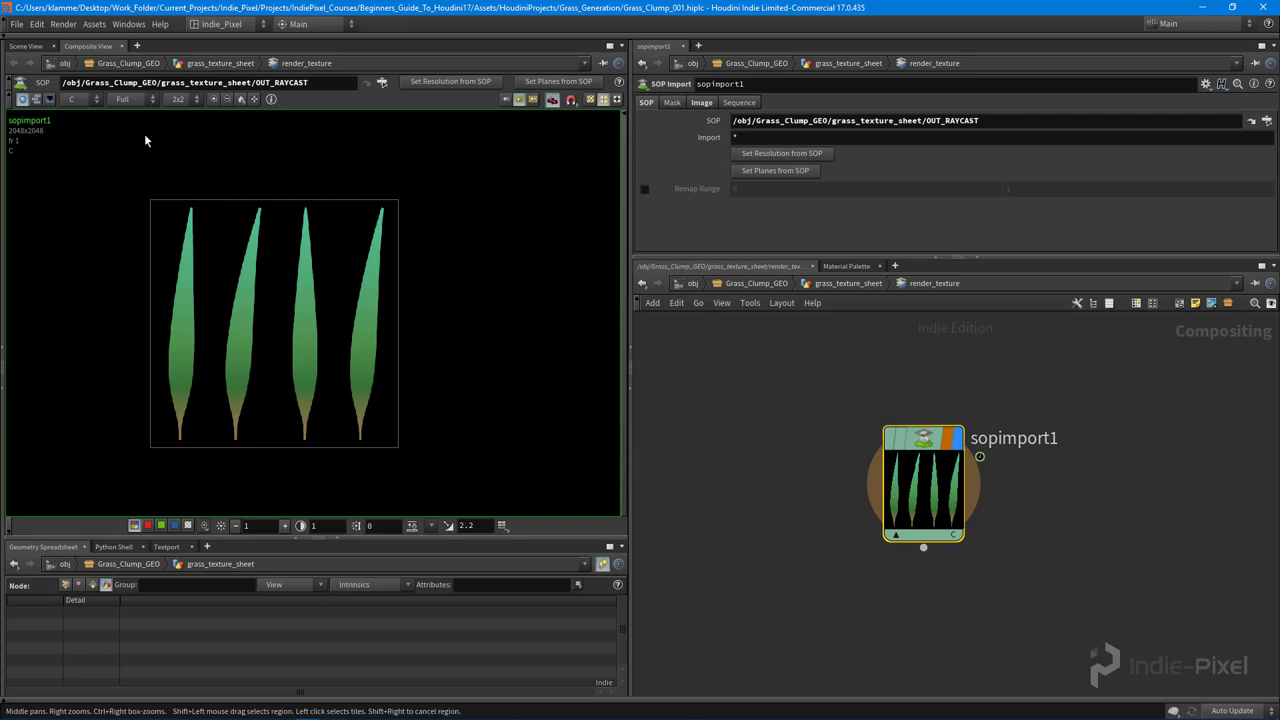
View the A, G and C planes of the SOP Import in the composite view and inspect the grass blades up close
{"action": "left_click", "coordinate": [72, 99]}
{"action": "left_click", "coordinate": [68, 127]}
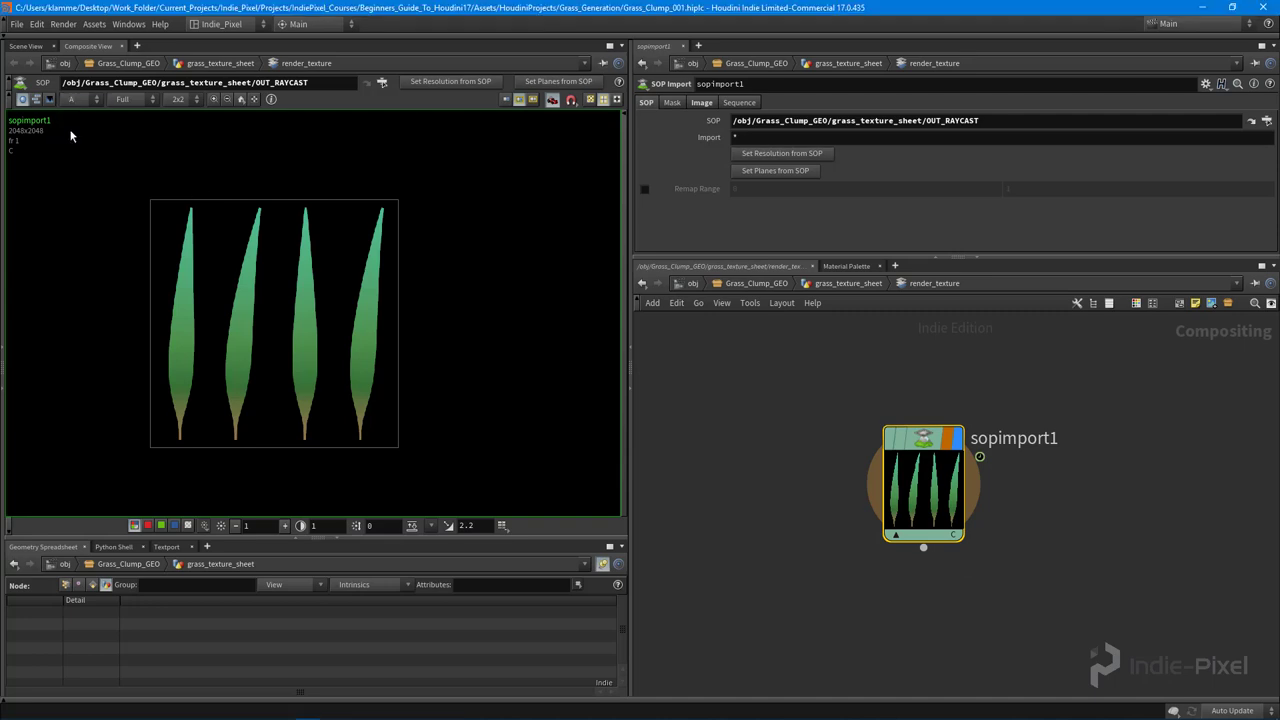
{"action": "left_click", "coordinate": [72, 99]}
{"action": "left_click", "coordinate": [77, 114]}
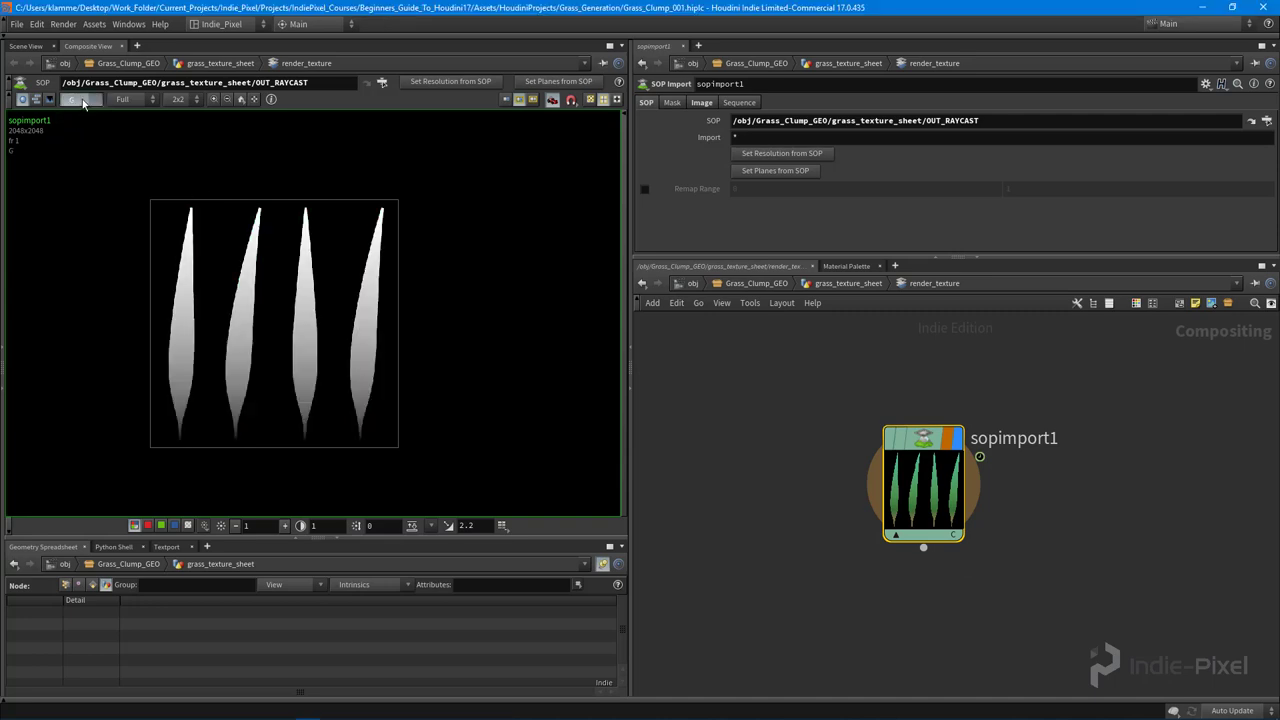
{"action": "left_click", "coordinate": [83, 117]}
{"action": "scroll", "coordinate": [300, 320], "scroll_direction": "up", "scroll_amount": 2}
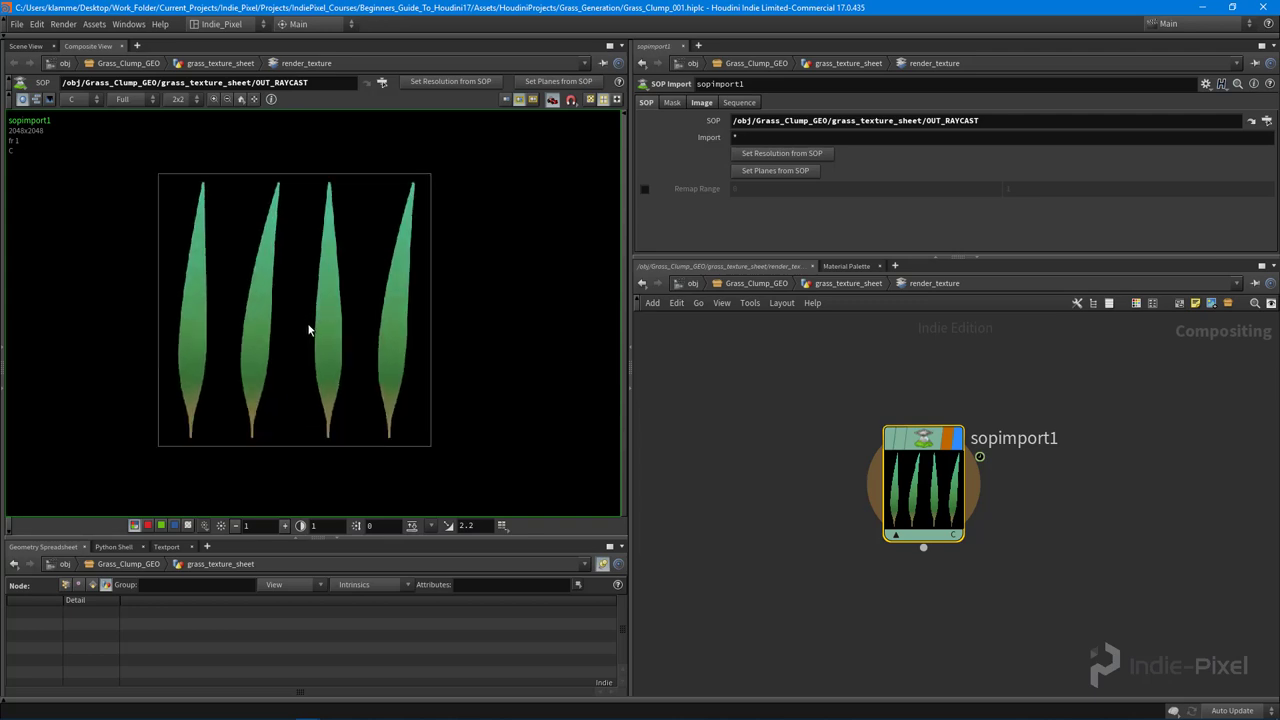
{"action": "scroll", "coordinate": [324, 335], "scroll_direction": "up", "scroll_amount": 5}
{"action": "scroll", "coordinate": [325, 338], "scroll_direction": "down", "scroll_amount": 1}
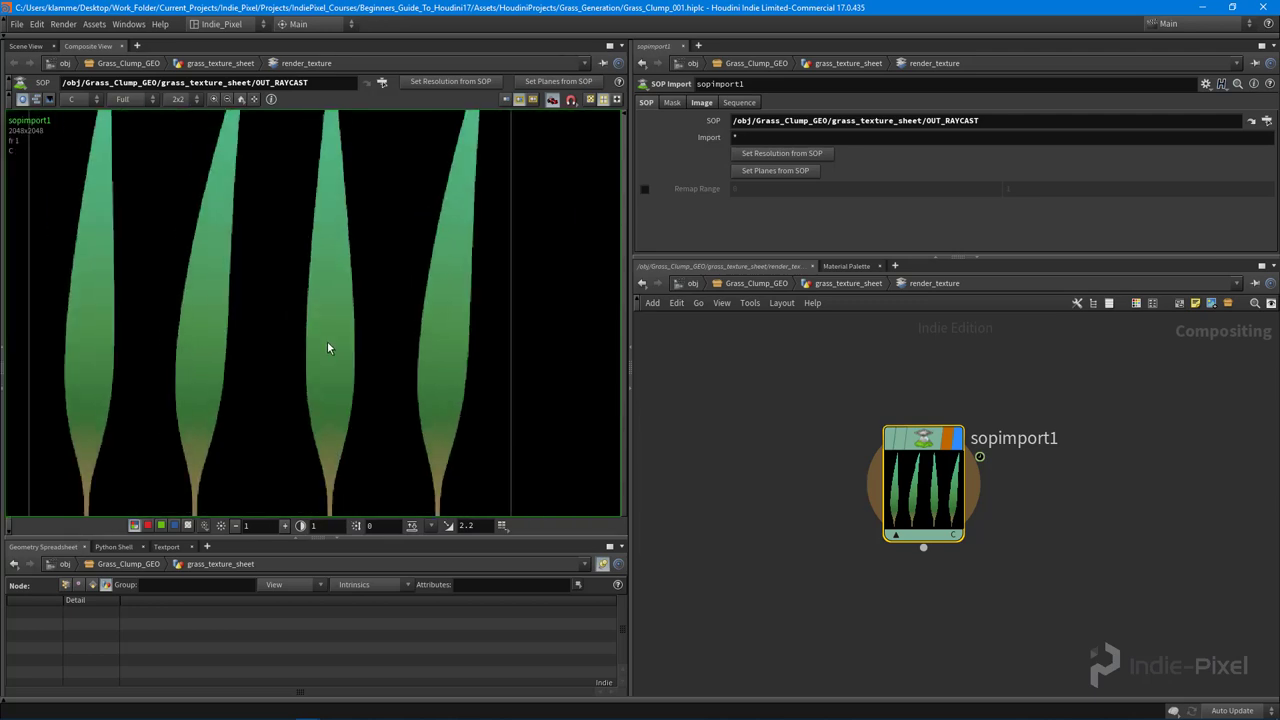
{"action": "scroll", "coordinate": [327, 347], "scroll_direction": "down", "scroll_amount": 4}
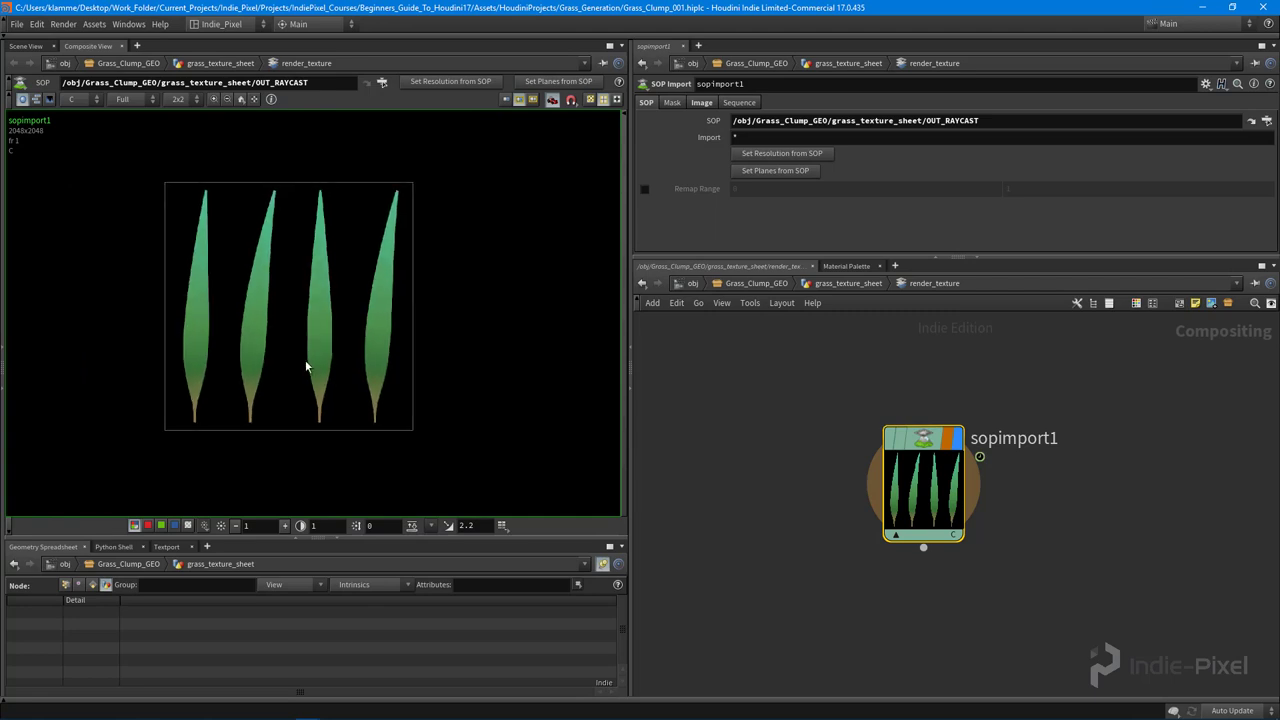
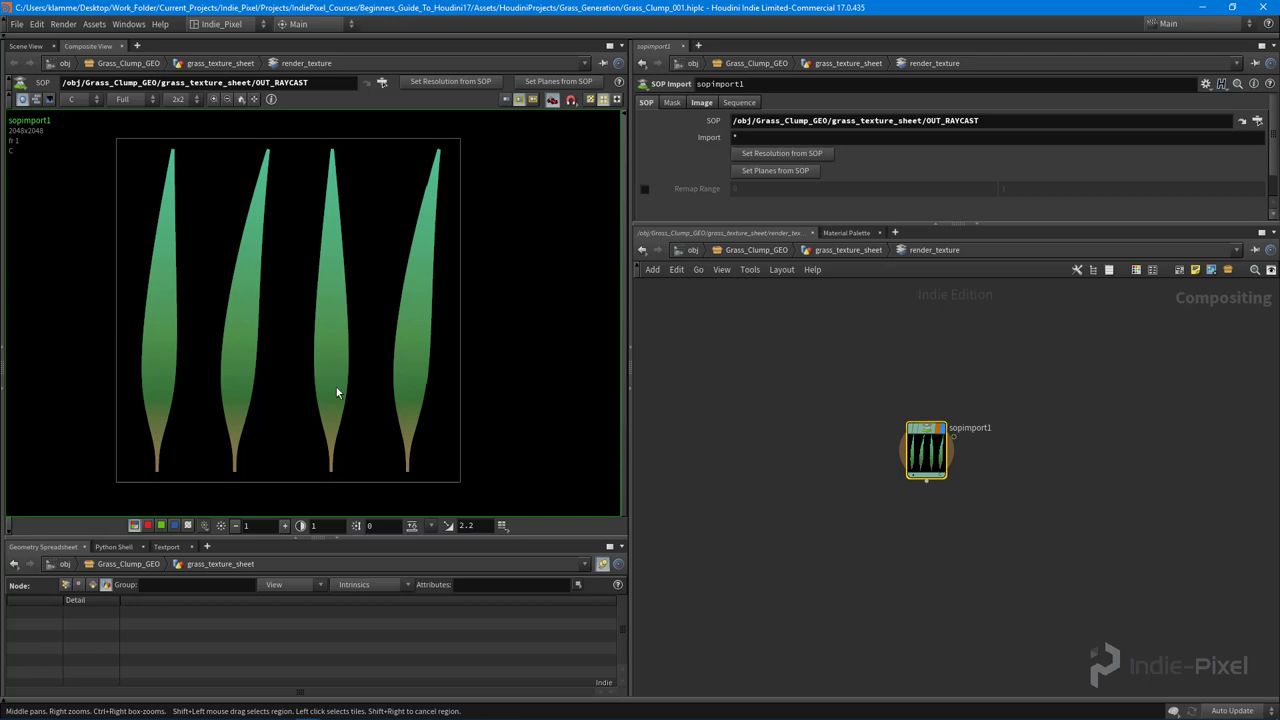
{"action": "scroll", "coordinate": [336, 393], "scroll_direction": "down", "scroll_amount": 2}
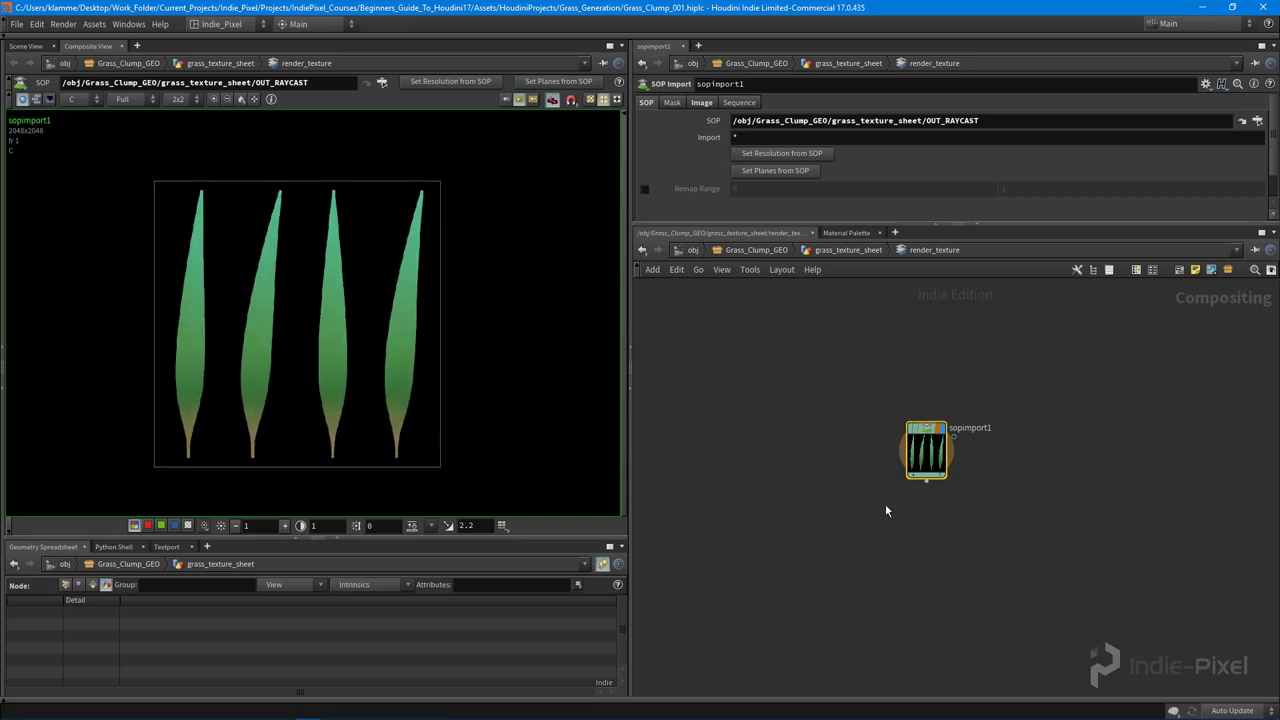
Add a Noise node beside the SOP Import node and turn off its Noise Per Component option
{"action": "scroll", "coordinate": [886, 471], "scroll_direction": "up", "scroll_amount": 5}
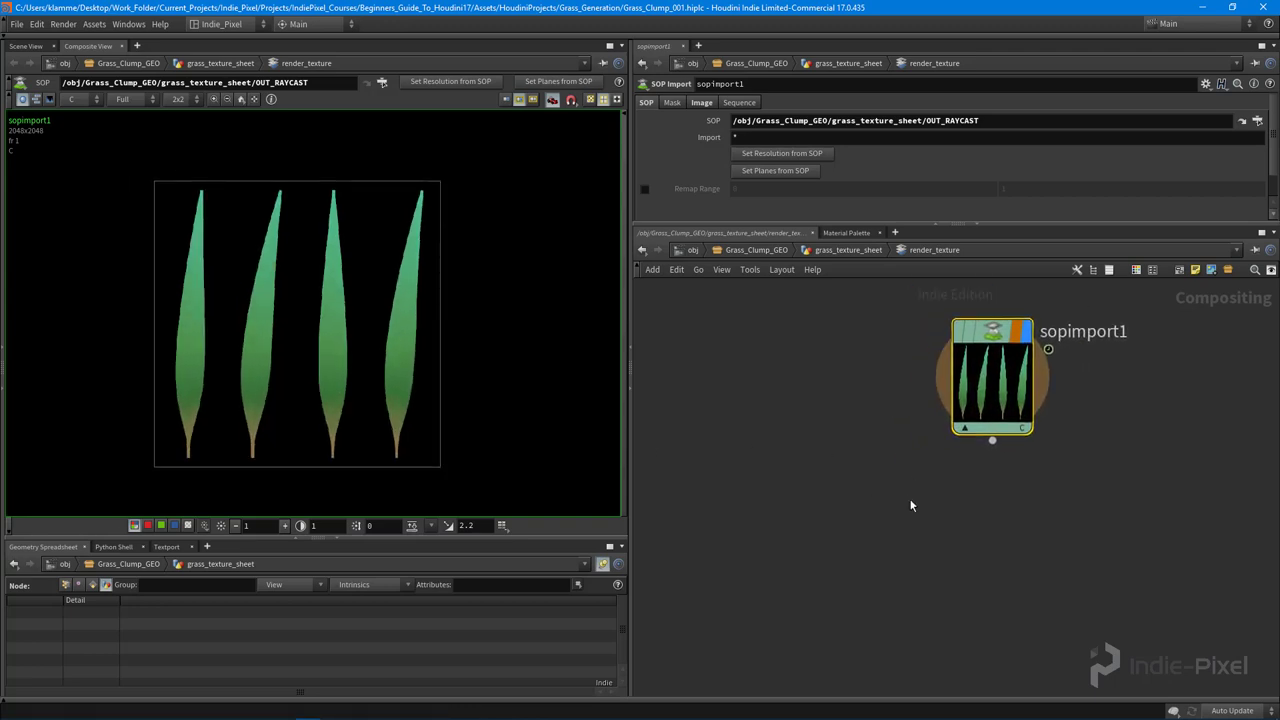
{"action": "key", "text": "Tab"}
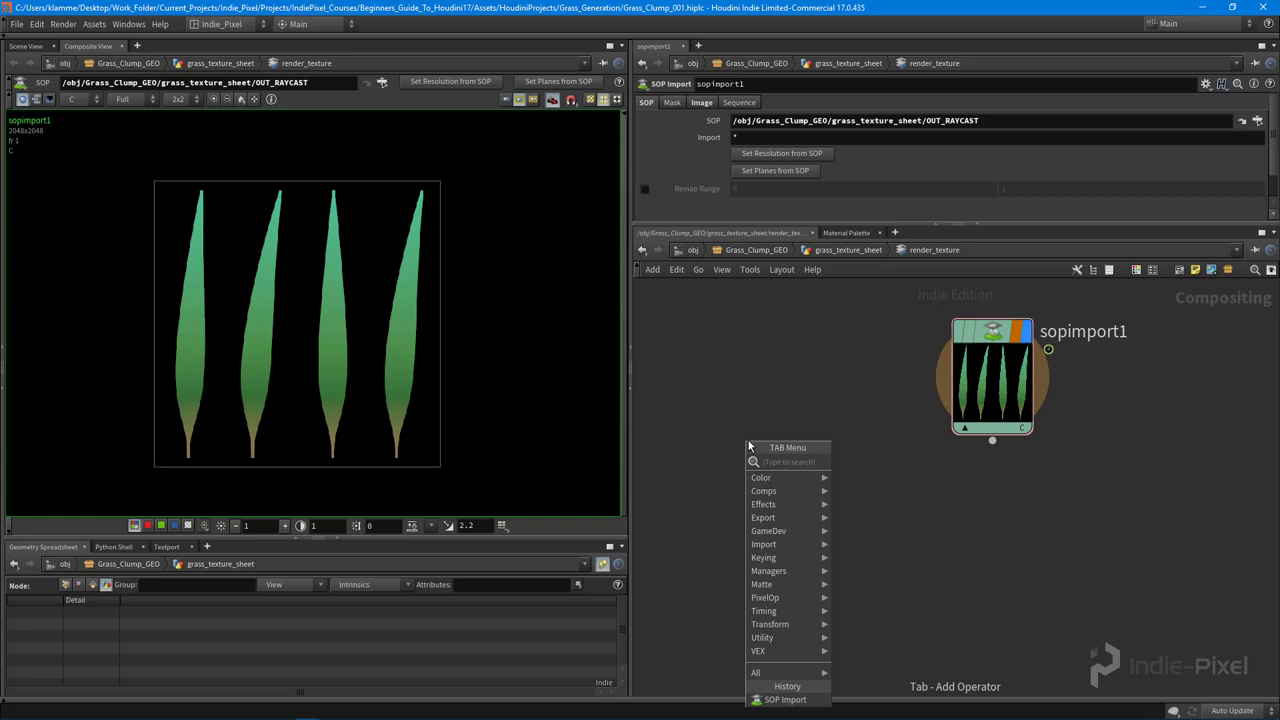
{"action": "type", "text": "null"}
{"action": "key", "text": "Return"}
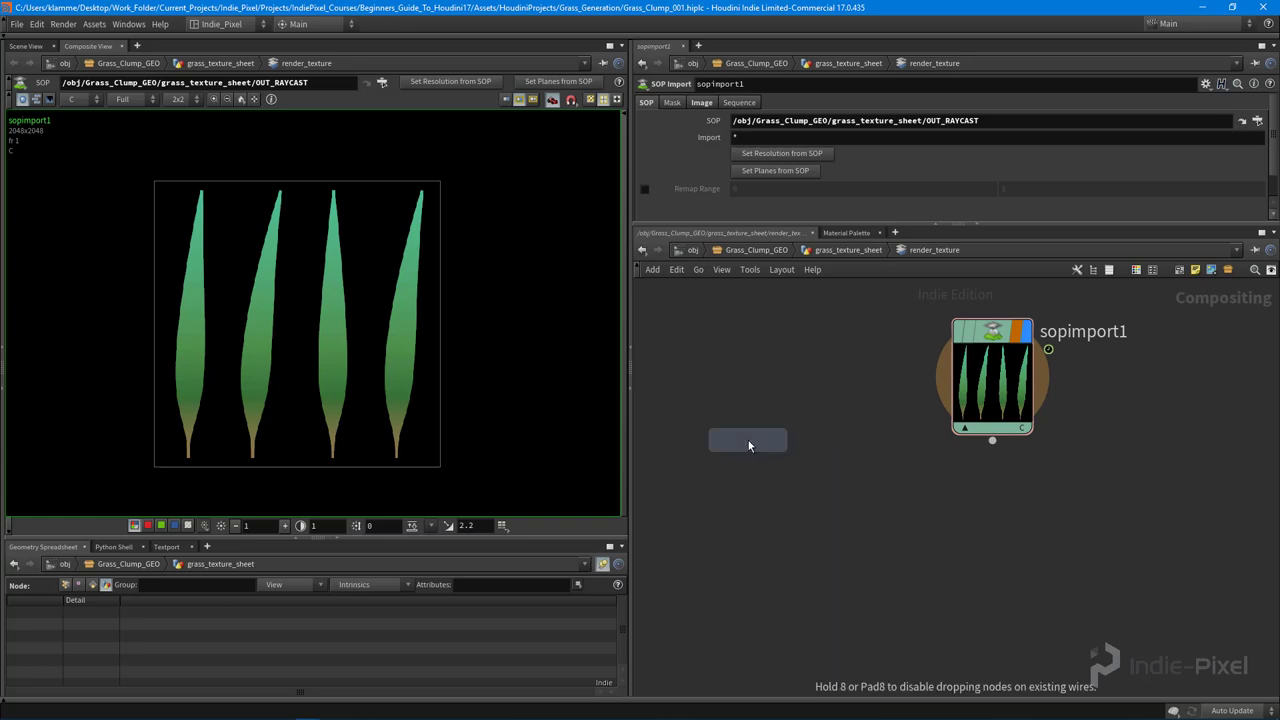
{"action": "left_click", "coordinate": [745, 447]}
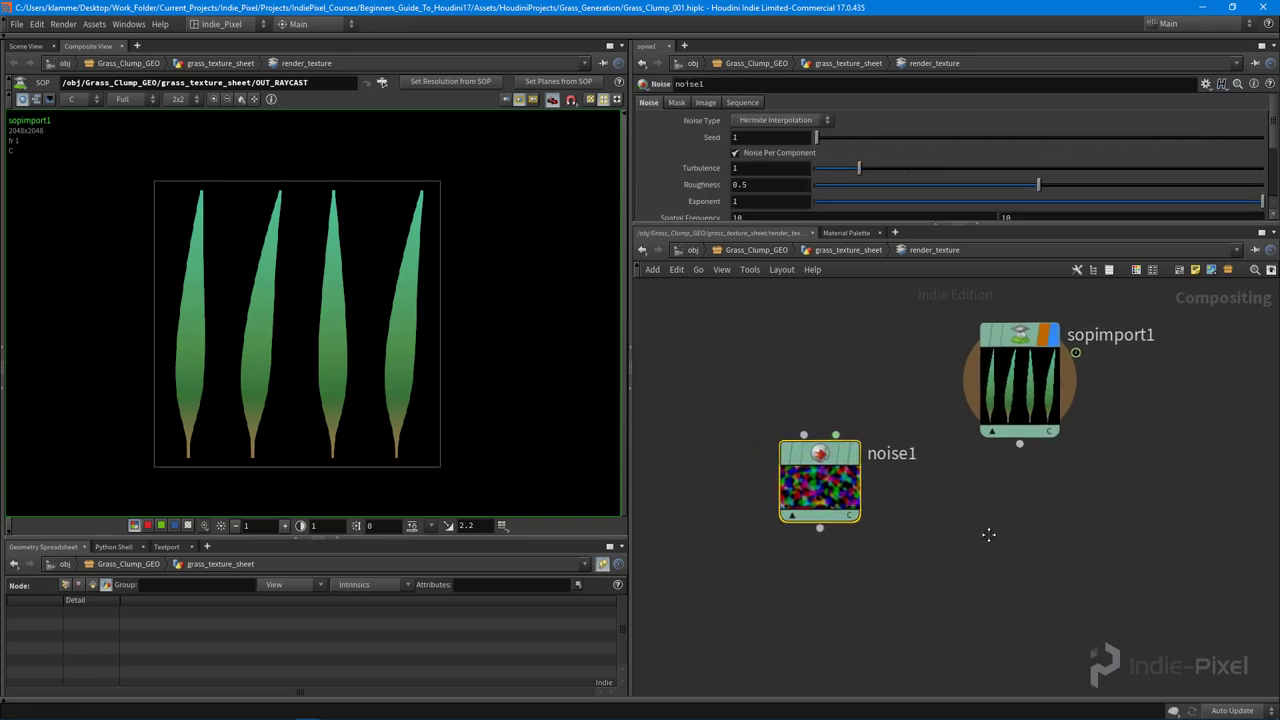
{"action": "left_click_drag", "start_coordinate": [828, 497], "coordinate": [851, 483]}
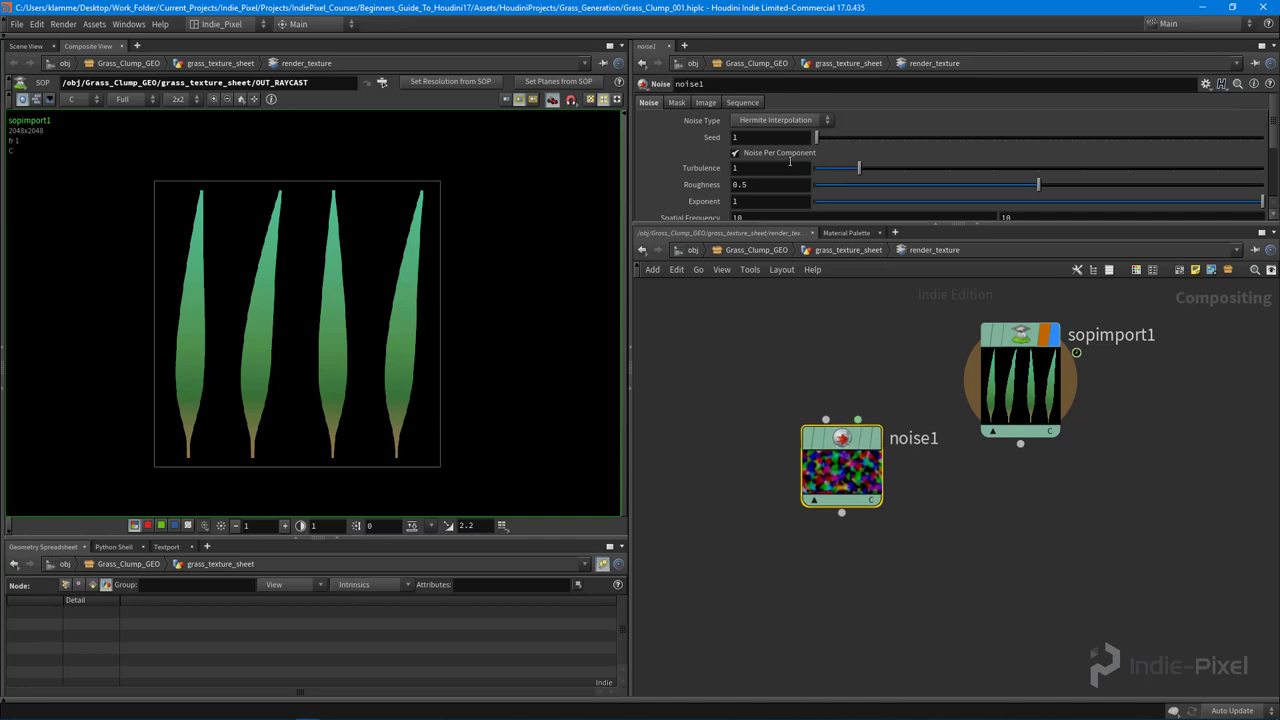
{"action": "left_click", "coordinate": [768, 154]}
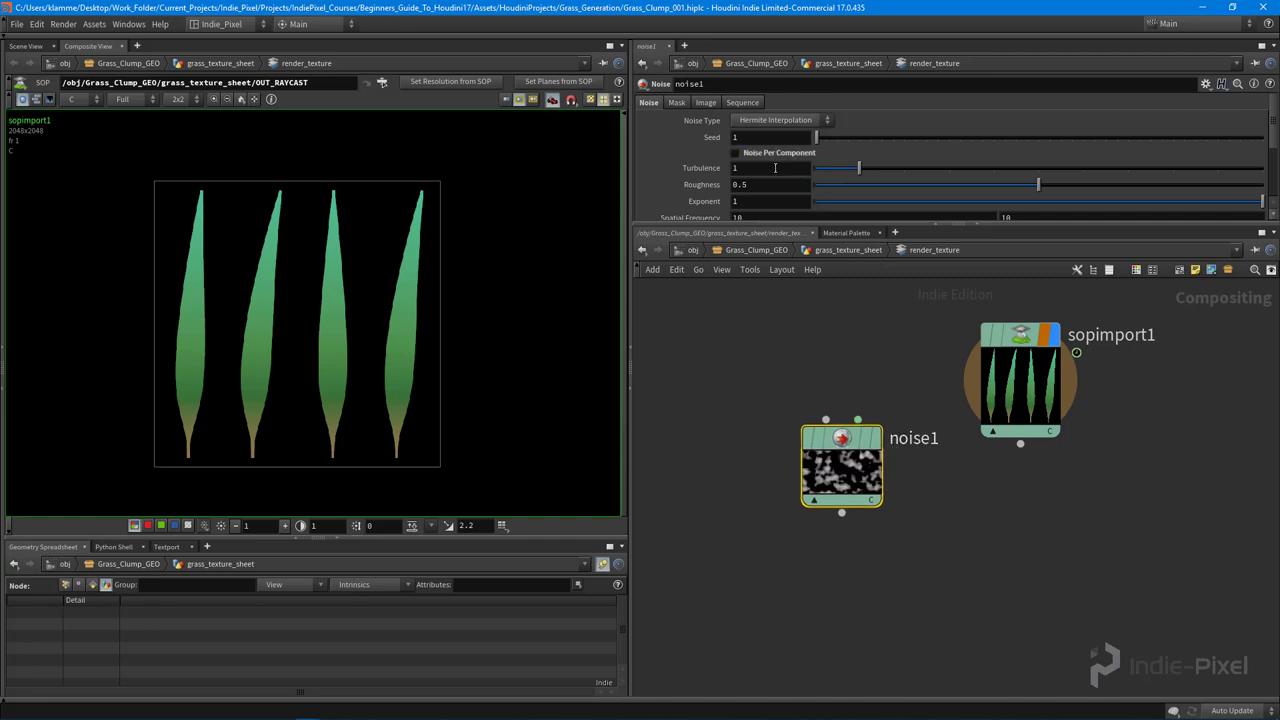
{"action": "left_click_drag", "start_coordinate": [993, 225], "coordinate": [993, 267]}
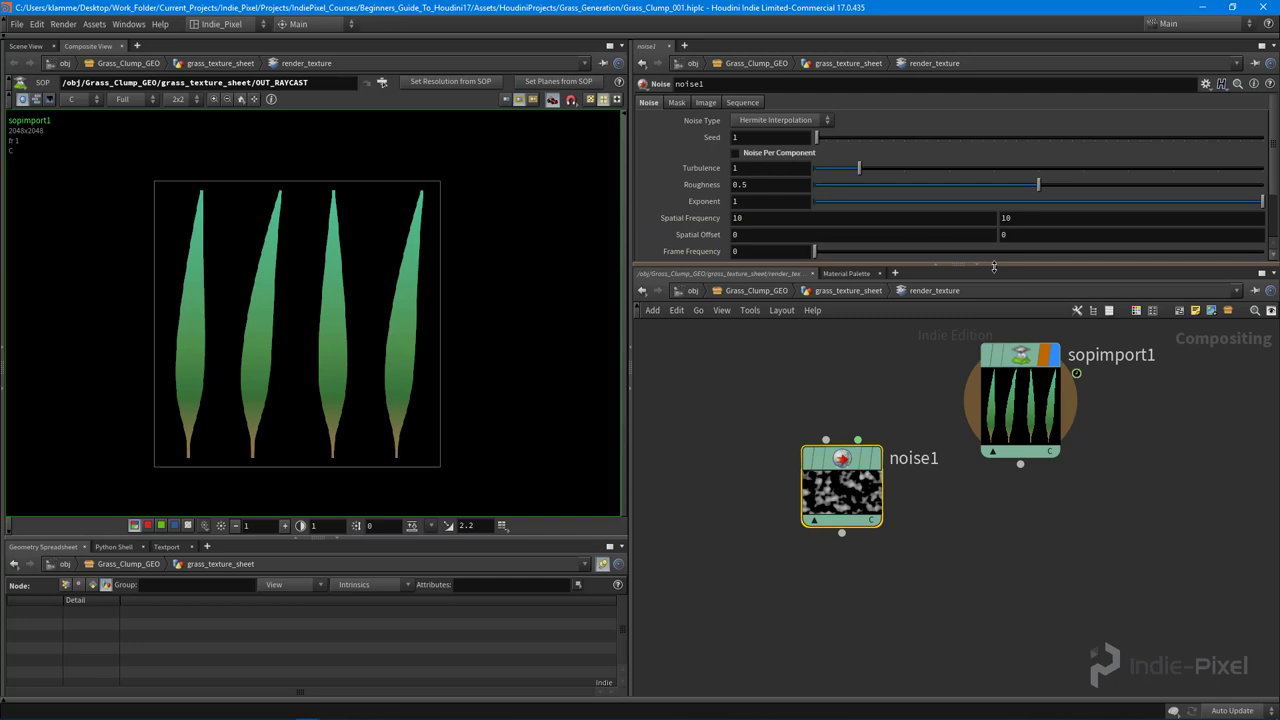
Copy the Override Size width parameter from the SOP Import node's image settings
{"action": "left_click", "coordinate": [1016, 405]}
{"action": "middle_click_drag", "start_coordinate": [1016, 405], "coordinate": [994, 415]}
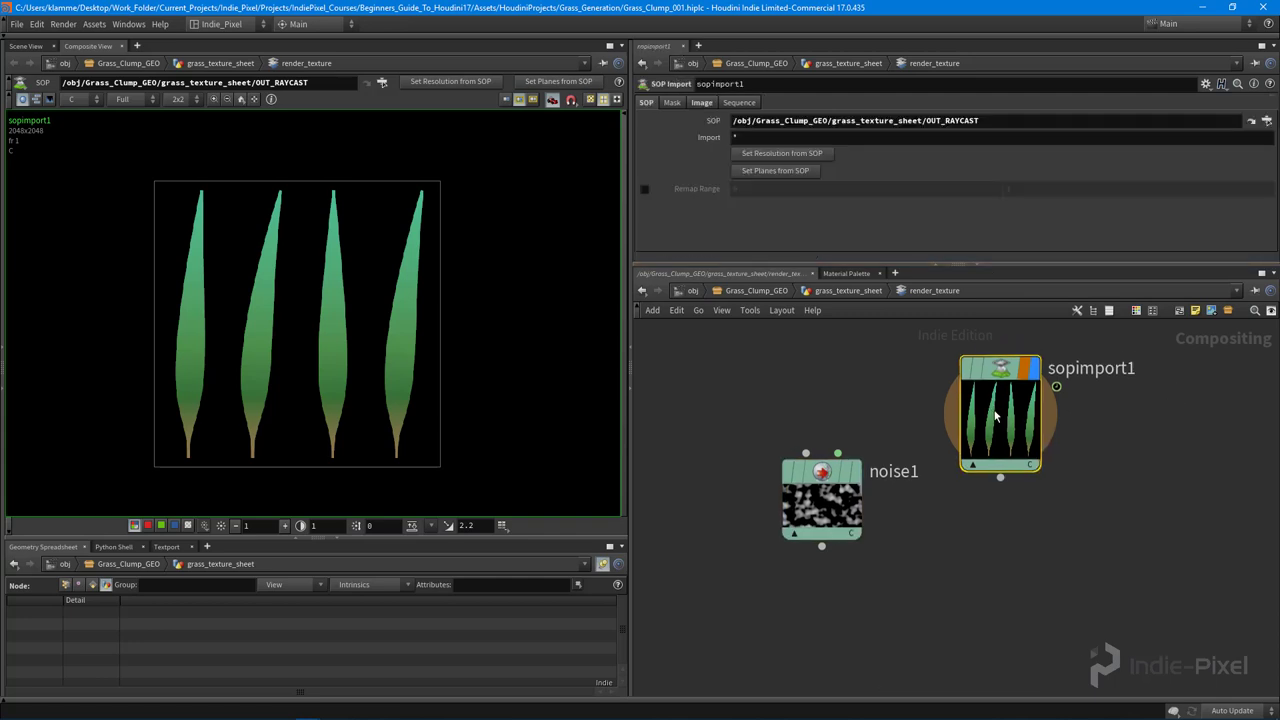
{"action": "left_click_drag", "start_coordinate": [994, 415], "coordinate": [993, 421]}
{"action": "left_click", "coordinate": [704, 103]}
{"action": "right_click", "coordinate": [770, 121]}
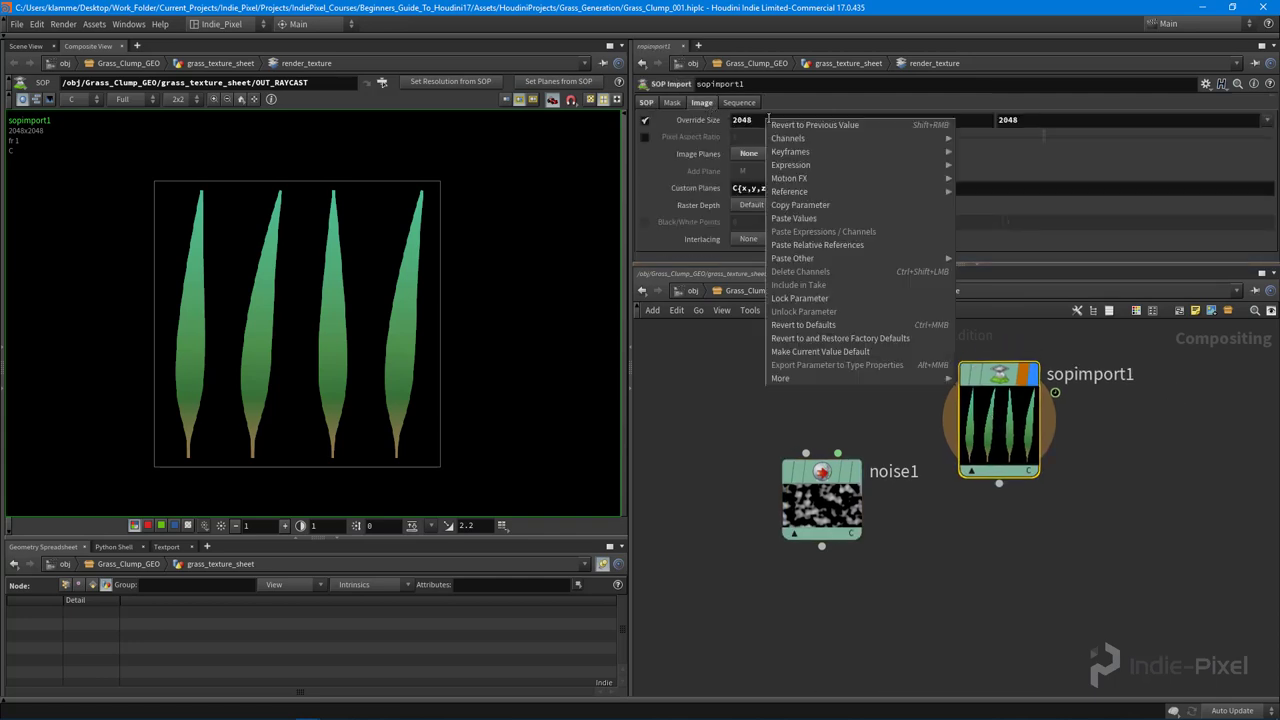
{"action": "left_click", "coordinate": [818, 206]}
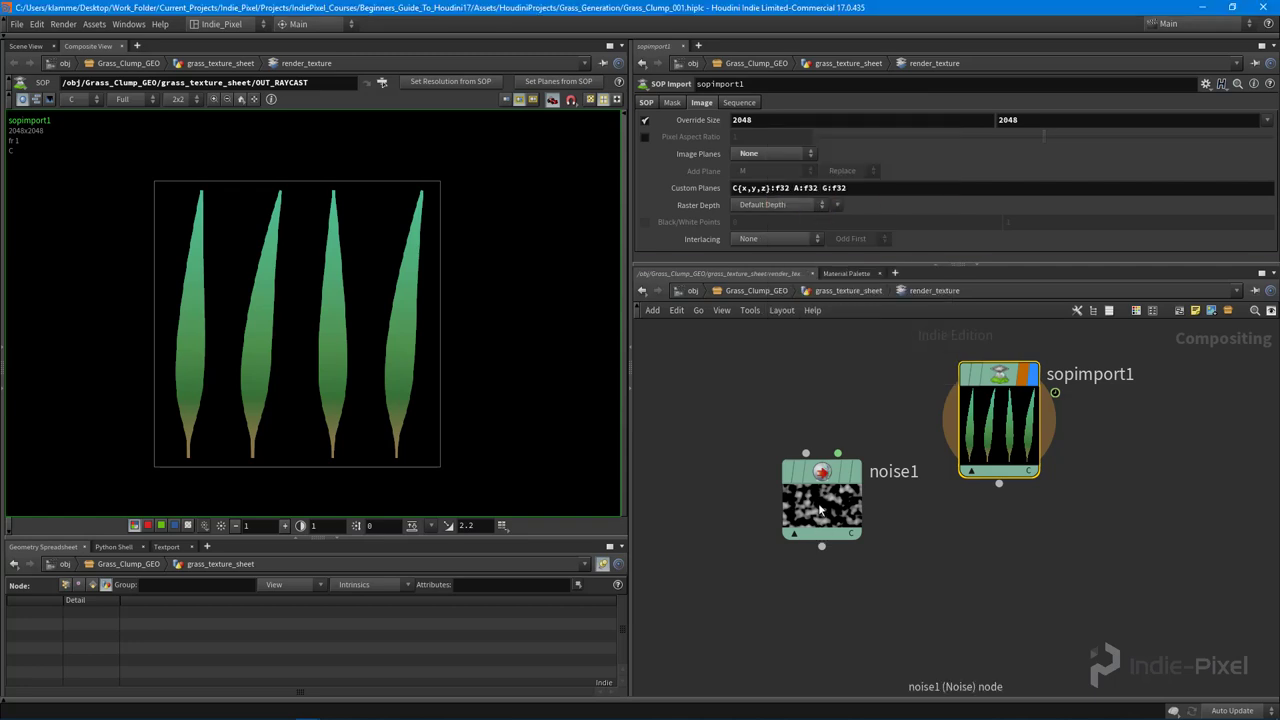
Enable Override Size on the Noise node and paste the copied size as a relative reference into both width and height
{"action": "left_click", "coordinate": [821, 510]}
{"action": "left_click", "coordinate": [705, 102]}
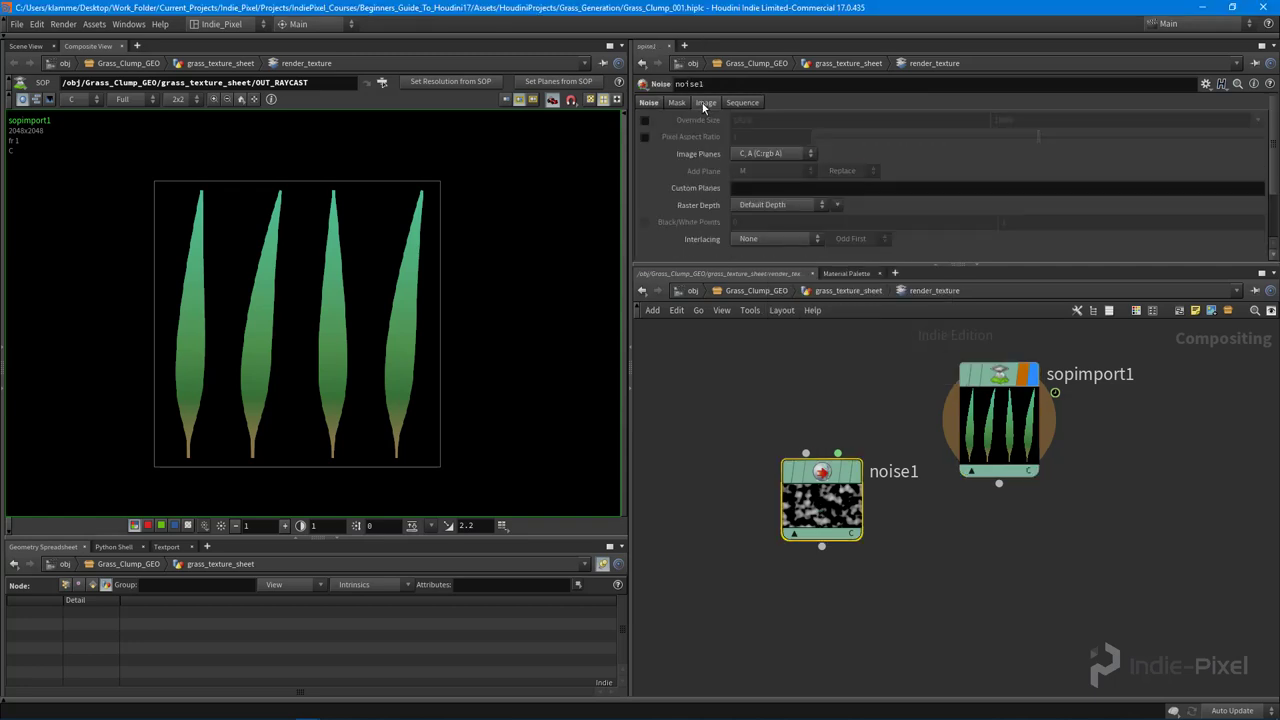
{"action": "left_click", "coordinate": [644, 120]}
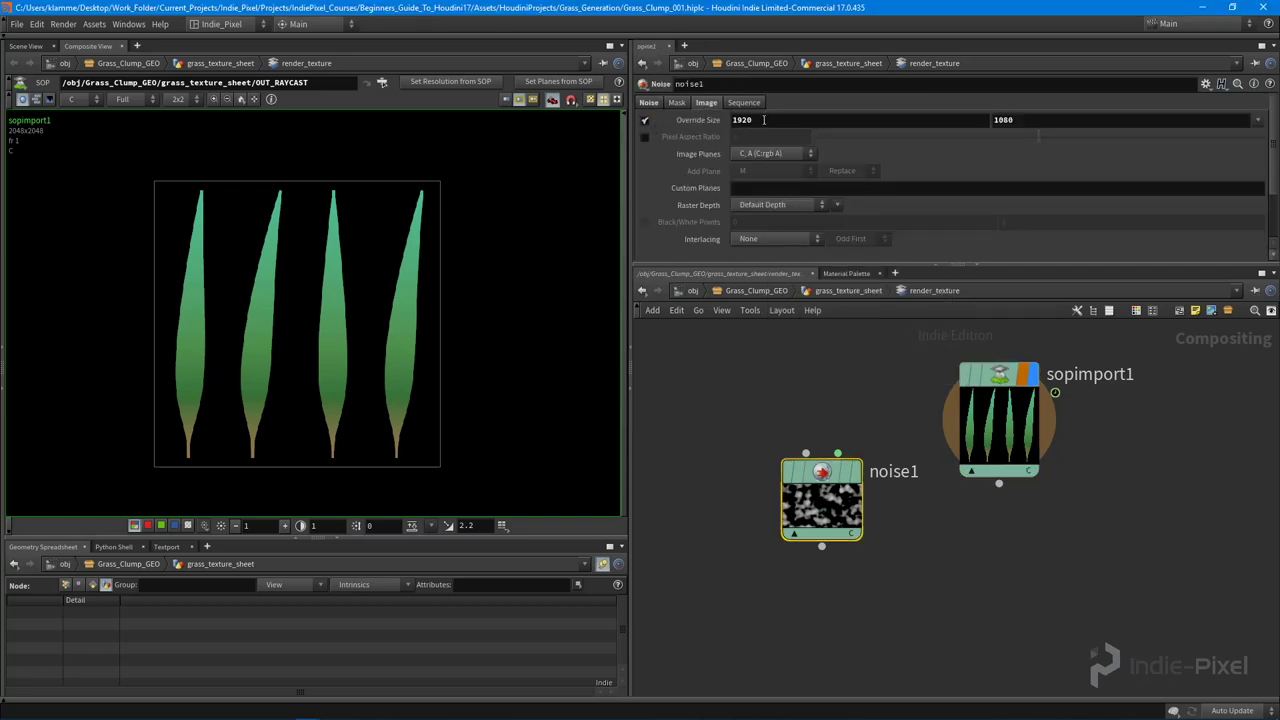
{"action": "right_click", "coordinate": [764, 119]}
{"action": "left_click", "coordinate": [828, 248]}
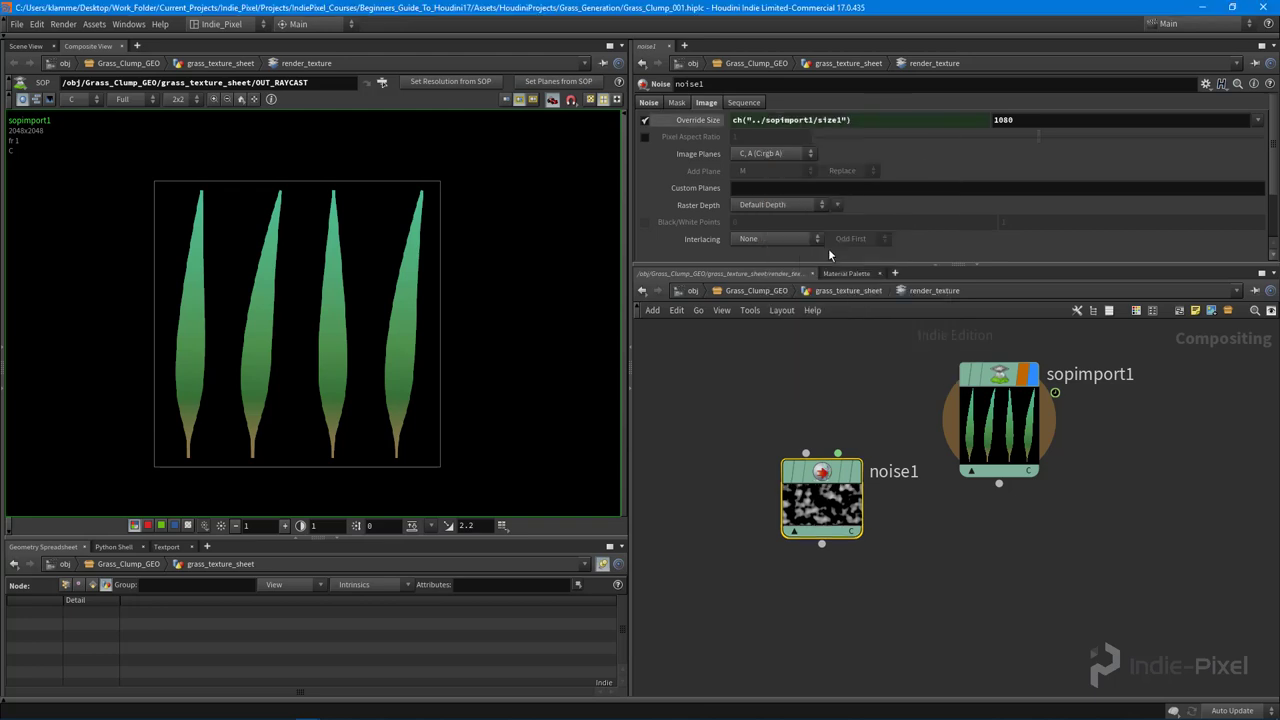
{"action": "right_click", "coordinate": [1035, 124]}
{"action": "left_click", "coordinate": [1086, 248]}
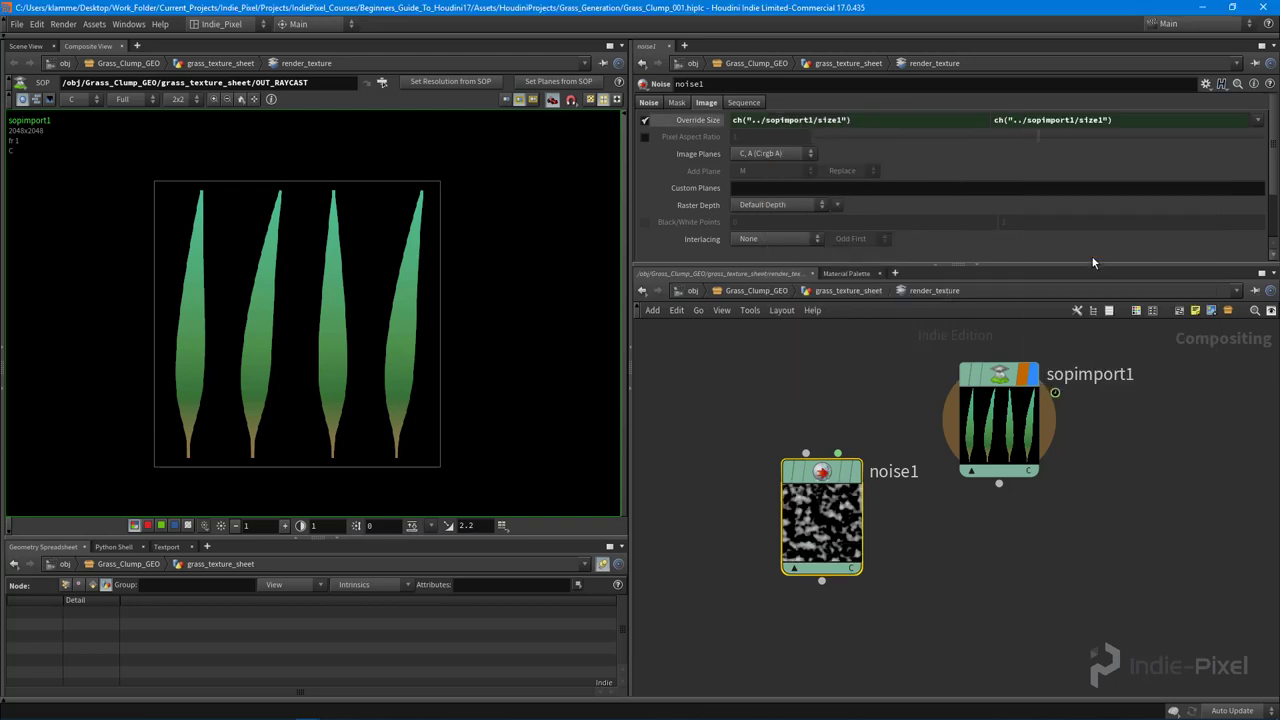
Reposition the Noise node closer to the SOP Import node in the network
{"action": "middle_click_drag", "start_coordinate": [1003, 515], "coordinate": [1022, 497]}
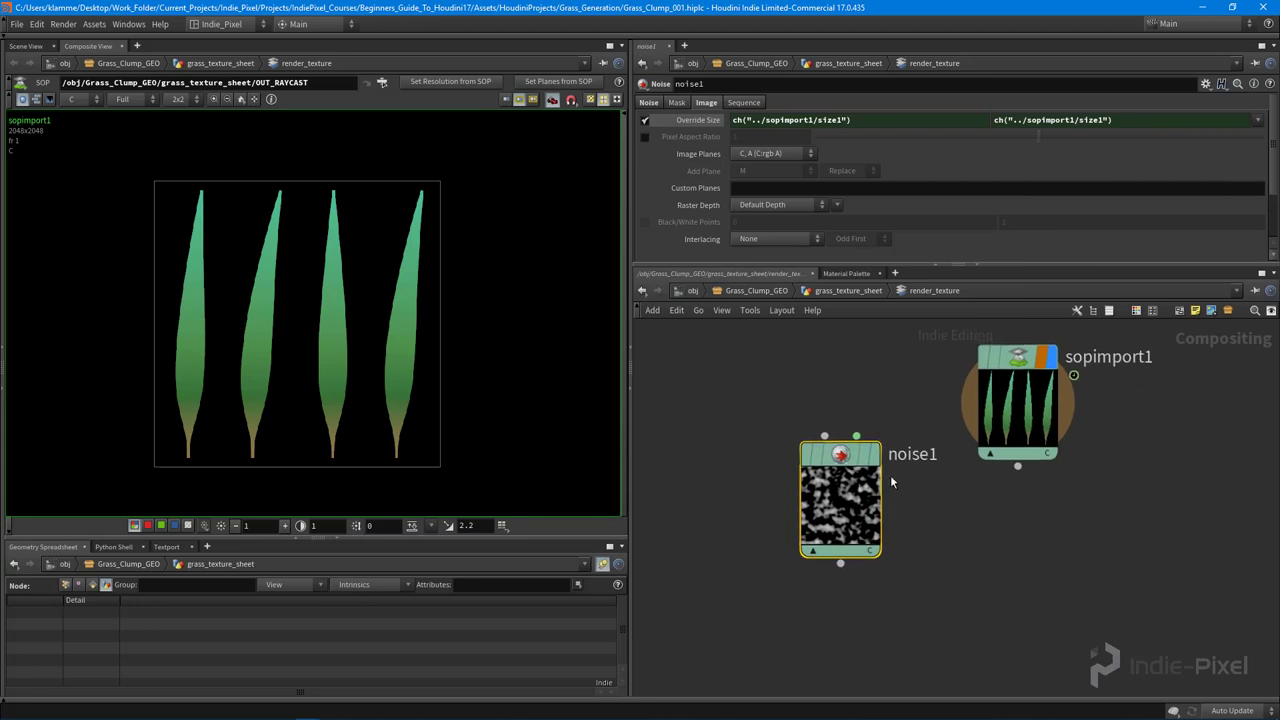
{"action": "left_click_drag", "start_coordinate": [840, 455], "coordinate": [812, 434]}
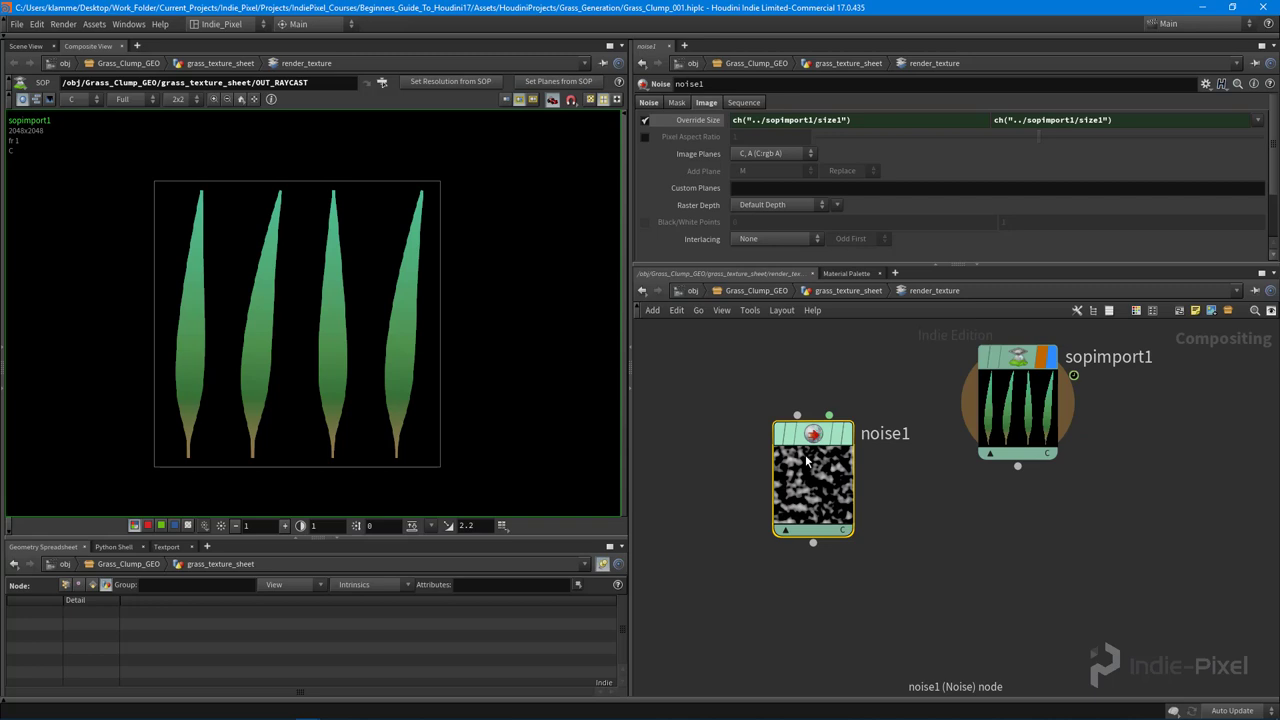
{"action": "scroll", "coordinate": [930, 545], "scroll_direction": "down", "scroll_amount": 2}
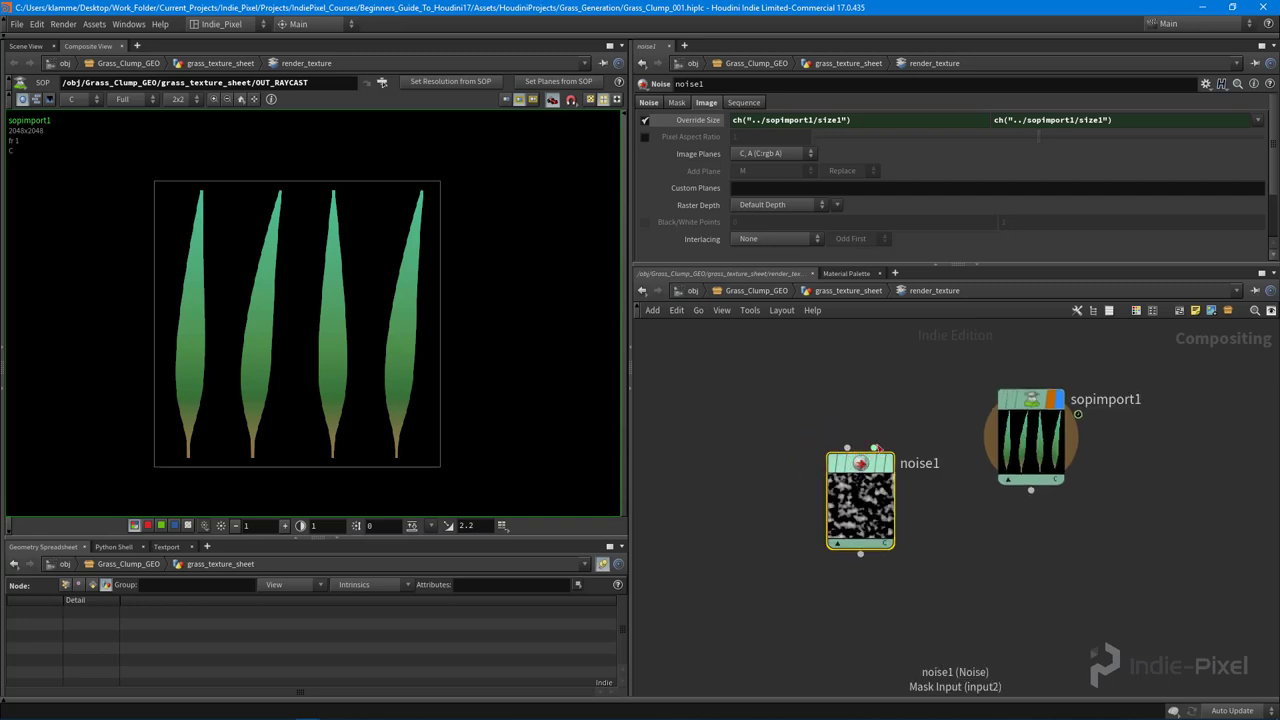
{"action": "left_click_drag", "start_coordinate": [860, 467], "coordinate": [886, 445]}
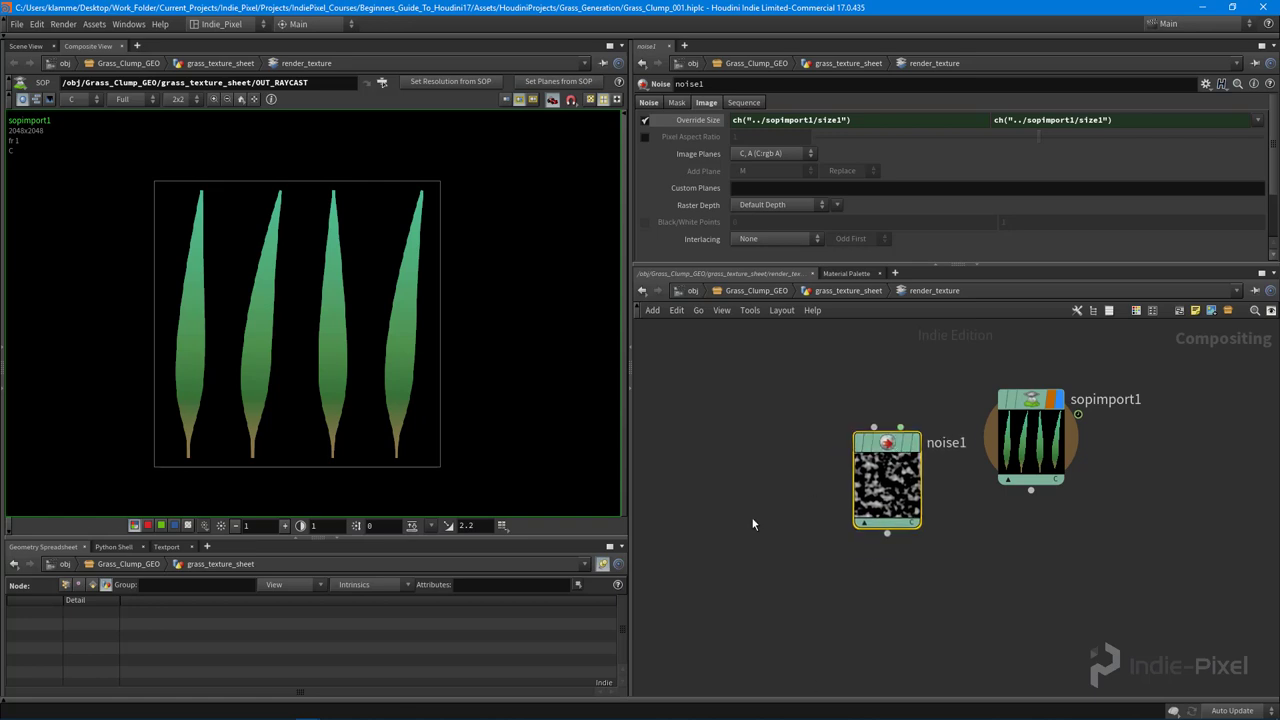
Add a Color node to the network on the far side of the Noise node from the SOP Import
{"action": "left_click", "coordinate": [754, 523]}
{"action": "middle_click_drag", "start_coordinate": [749, 505], "coordinate": [755, 494]}
{"action": "key", "text": "Tab"}
{"action": "type", "text": "co"}
{"action": "key", "text": "Return"}
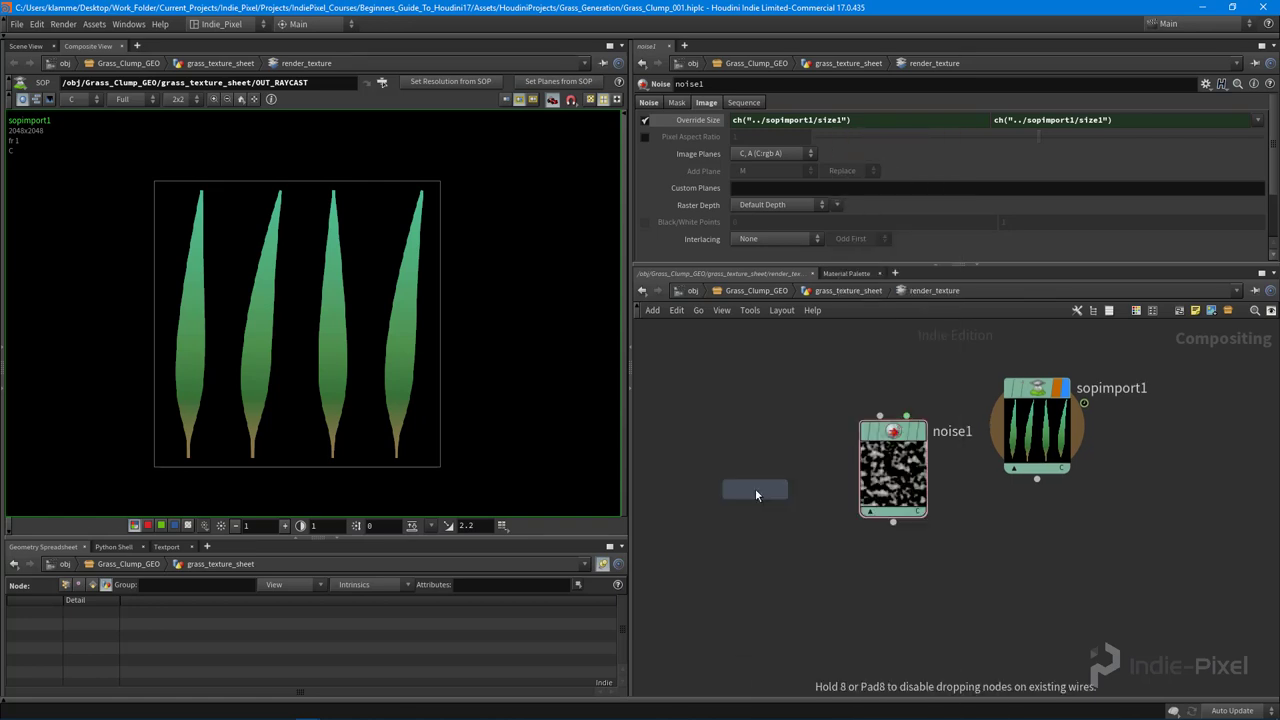
{"action": "left_click", "coordinate": [753, 442]}
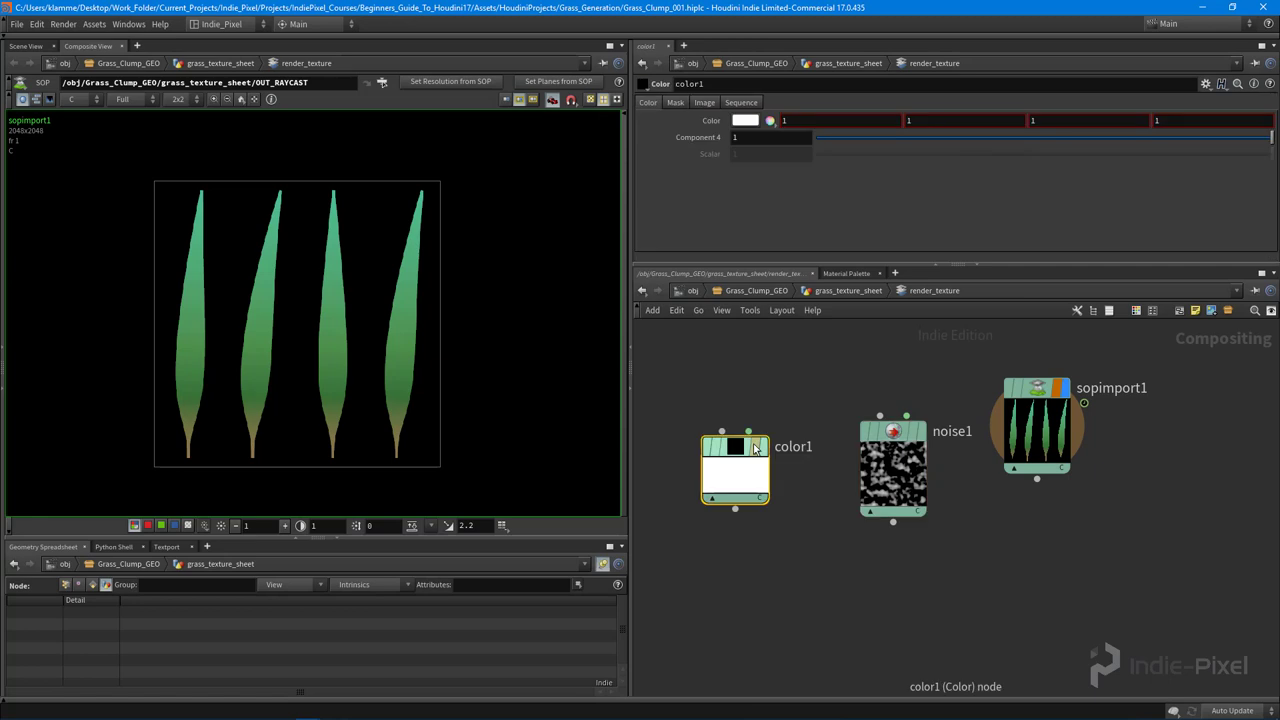
Enable Override Size on the Color node and paste the copied size as a relative reference into both width and height
{"action": "left_click", "coordinate": [708, 103]}
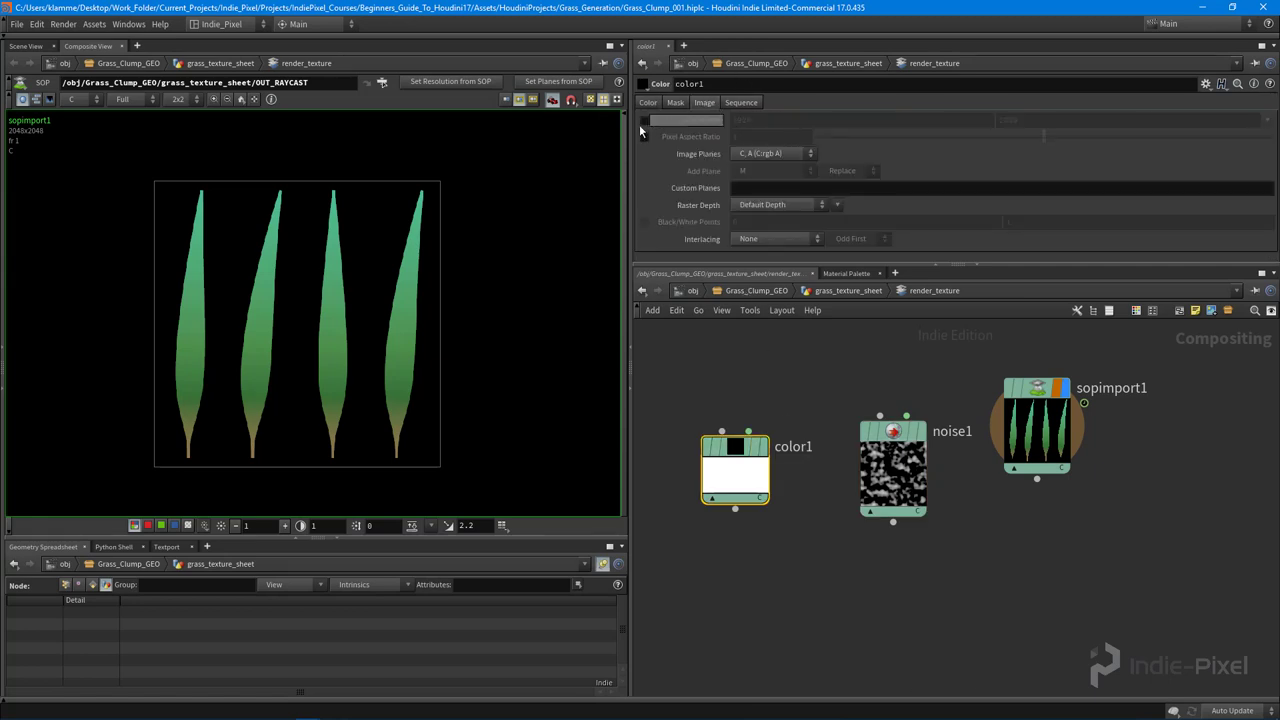
{"action": "left_click", "coordinate": [644, 120]}
{"action": "right_click", "coordinate": [830, 124]}
{"action": "left_click", "coordinate": [880, 253]}
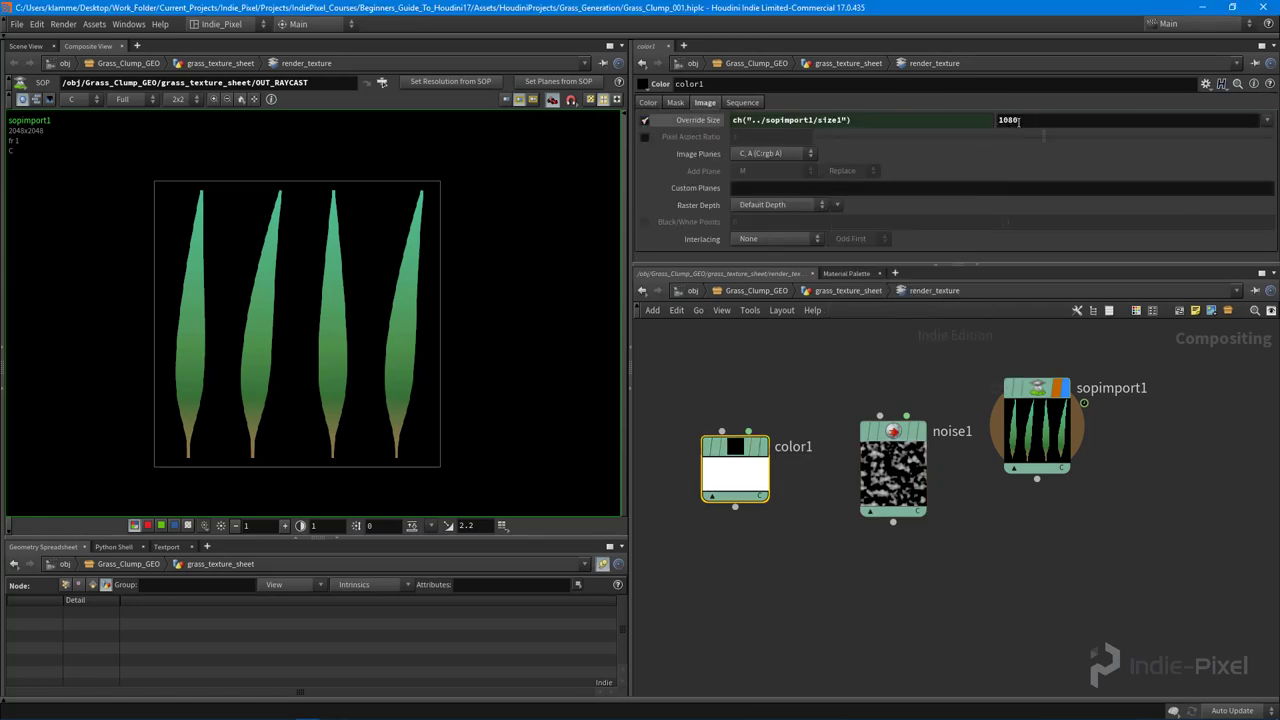
{"action": "right_click", "coordinate": [1016, 122]}
{"action": "left_click", "coordinate": [1058, 251]}
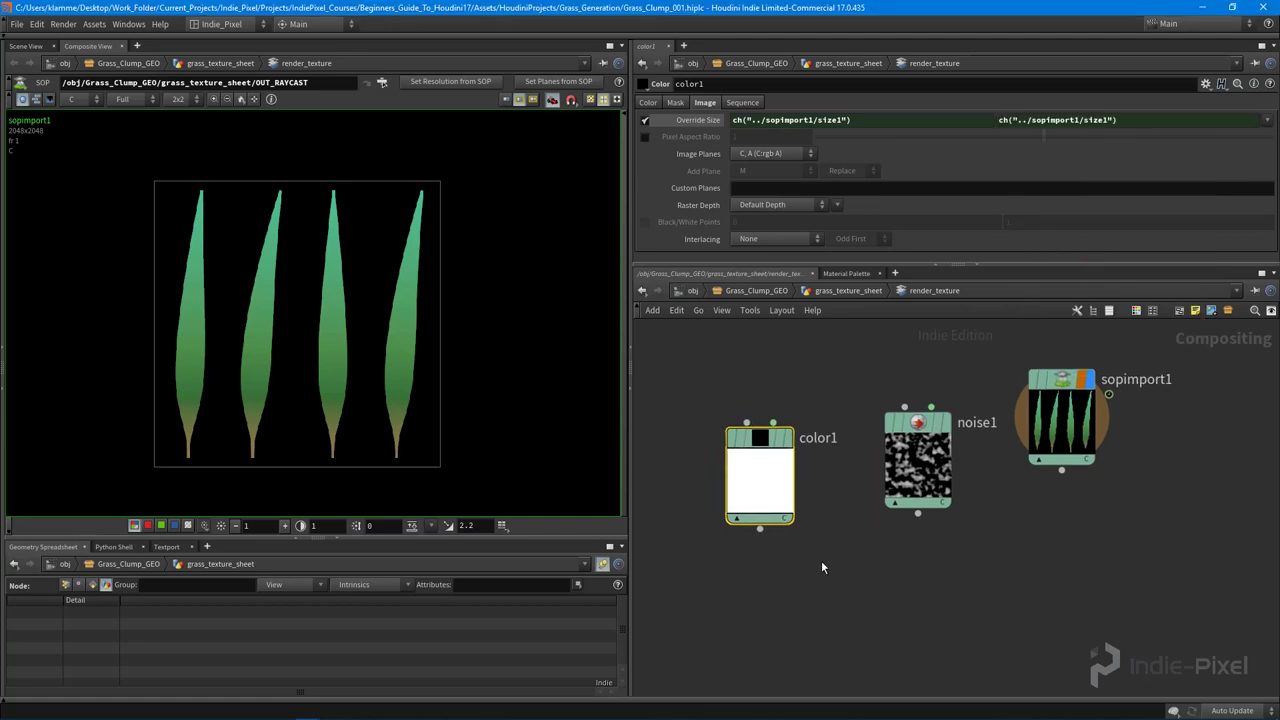
Set the Color node's color to a muted green with RGB values 0.075, 0.3, 0.075
{"action": "left_click", "coordinate": [648, 103]}
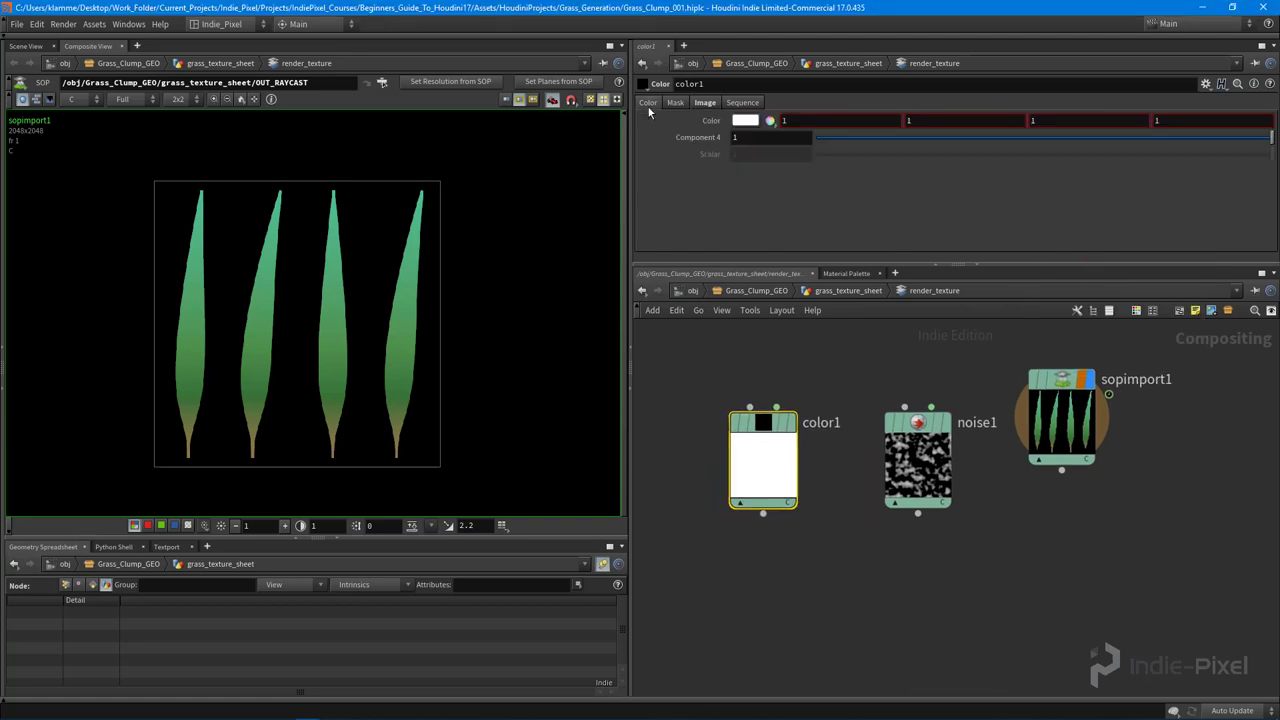
{"action": "left_click", "coordinate": [745, 121]}
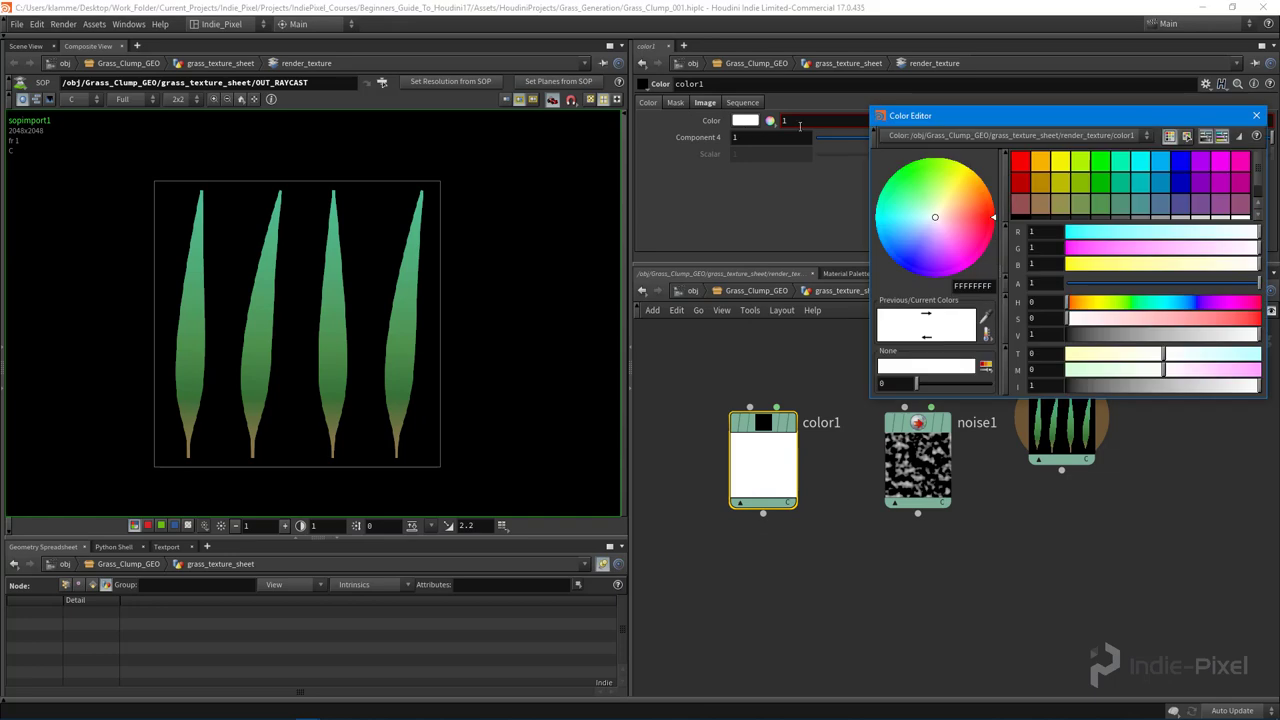
{"action": "left_click", "coordinate": [1095, 205]}
{"action": "left_click", "coordinate": [1256, 115]}
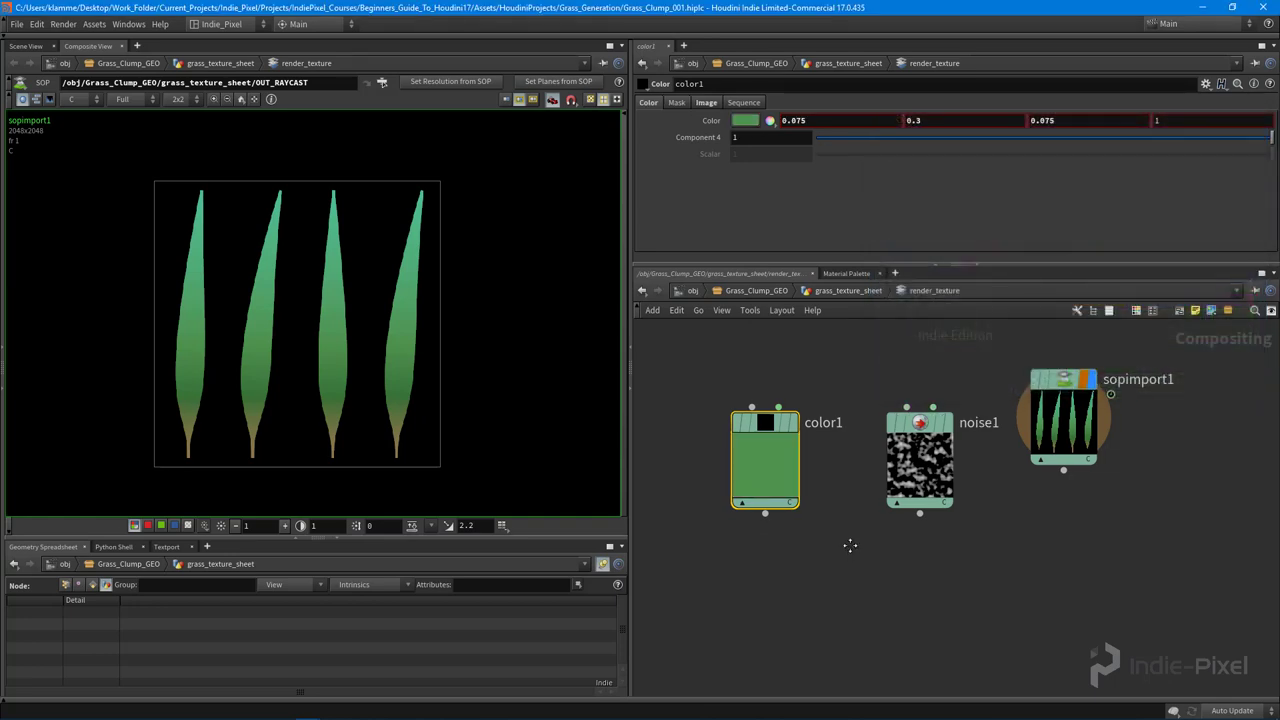
Add a Multiply node below the Color and Noise nodes, with Color wired into its first input and Noise into its second
{"action": "key", "text": "Tab"}
{"action": "type", "text": "mul"}
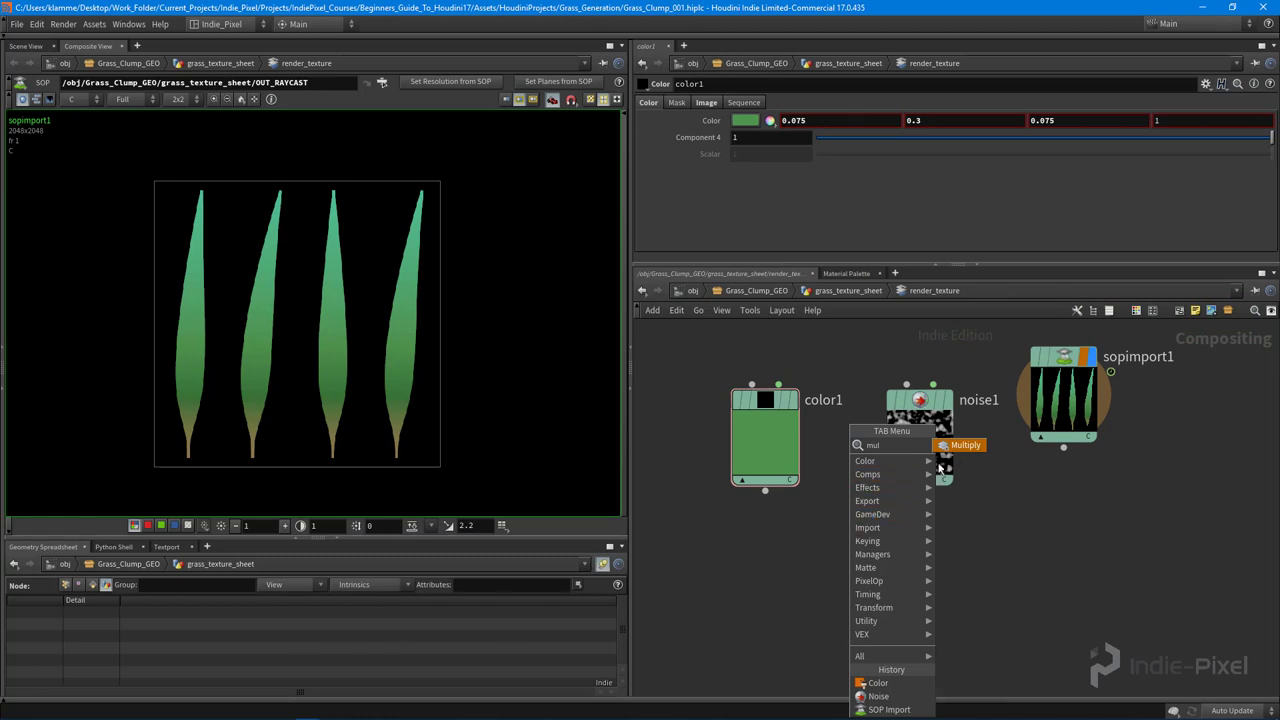
{"action": "key", "text": "Return"}
{"action": "left_click", "coordinate": [880, 570]}
{"action": "left_click_drag", "start_coordinate": [765, 490], "coordinate": [868, 524]}
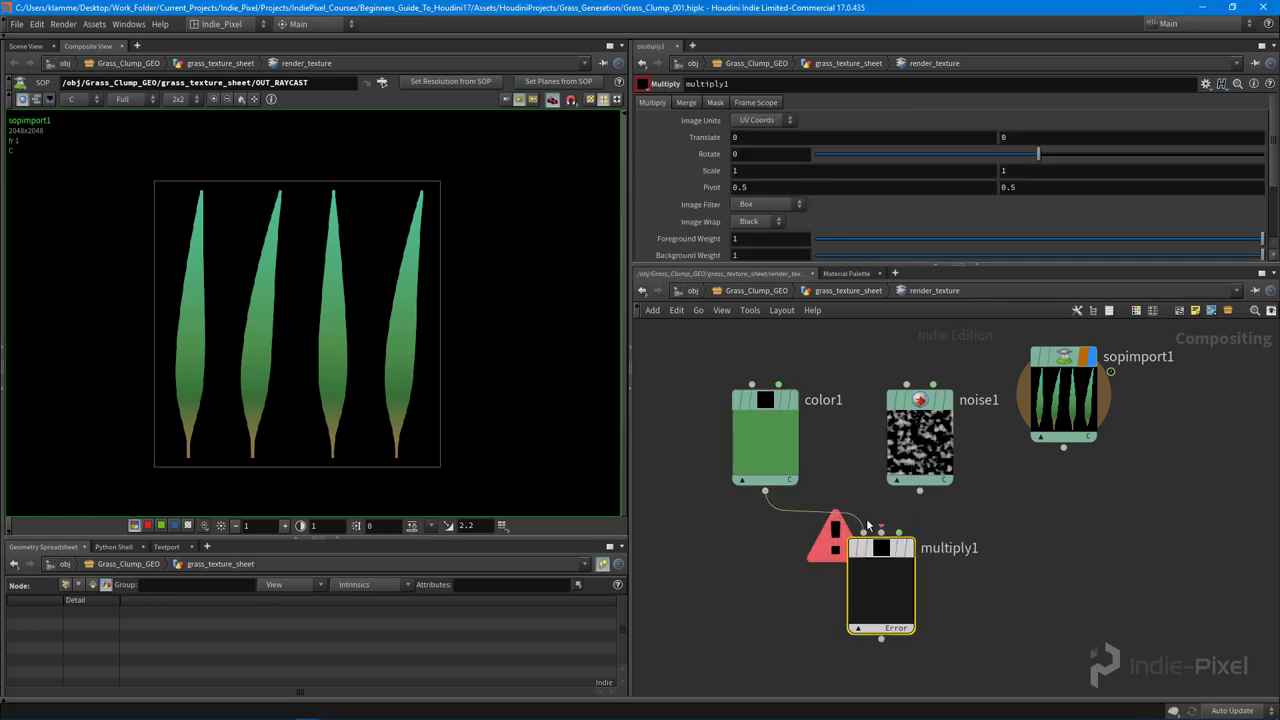
{"action": "left_click", "coordinate": [919, 490]}
{"action": "left_click", "coordinate": [881, 532]}
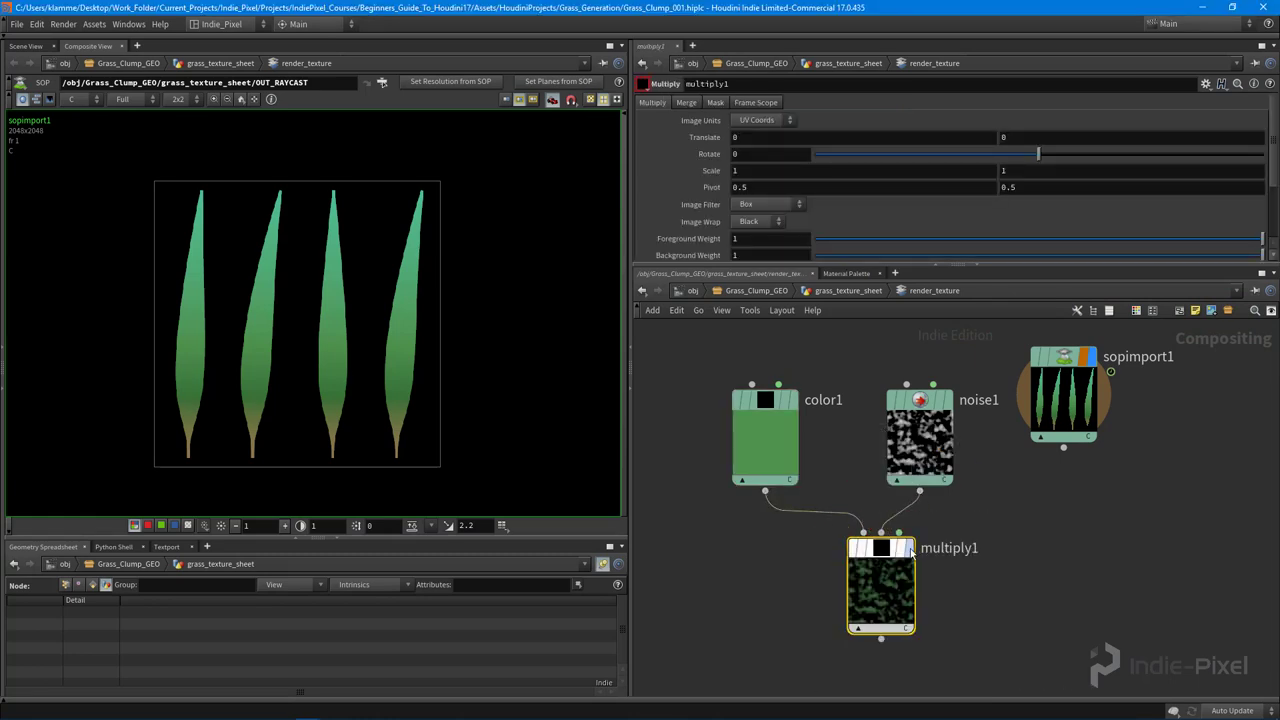
Display the Multiply node's output in the viewer and center the node between its two input nodes
{"action": "left_click", "coordinate": [910, 549]}
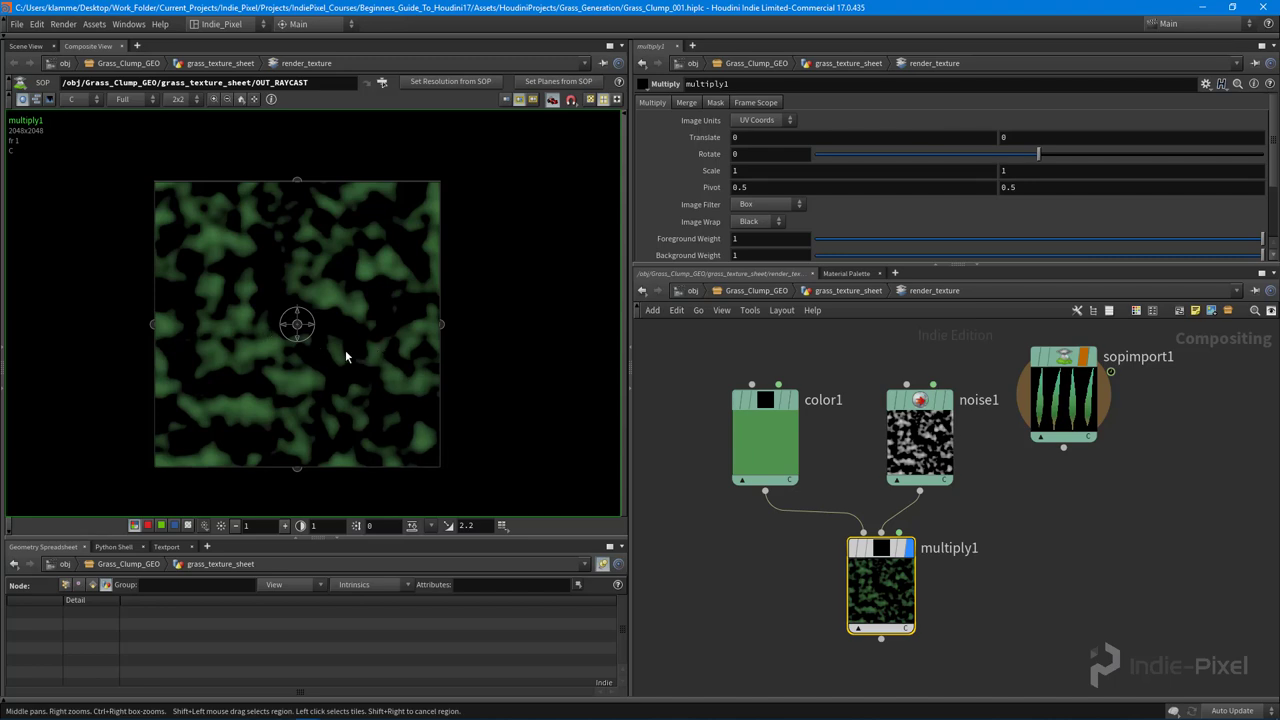
{"action": "scroll", "coordinate": [288, 357], "scroll_direction": "up", "scroll_amount": 1}
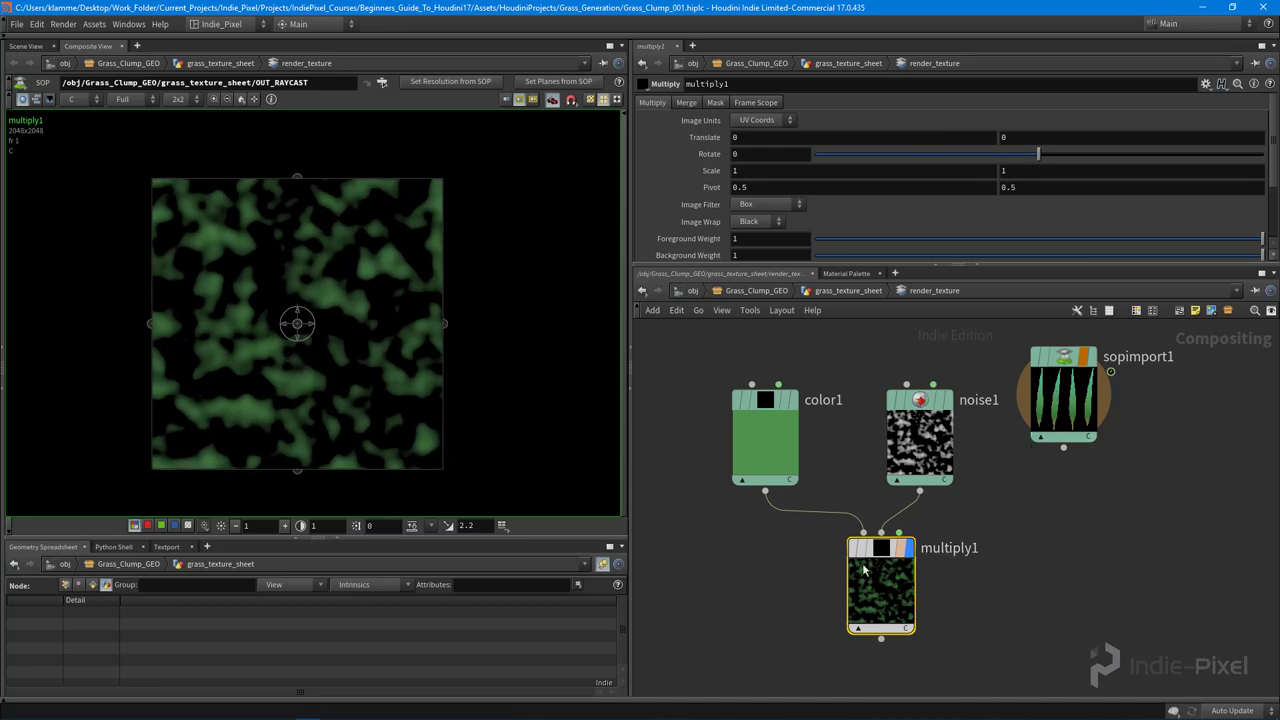
{"action": "left_click_drag", "start_coordinate": [863, 597], "coordinate": [841, 591]}
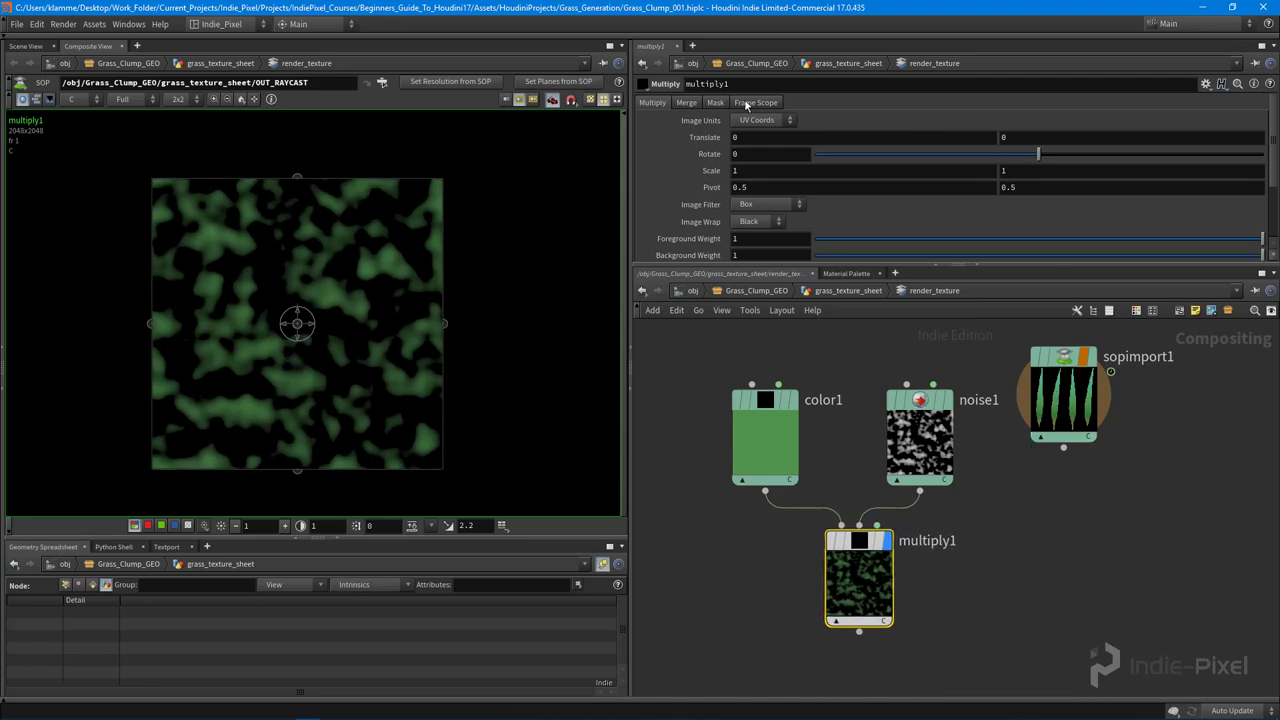
Set the Noise node's Noise Type to Sparse Convolution
{"action": "left_click", "coordinate": [925, 478]}
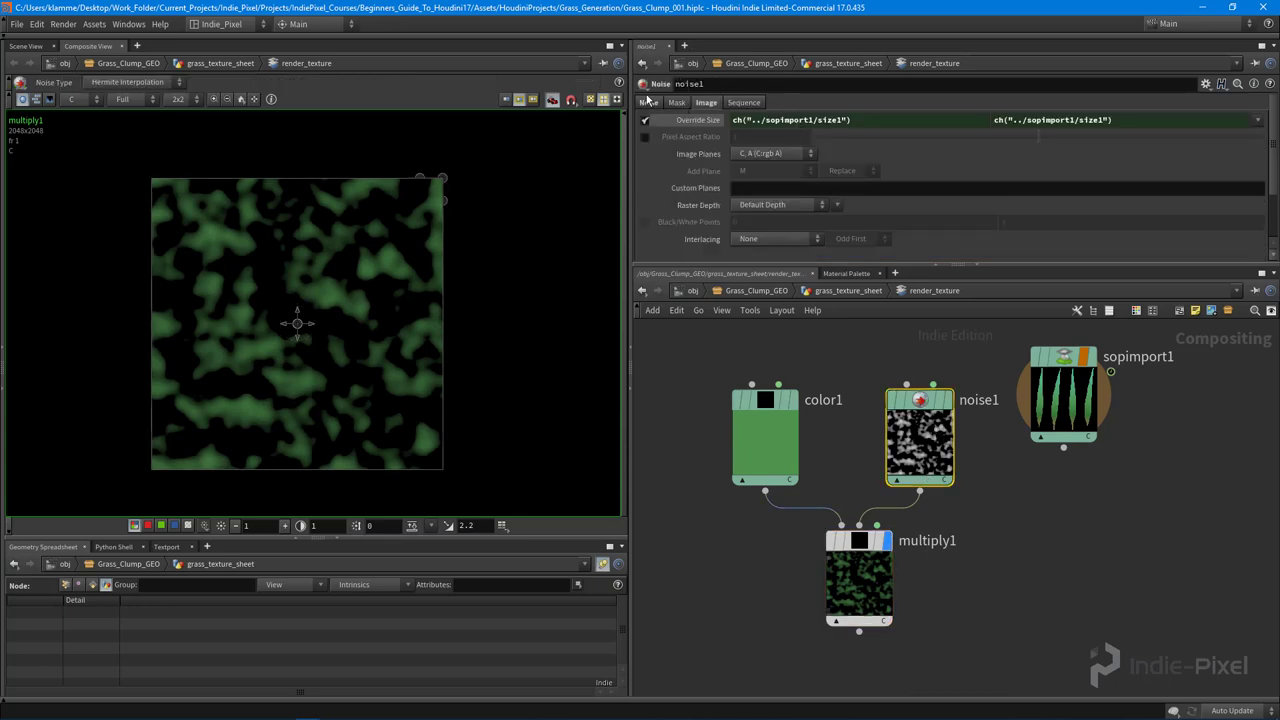
{"action": "left_click", "coordinate": [648, 102]}
{"action": "left_click", "coordinate": [778, 122]}
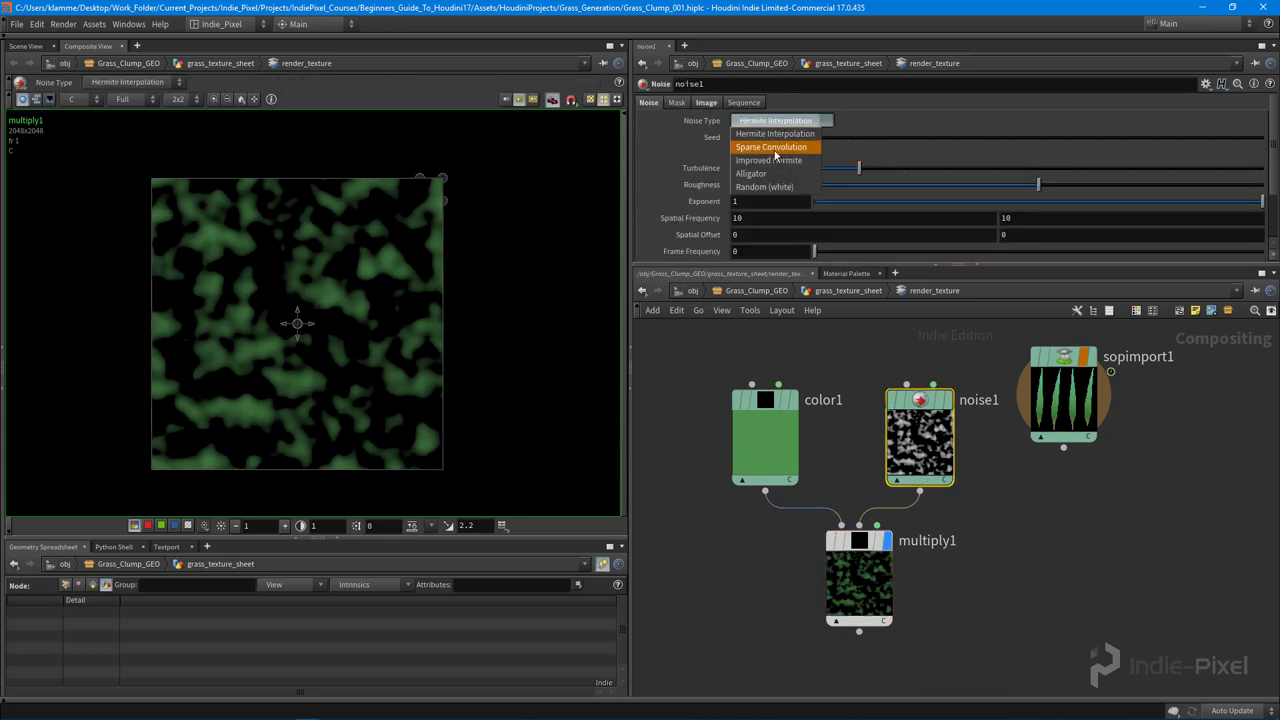
{"action": "left_click", "coordinate": [777, 146]}
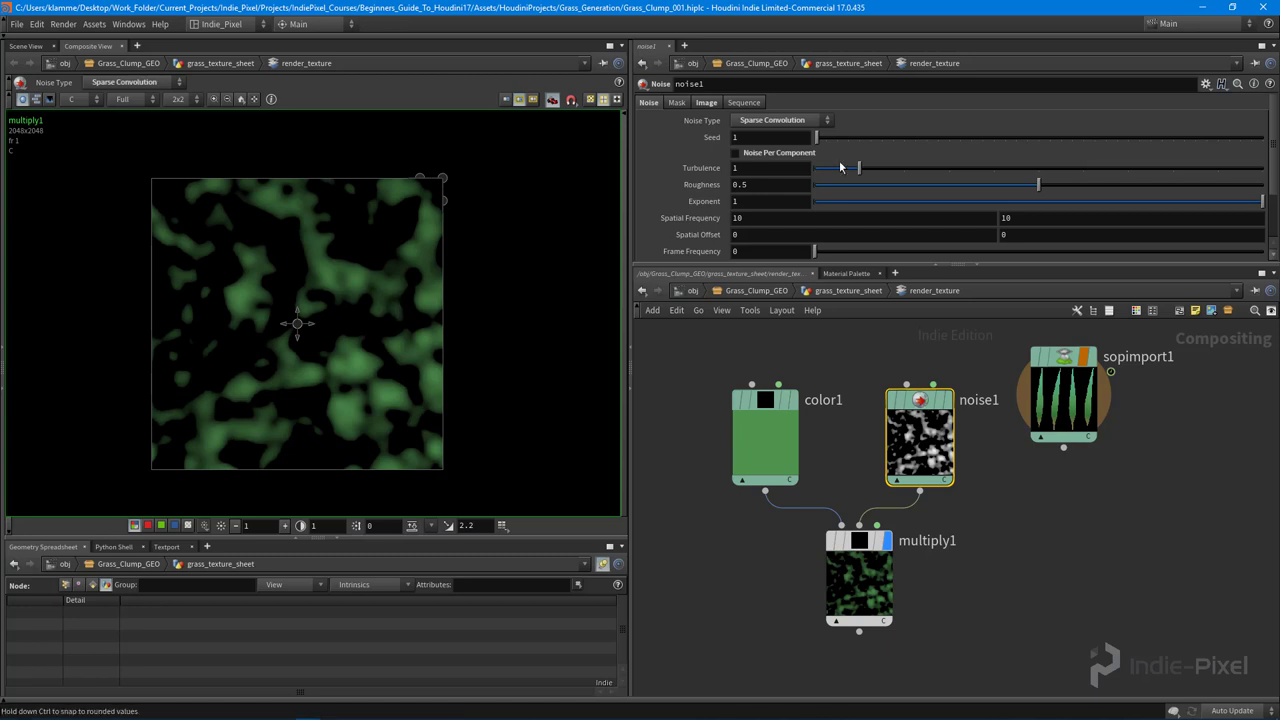
Raise the Noise node's Roughness to 0.978 and its Turbulence to 7
{"action": "left_click", "coordinate": [1241, 186]}
{"action": "left_click_drag", "start_coordinate": [1242, 189], "coordinate": [1252, 195]}
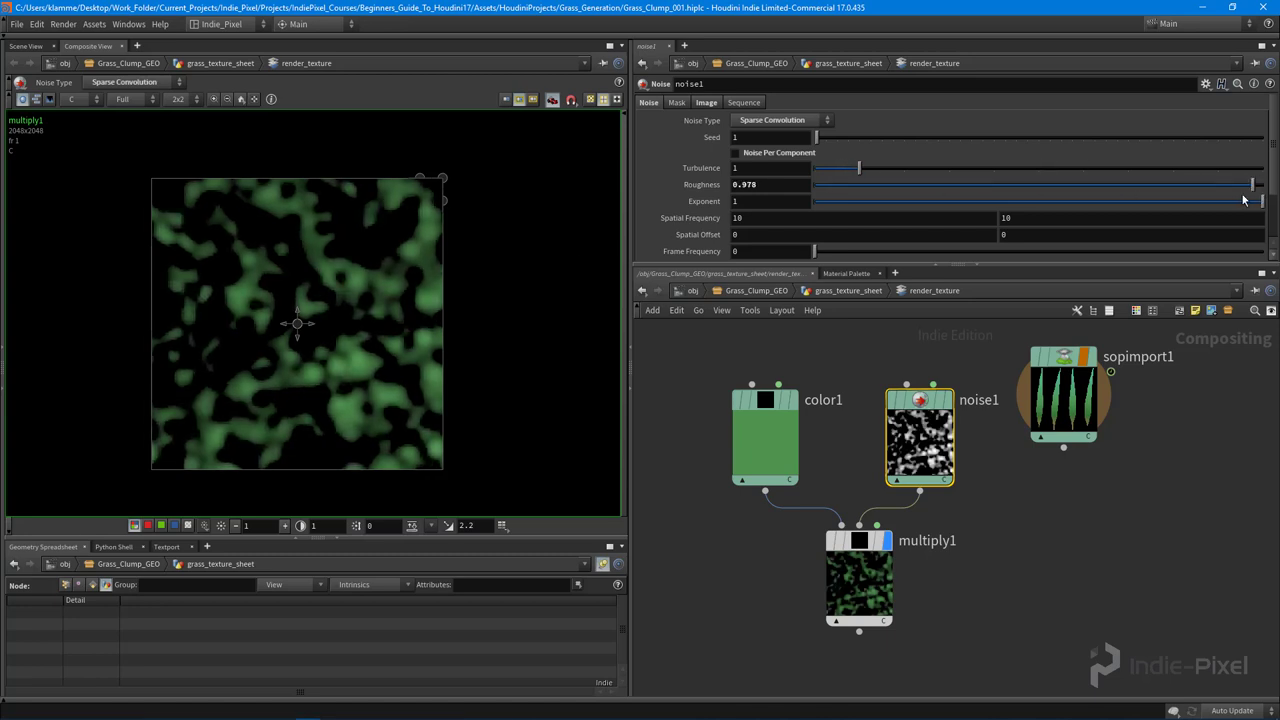
{"action": "left_click_drag", "start_coordinate": [873, 169], "coordinate": [1147, 173]}
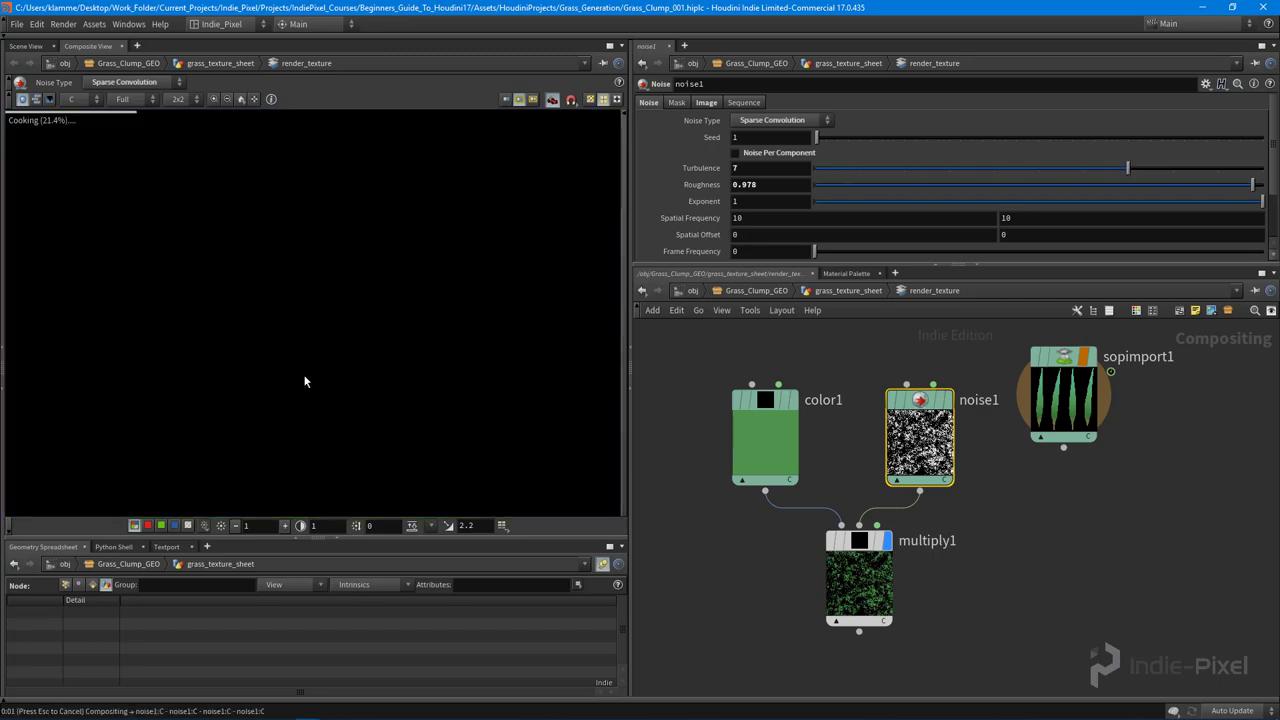
{"action": "right_click_drag", "start_coordinate": [271, 376], "coordinate": [308, 370]}
{"action": "middle_click_drag", "start_coordinate": [308, 370], "coordinate": [346, 366]}
{"action": "right_click_drag", "start_coordinate": [346, 366], "coordinate": [314, 370]}
{"action": "middle_click_drag", "start_coordinate": [368, 355], "coordinate": [348, 357]}
{"action": "right_click_drag", "start_coordinate": [348, 357], "coordinate": [360, 351]}
{"action": "middle_click_drag", "start_coordinate": [374, 349], "coordinate": [357, 347]}
Shift the Color node's hue toward yellow-green, giving RGB values 0.165, 0.3, 0.075
{"action": "middle_click_drag", "start_coordinate": [987, 510], "coordinate": [950, 487]}
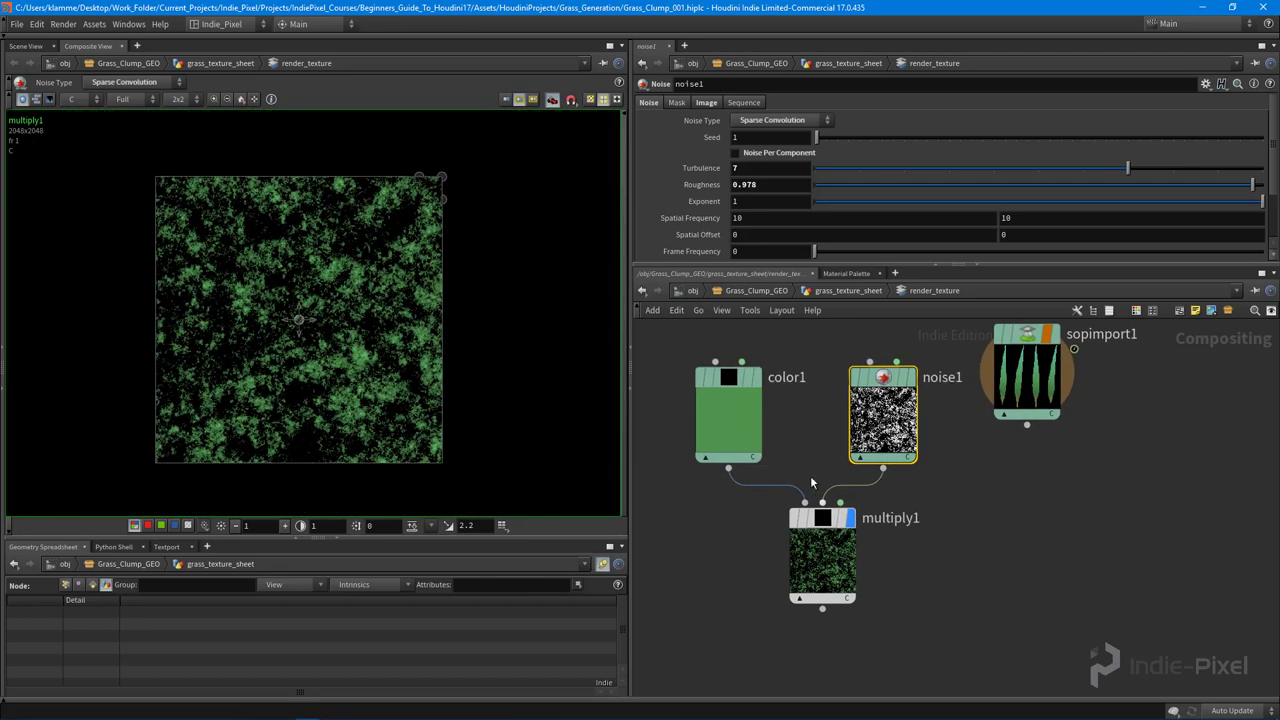
{"action": "left_click", "coordinate": [733, 422]}
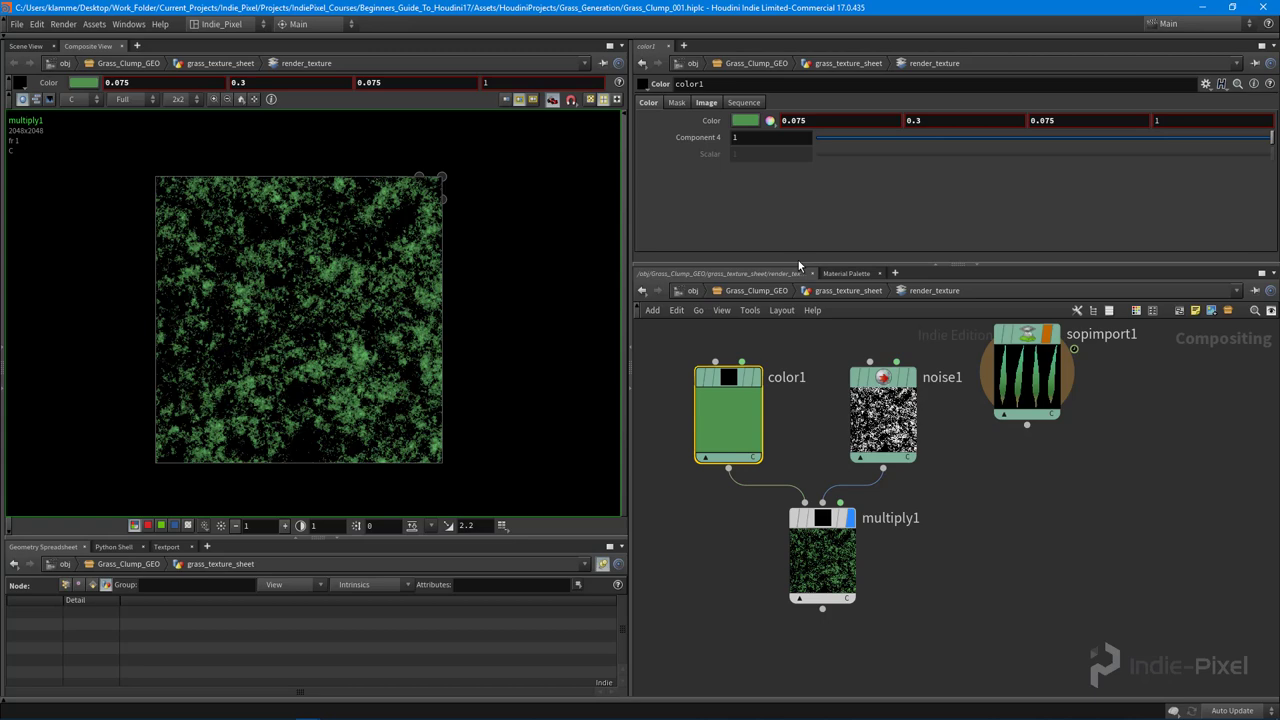
{"action": "left_click", "coordinate": [745, 120]}
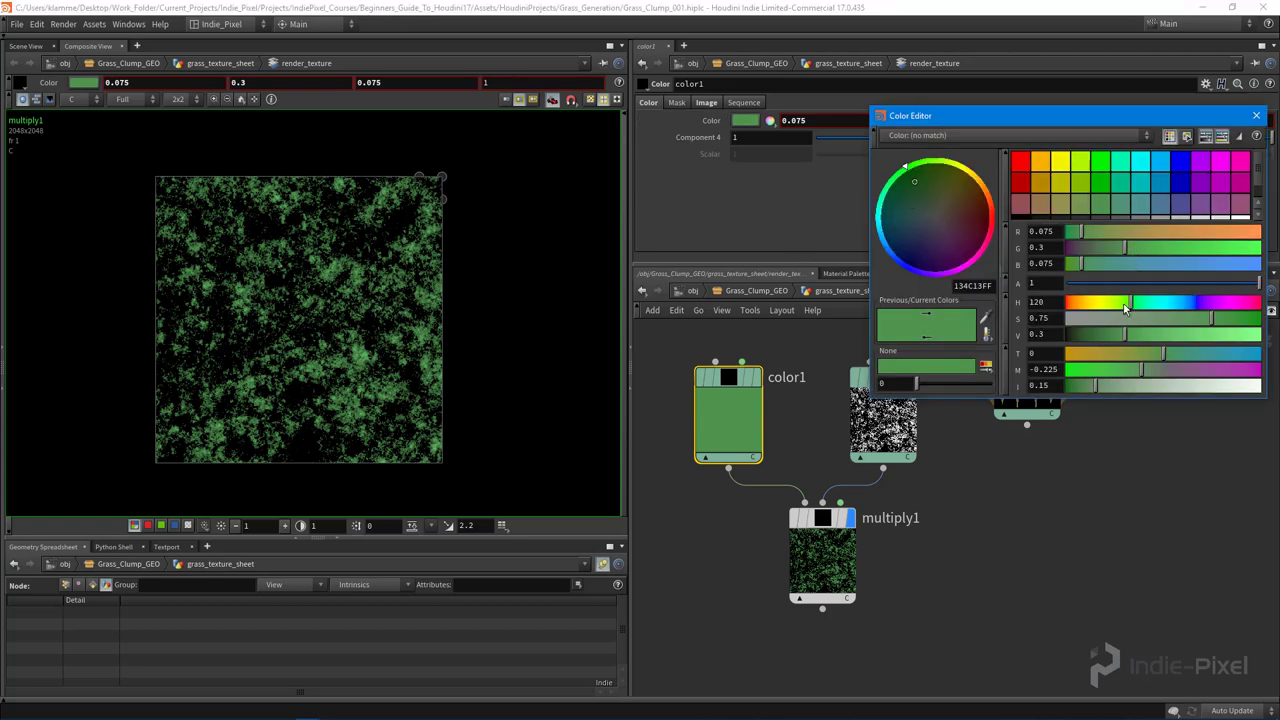
{"action": "left_click_drag", "start_coordinate": [1124, 308], "coordinate": [1112, 308]}
{"action": "left_click", "coordinate": [1256, 115]}
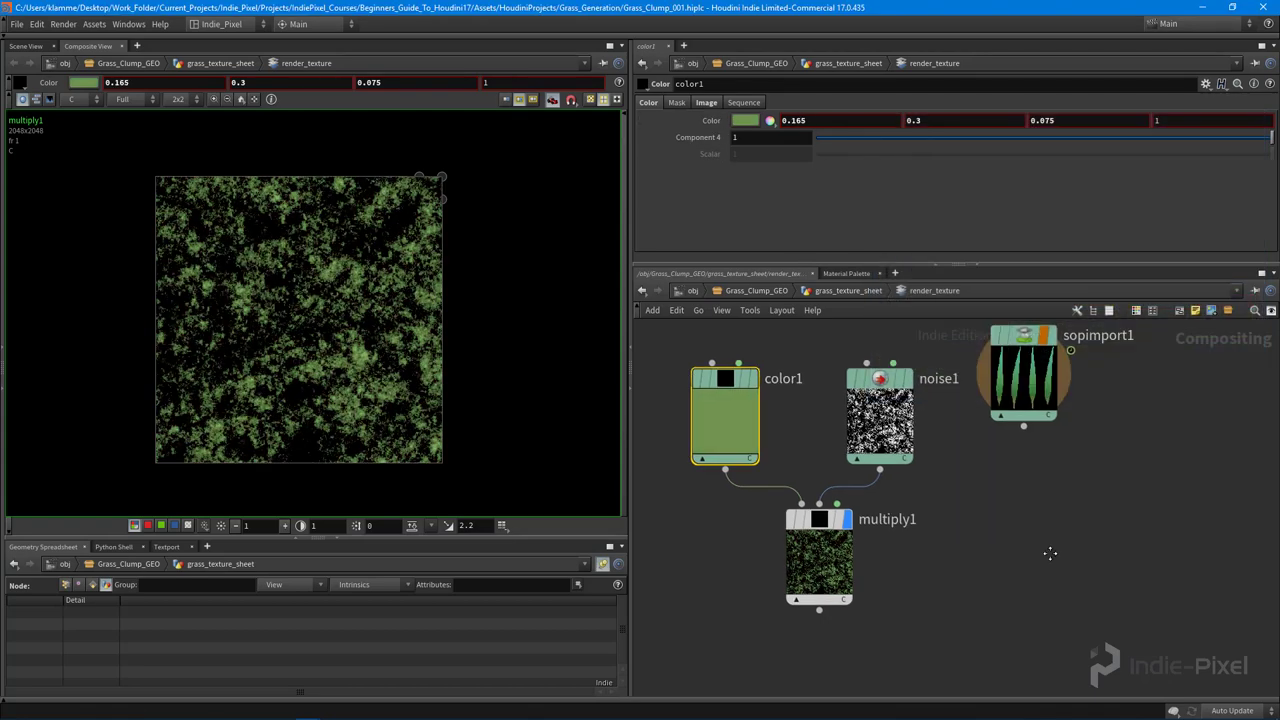
Move the SOP Import node level with the Multiply node and add a Composite node below the two
{"action": "left_click_drag", "start_coordinate": [1040, 365], "coordinate": [1037, 552]}
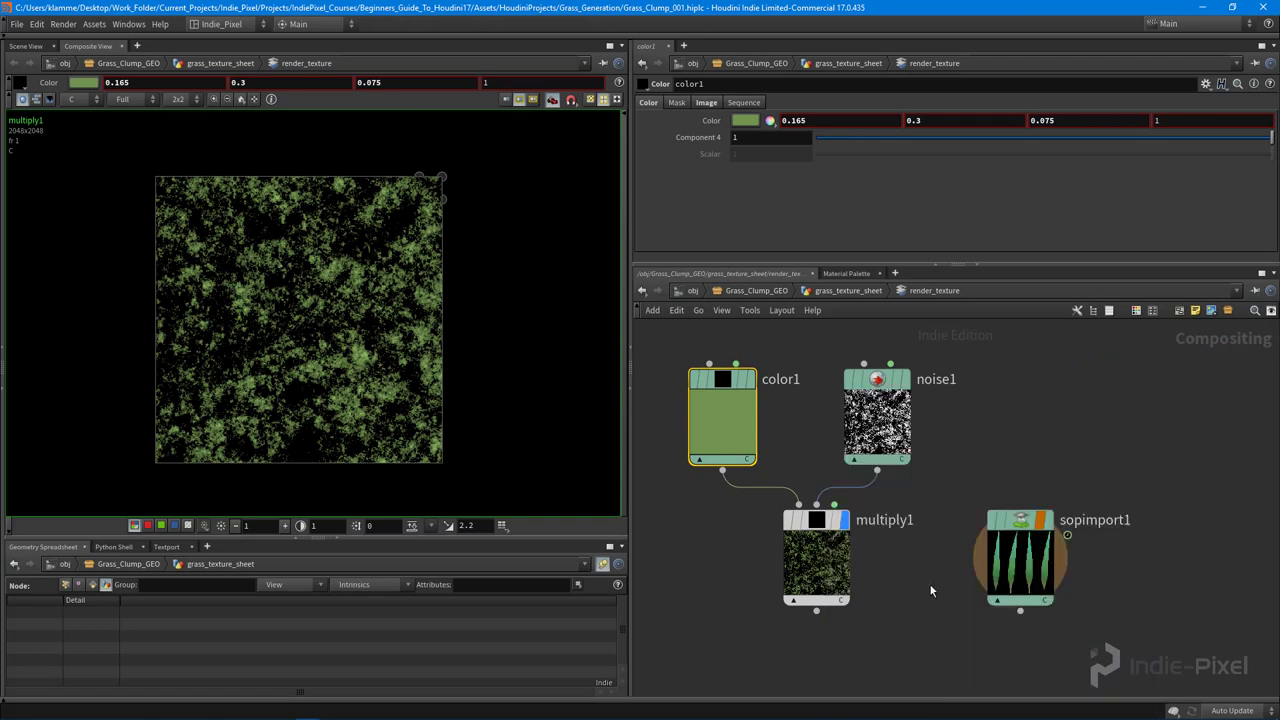
{"action": "middle_click_drag", "start_coordinate": [970, 569], "coordinate": [955, 475]}
{"action": "middle_click_drag", "start_coordinate": [906, 606], "coordinate": [904, 559]}
{"action": "left_click", "coordinate": [904, 559]}
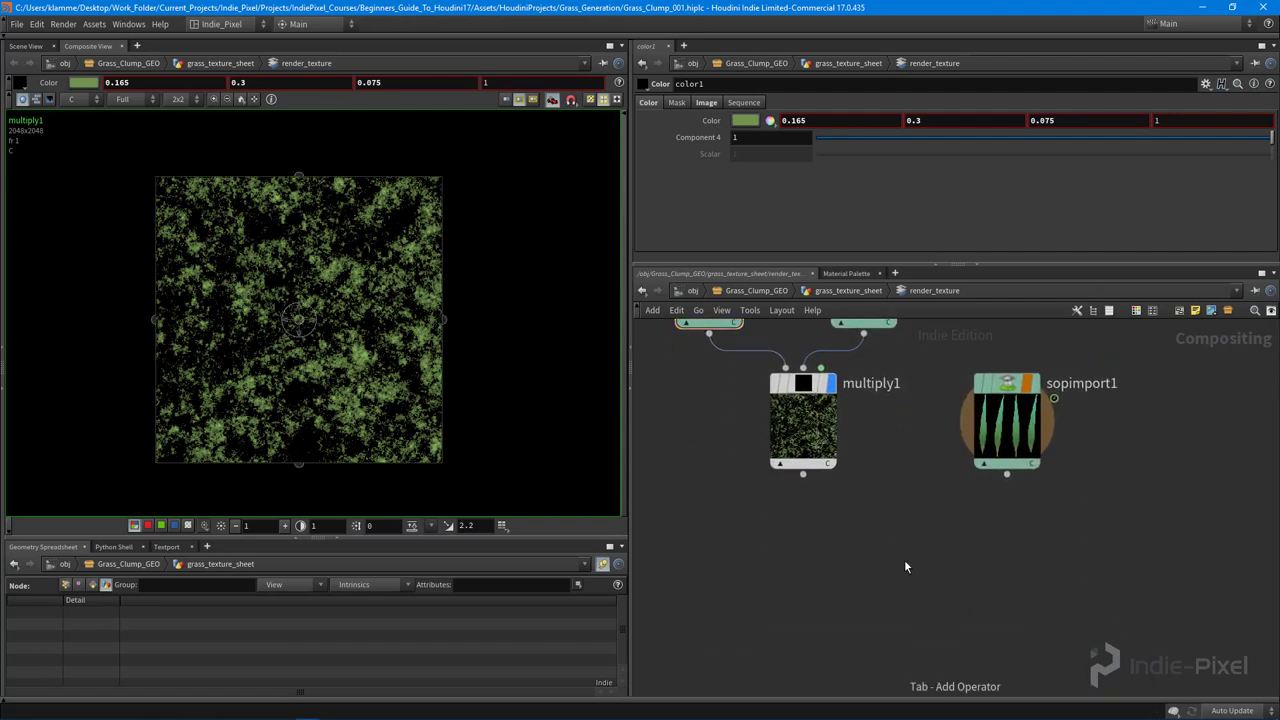
{"action": "key", "text": "Tab"}
{"action": "mouse_move", "coordinate": [927, 541]}
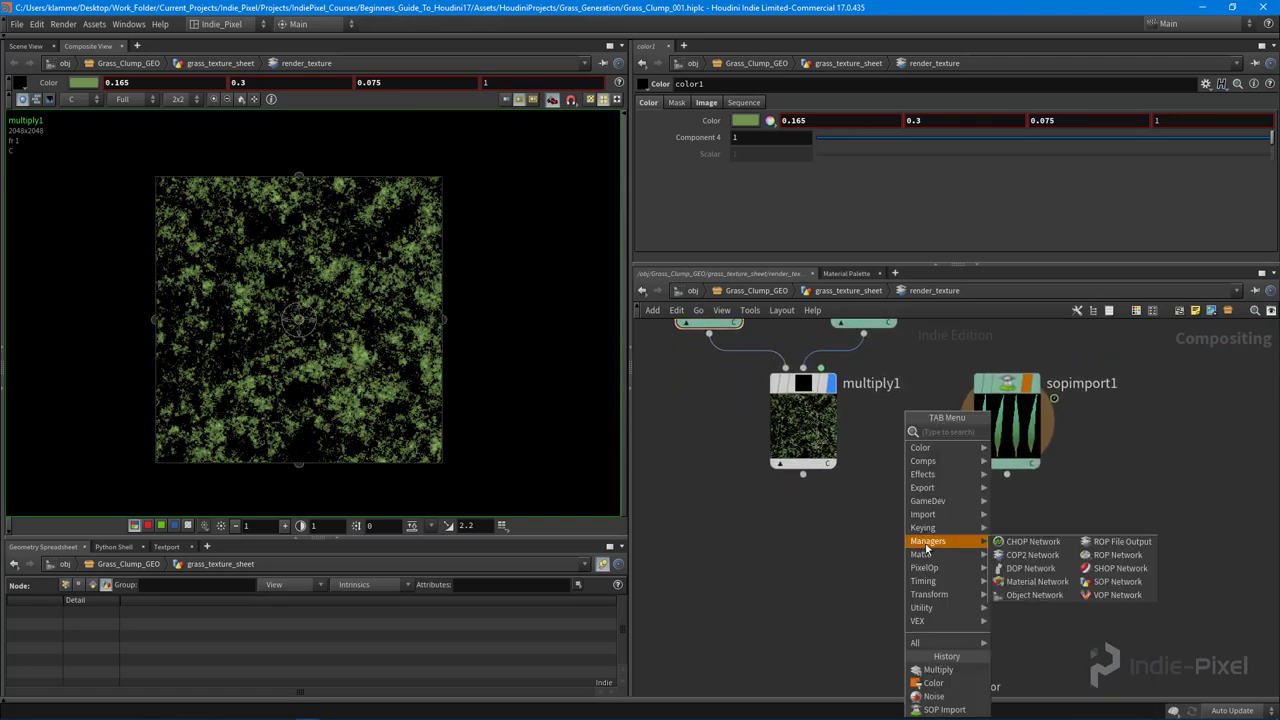
{"action": "type", "text": "com"}
{"action": "key", "text": "Return"}
{"action": "left_click", "coordinate": [925, 543]}
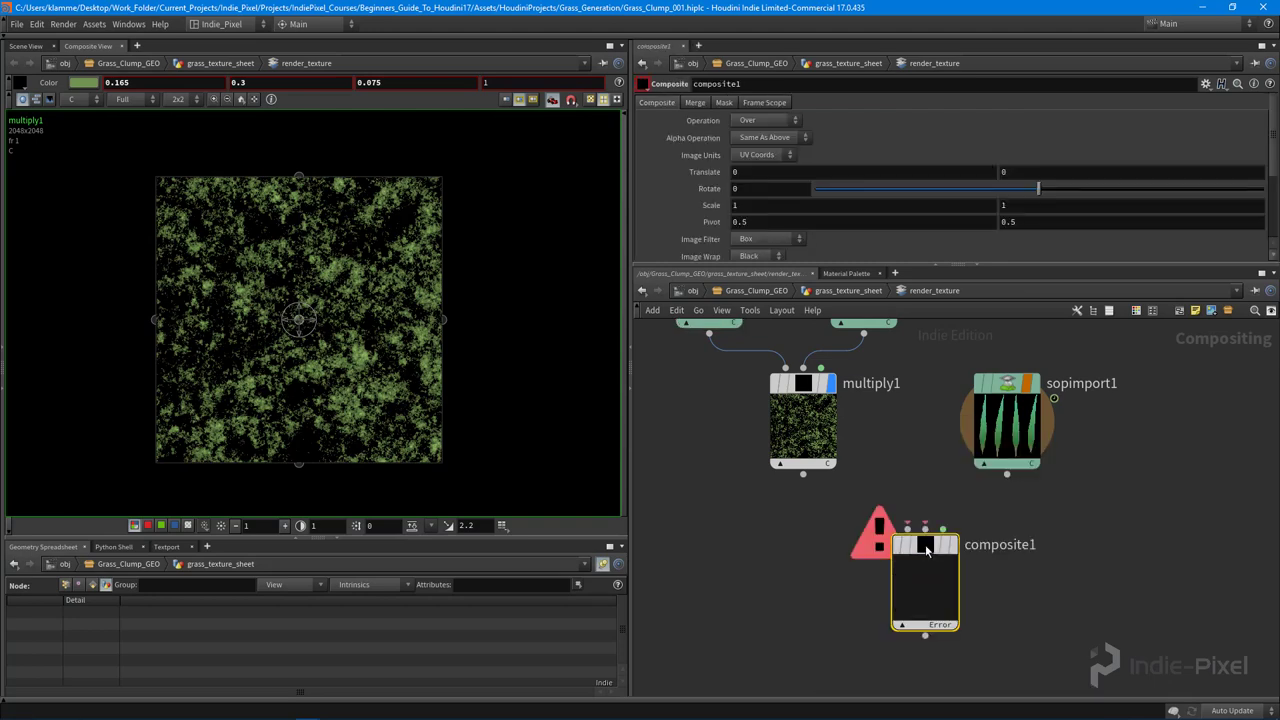
Wire Multiply into the Composite node's first input and SOP Import into its second, and display the Composite output
{"action": "left_click", "coordinate": [802, 476]}
{"action": "left_click", "coordinate": [907, 527]}
{"action": "left_click", "coordinate": [1006, 475]}
{"action": "left_click", "coordinate": [926, 526]}
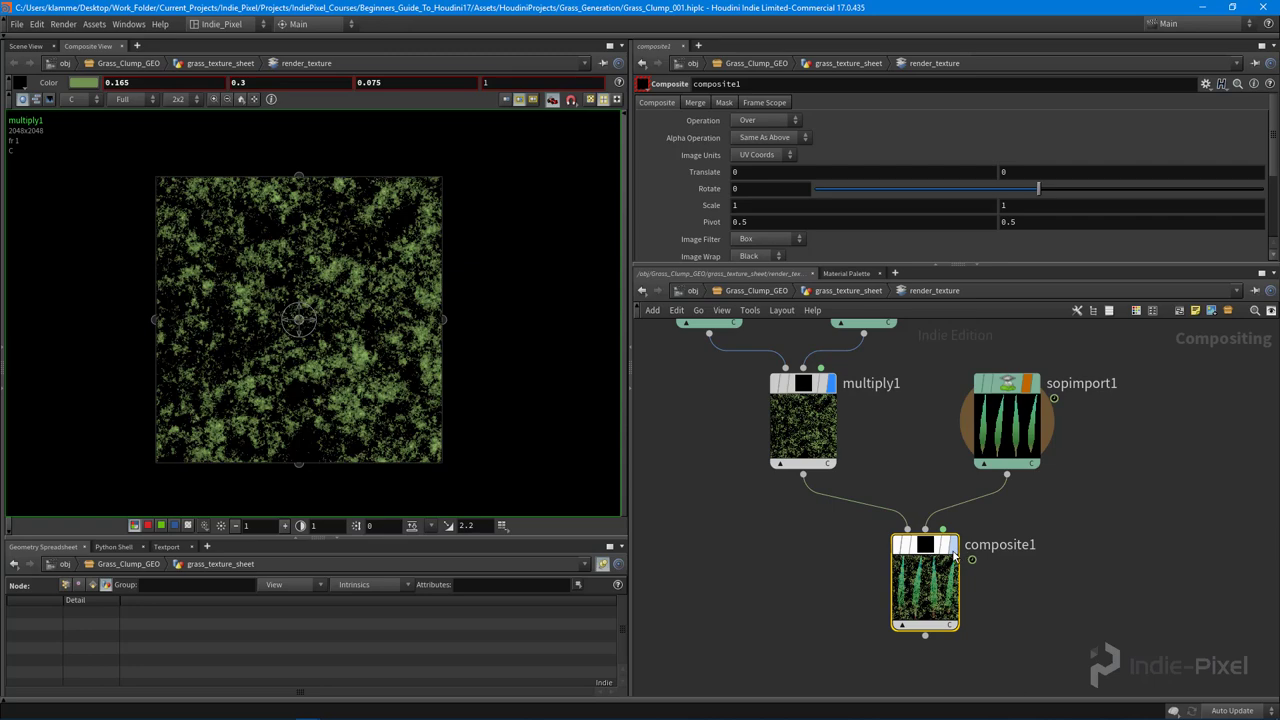
{"action": "left_click", "coordinate": [926, 546]}
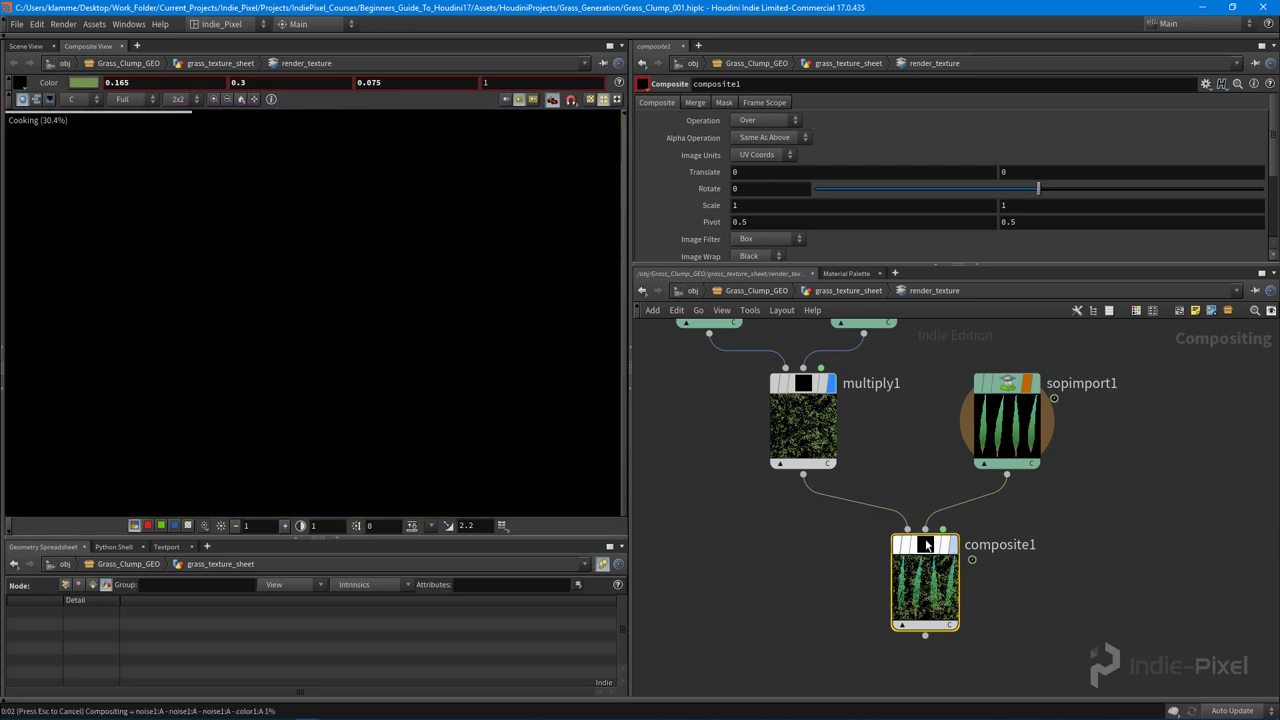
Try Subtract as the Composite node's Operation and settle on Multiply
{"action": "left_click", "coordinate": [765, 120]}
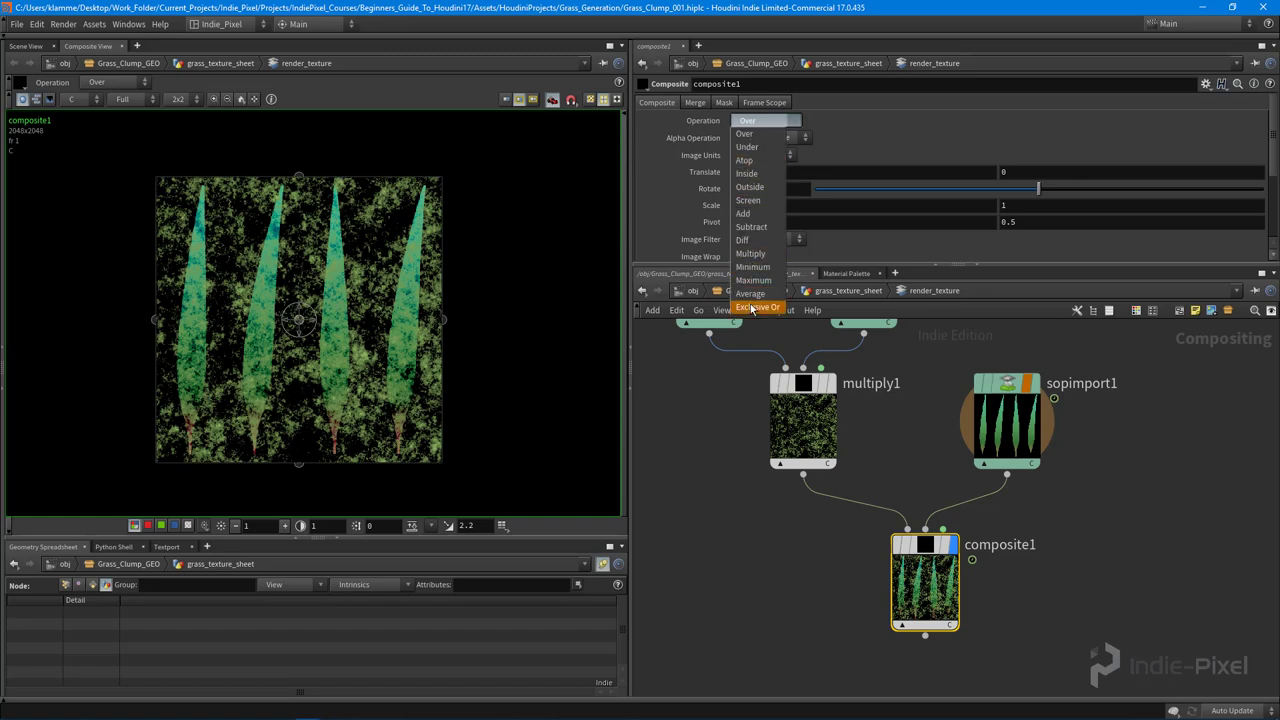
{"action": "left_click", "coordinate": [755, 228]}
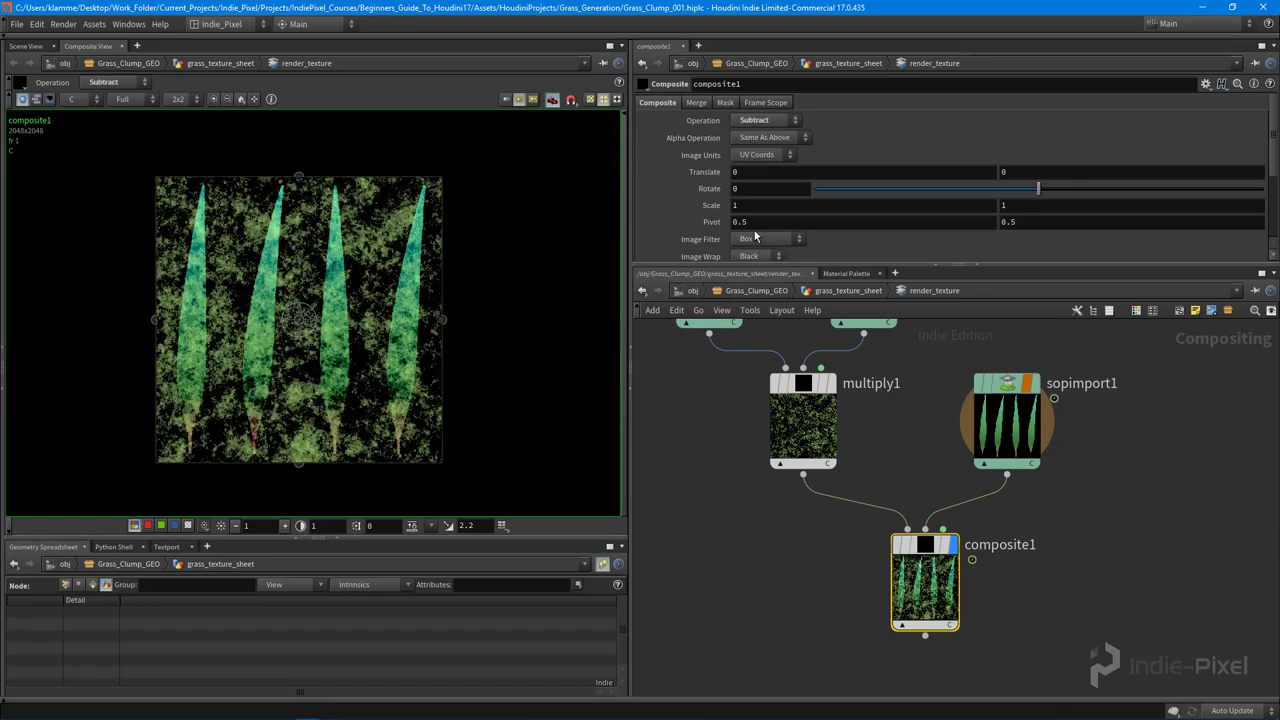
{"action": "left_click", "coordinate": [765, 120]}
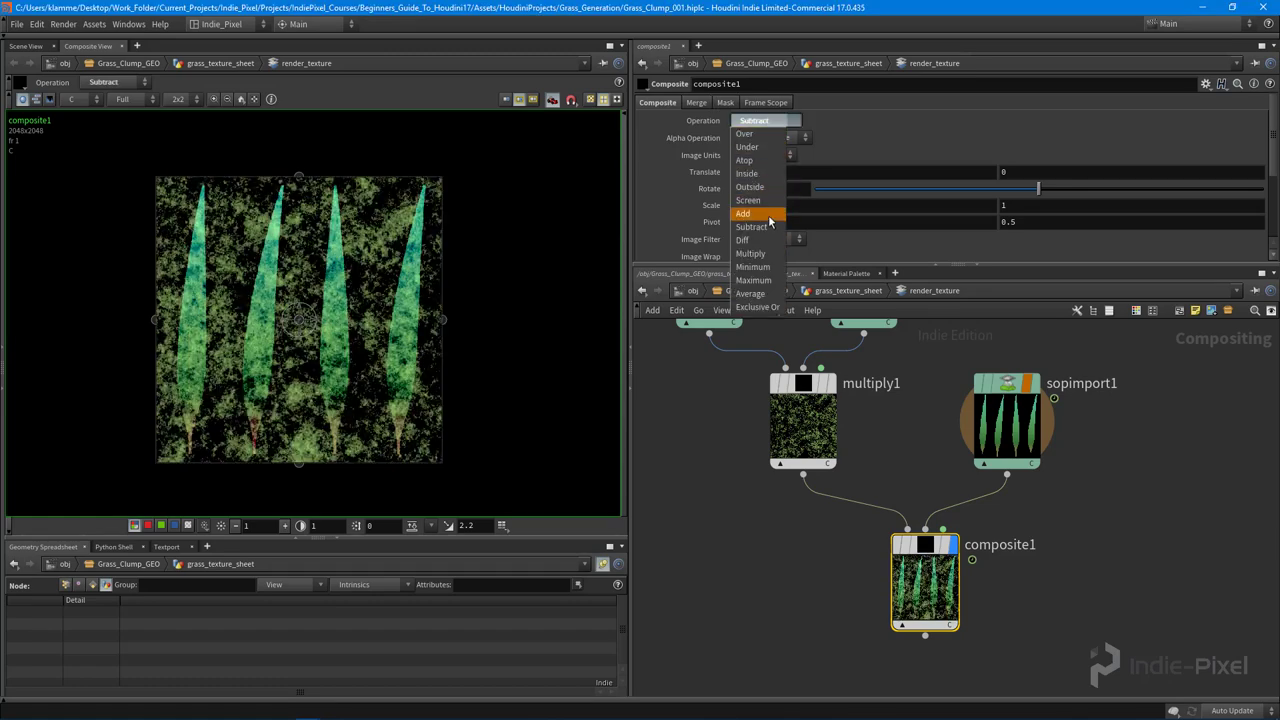
{"action": "left_click", "coordinate": [752, 253]}
{"action": "right_click_drag", "start_coordinate": [263, 345], "coordinate": [369, 337]}
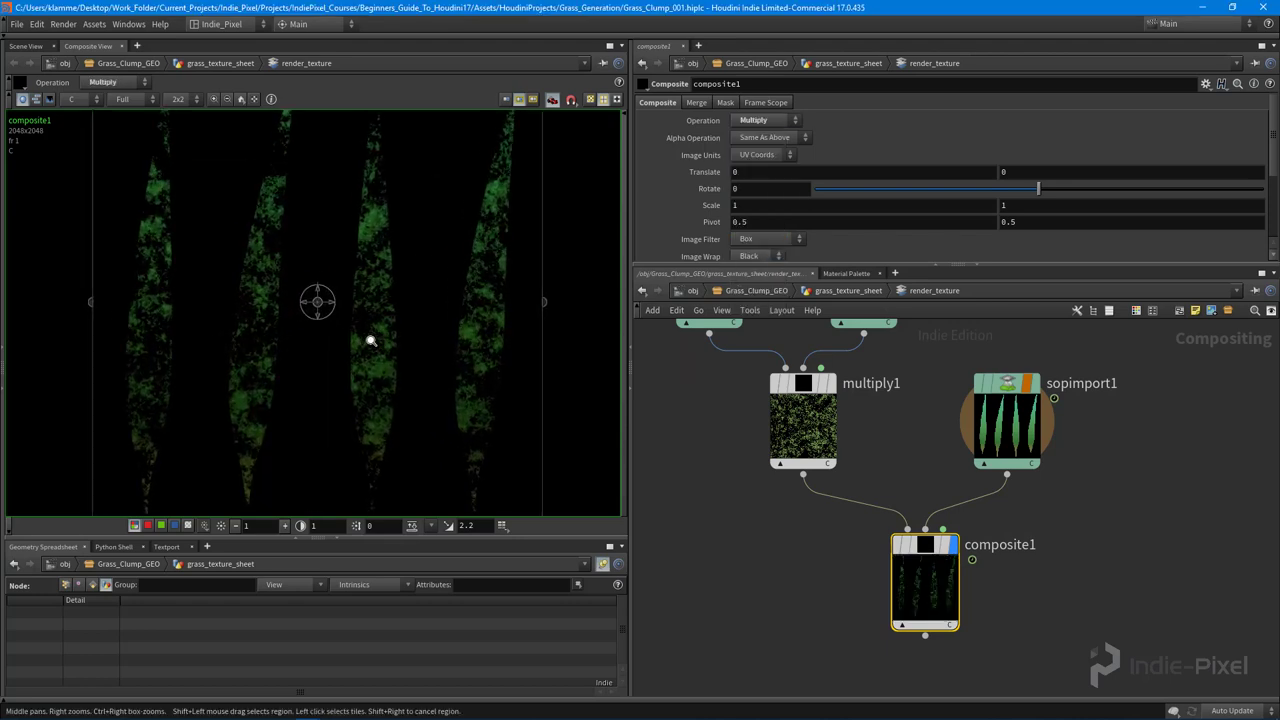
{"action": "middle_click_drag", "start_coordinate": [368, 320], "coordinate": [363, 289]}
{"action": "right_click_drag", "start_coordinate": [363, 289], "coordinate": [333, 298]}
{"action": "middle_click_drag", "start_coordinate": [343, 272], "coordinate": [323, 314]}
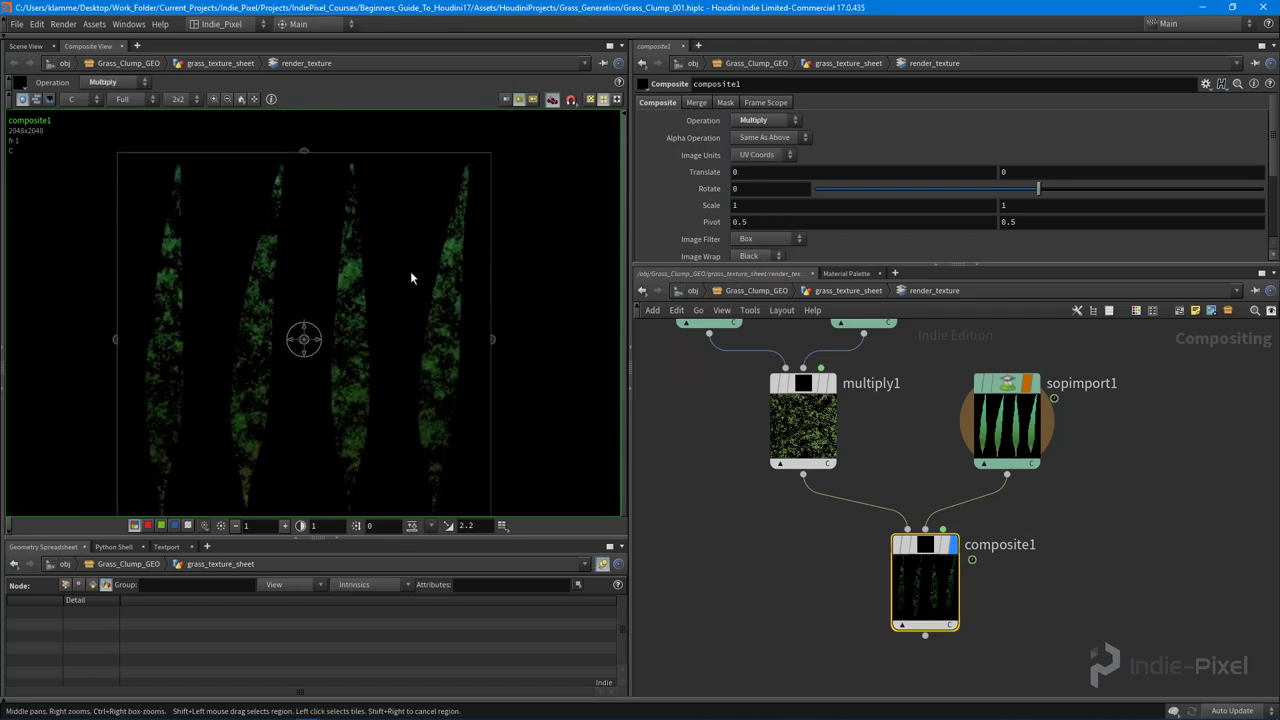
Try slightly lowering the Composite node's Foreground Weight
{"action": "scroll", "coordinate": [869, 148], "scroll_direction": "down", "scroll_amount": 3}
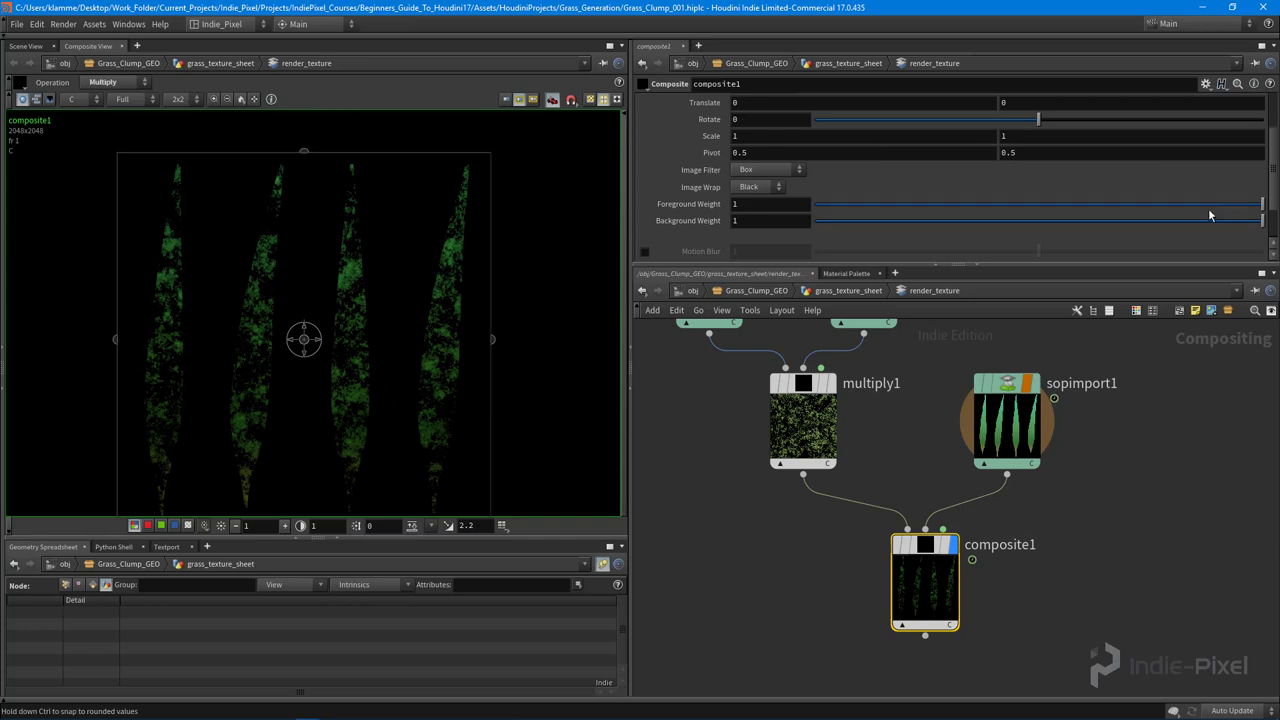
{"action": "mouse_move", "coordinate": [1254, 207]}
{"action": "left_mouse_down"}
{"action": "mouse_move", "coordinate": [829, 207]}
{"action": "mouse_move", "coordinate": [1262, 207]}
{"action": "mouse_move", "coordinate": [857, 220]}
{"action": "mouse_move", "coordinate": [1235, 215]}
{"action": "left_mouse_up"}
{"action": "scroll", "coordinate": [692, 142], "scroll_direction": "up", "scroll_amount": 3}
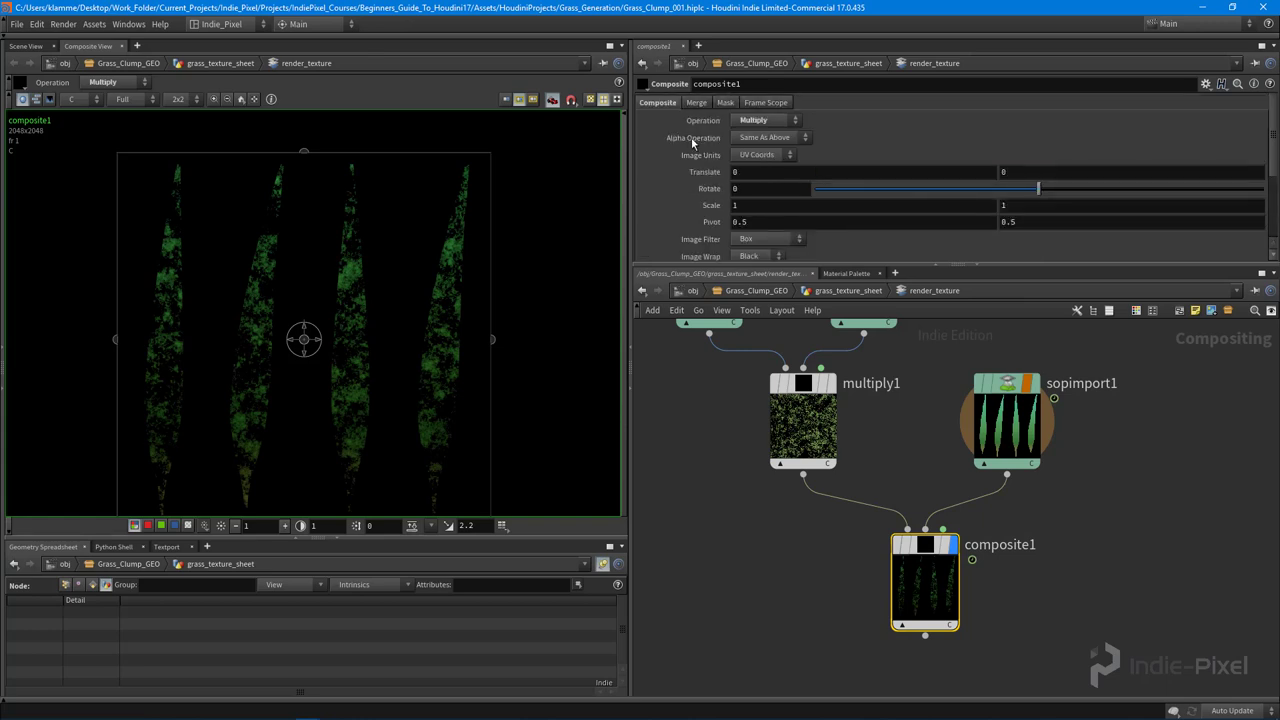
Reduce the Composite node's mask Effect Amount to 0.564 to soften the noise over the grass blades
{"action": "left_click", "coordinate": [726, 103]}
{"action": "left_click_drag", "start_coordinate": [1262, 119], "coordinate": [1067, 135]}
{"action": "scroll", "coordinate": [440, 346], "scroll_direction": "down", "scroll_amount": 3}
{"action": "scroll", "coordinate": [349, 352], "scroll_direction": "up", "scroll_amount": 8}
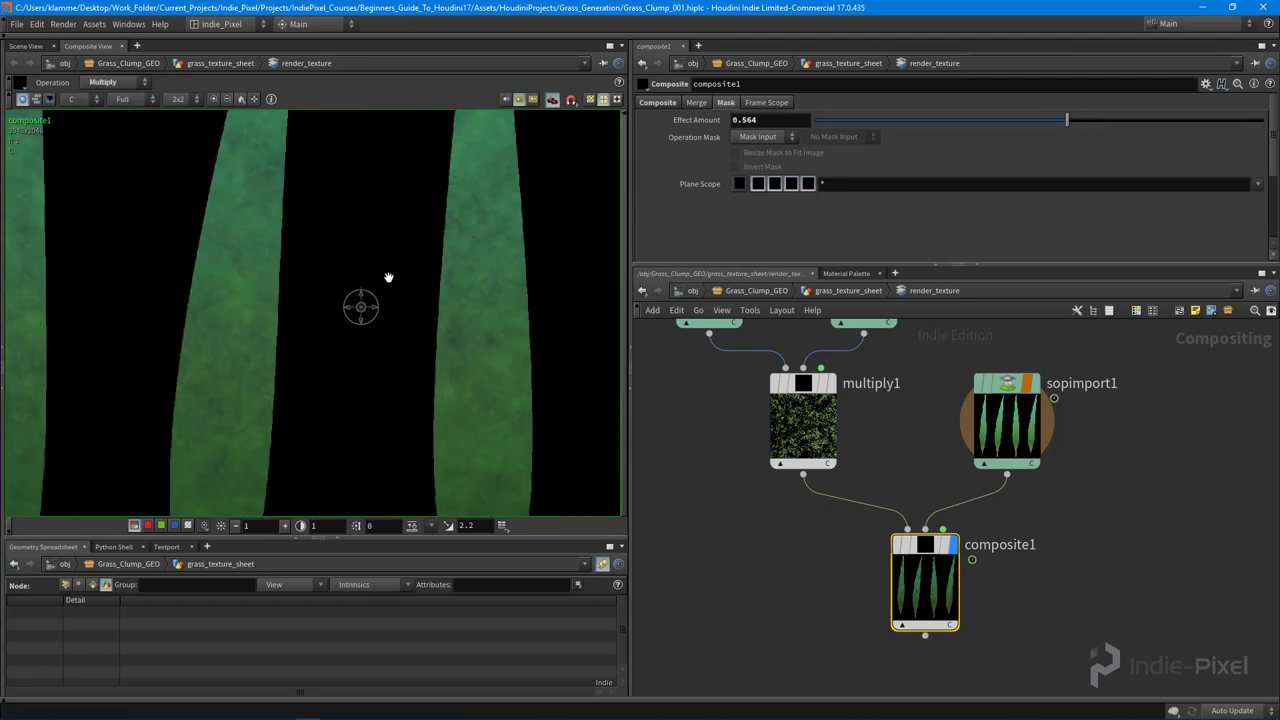
Reduce the Composite node's mask Effect Amount to 0.42 to soften the noise over the grass blades further
{"action": "middle_click_drag", "start_coordinate": [389, 277], "coordinate": [369, 359]}
{"action": "scroll", "coordinate": [368, 358], "scroll_direction": "down", "scroll_amount": 5}
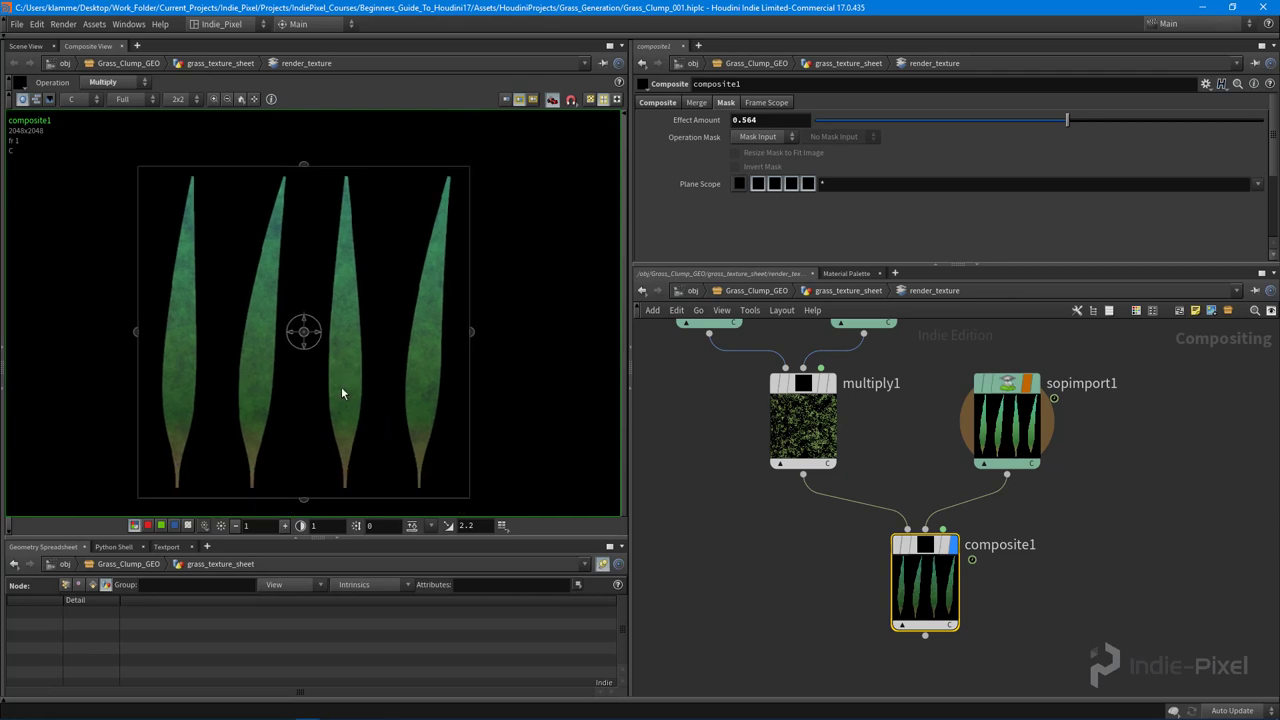
{"action": "left_click_drag", "start_coordinate": [1066, 132], "coordinate": [1004, 130]}
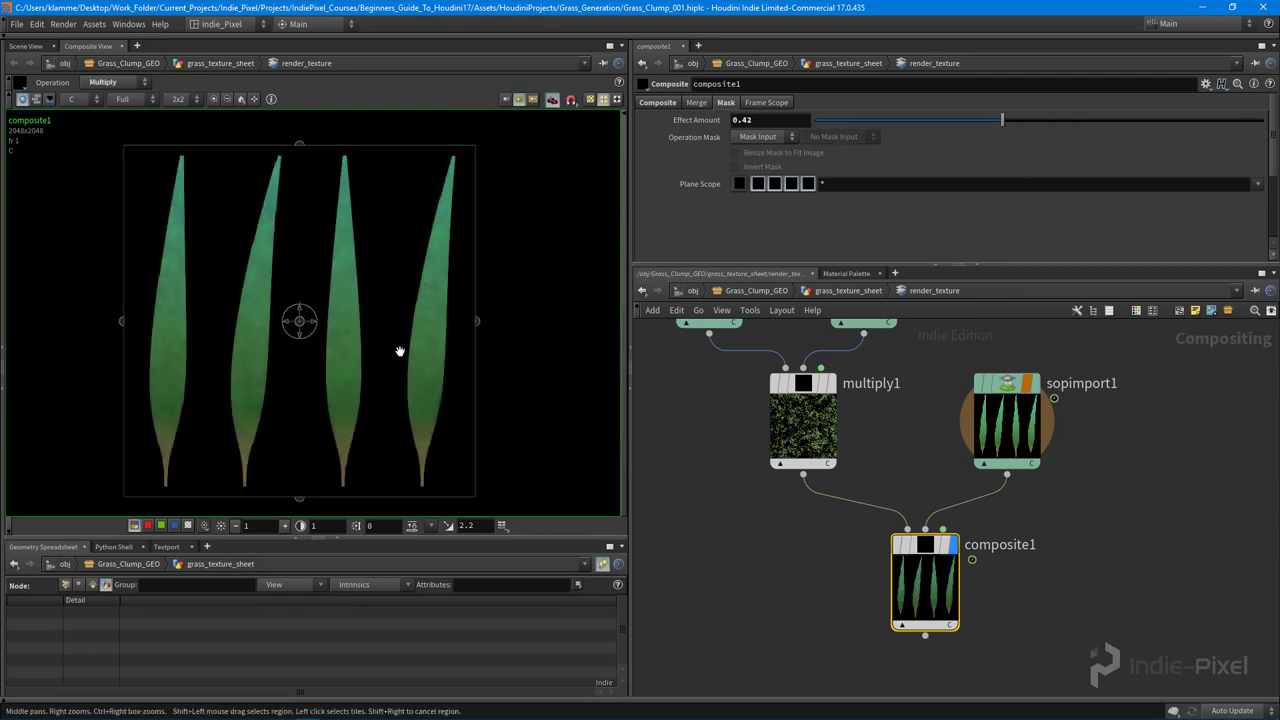
{"action": "scroll", "coordinate": [400, 349], "scroll_direction": "down", "scroll_amount": 1}
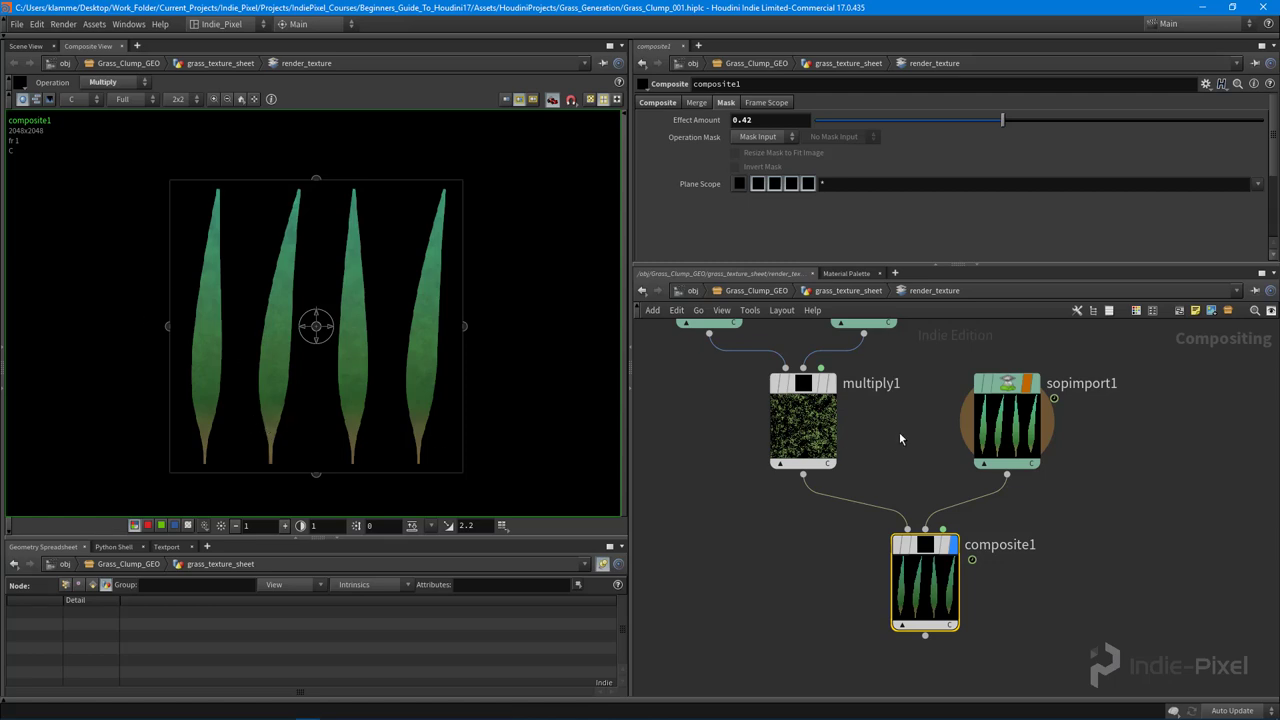
Nudge the SOP Import and Composite nodes to tidy the layout, and enlarge the network editor area
{"action": "scroll", "coordinate": [903, 437], "scroll_direction": "down", "scroll_amount": 2}
{"action": "left_click_drag", "start_coordinate": [965, 430], "coordinate": [974, 433]}
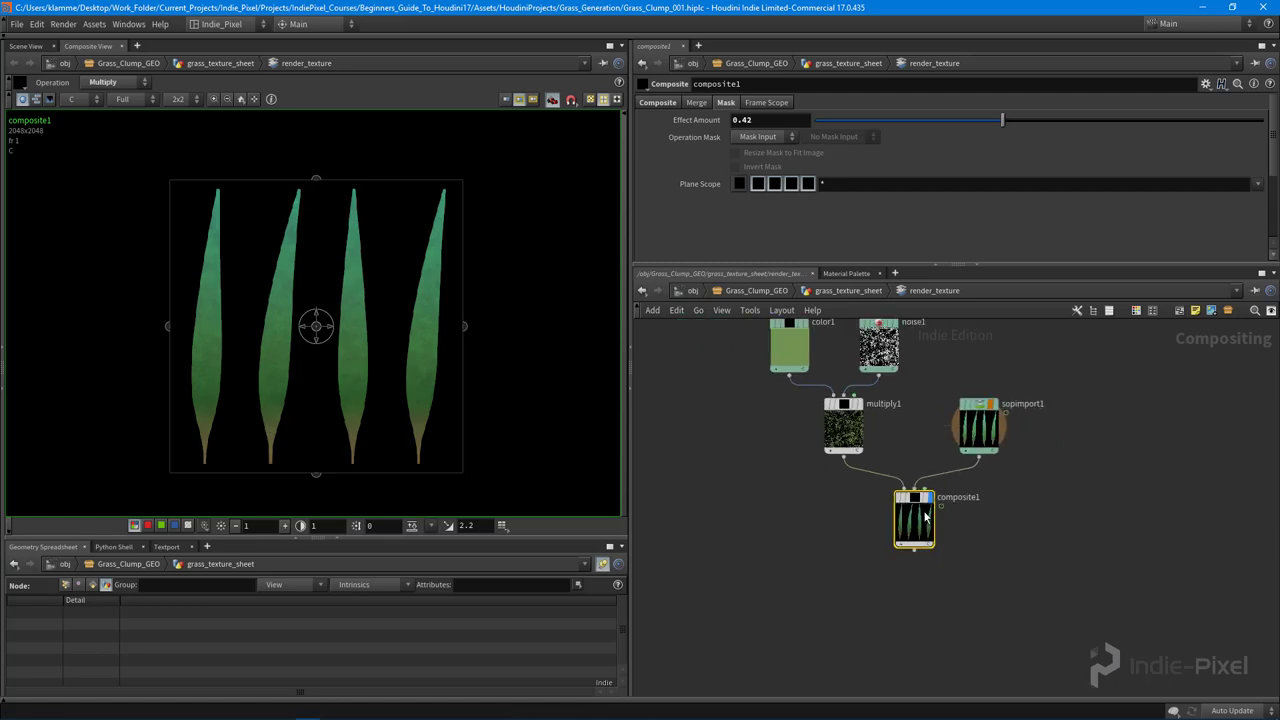
{"action": "left_click_drag", "start_coordinate": [922, 517], "coordinate": [923, 508]}
{"action": "middle_click_drag", "start_coordinate": [914, 426], "coordinate": [919, 483]}
{"action": "scroll", "coordinate": [925, 470], "scroll_direction": "down", "scroll_amount": 3}
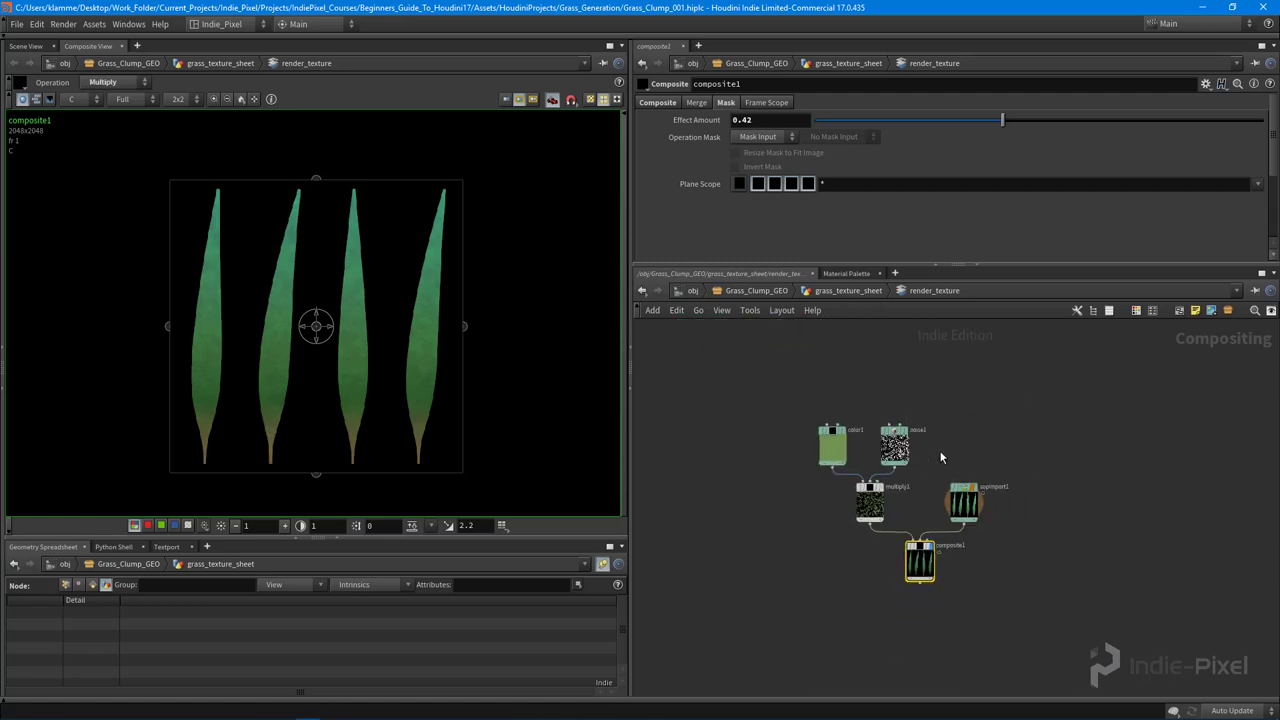
{"action": "left_click_drag", "start_coordinate": [989, 265], "coordinate": [990, 234]}
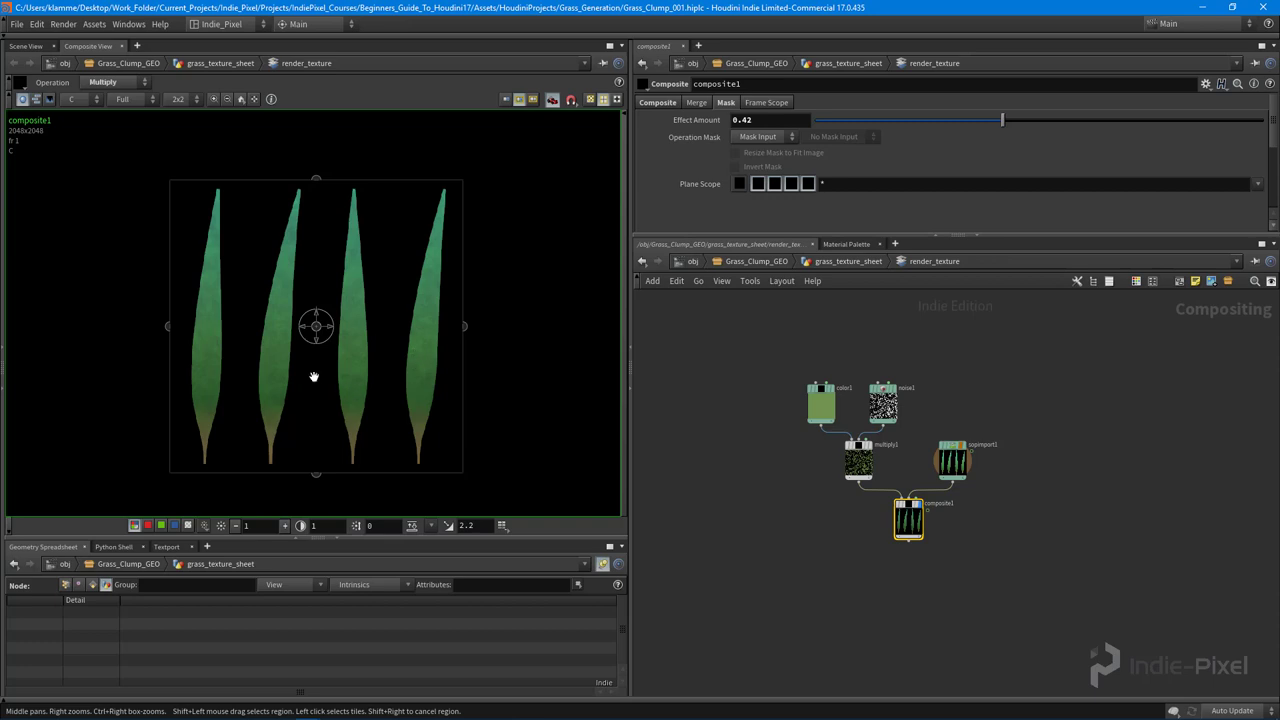
Examine the noise blending and color across all four grass blades in the composited image
{"action": "scroll", "coordinate": [314, 377], "scroll_direction": "up", "scroll_amount": 3}
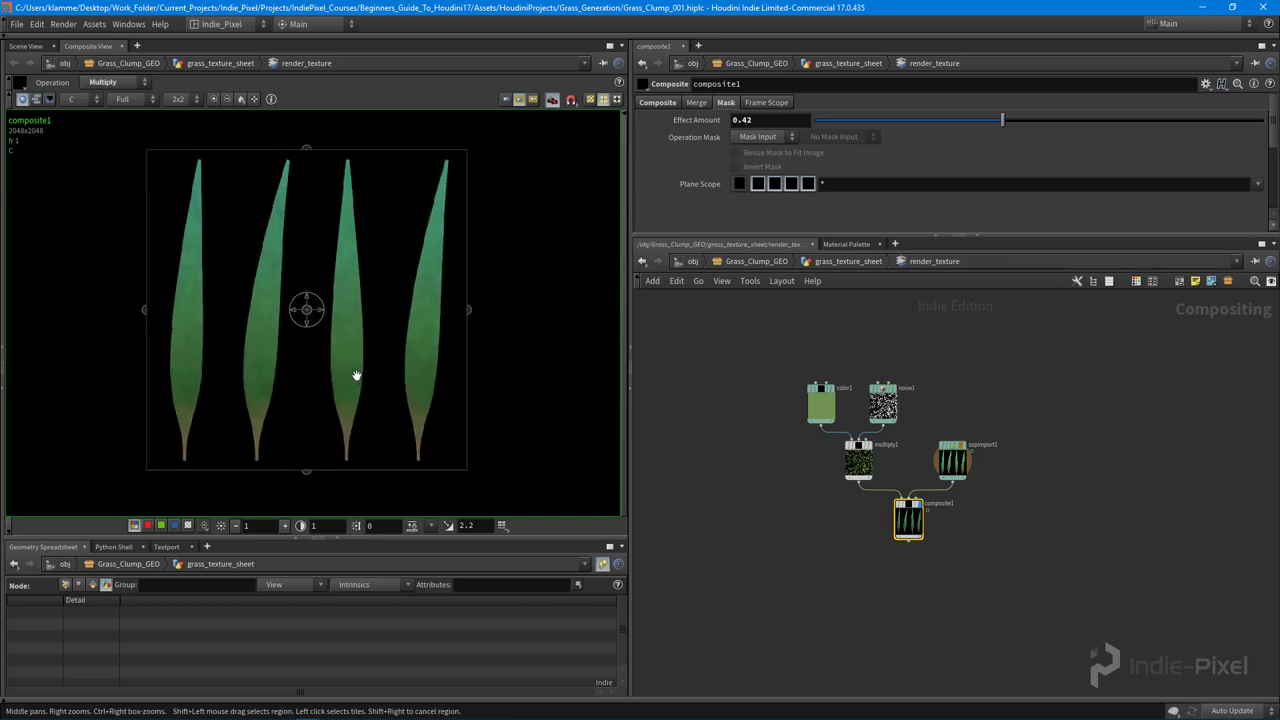
{"action": "scroll", "coordinate": [366, 403], "scroll_direction": "down", "scroll_amount": 2}
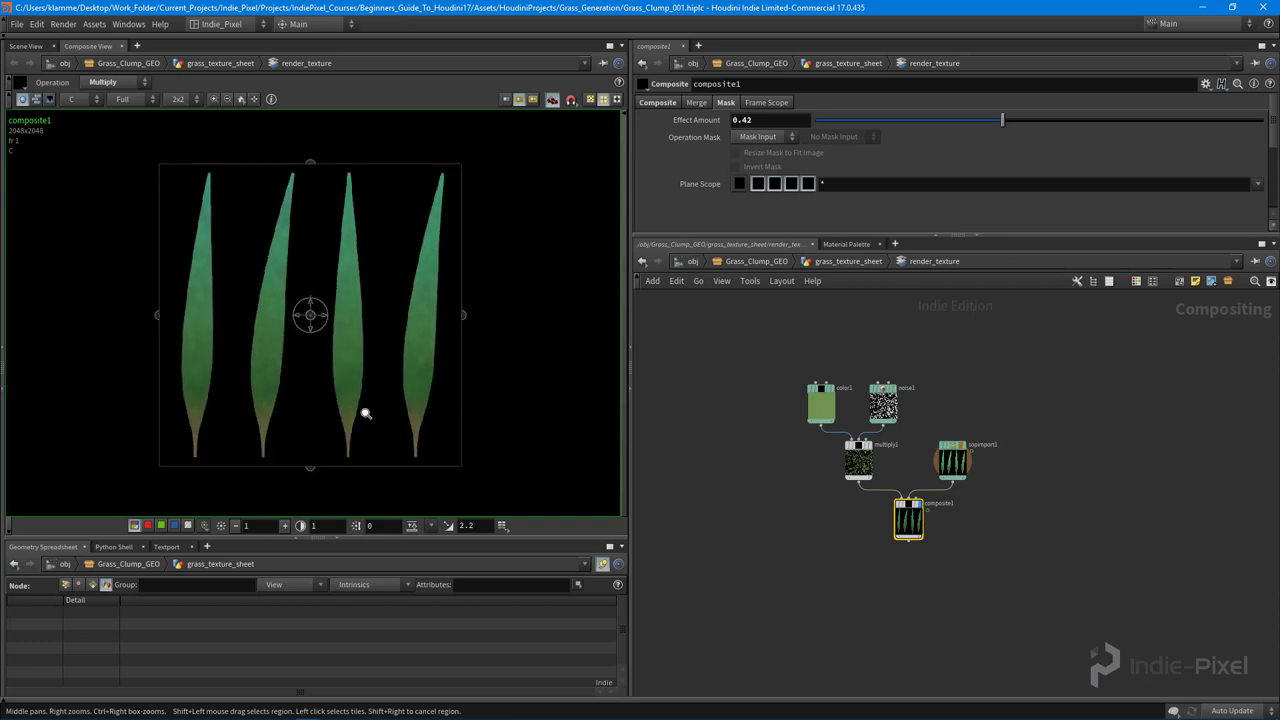
{"action": "scroll", "coordinate": [366, 413], "scroll_direction": "up", "scroll_amount": 1}
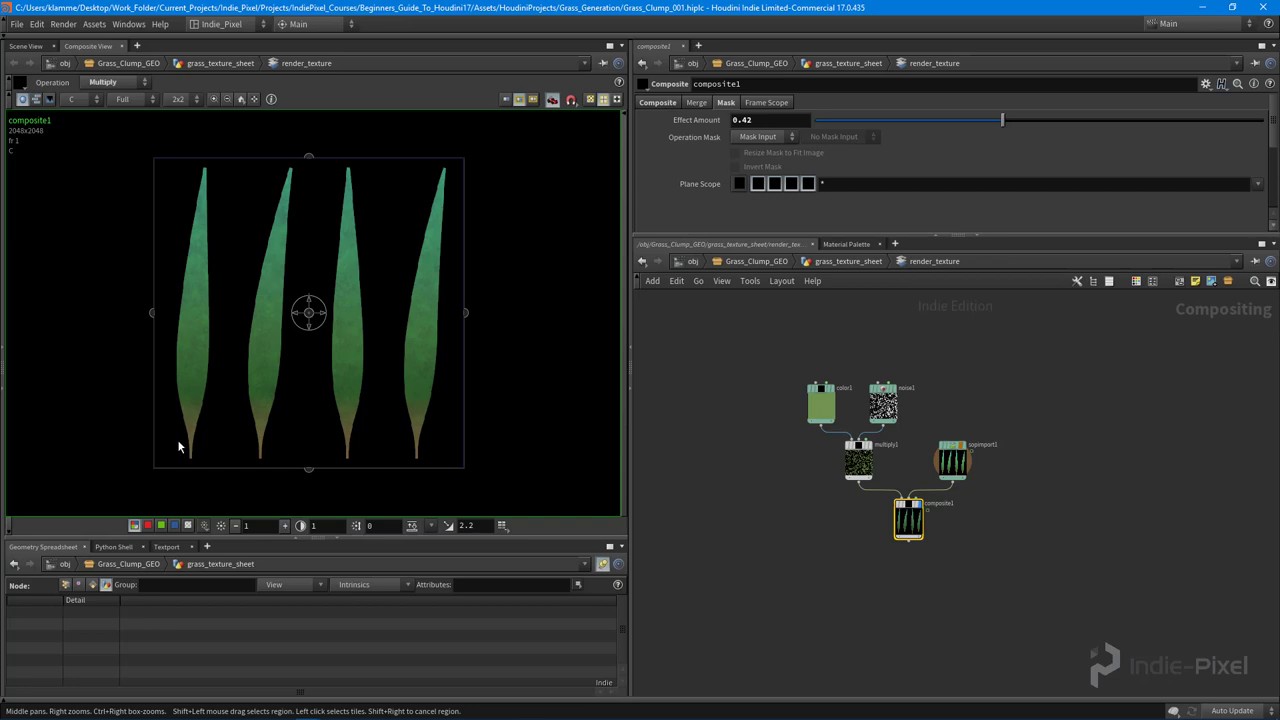
{"action": "right_click_drag", "start_coordinate": [328, 388], "coordinate": [351, 374]}
{"action": "middle_click_drag", "start_coordinate": [351, 374], "coordinate": [342, 385]}
{"action": "mouse_move", "coordinate": [342, 385]}
{"action": "right_mouse_down"}
{"action": "mouse_move", "coordinate": [360, 399]}
{"action": "mouse_move", "coordinate": [352, 392]}
{"action": "right_mouse_up"}
Add a ROP File Output node below the Composite node and wire the Composite output into it
{"action": "middle_click_drag", "start_coordinate": [882, 604], "coordinate": [882, 559]}
{"action": "left_click", "coordinate": [893, 550]}
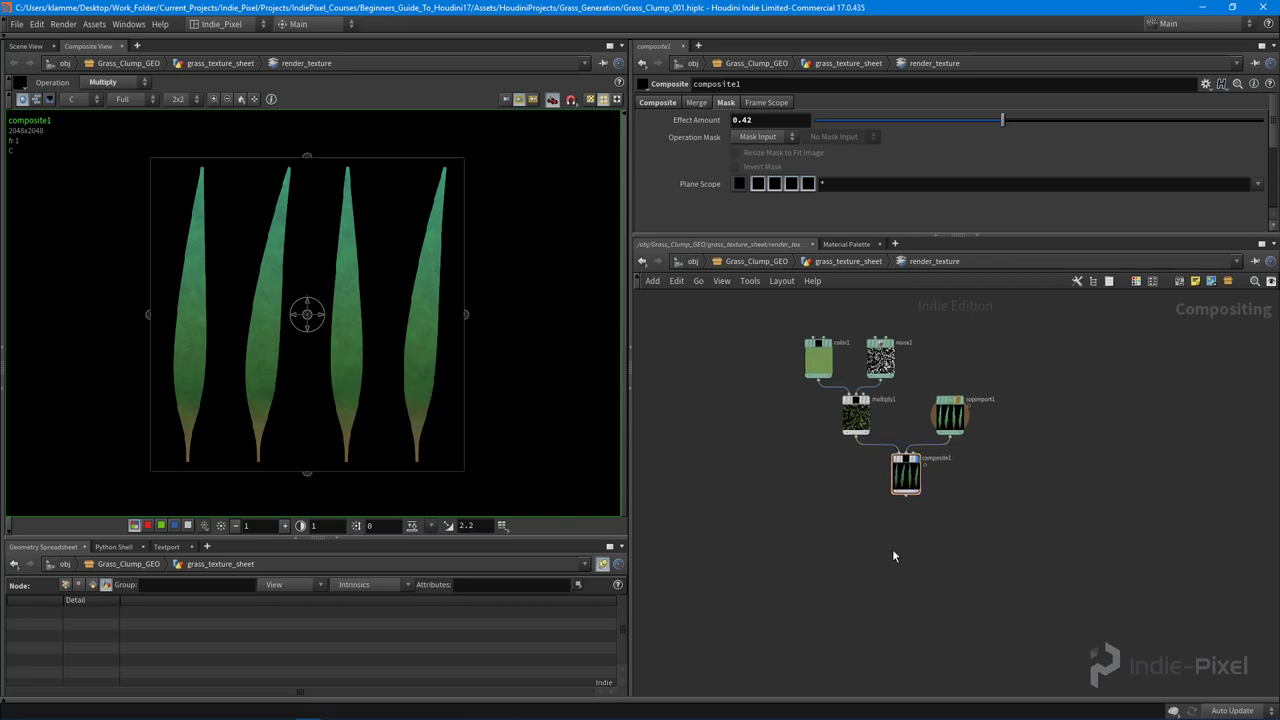
{"action": "scroll", "coordinate": [894, 550], "scroll_direction": "up", "scroll_amount": 3}
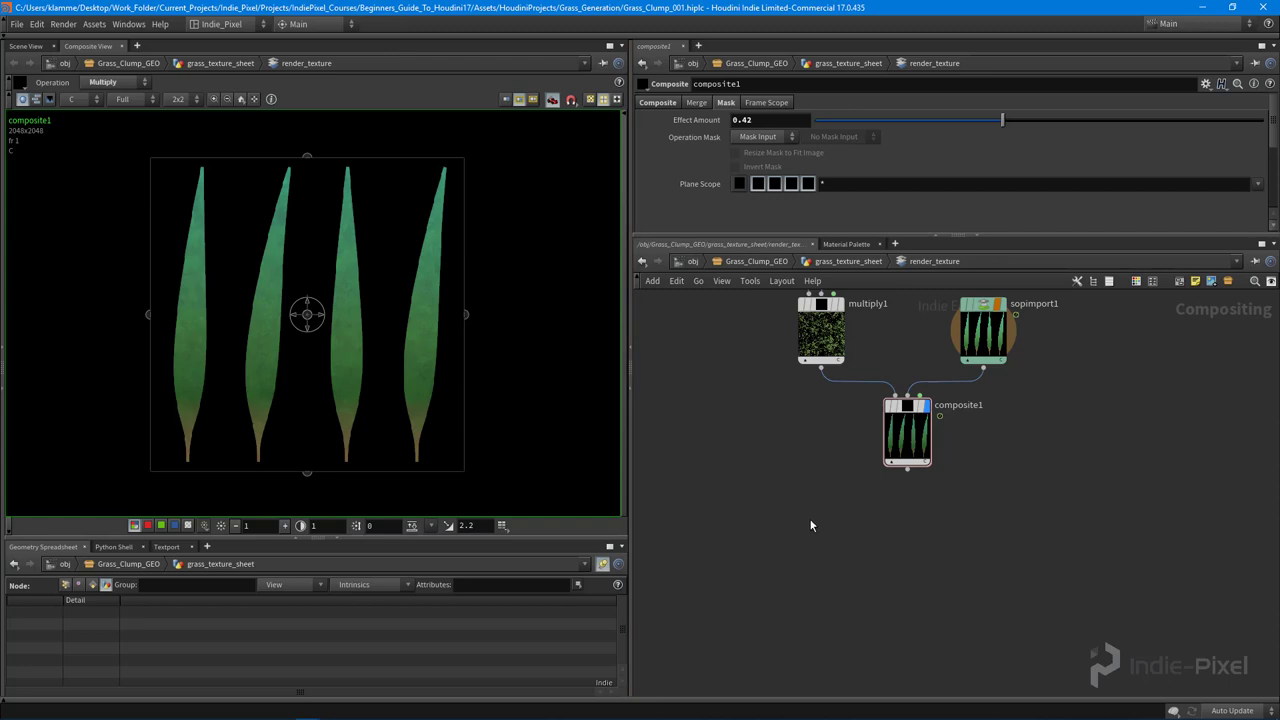
{"action": "key", "text": "Tab"}
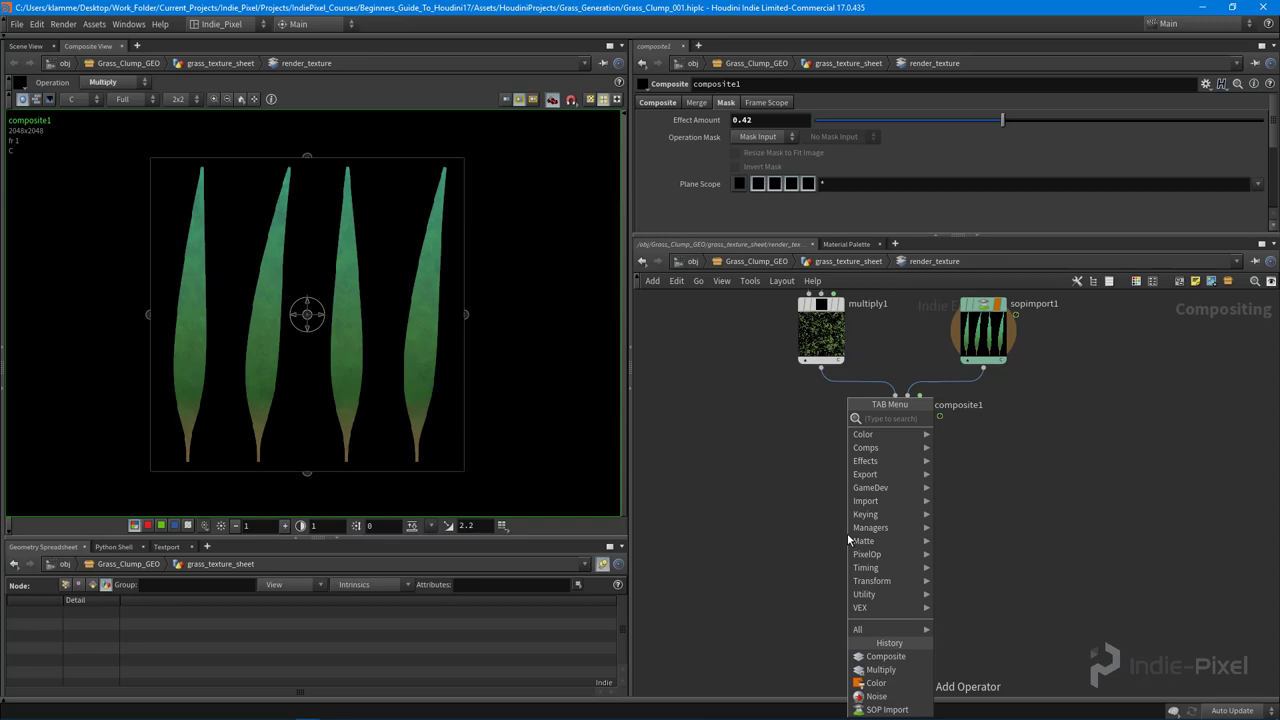
{"action": "type", "text": "rop"}
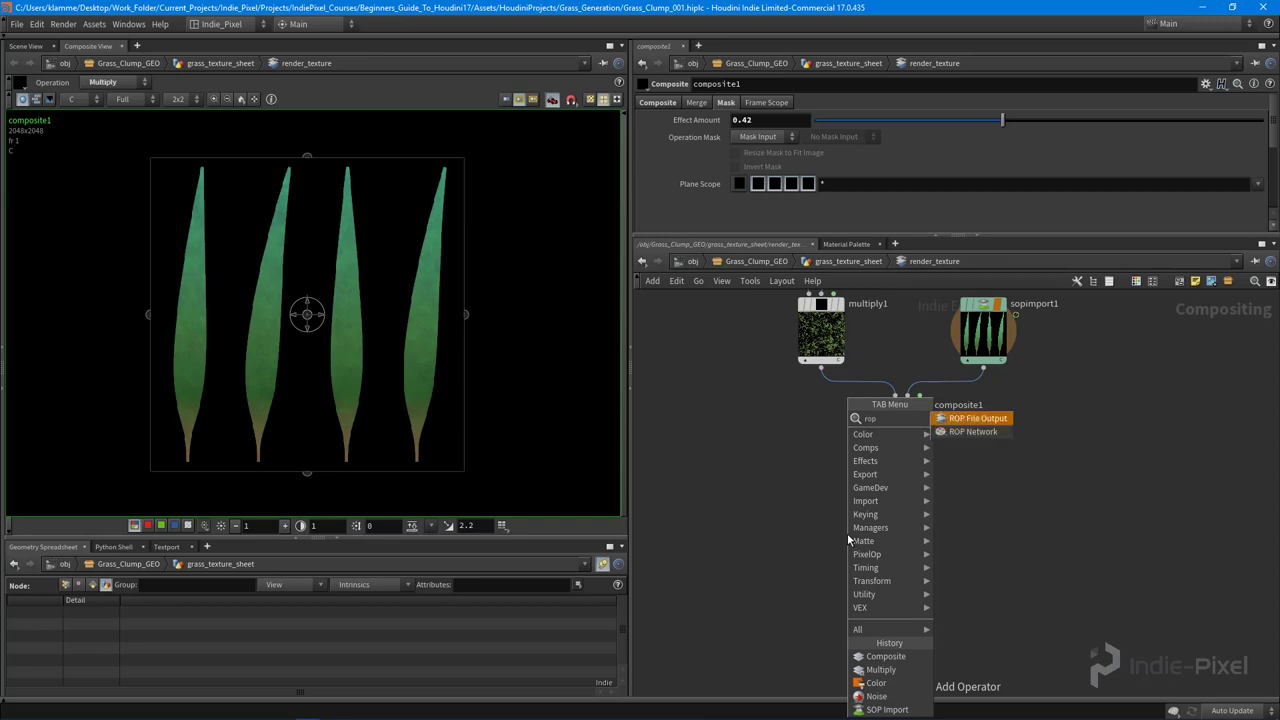
{"action": "left_click", "coordinate": [953, 422]}
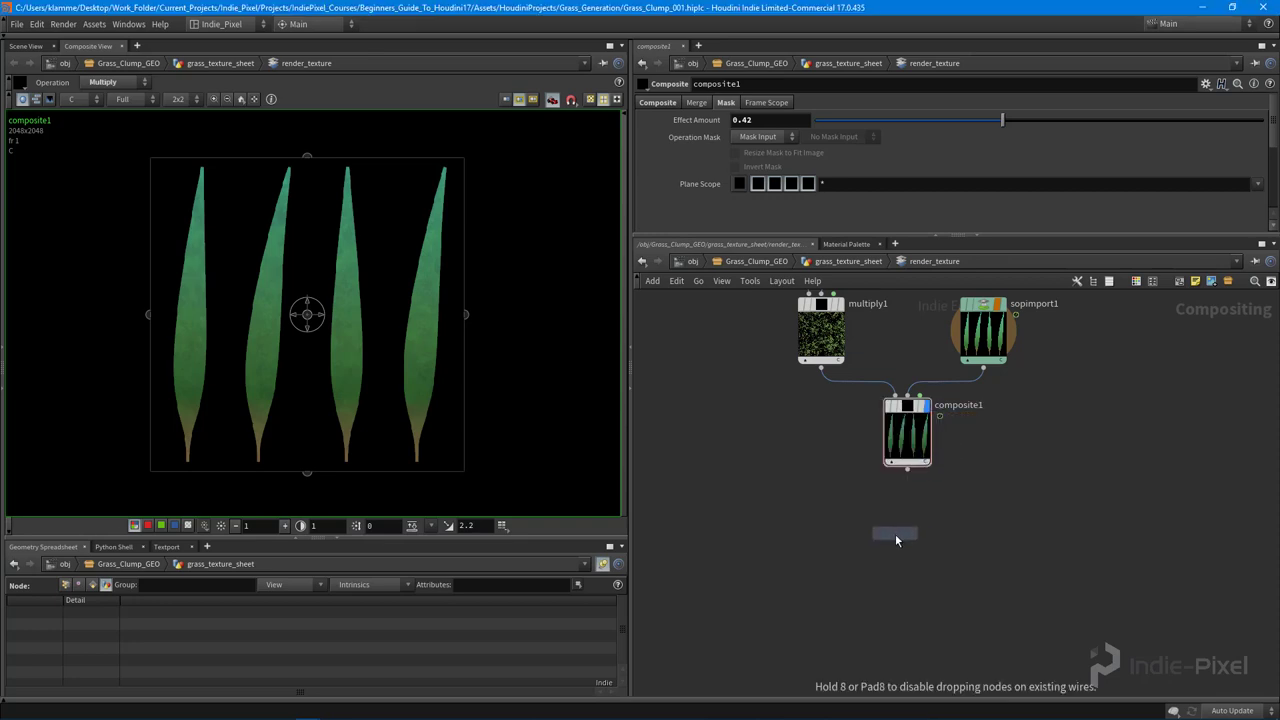
{"action": "left_click", "coordinate": [910, 543]}
{"action": "scroll", "coordinate": [958, 512], "scroll_direction": "up", "scroll_amount": 2}
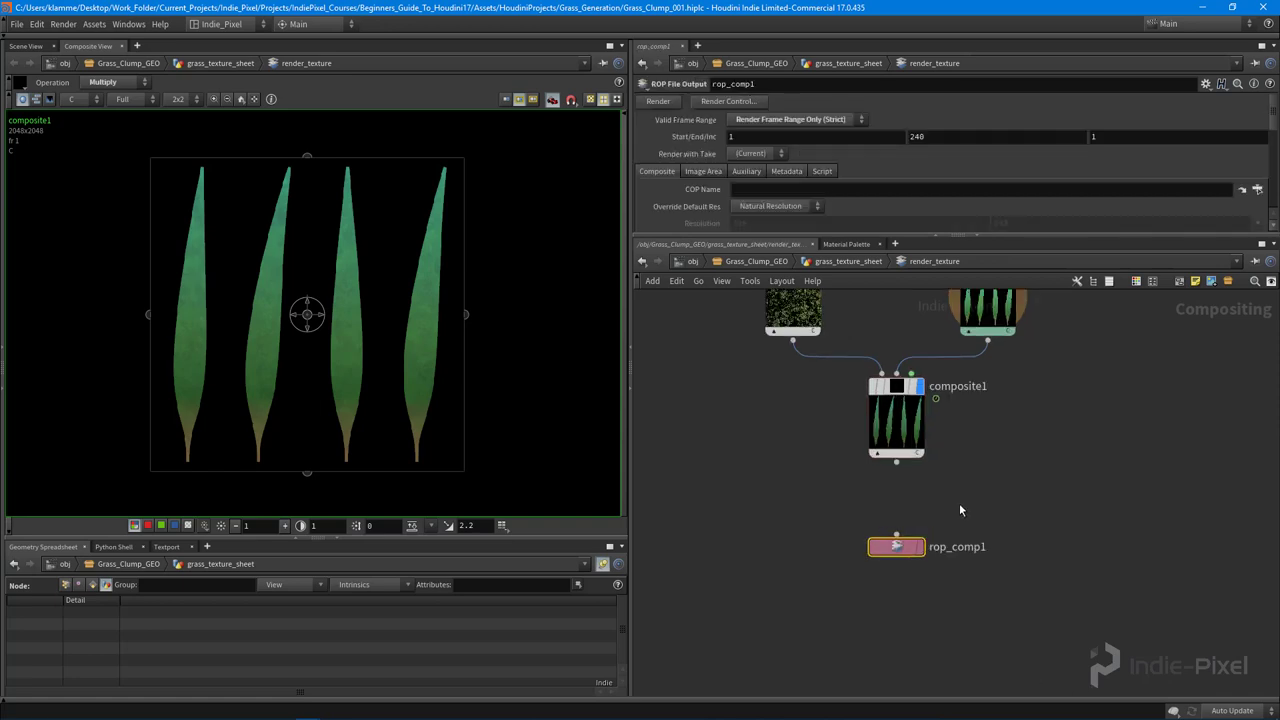
{"action": "left_click", "coordinate": [898, 463]}
{"action": "left_click", "coordinate": [896, 537]}
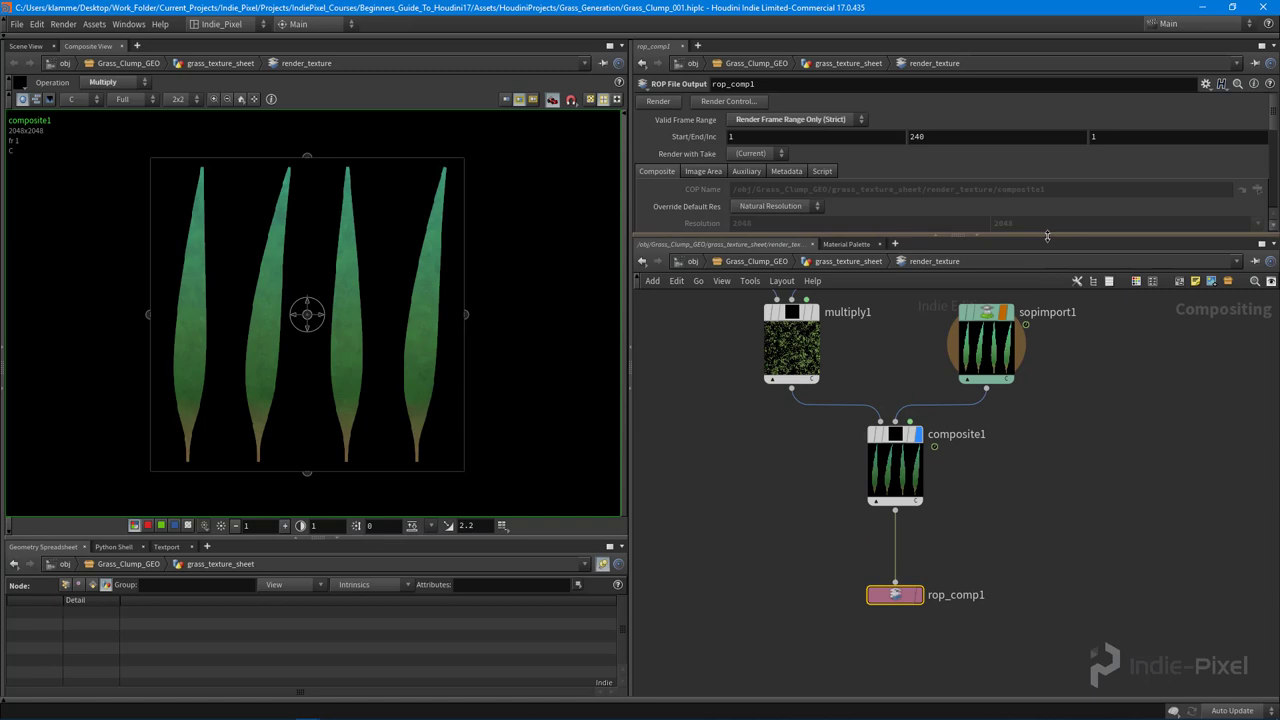
Set the ROP File Output node's Valid Frame Range to Render Current Frame
{"action": "left_click_drag", "start_coordinate": [1047, 236], "coordinate": [1043, 302]}
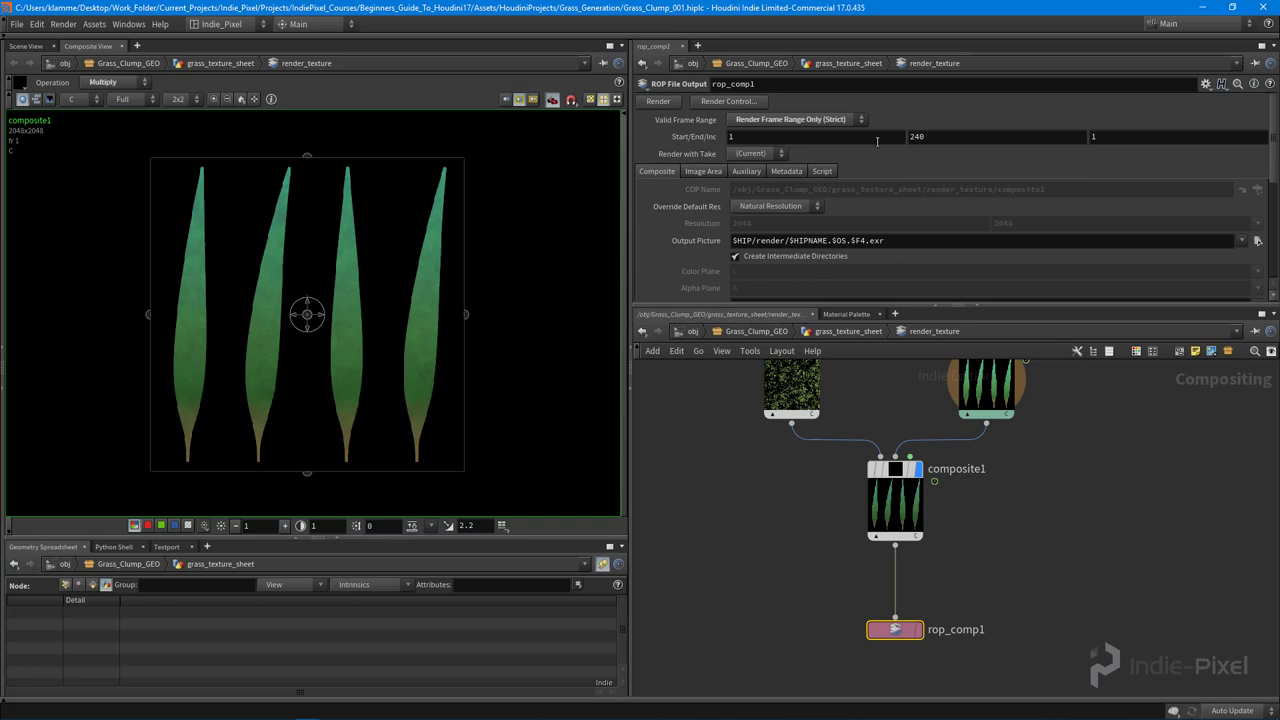
{"action": "scroll", "coordinate": [933, 212], "scroll_direction": "down", "scroll_amount": 1}
{"action": "scroll", "coordinate": [935, 225], "scroll_direction": "up", "scroll_amount": 1}
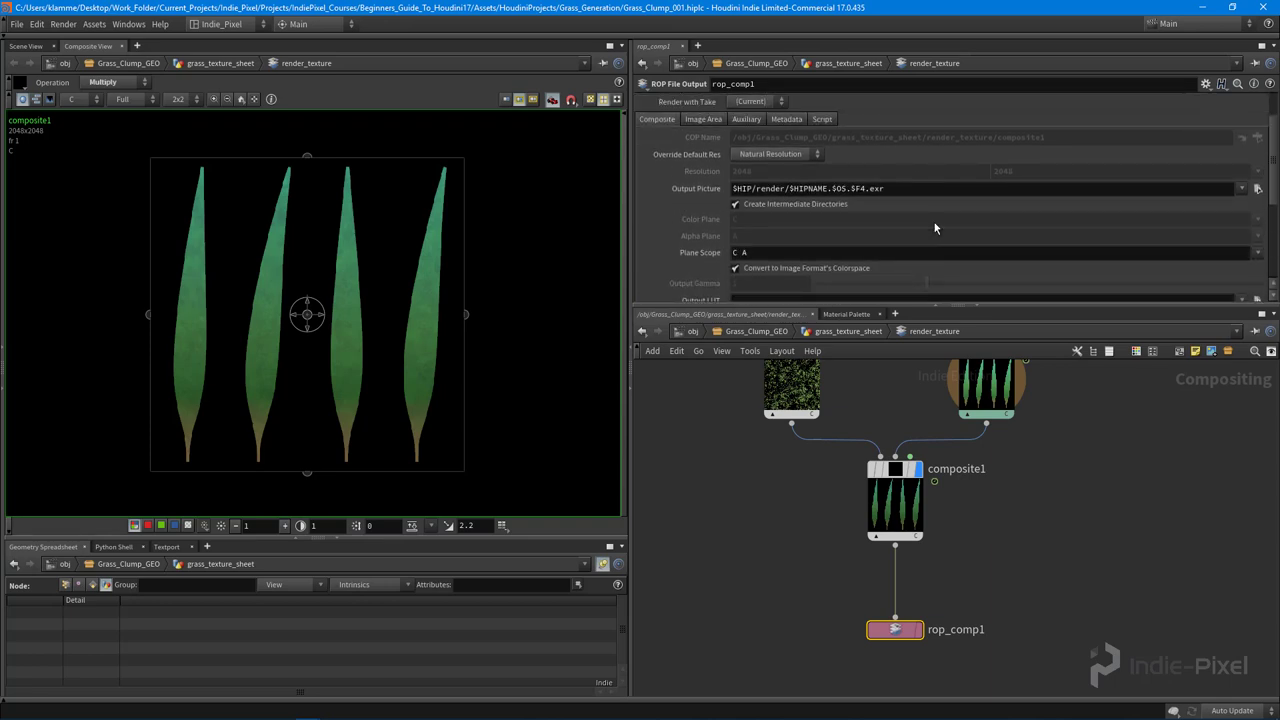
{"action": "scroll", "coordinate": [937, 231], "scroll_direction": "up", "scroll_amount": 2}
{"action": "left_click", "coordinate": [775, 120]}
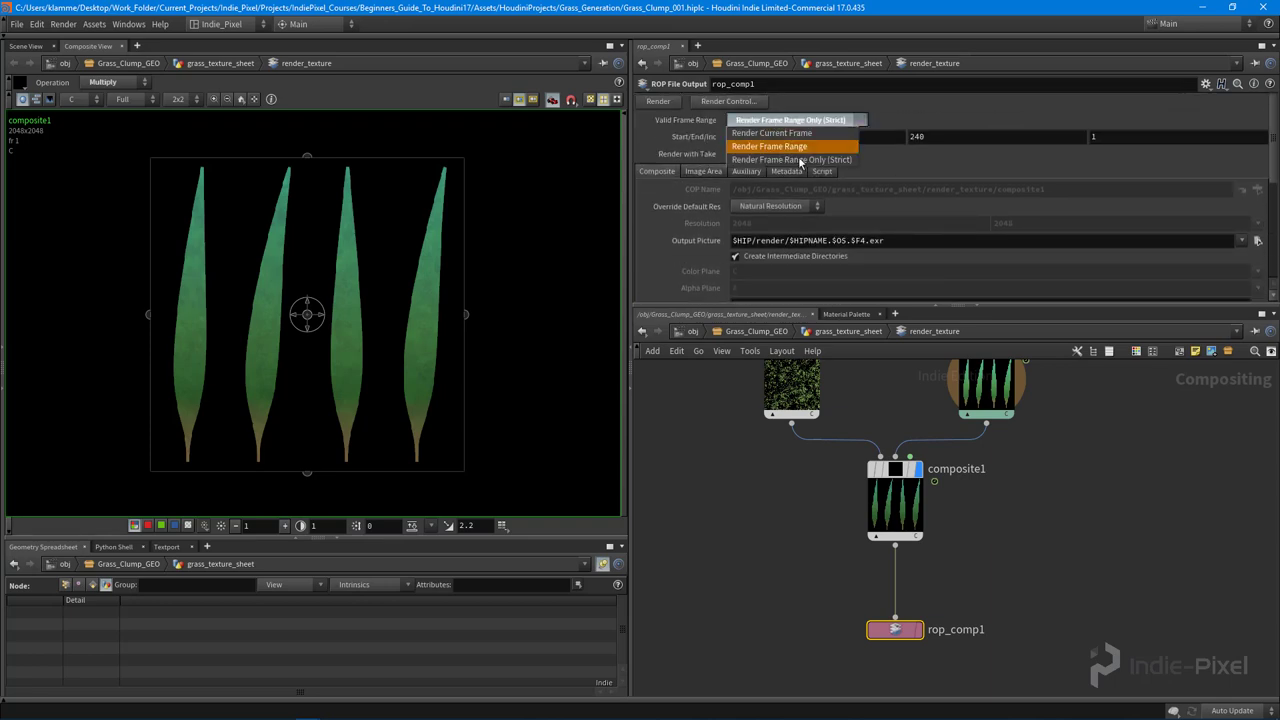
{"action": "left_click", "coordinate": [790, 135]}
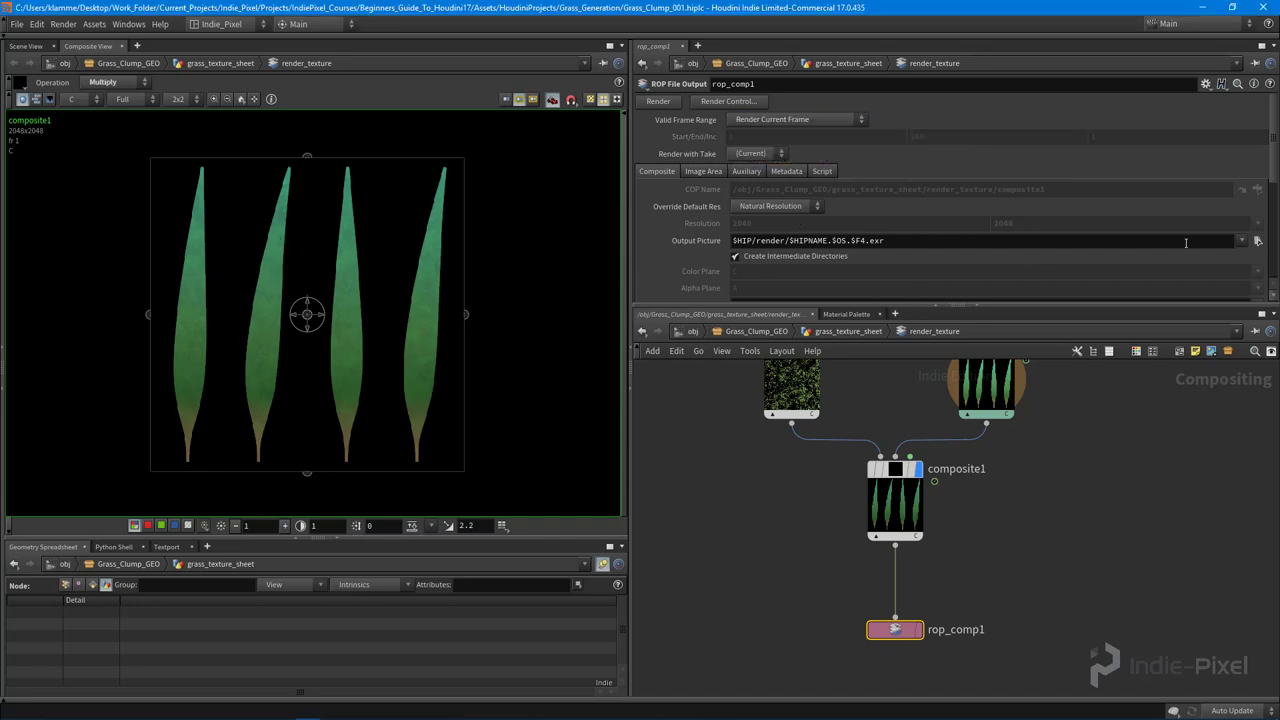
Browse for the Output Picture location to $HOME/IndiePixel/IP_Houdini17_Bootcamp/Assets/IP_Houdini17_Bootcamp/Art/Textures
{"action": "left_click", "coordinate": [1256, 241]}
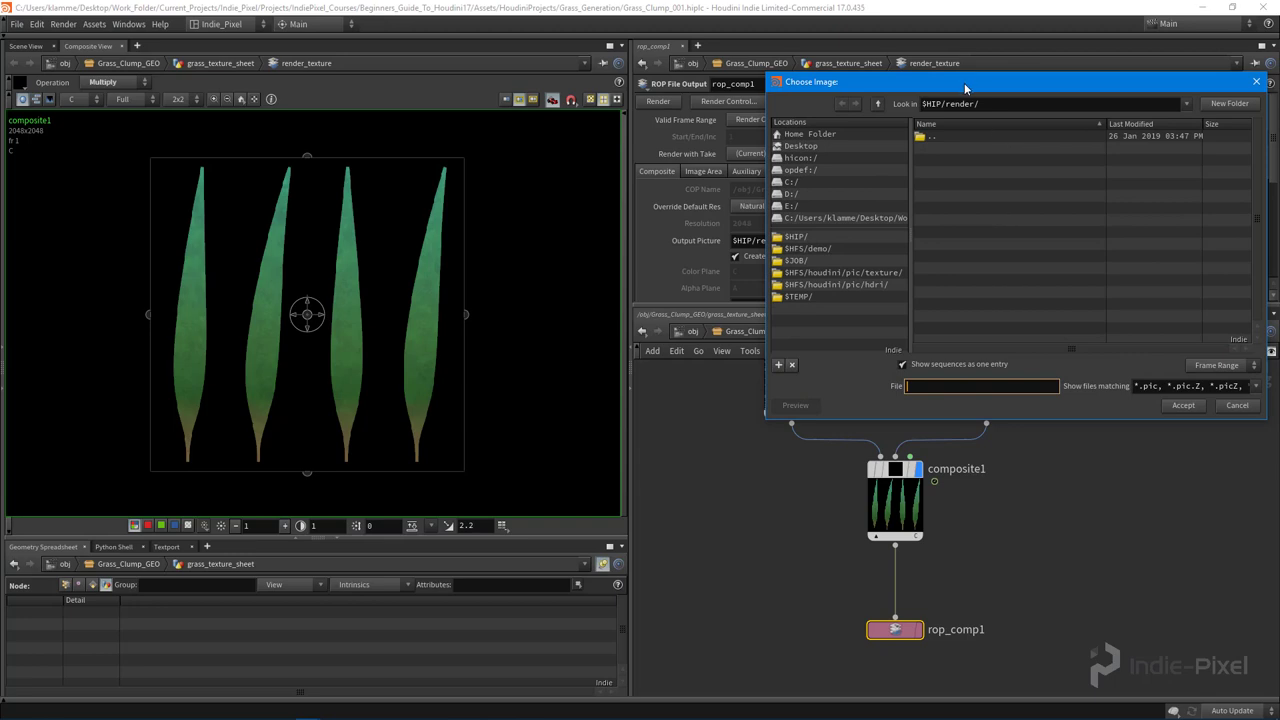
{"action": "left_click_drag", "start_coordinate": [965, 88], "coordinate": [731, 107]}
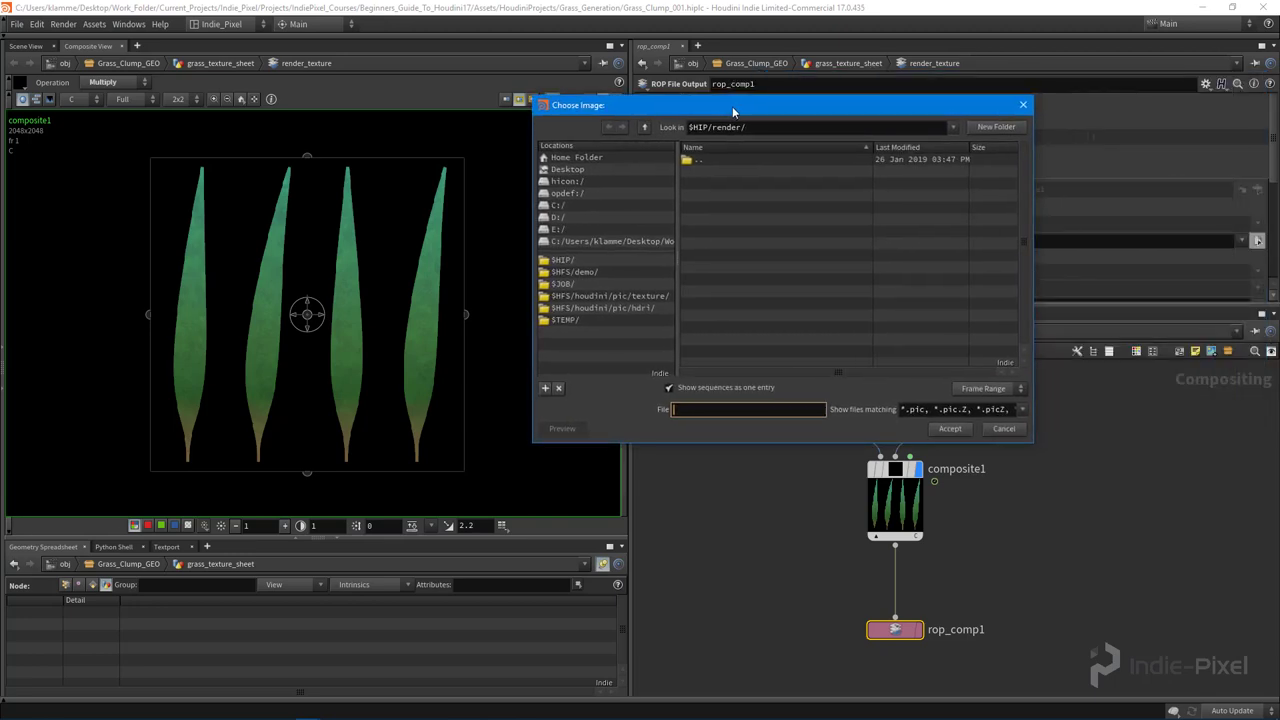
{"action": "left_click", "coordinate": [566, 169]}
{"action": "left_click", "coordinate": [583, 158]}
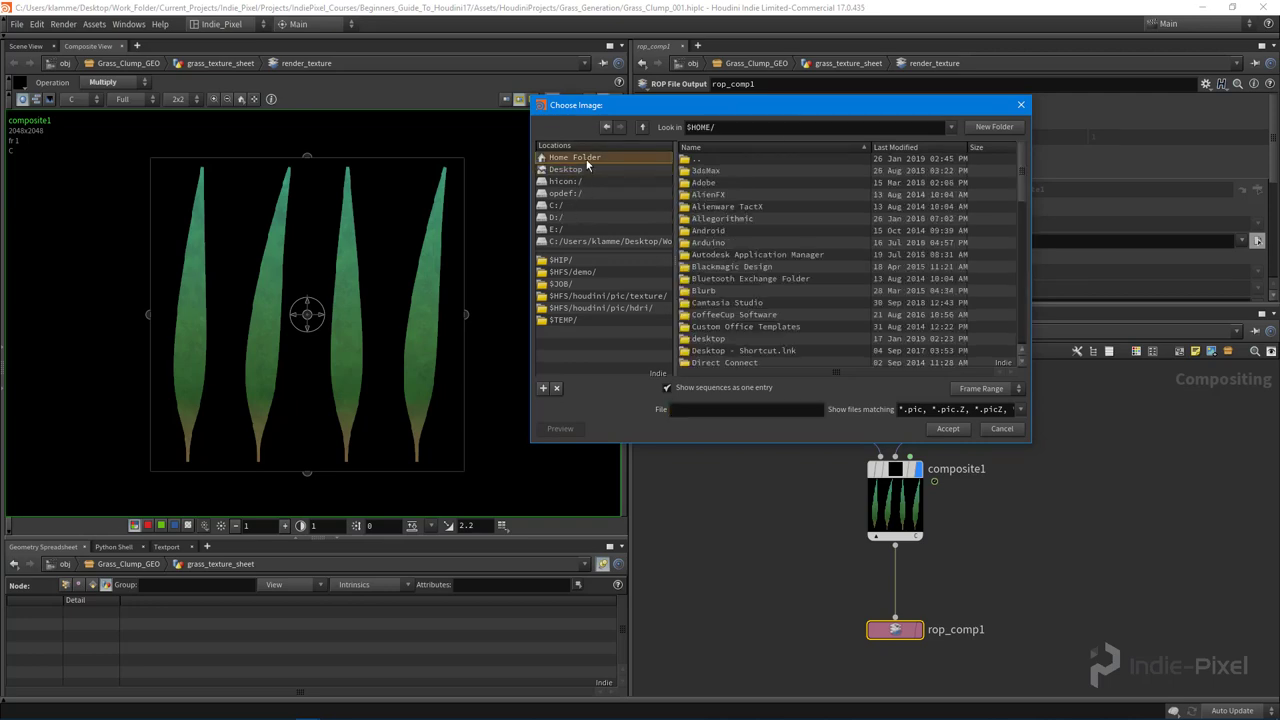
{"action": "scroll", "coordinate": [765, 209], "scroll_direction": "down", "scroll_amount": 3}
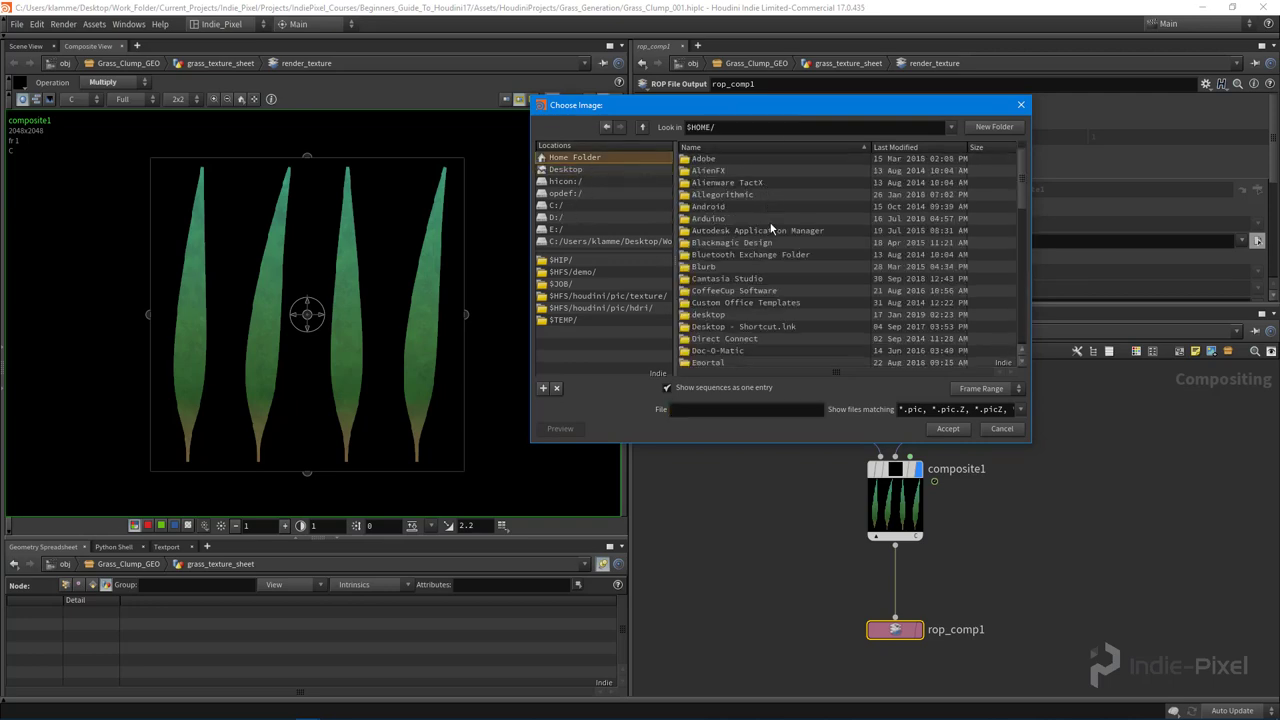
{"action": "scroll", "coordinate": [770, 237], "scroll_direction": "down", "scroll_amount": 6}
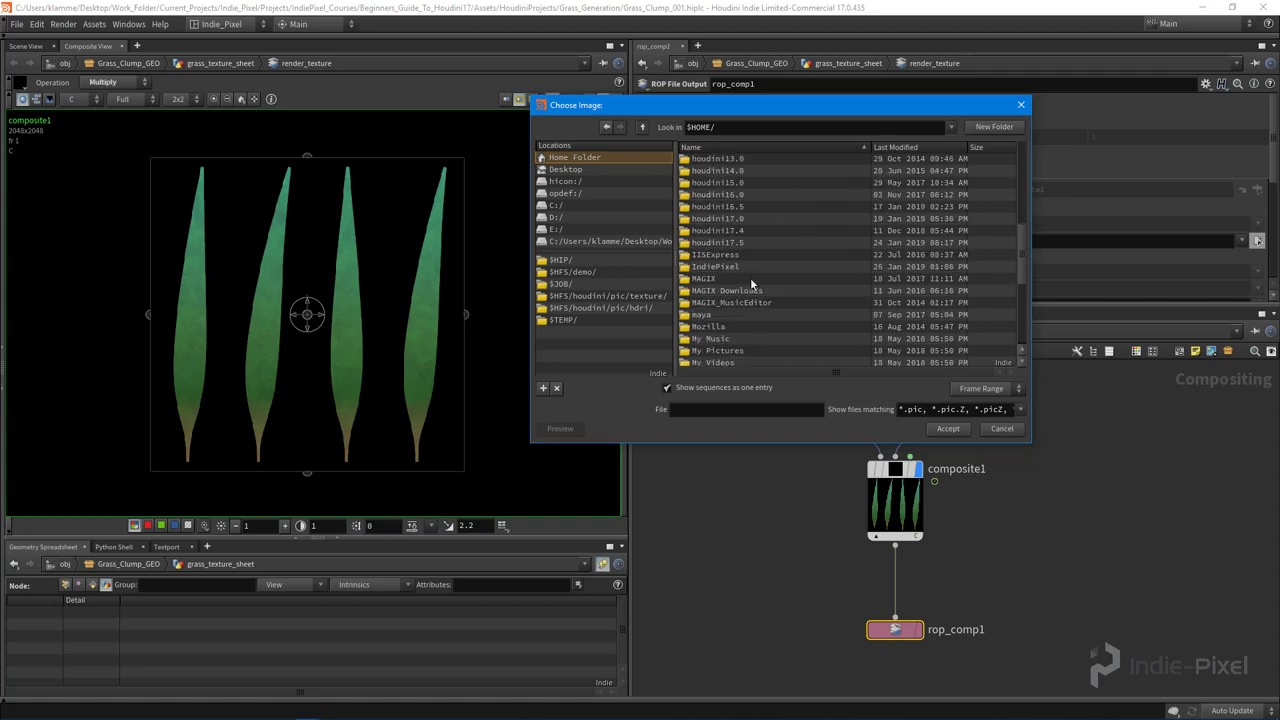
{"action": "double_click", "coordinate": [740, 268]}
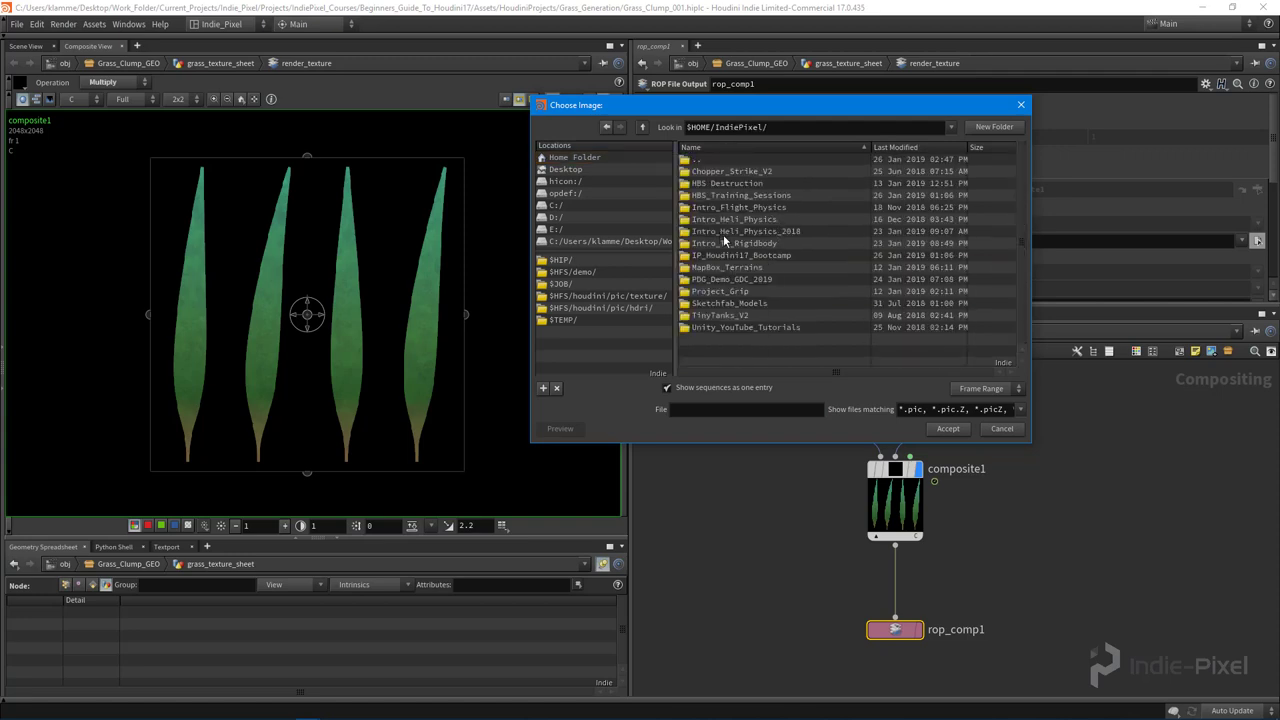
{"action": "double_click", "coordinate": [749, 256]}
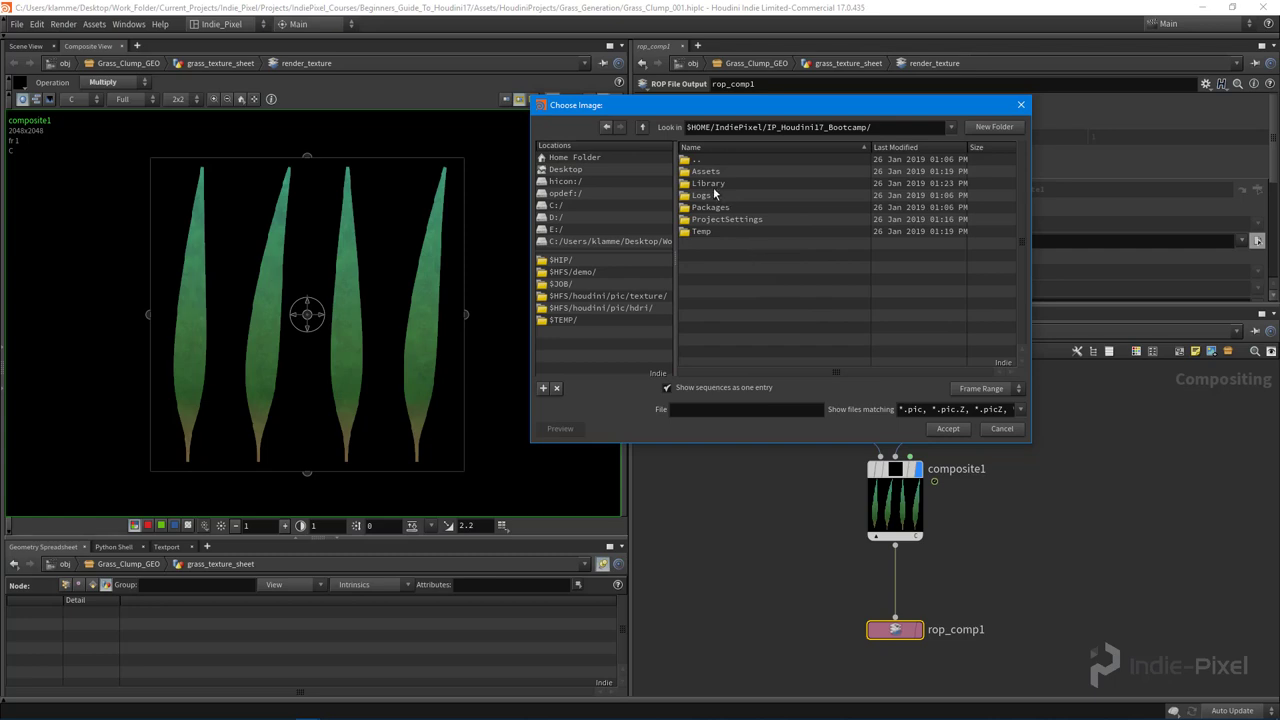
{"action": "double_click", "coordinate": [710, 172]}
{"action": "double_click", "coordinate": [754, 208]}
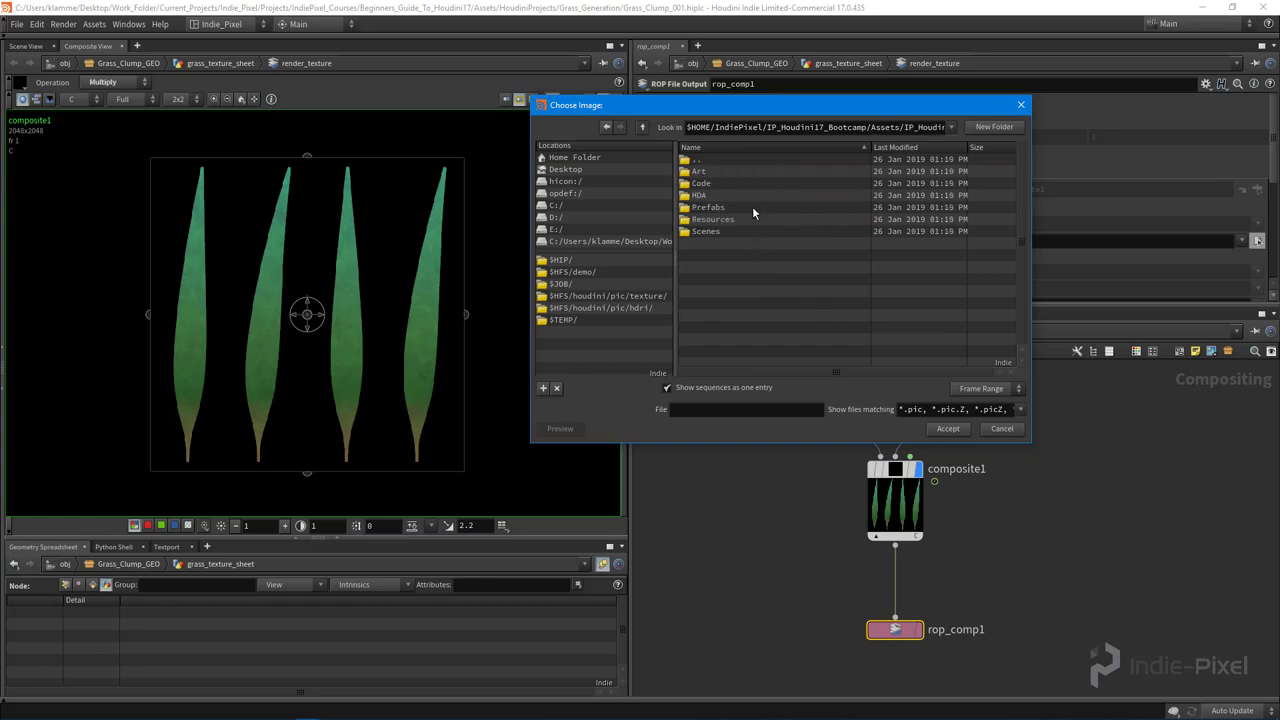
{"action": "double_click", "coordinate": [706, 173]}
{"action": "double_click", "coordinate": [711, 231]}
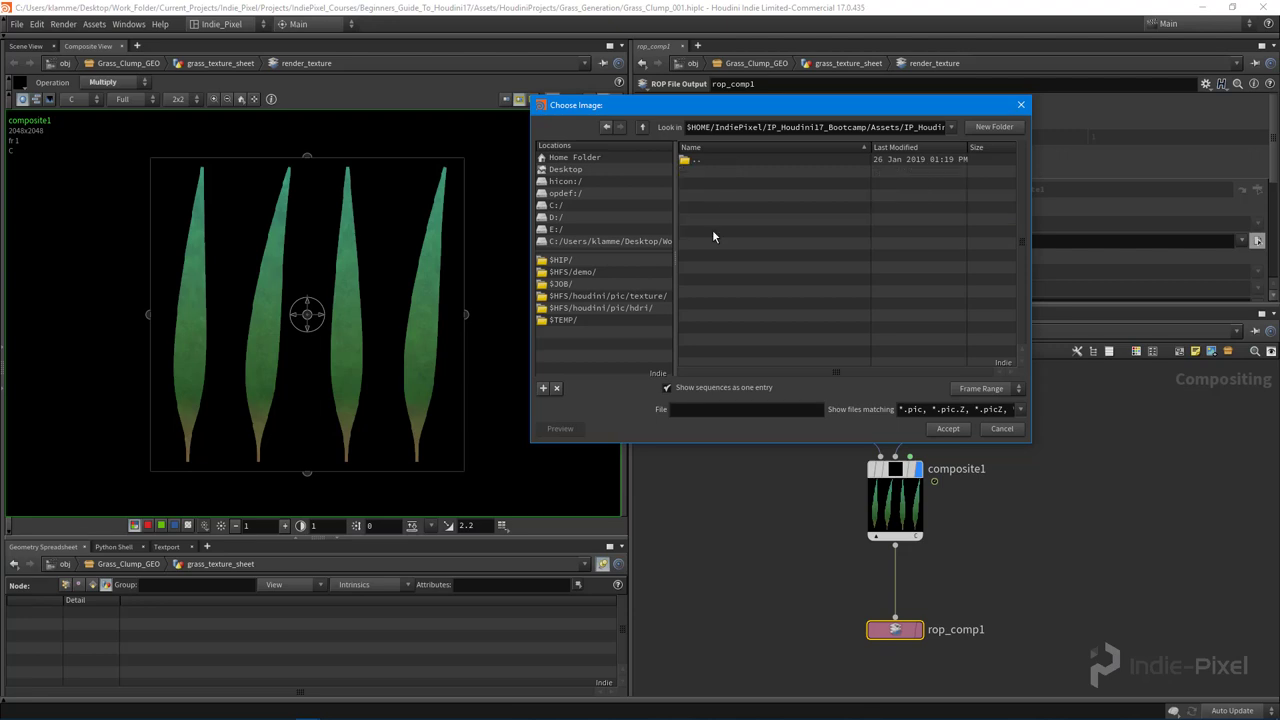
Create a new folder named Grasses inside the Textures folder
{"action": "left_click", "coordinate": [987, 128]}
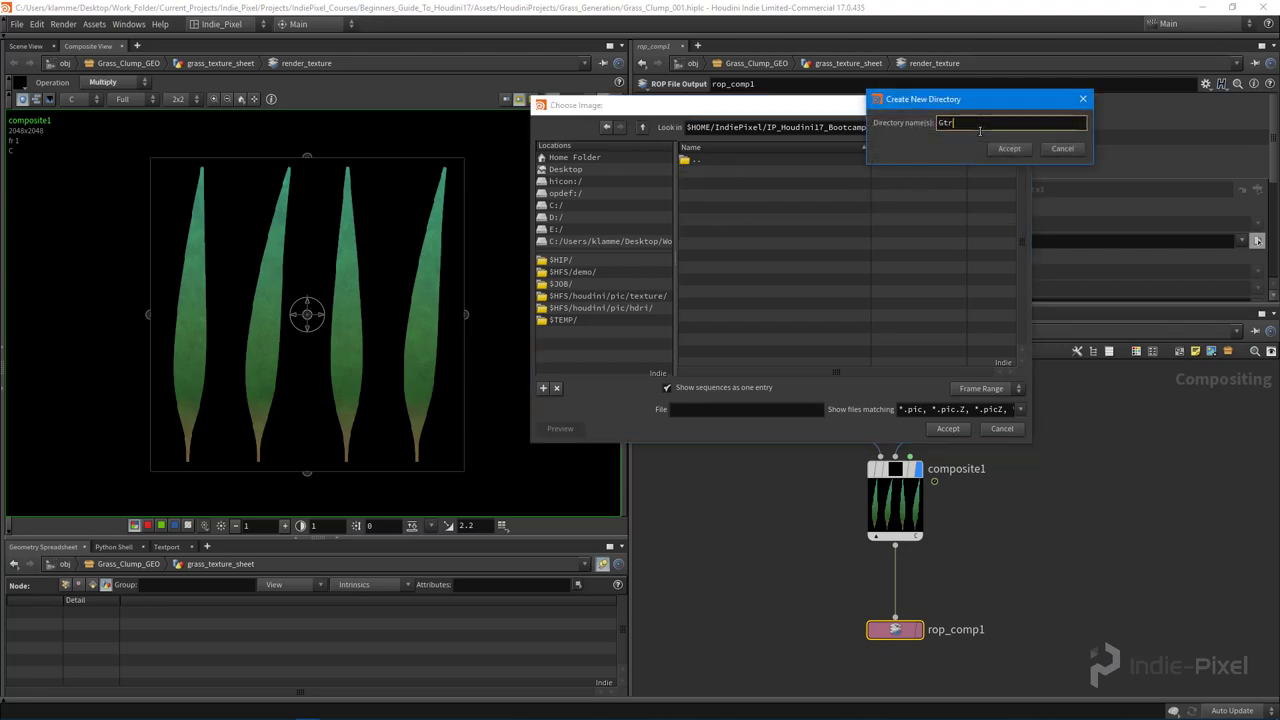
{"action": "type", "text": "Grasses"}
{"action": "left_click", "coordinate": [1009, 148]}
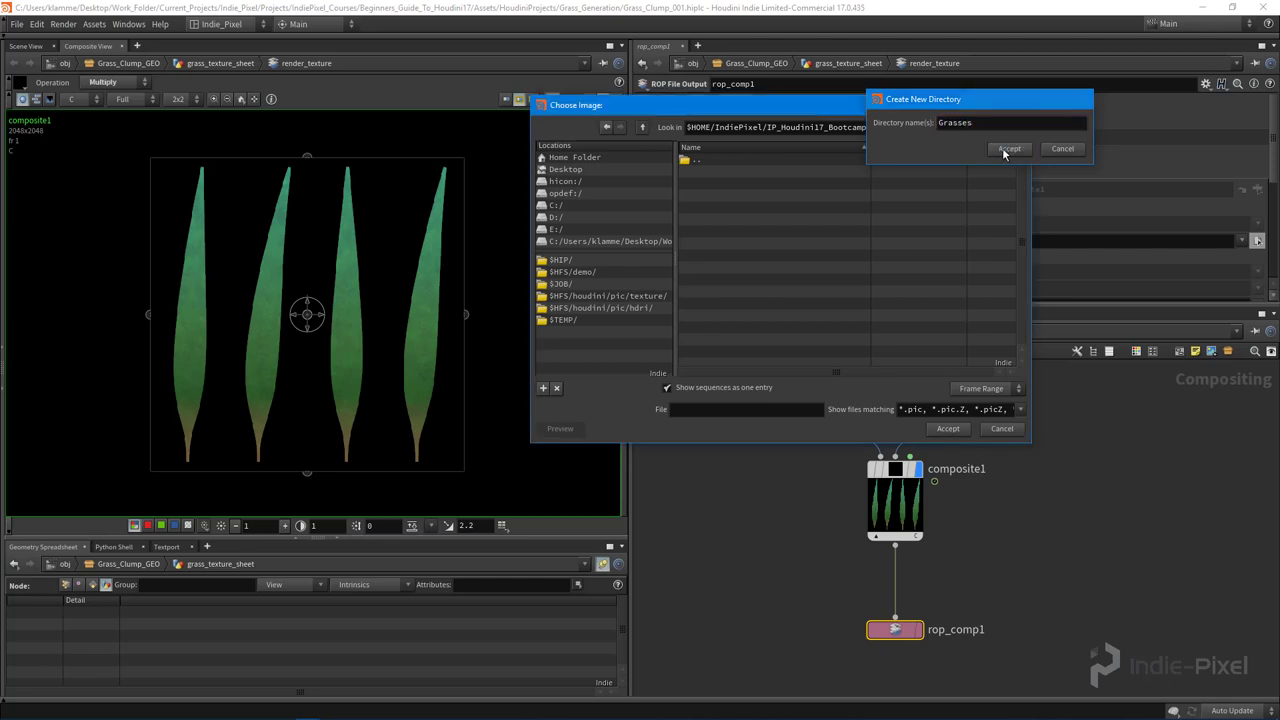
Name the output image basic_grass_001_d.tga in the Grasses folder, accept it, and review the output's plane settings
{"action": "left_click", "coordinate": [735, 410]}
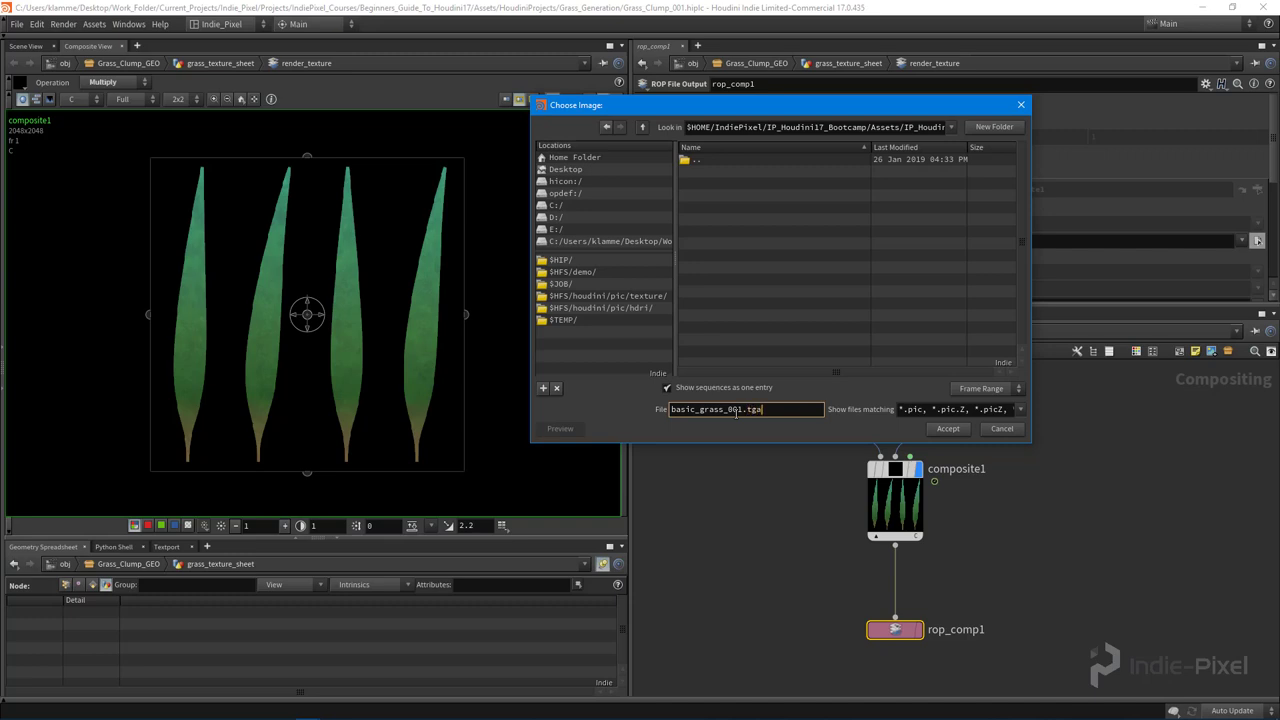
{"action": "type", "text": "_d"}
{"action": "key", "text": "Return"}
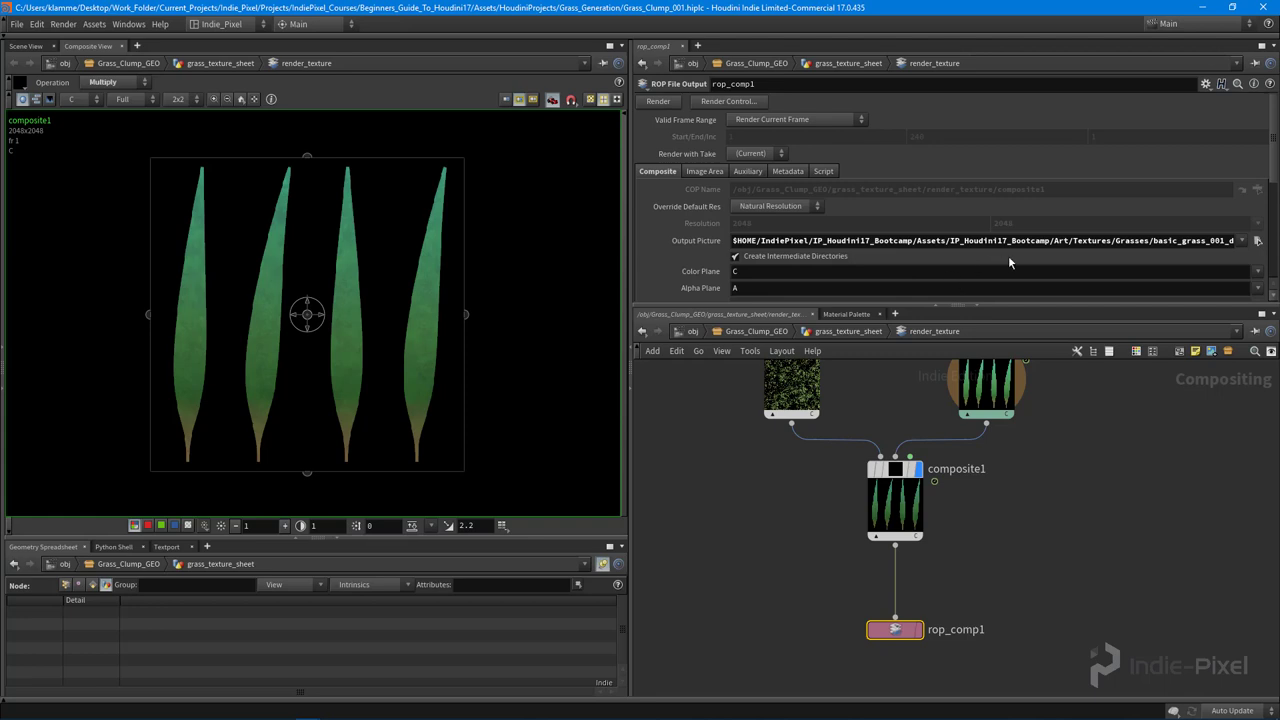
{"action": "scroll", "coordinate": [1024, 260], "scroll_direction": "down", "scroll_amount": 2}
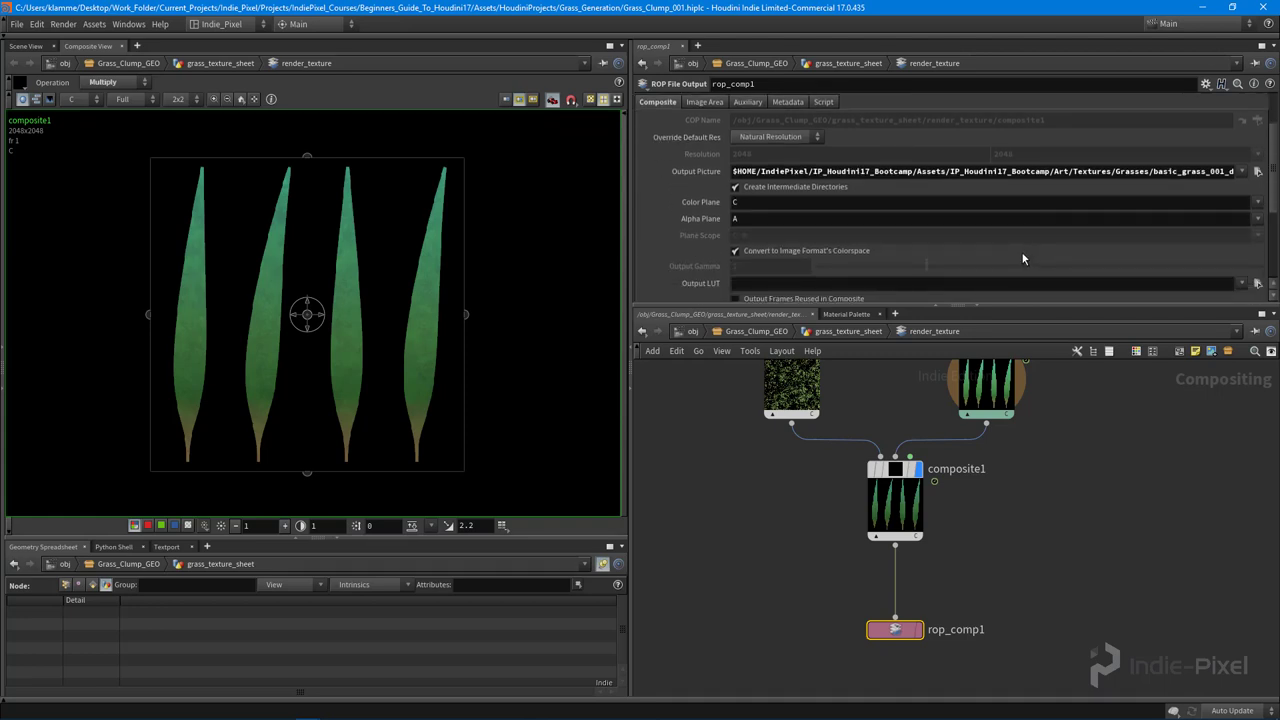
{"action": "scroll", "coordinate": [1022, 259], "scroll_direction": "up", "scroll_amount": 1}
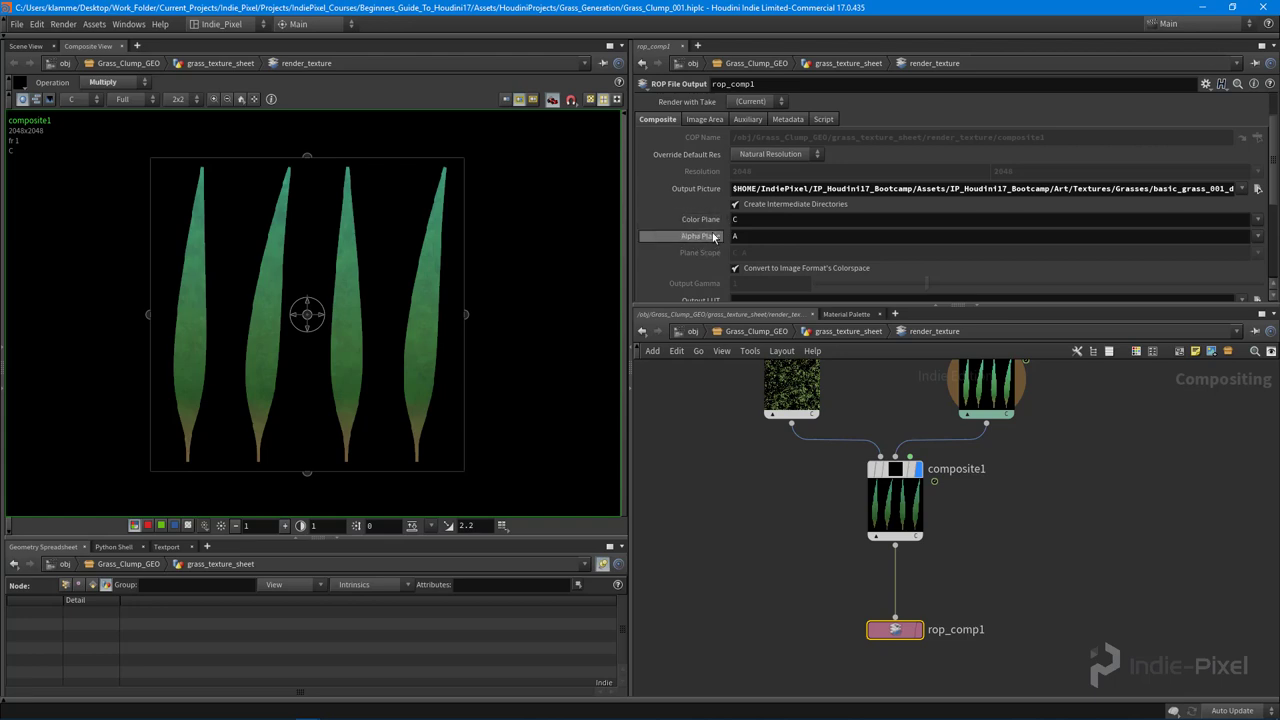
{"action": "left_click", "coordinate": [767, 221]}
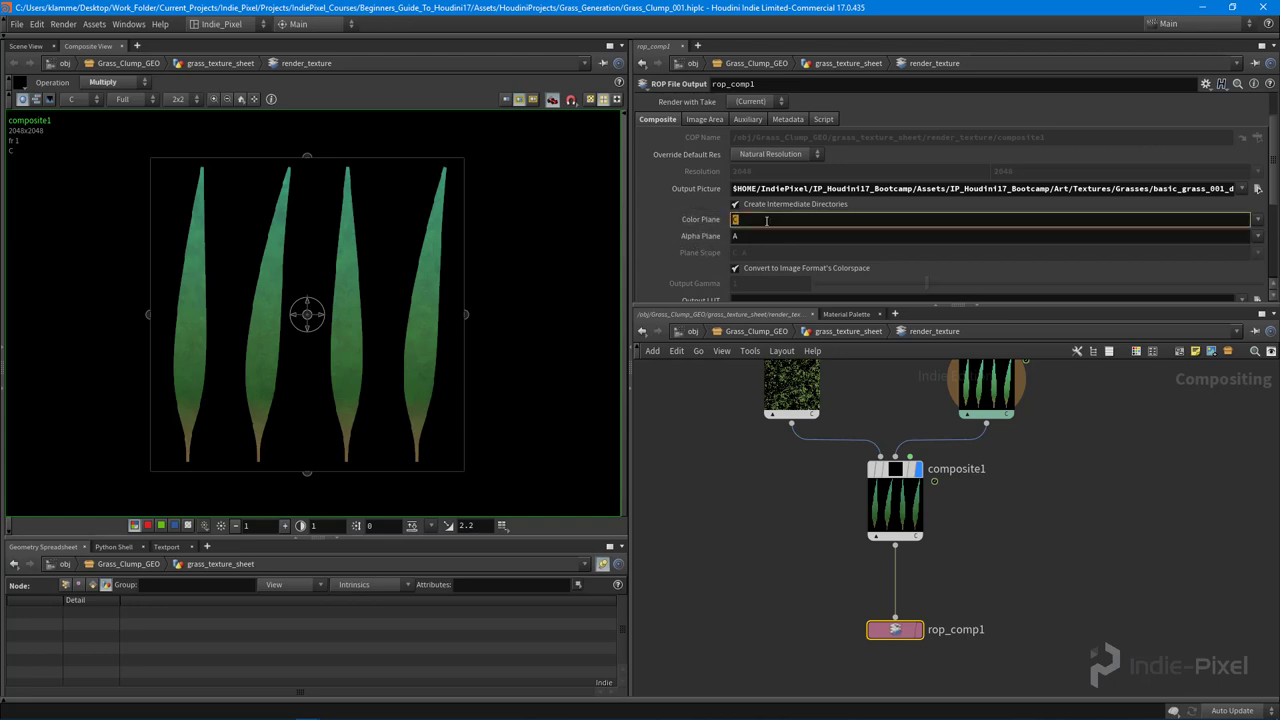
{"action": "left_click", "coordinate": [752, 237]}
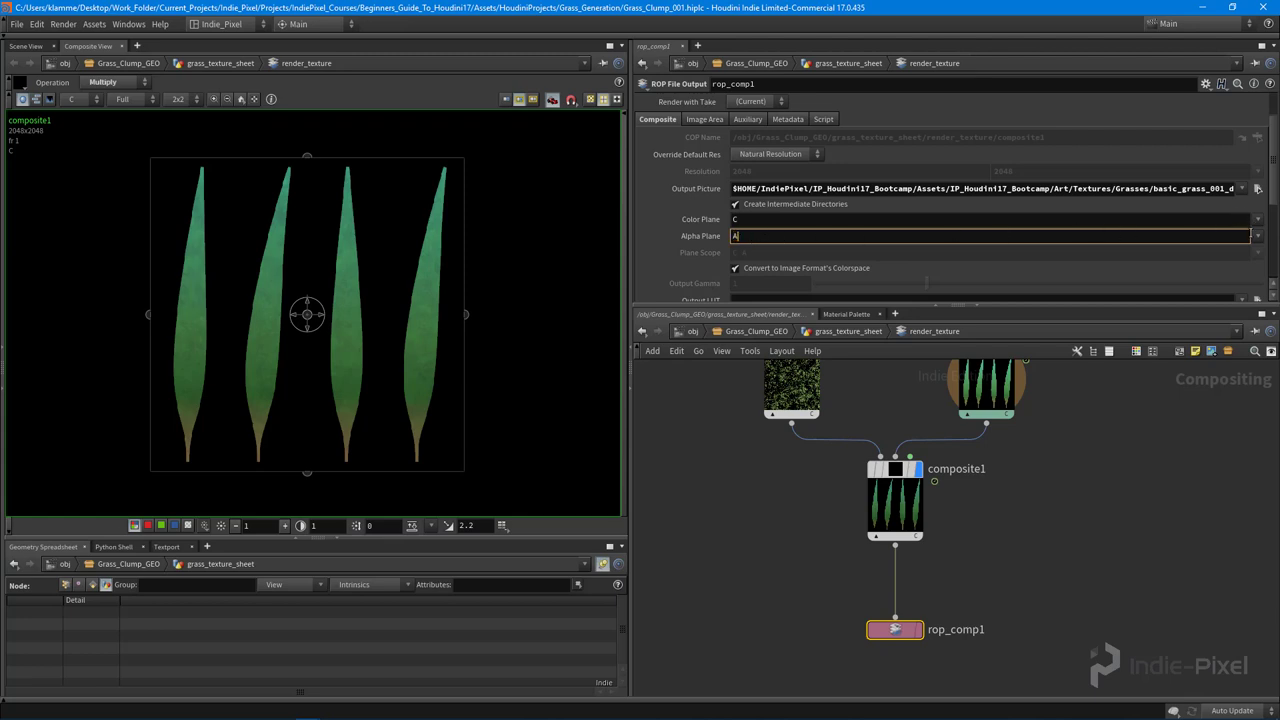
{"action": "left_click", "coordinate": [1257, 237]}
{"action": "left_click", "coordinate": [1247, 291]}
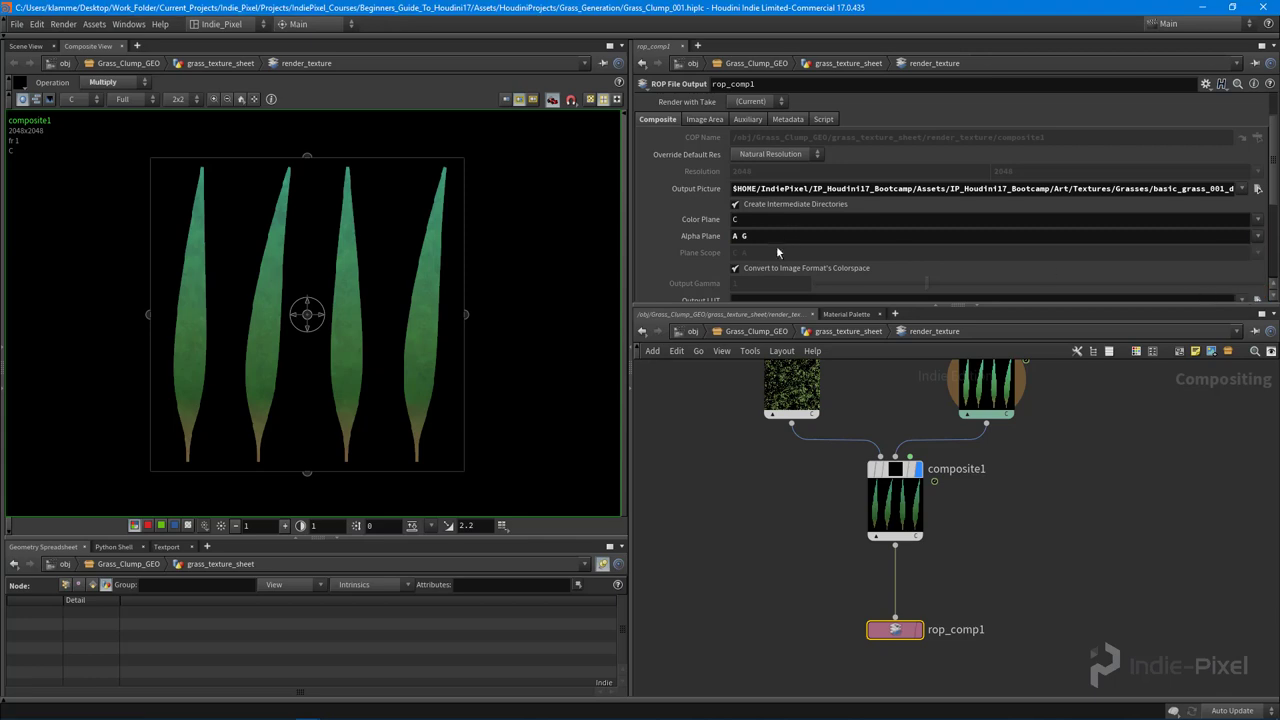
{"action": "left_click", "coordinate": [746, 239]}
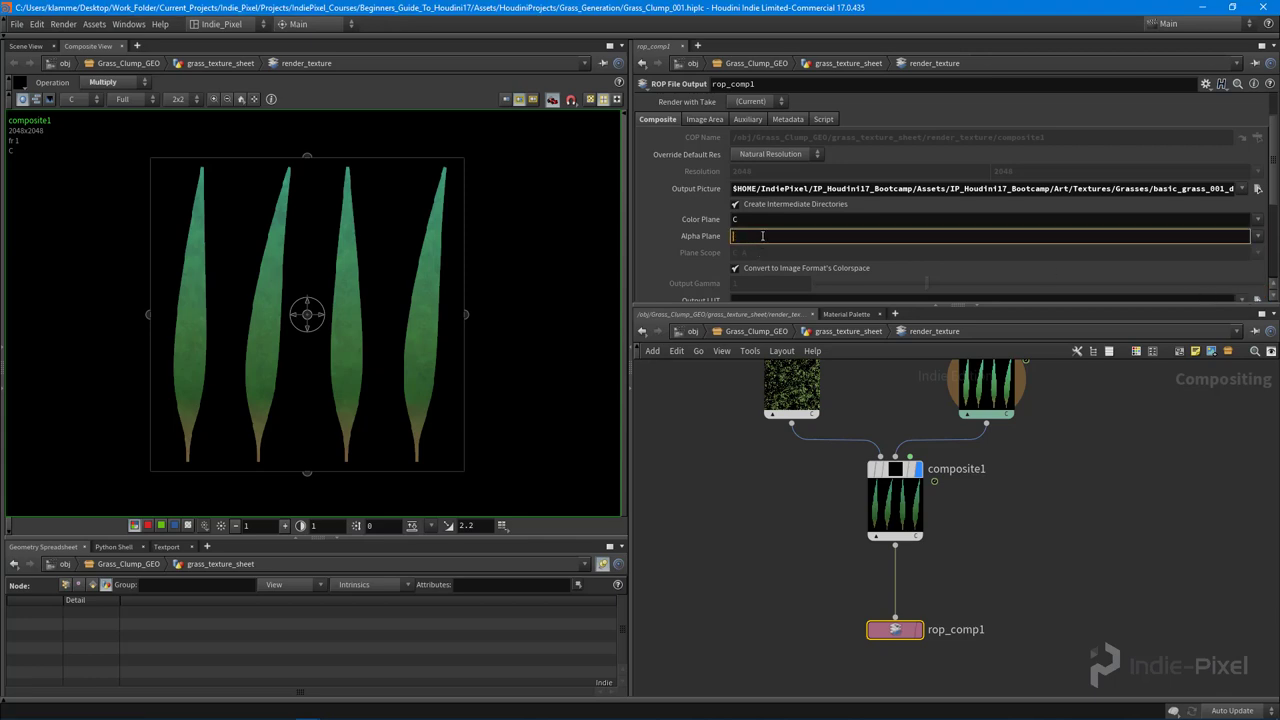
{"action": "type", "text": "A"}
{"action": "key", "text": "Return"}
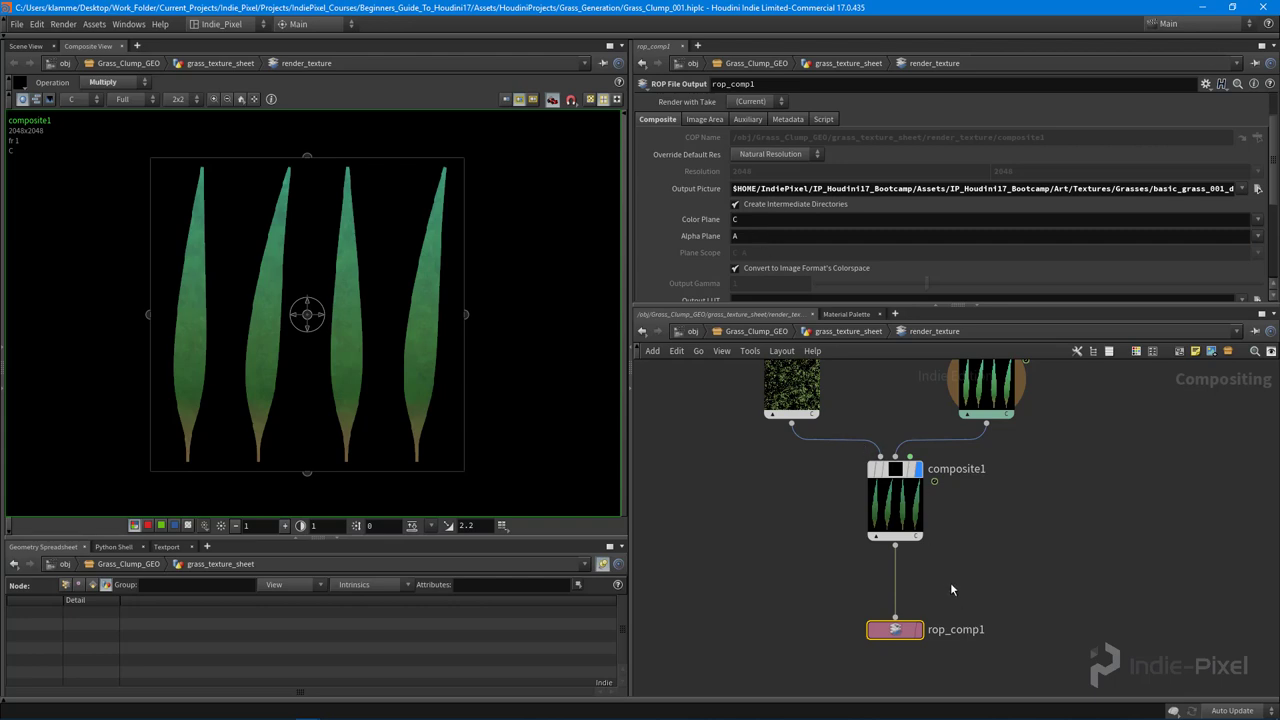
Add a DilateErode node beside composite1 and wire sopimport1's output into its first input
{"action": "middle_click_drag", "start_coordinate": [951, 586], "coordinate": [935, 452]}
{"action": "key", "text": "h"}
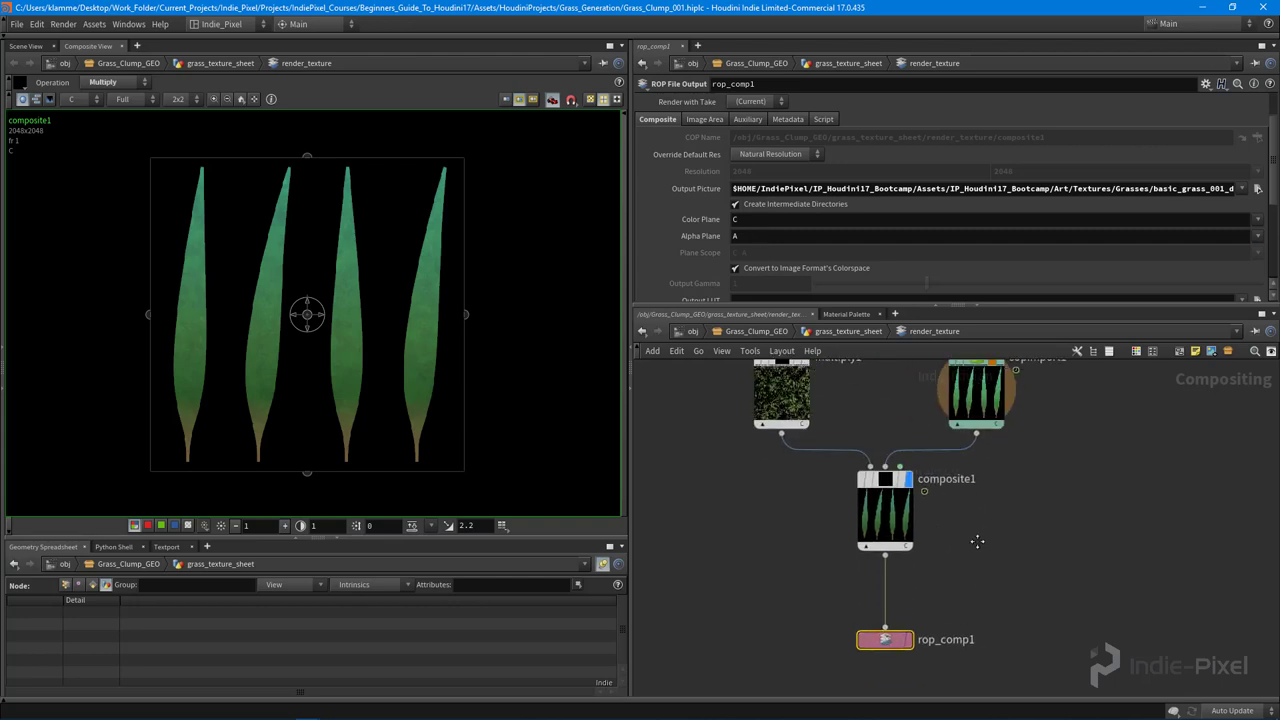
{"action": "scroll", "coordinate": [985, 415], "scroll_direction": "up", "scroll_amount": 4}
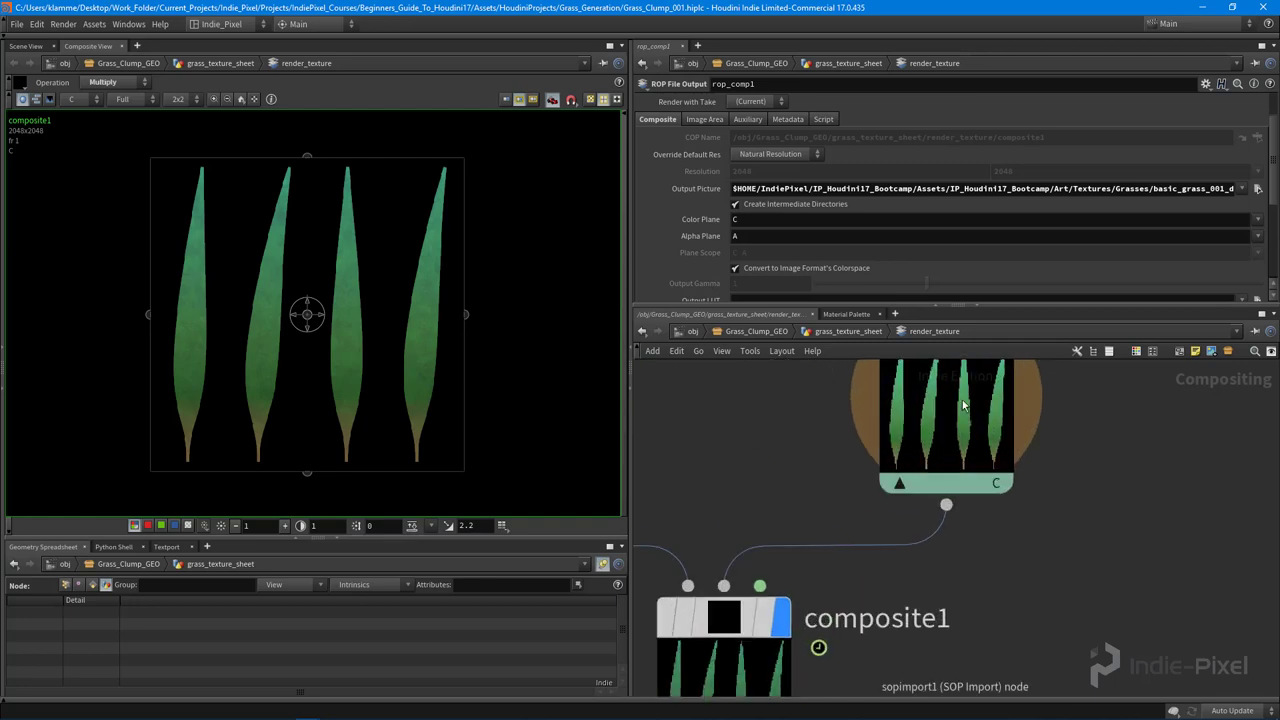
{"action": "scroll", "coordinate": [1060, 490], "scroll_direction": "down", "scroll_amount": 3}
{"action": "key", "text": "Tab"}
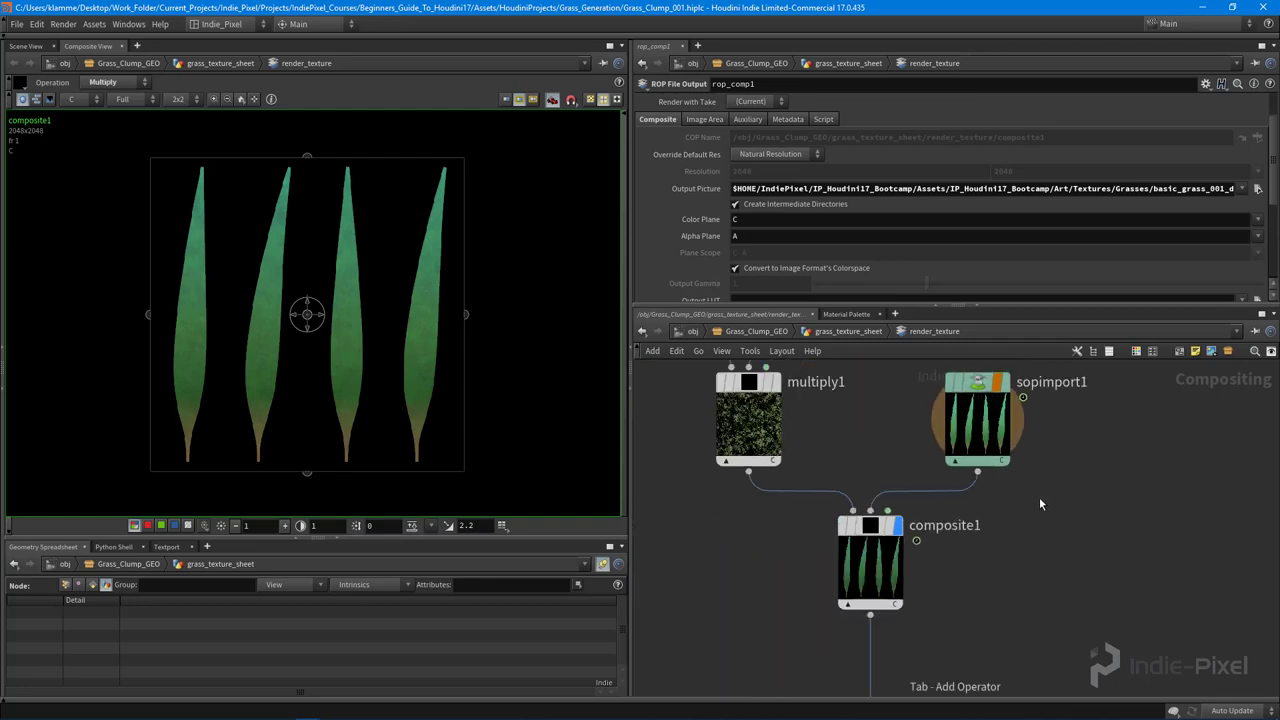
{"action": "type", "text": "di"}
{"action": "key", "text": "Down"}
{"action": "key", "text": "Return"}
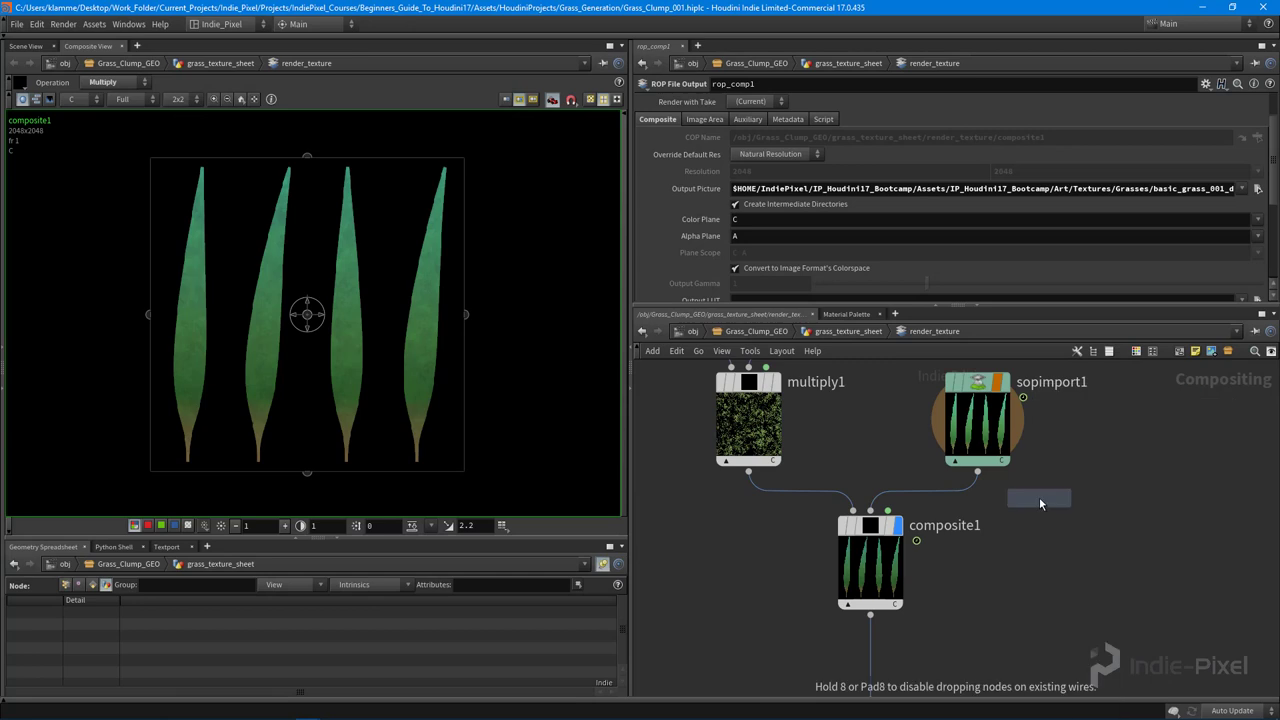
{"action": "left_click", "coordinate": [1080, 525]}
{"action": "left_click_drag", "start_coordinate": [975, 472], "coordinate": [1066, 515]}
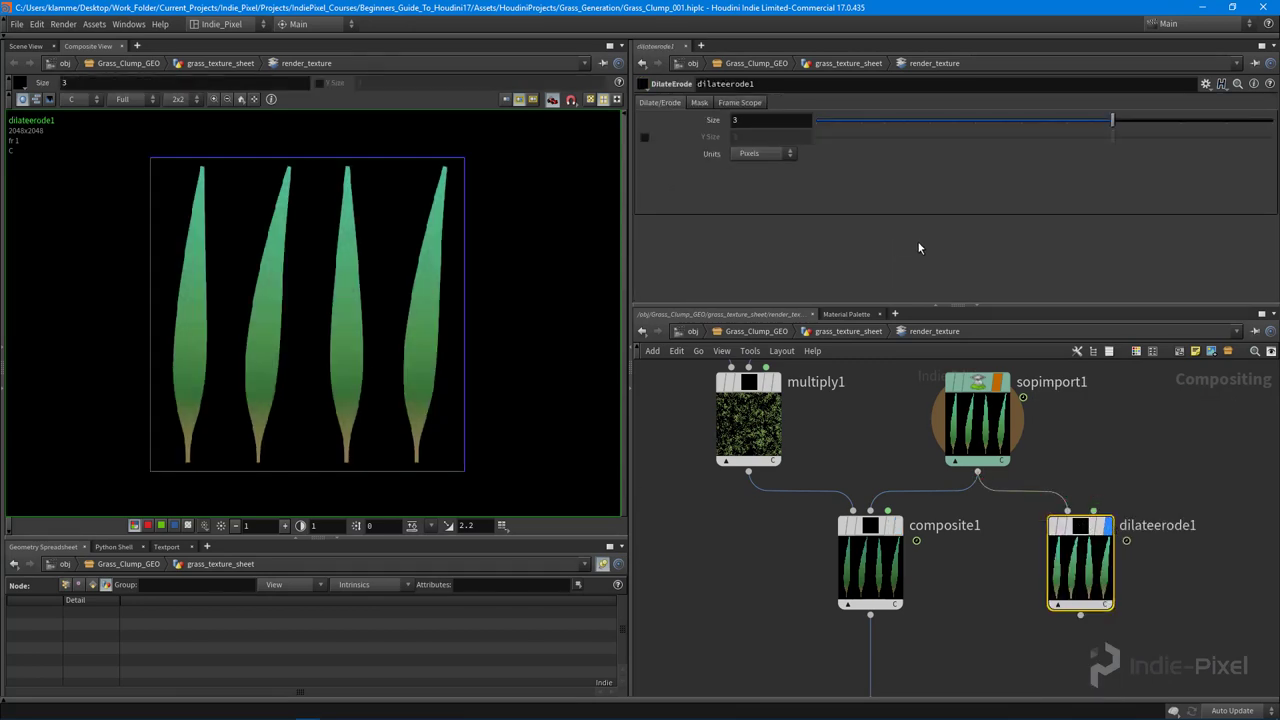
Try a dilation size of 10, compare the result with sopimport1, and set dilateerode1's Size to 20 pixels
{"action": "left_click_drag", "start_coordinate": [1115, 127], "coordinate": [1270, 120]}
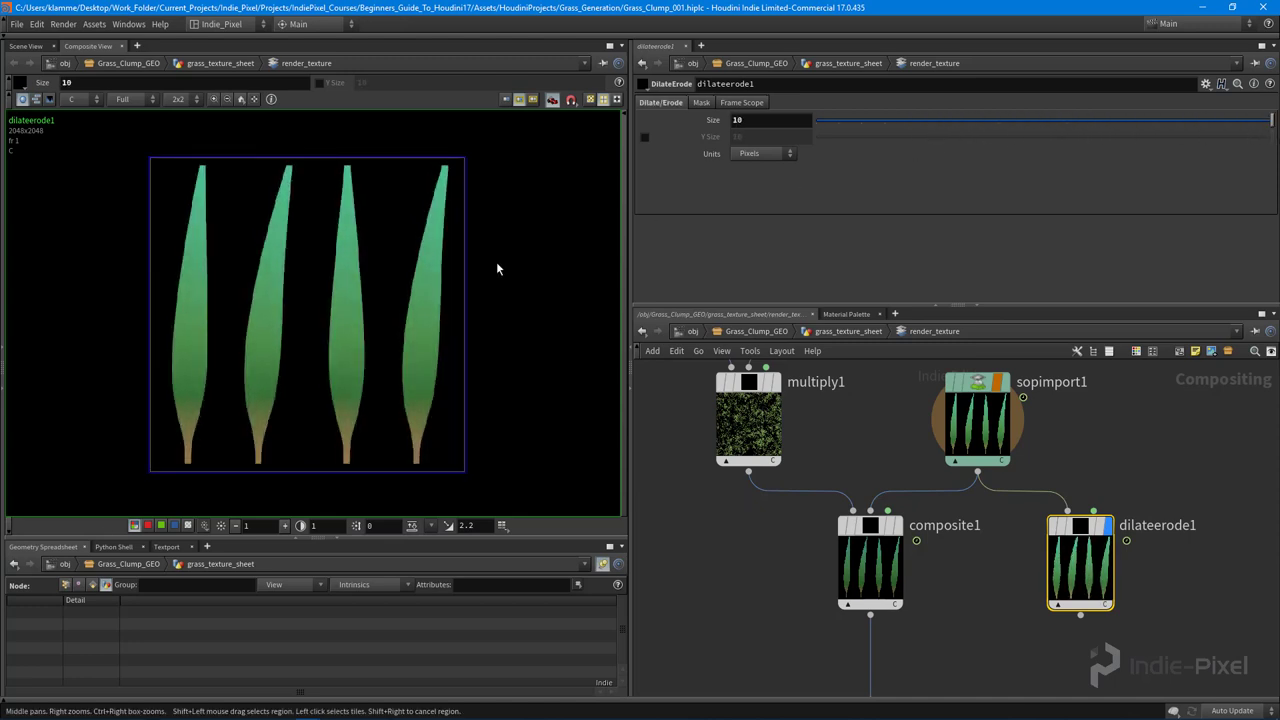
{"action": "left_click", "coordinate": [1003, 386]}
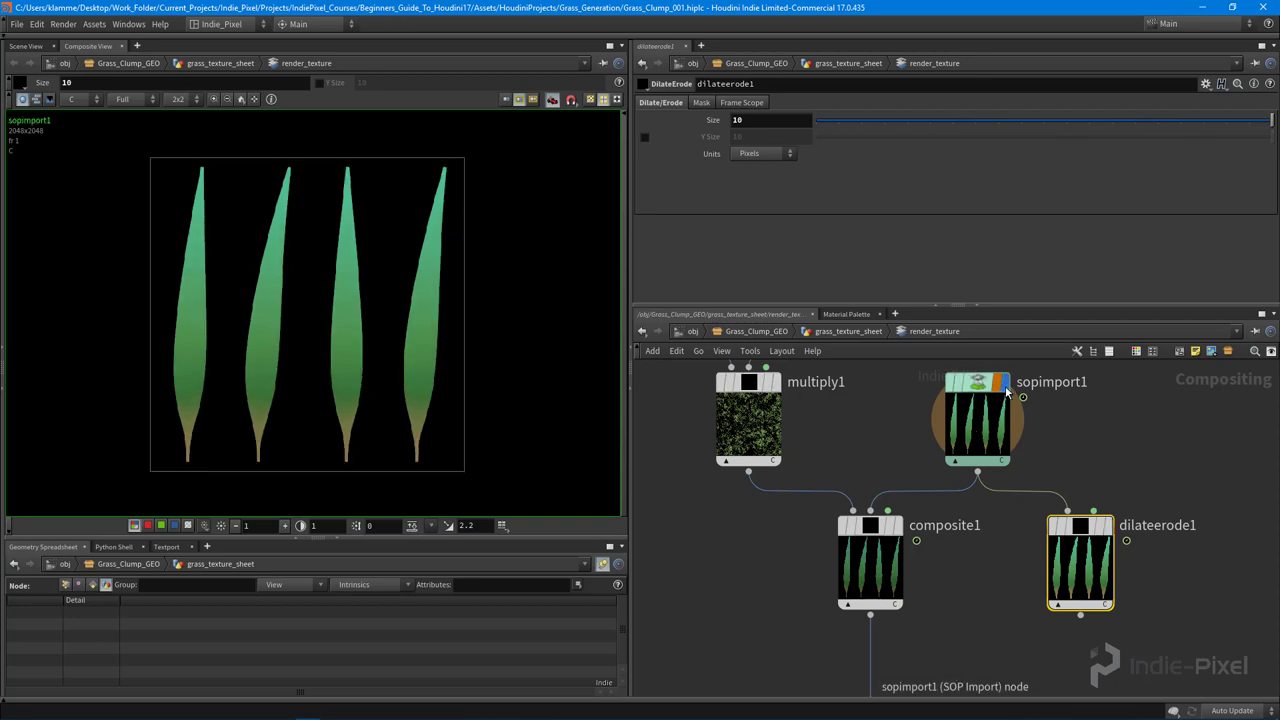
{"action": "left_click", "coordinate": [1108, 527]}
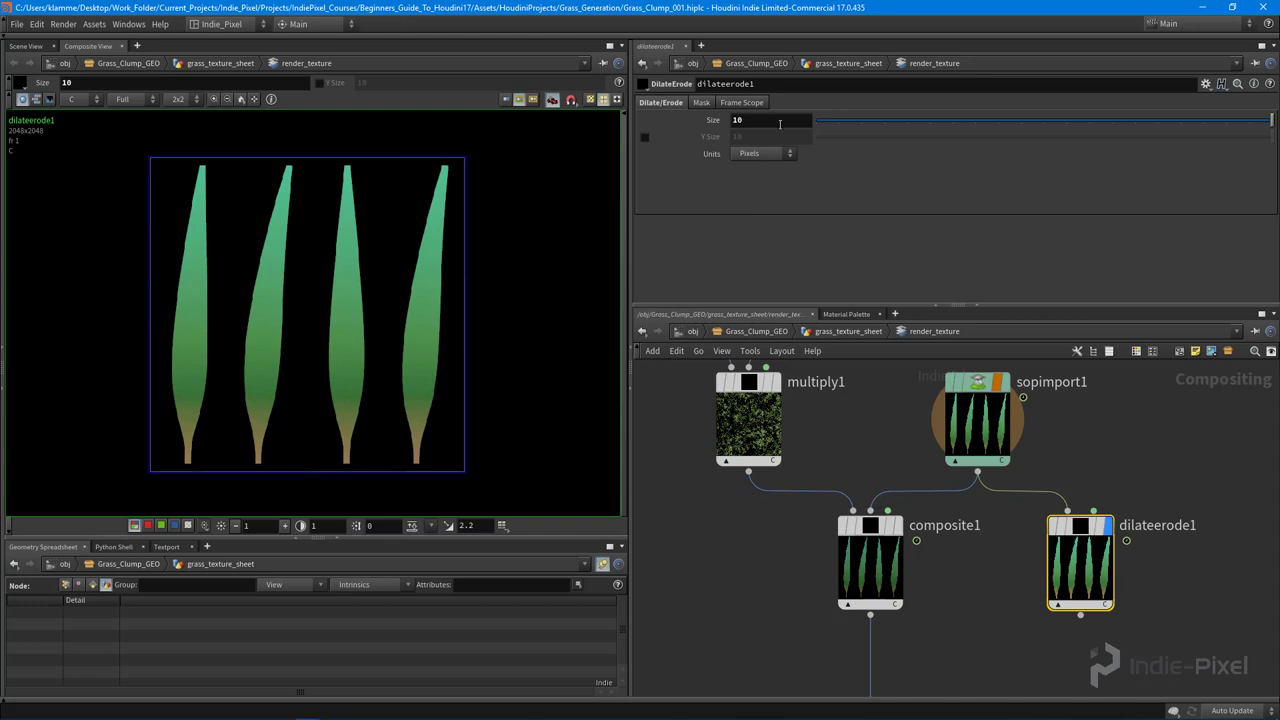
{"action": "left_click", "coordinate": [780, 122]}
{"action": "type", "text": "20"}
{"action": "key", "text": "Return"}
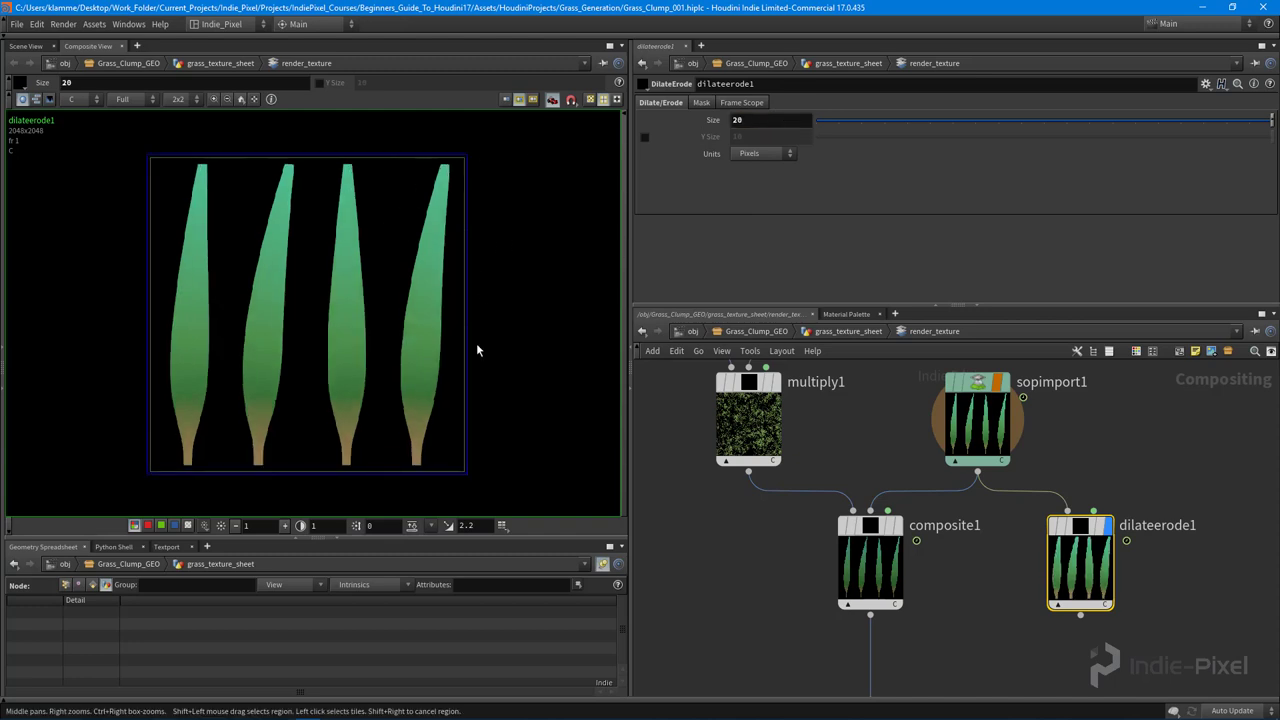
{"action": "left_click", "coordinate": [1080, 614]}
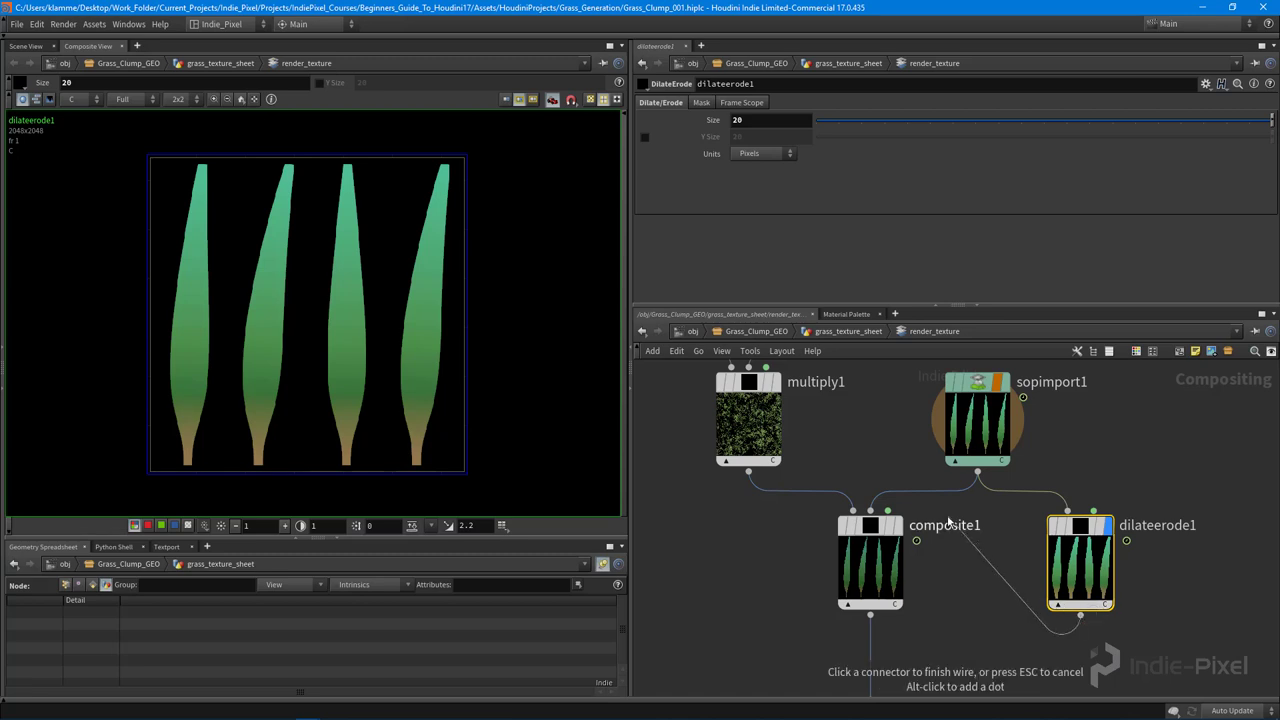
{"action": "key", "text": "Escape"}
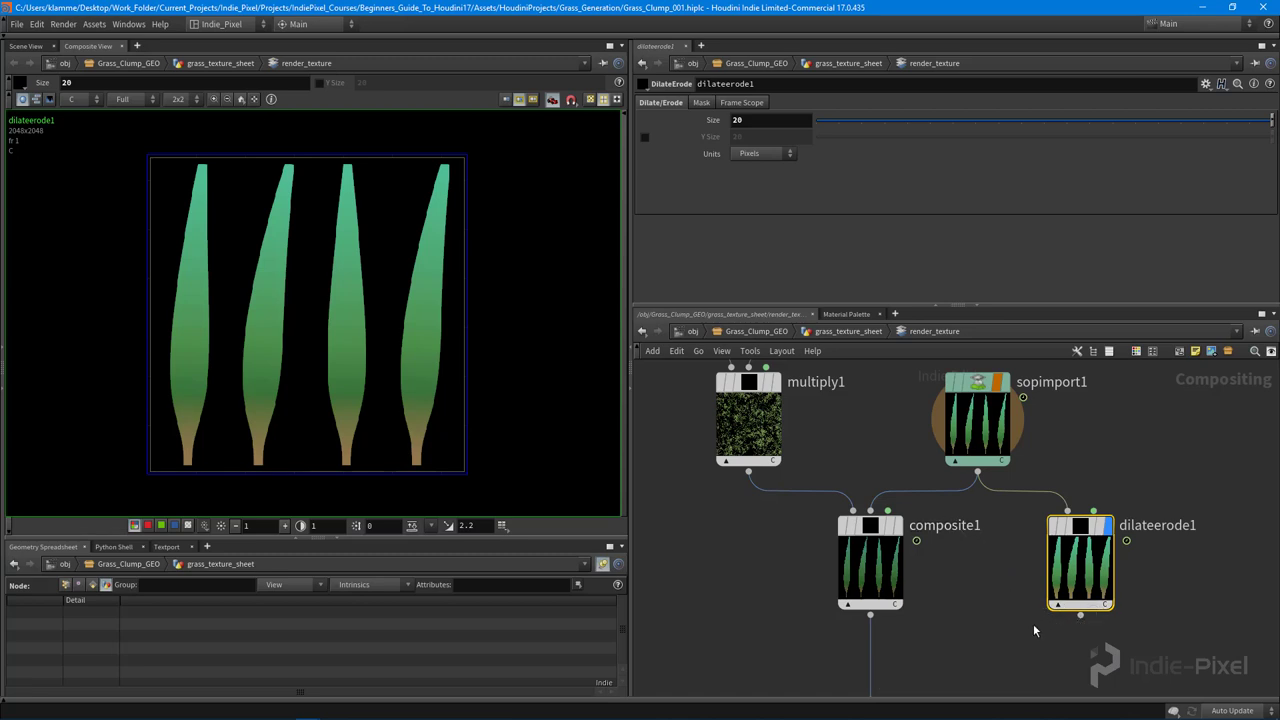
{"action": "left_click", "coordinate": [1080, 614]}
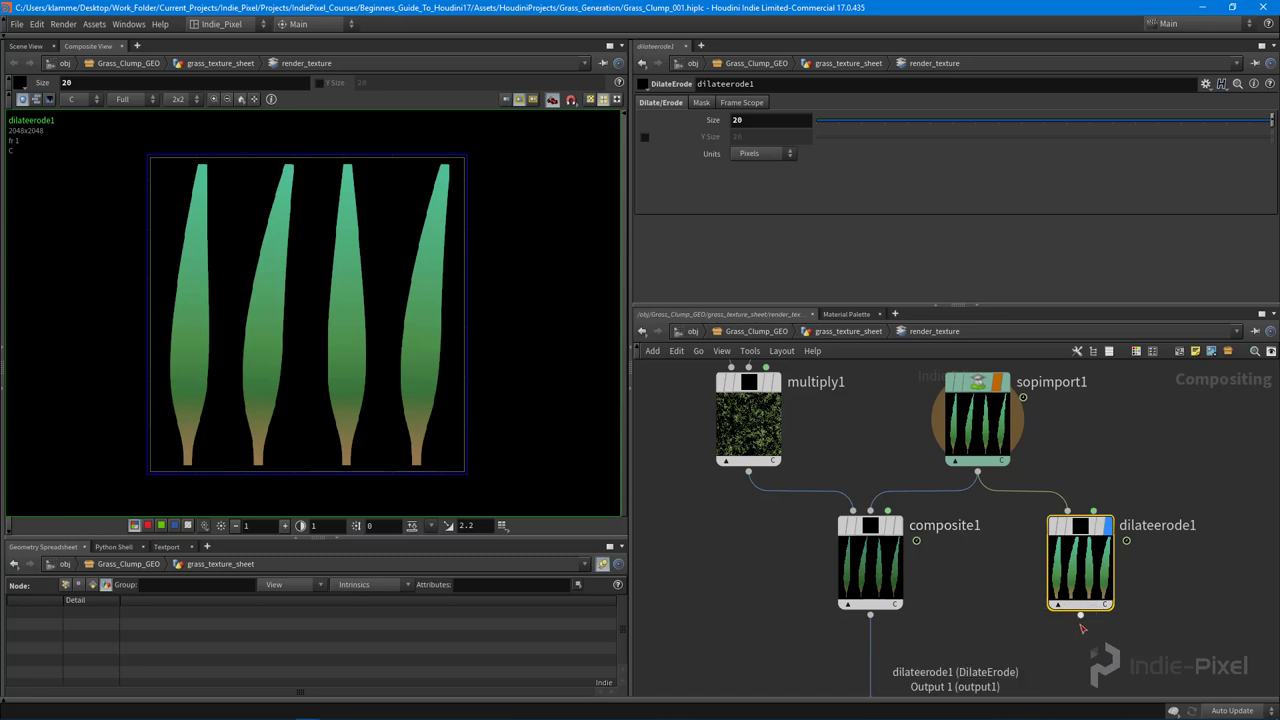
{"action": "left_click", "coordinate": [959, 590]}
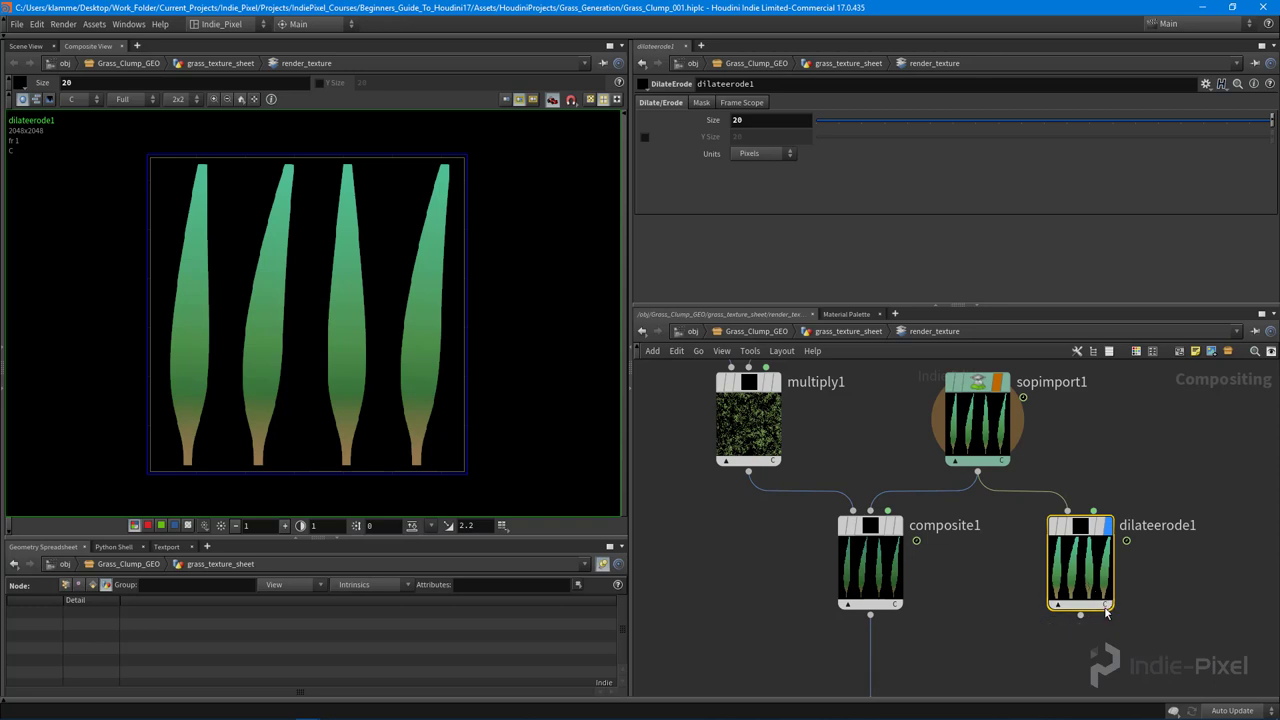
Show plane A in dilateerode1's thumbnail and wire the node's output into composite1's Background input
{"action": "left_click", "coordinate": [1106, 610]}
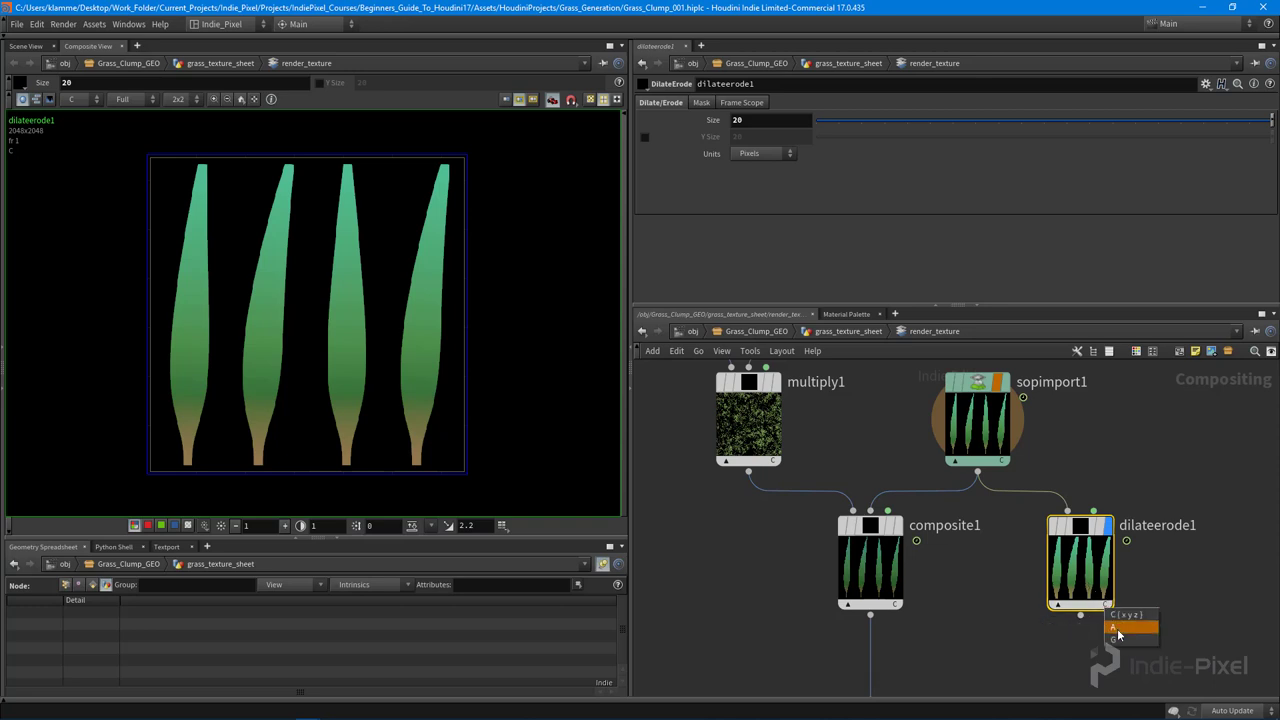
{"action": "left_click", "coordinate": [1119, 630]}
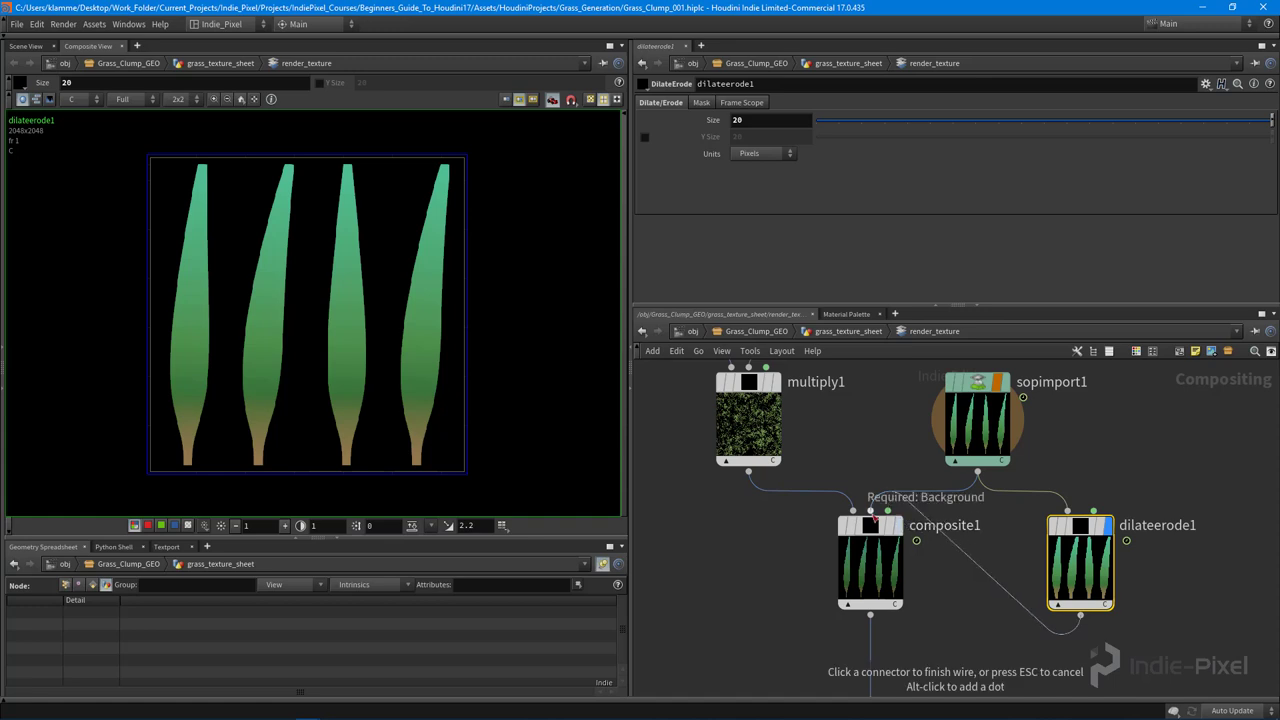
{"action": "left_click", "coordinate": [870, 510]}
Rearrange sopimport1 and dilateerode1 so the dilate node sits between the import and composite1, level with multiply1
{"action": "scroll", "coordinate": [962, 579], "scroll_direction": "down", "scroll_amount": 3}
{"action": "left_click_drag", "start_coordinate": [970, 465], "coordinate": [1015, 392]}
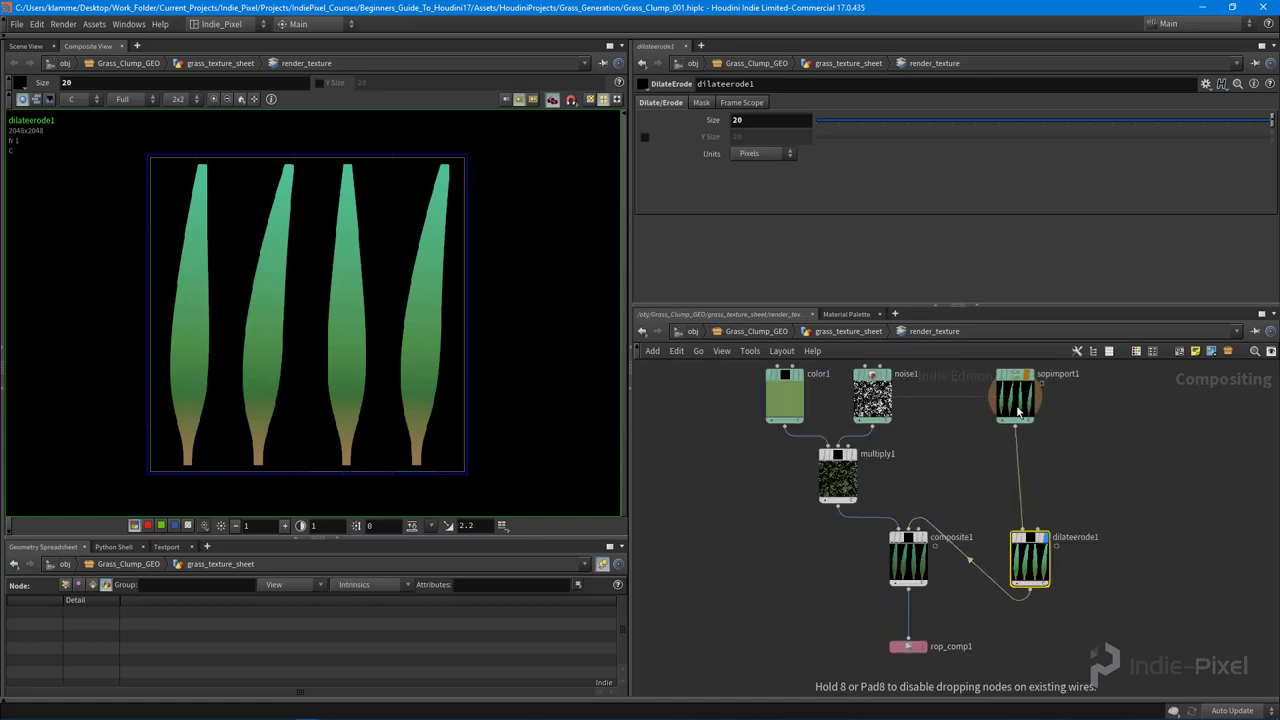
{"action": "left_click_drag", "start_coordinate": [1027, 556], "coordinate": [1007, 483]}
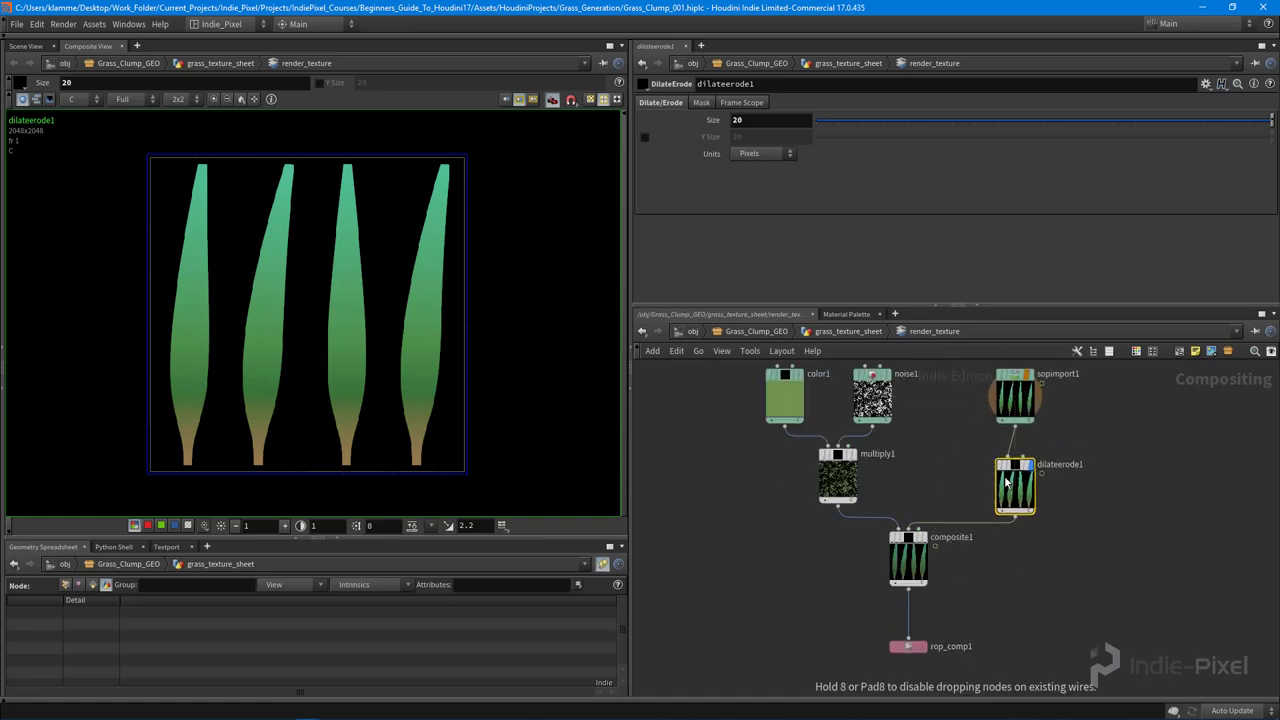
{"action": "middle_click_drag", "start_coordinate": [1006, 624], "coordinate": [975, 558]}
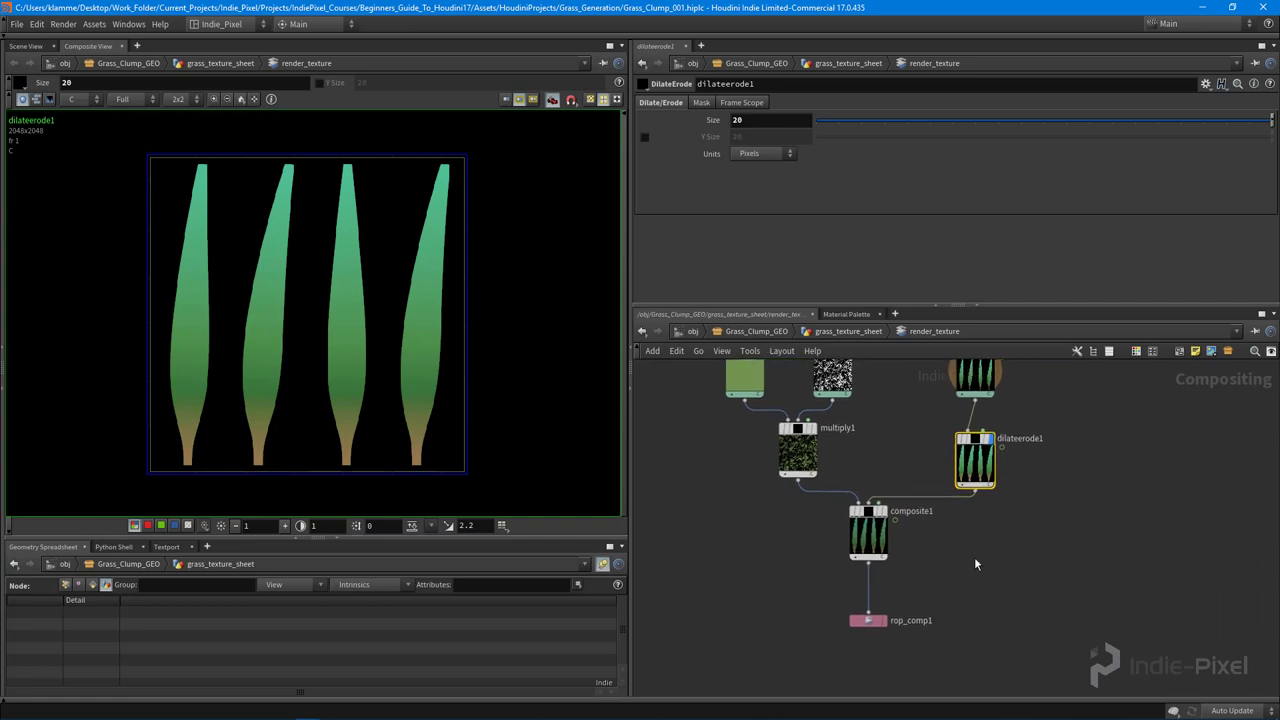
{"action": "left_click_drag", "start_coordinate": [972, 472], "coordinate": [922, 465]}
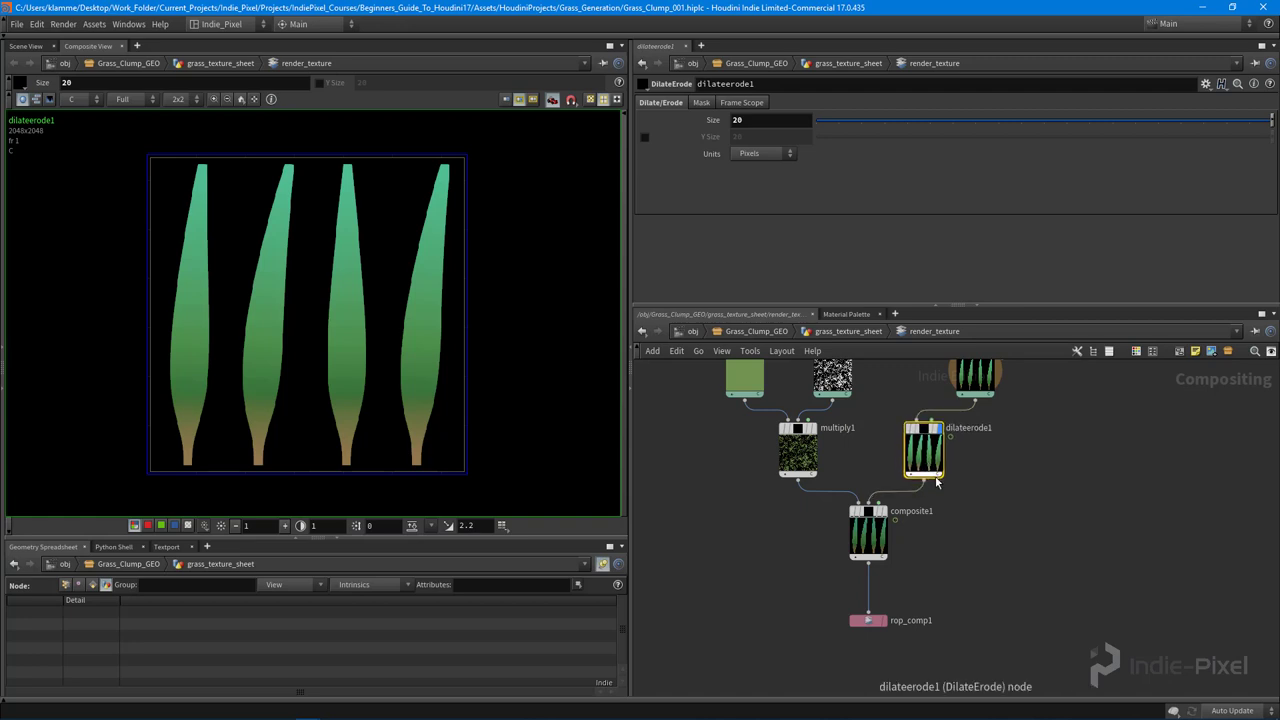
Inspect dilateerode1's alpha thumbnail and switch the node's preview back to the C plane
{"action": "scroll", "coordinate": [937, 482], "scroll_direction": "up", "scroll_amount": 5}
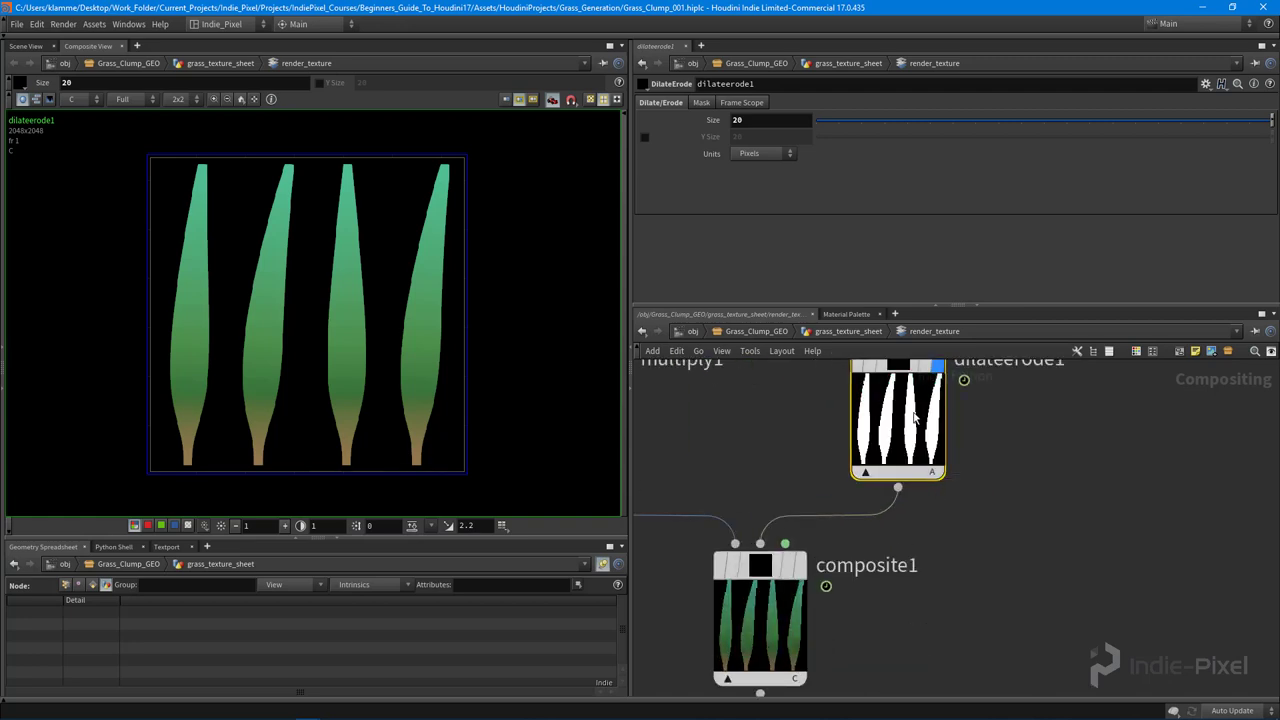
{"action": "middle_click_drag", "start_coordinate": [998, 414], "coordinate": [1000, 452]}
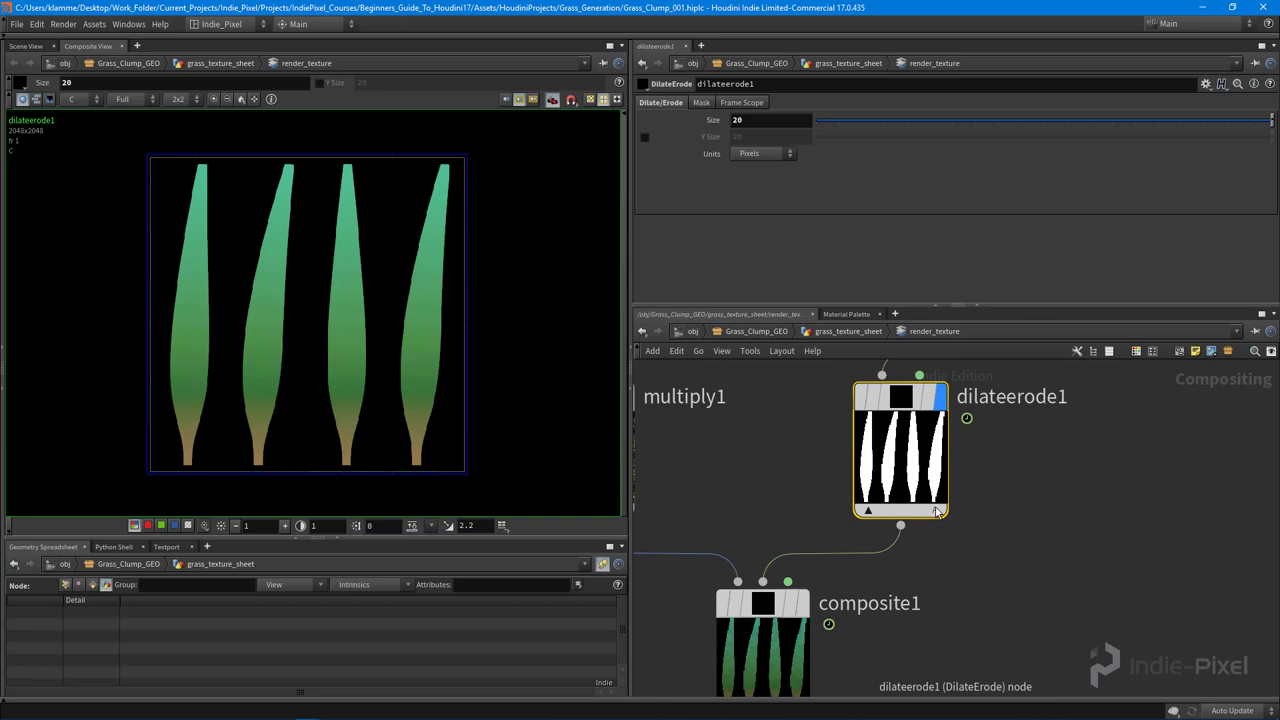
{"action": "left_click", "coordinate": [937, 512]}
{"action": "left_click", "coordinate": [956, 530]}
Add a Channel Copy node beside rop_comp1 and wire composite1's output into its first input
{"action": "middle_click_drag", "start_coordinate": [947, 695], "coordinate": [939, 557]}
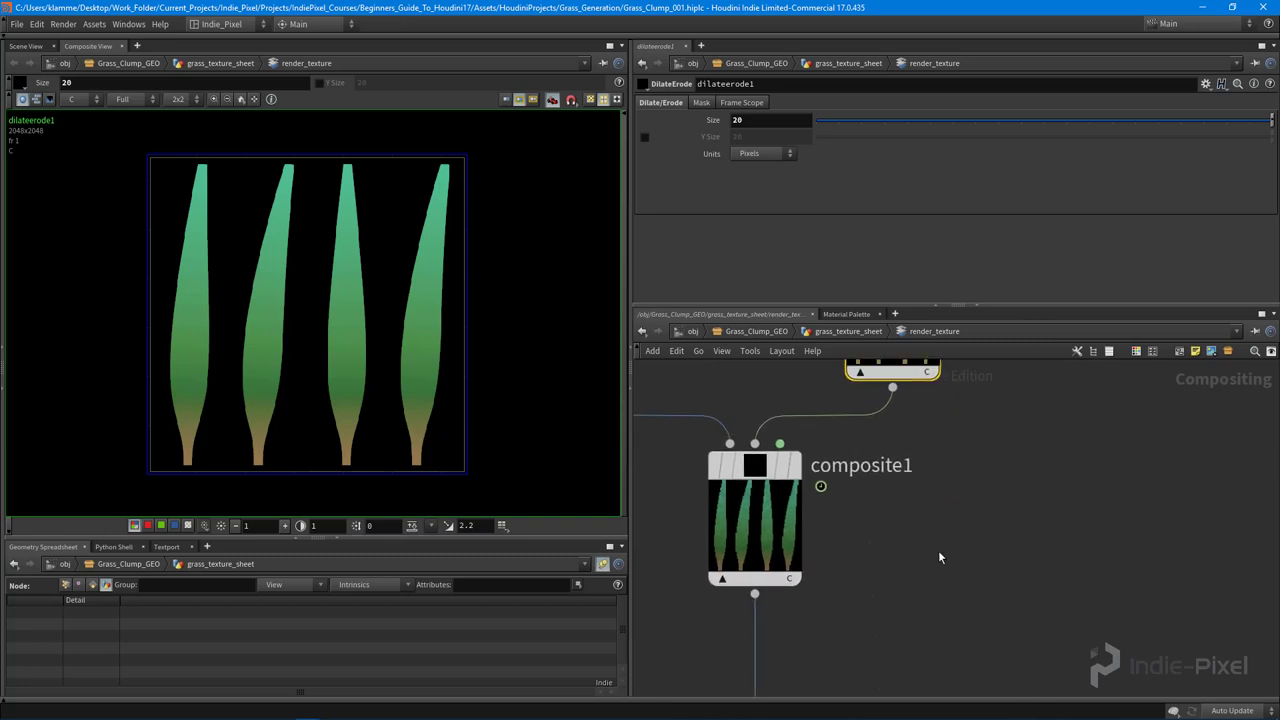
{"action": "key", "text": "Tab"}
{"action": "type", "text": "ch"}
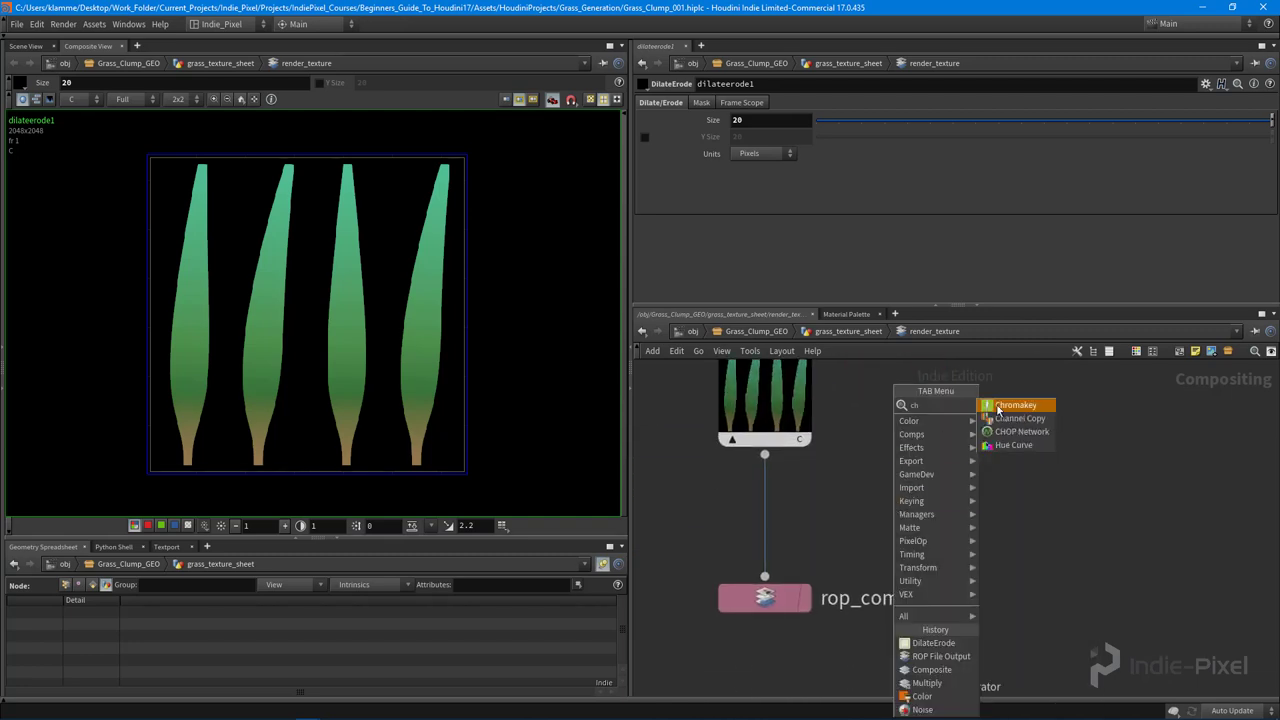
{"action": "left_click", "coordinate": [1020, 418]}
{"action": "left_click", "coordinate": [927, 499]}
{"action": "left_click", "coordinate": [764, 455]}
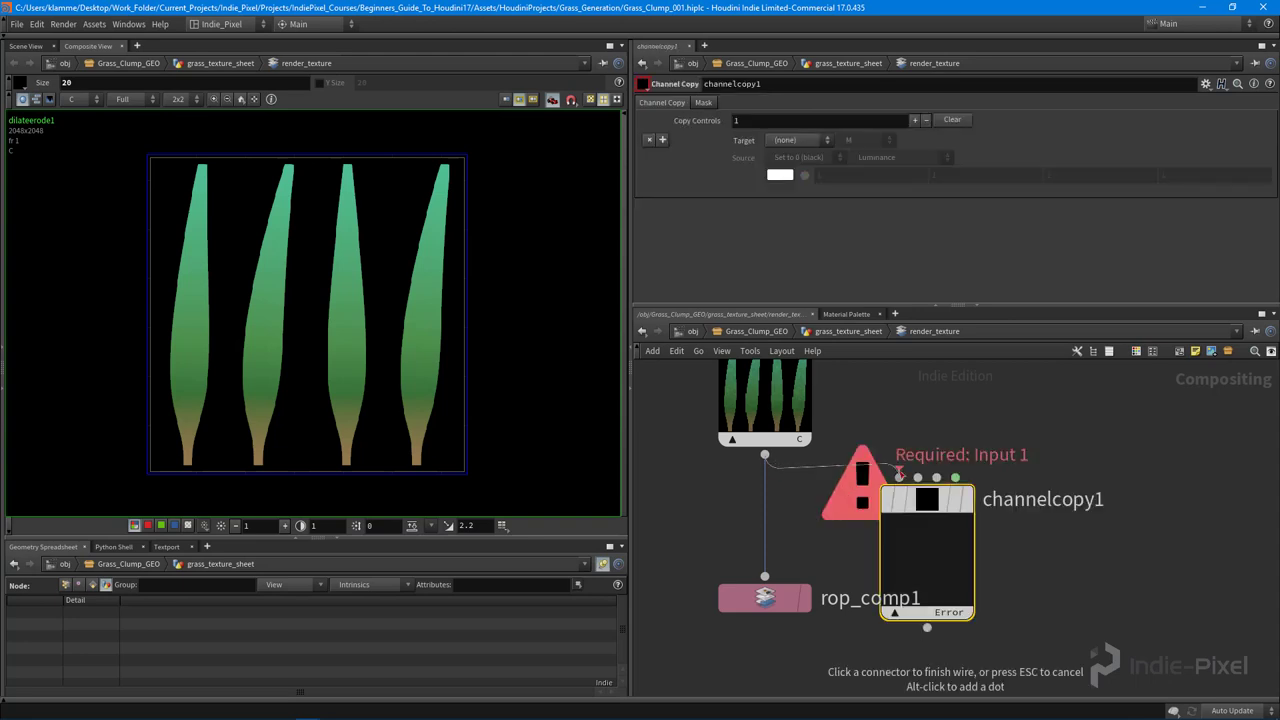
{"action": "left_click", "coordinate": [899, 477]}
{"action": "left_click_drag", "start_coordinate": [925, 545], "coordinate": [972, 592]}
Wire sopimport1's output into channelcopy1's second input and line the node up beneath sopimport1
{"action": "scroll", "coordinate": [1035, 490], "scroll_direction": "down", "scroll_amount": 3}
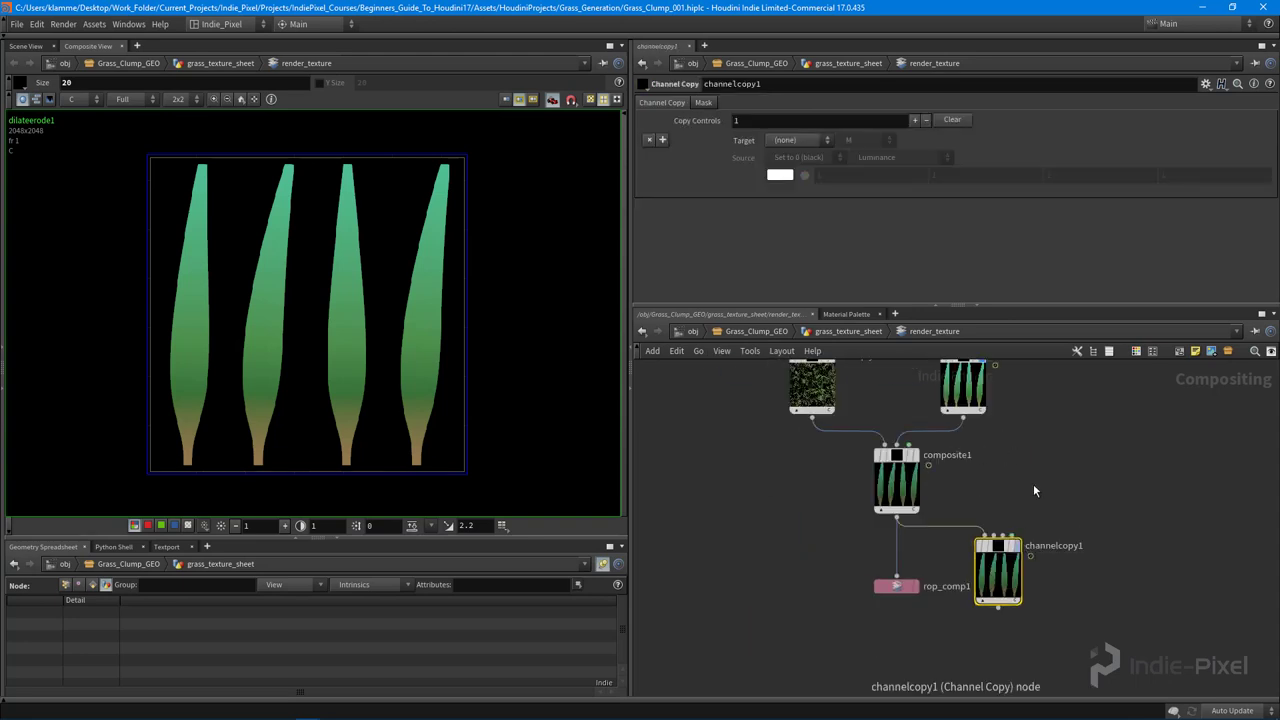
{"action": "middle_click_drag", "start_coordinate": [1022, 405], "coordinate": [985, 472]}
{"action": "scroll", "coordinate": [985, 472], "scroll_direction": "down", "scroll_amount": 2}
{"action": "left_click", "coordinate": [988, 403]}
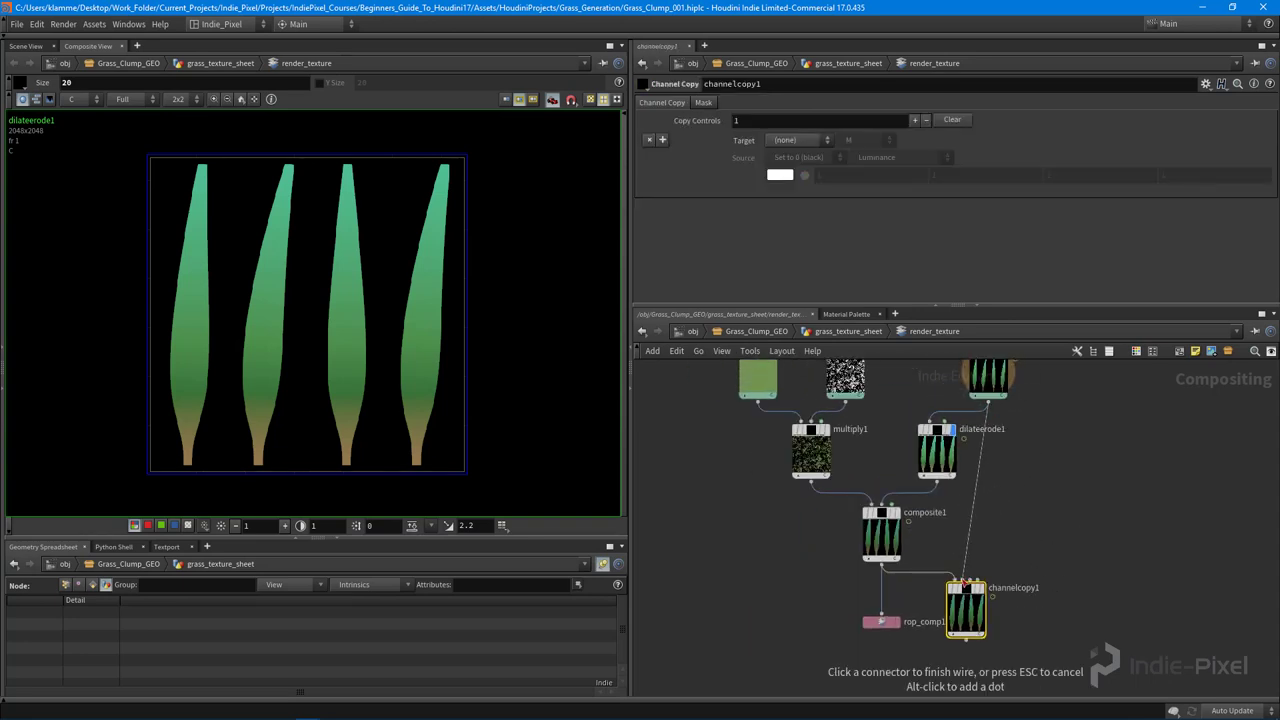
{"action": "left_click", "coordinate": [965, 580]}
{"action": "left_click_drag", "start_coordinate": [966, 588], "coordinate": [988, 590]}
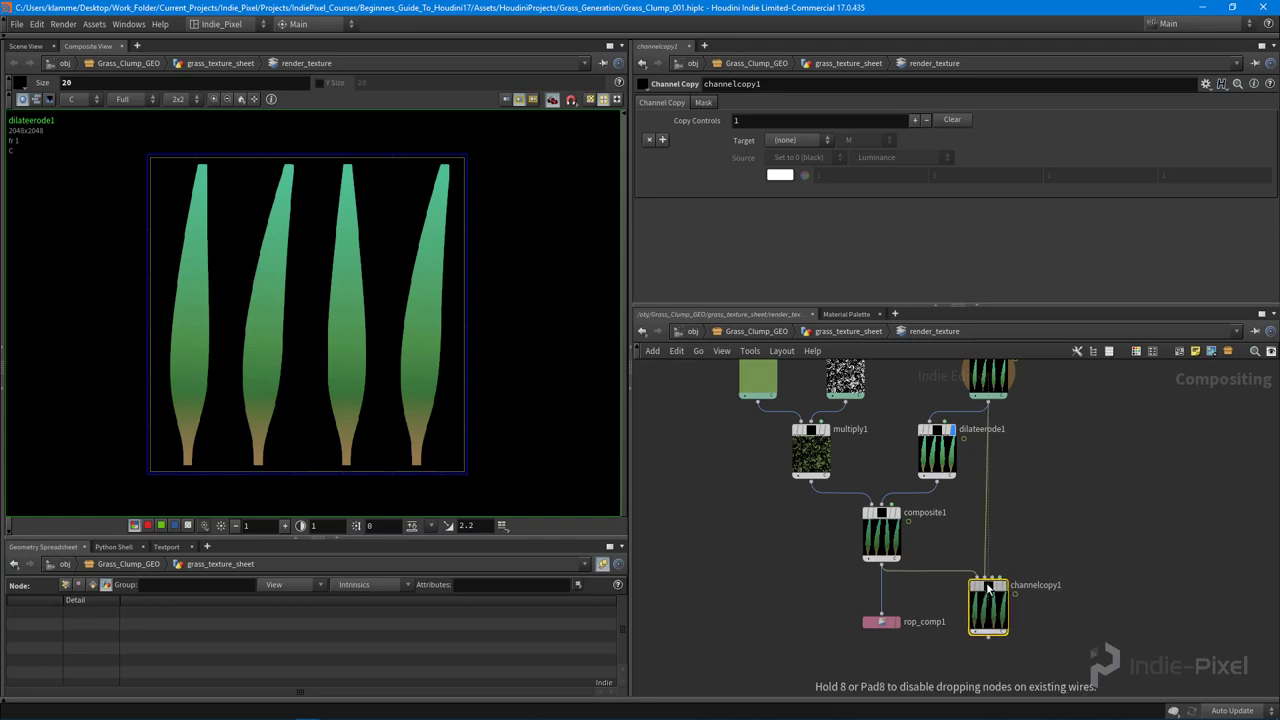
Display channelcopy1 in the composite view and set its copy Target to A
{"action": "scroll", "coordinate": [988, 590], "scroll_direction": "up", "scroll_amount": 5}
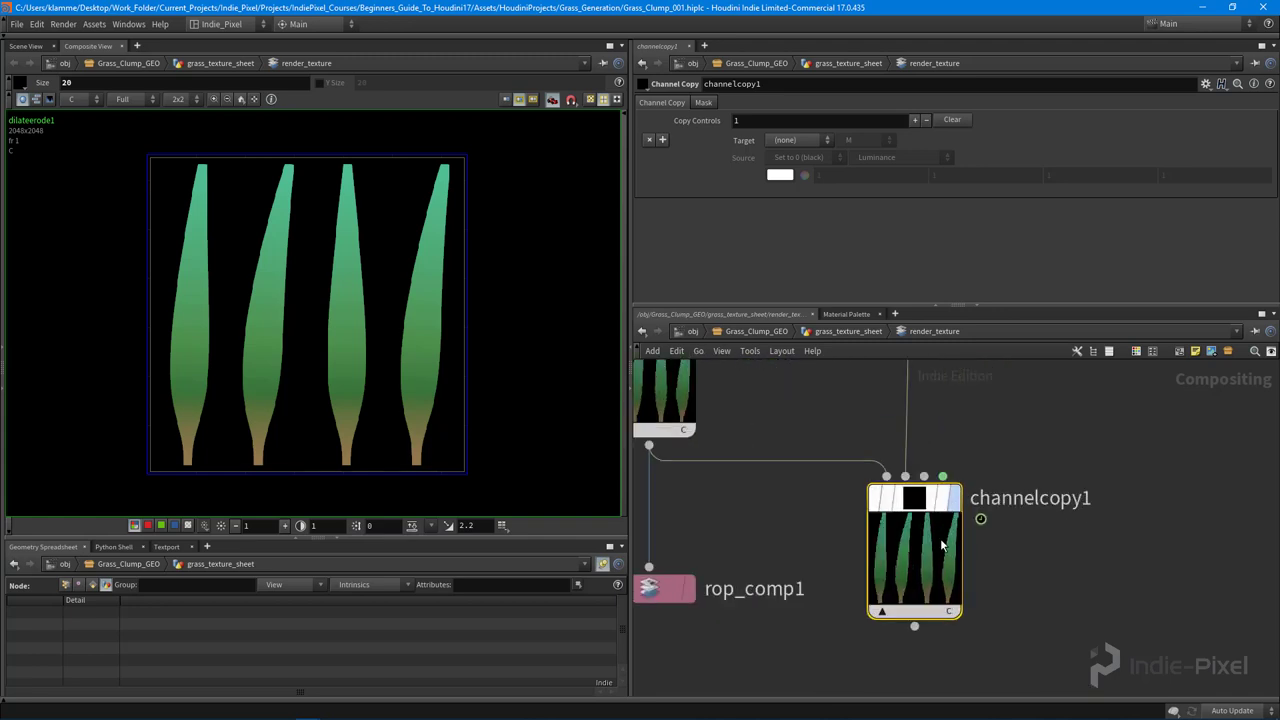
{"action": "left_click", "coordinate": [954, 497]}
{"action": "right_click_drag", "start_coordinate": [273, 327], "coordinate": [292, 322]}
{"action": "middle_click_drag", "start_coordinate": [330, 308], "coordinate": [310, 308]}
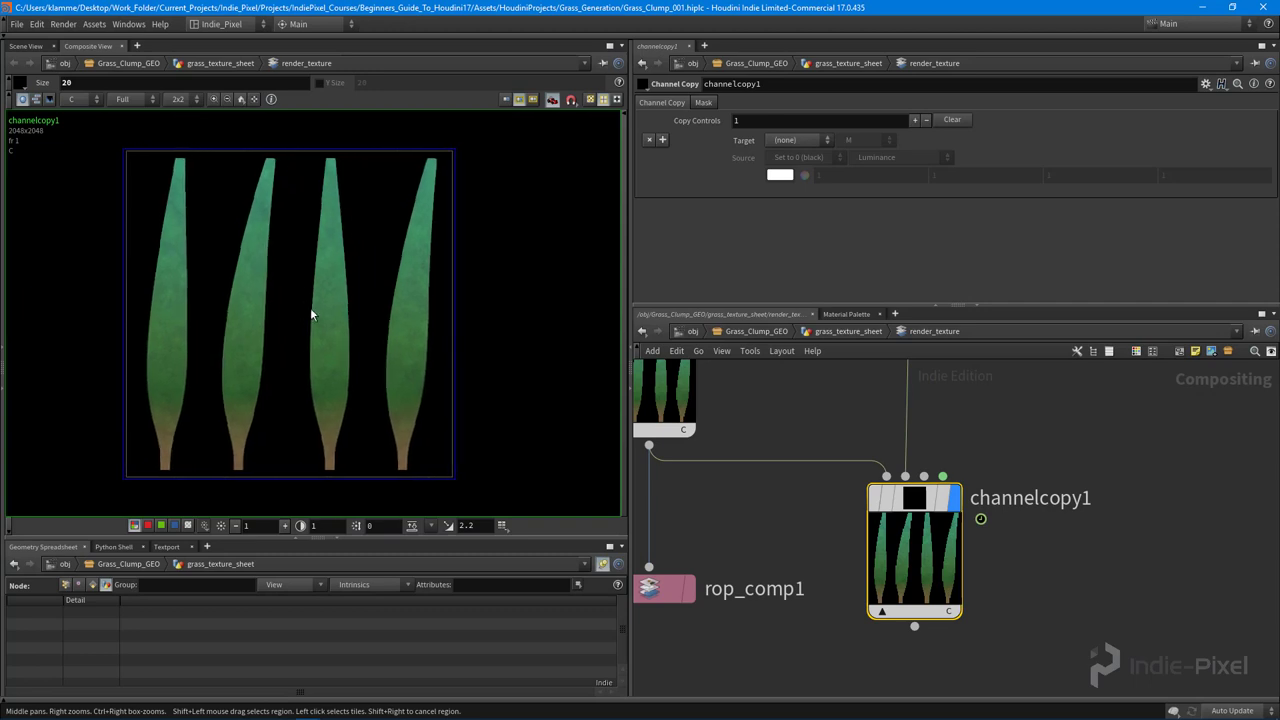
{"action": "left_click", "coordinate": [795, 140]}
{"action": "left_click", "coordinate": [785, 195]}
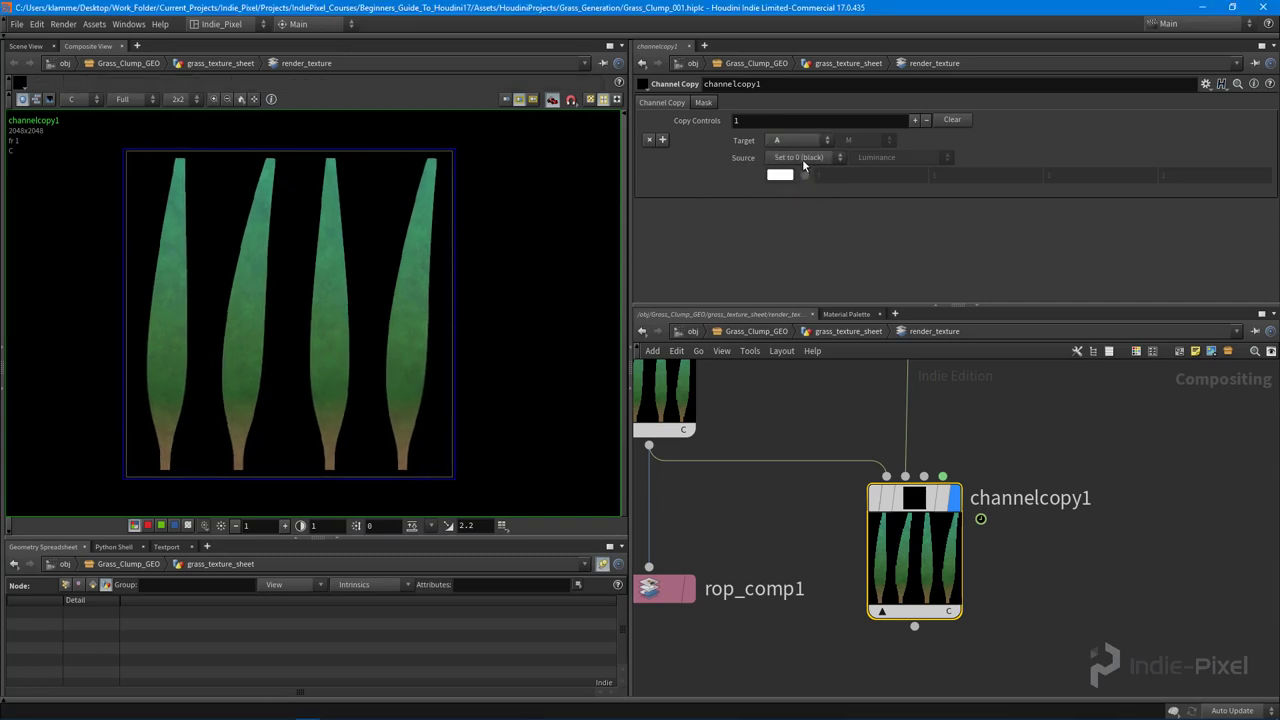
Set channelcopy1's copy Source to Input 2 : A and check the alpha plane on the node's thumbnail
{"action": "left_click", "coordinate": [803, 158]}
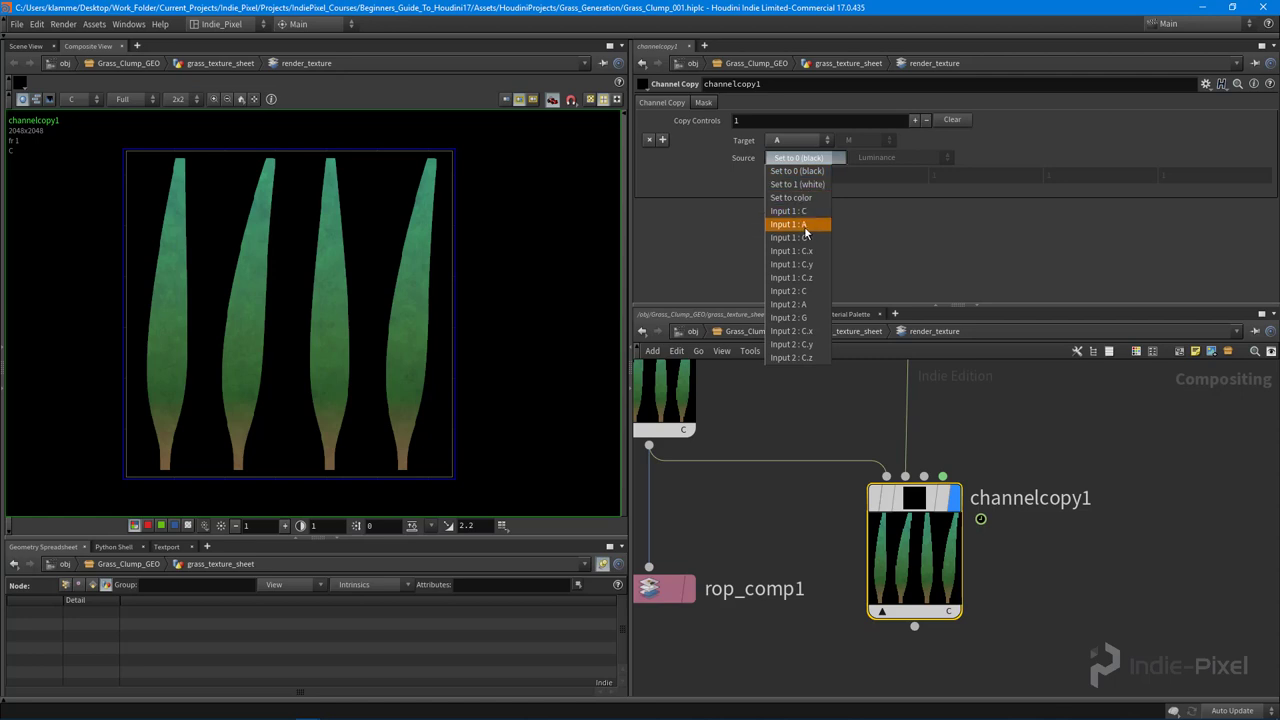
{"action": "left_click", "coordinate": [812, 304]}
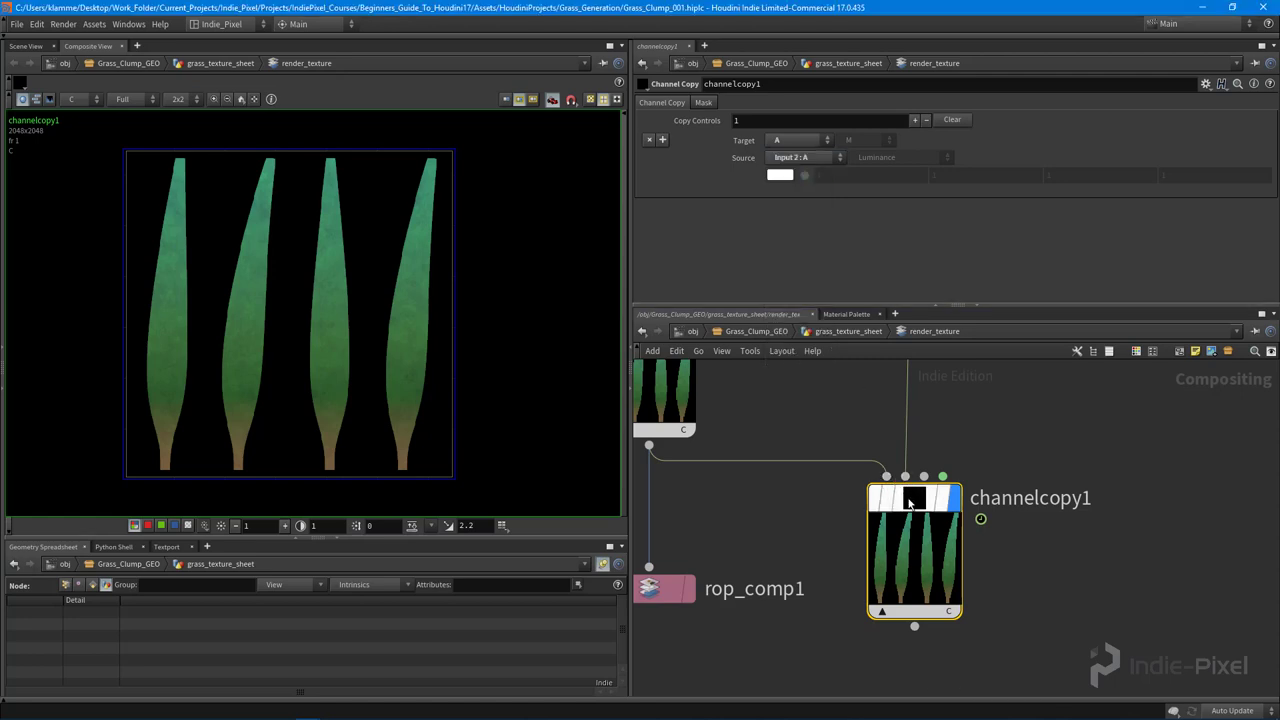
{"action": "left_click", "coordinate": [962, 632]}
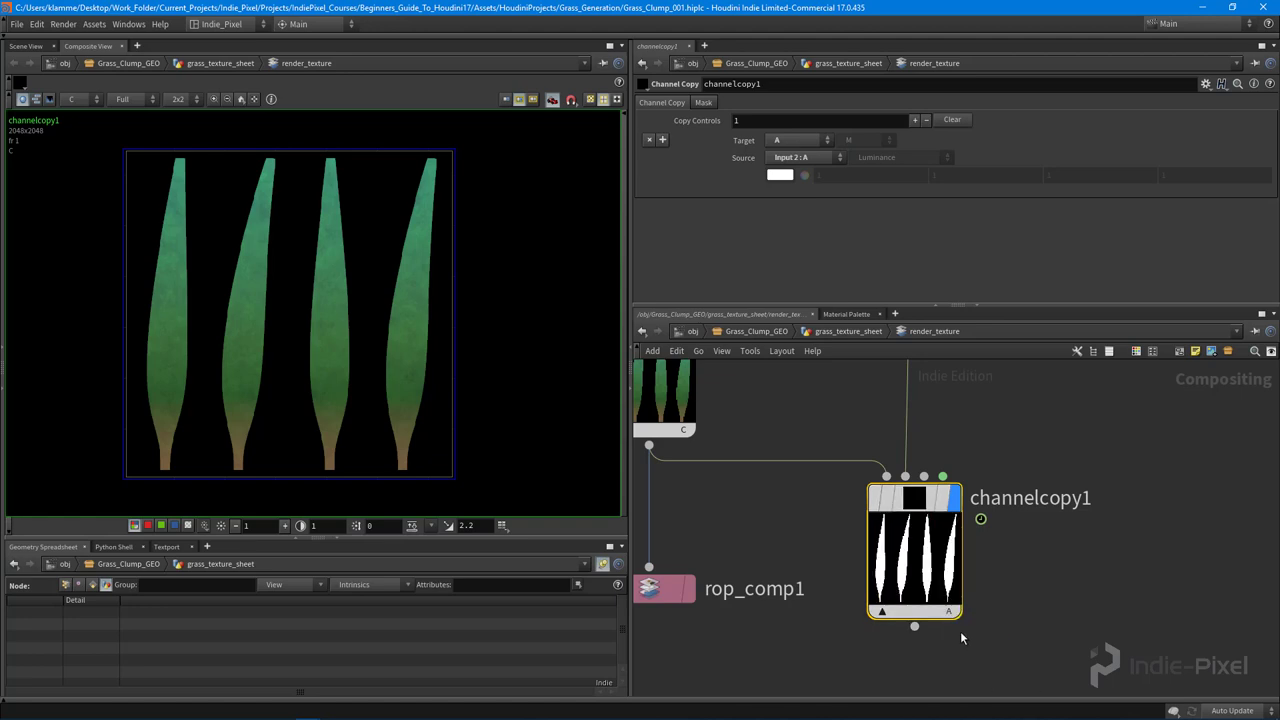
{"action": "left_click", "coordinate": [958, 619]}
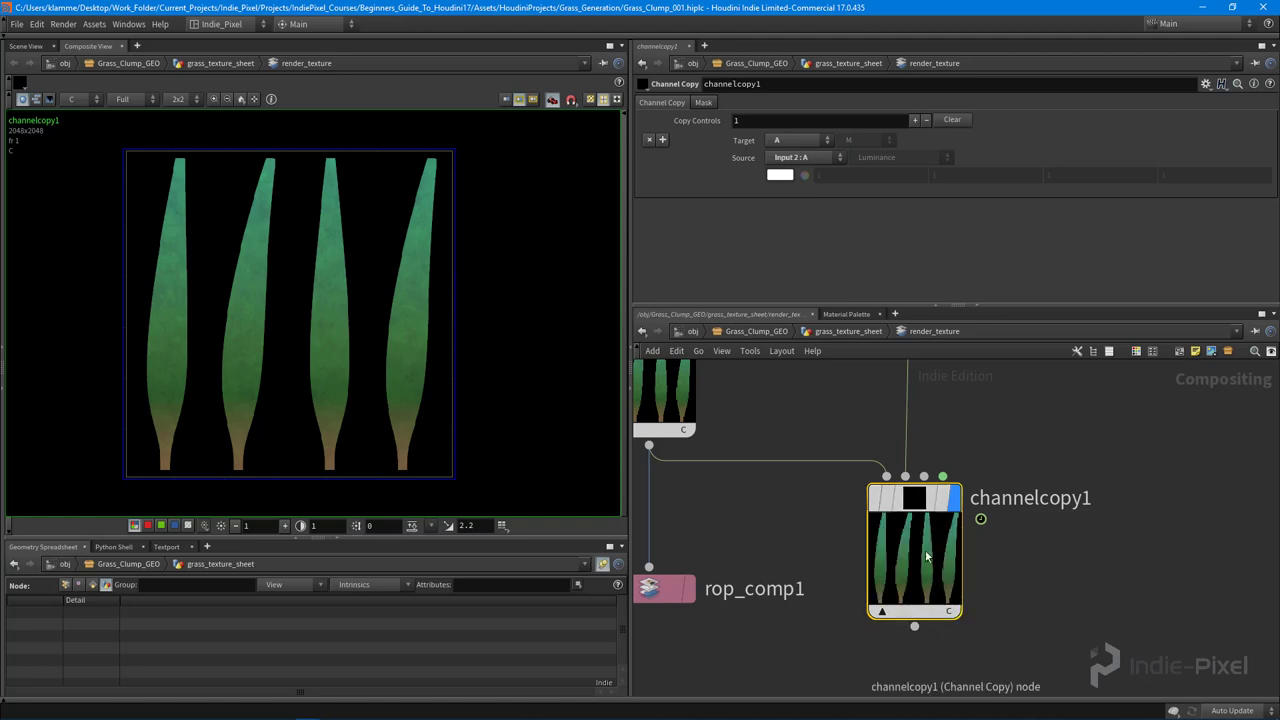
Inspect channelcopy1's A plane in the composite view and return the view to the C plane
{"action": "left_click", "coordinate": [80, 99]}
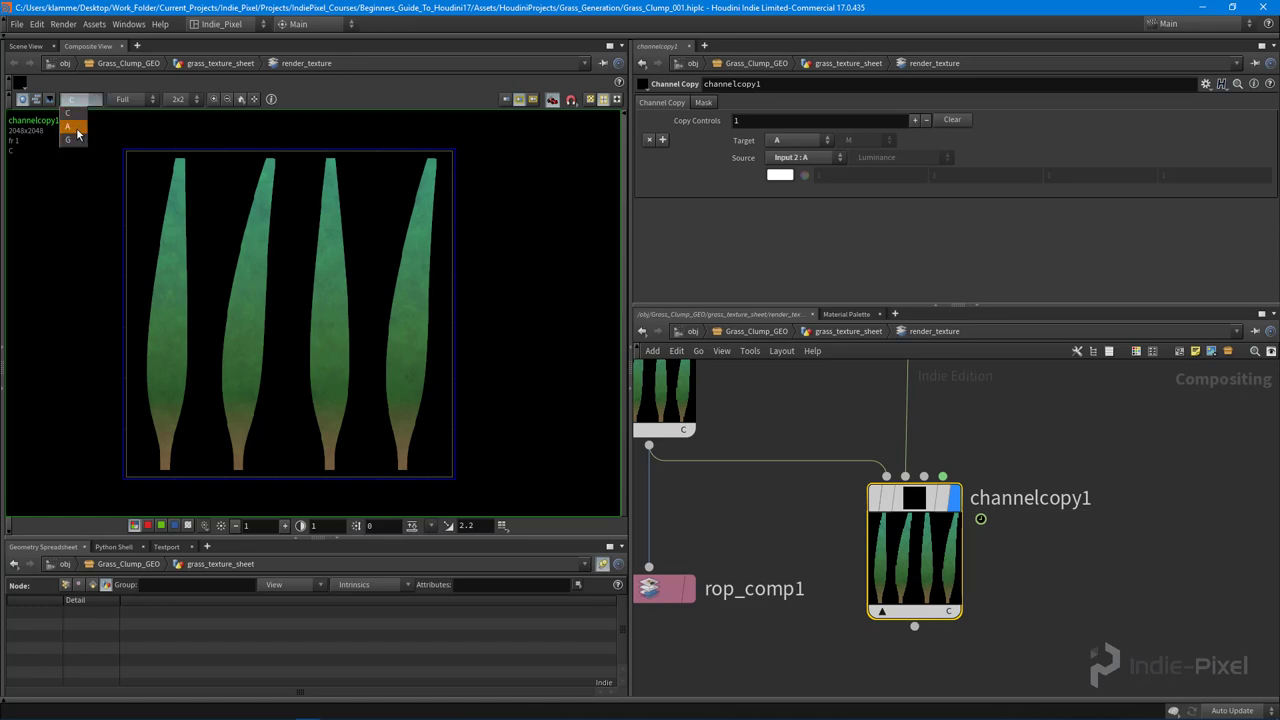
{"action": "left_click", "coordinate": [76, 133]}
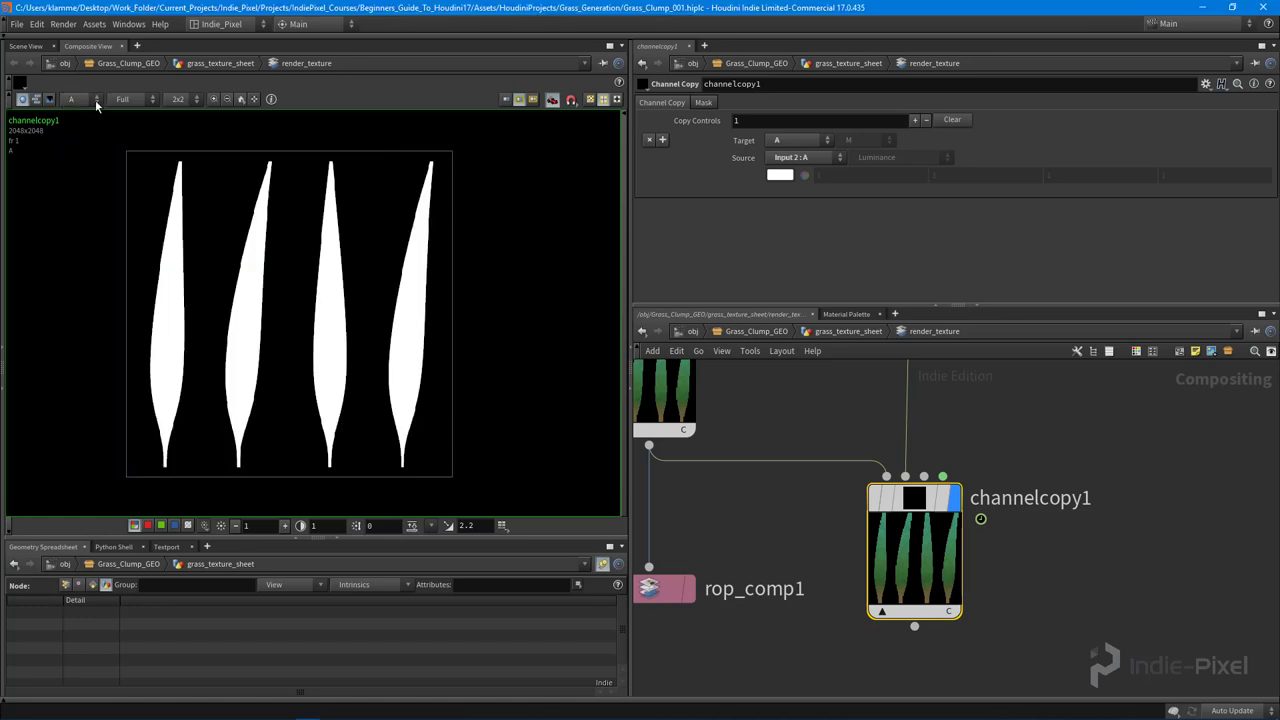
{"action": "left_click", "coordinate": [80, 113]}
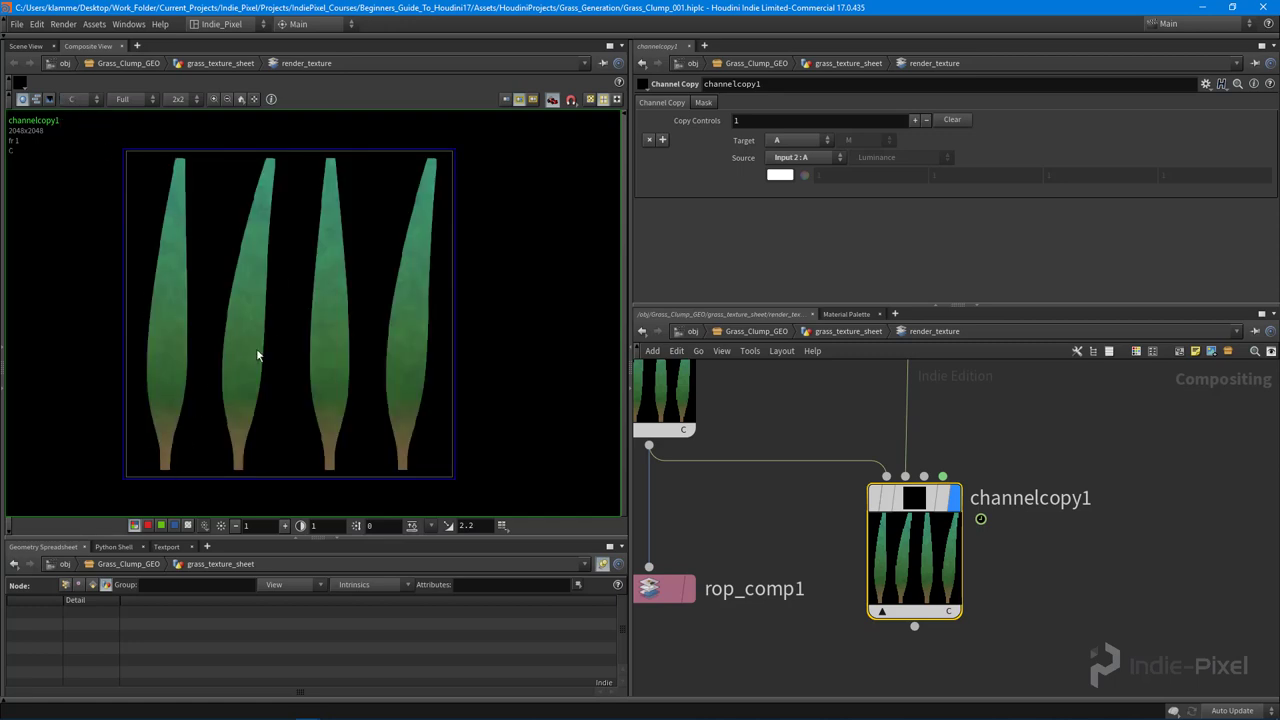
Wire channelcopy1's output into rop_comp1 and line rop_comp1 up directly beneath channelcopy1
{"action": "middle_click_drag", "start_coordinate": [668, 586], "coordinate": [785, 470]}
{"action": "left_click_drag", "start_coordinate": [785, 470], "coordinate": [756, 614]}
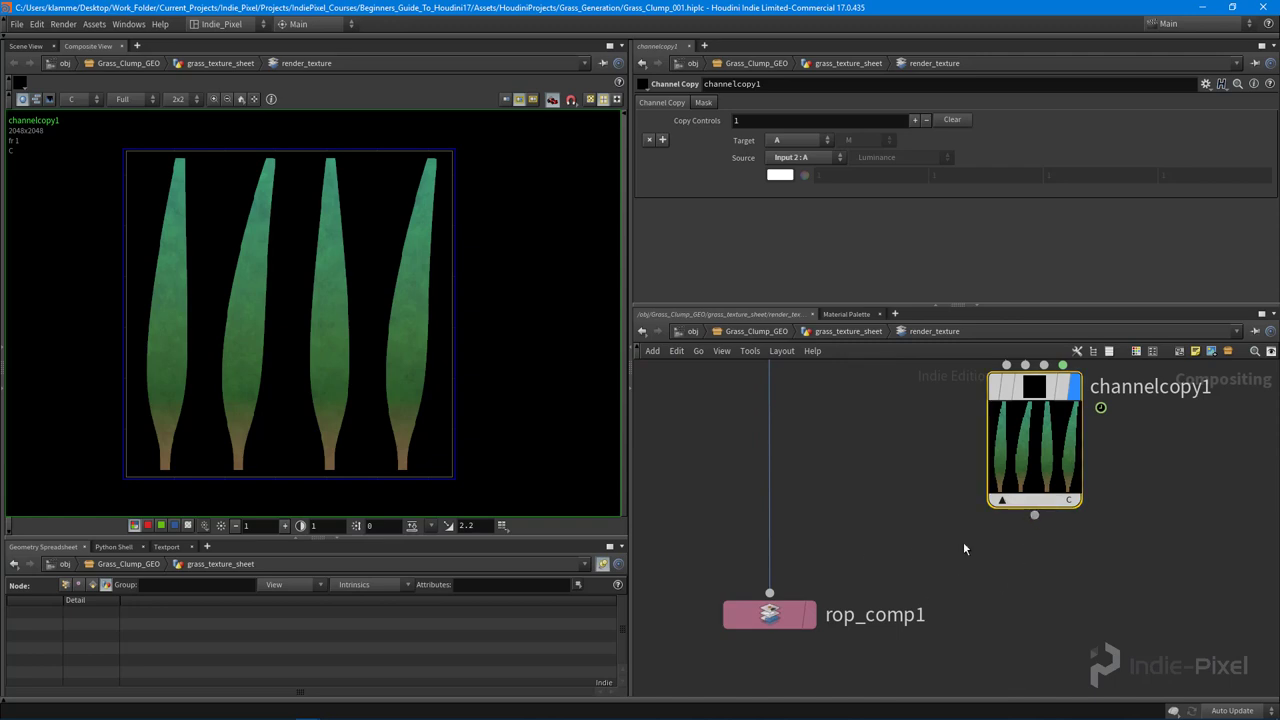
{"action": "scroll", "coordinate": [901, 505], "scroll_direction": "down", "scroll_amount": 3}
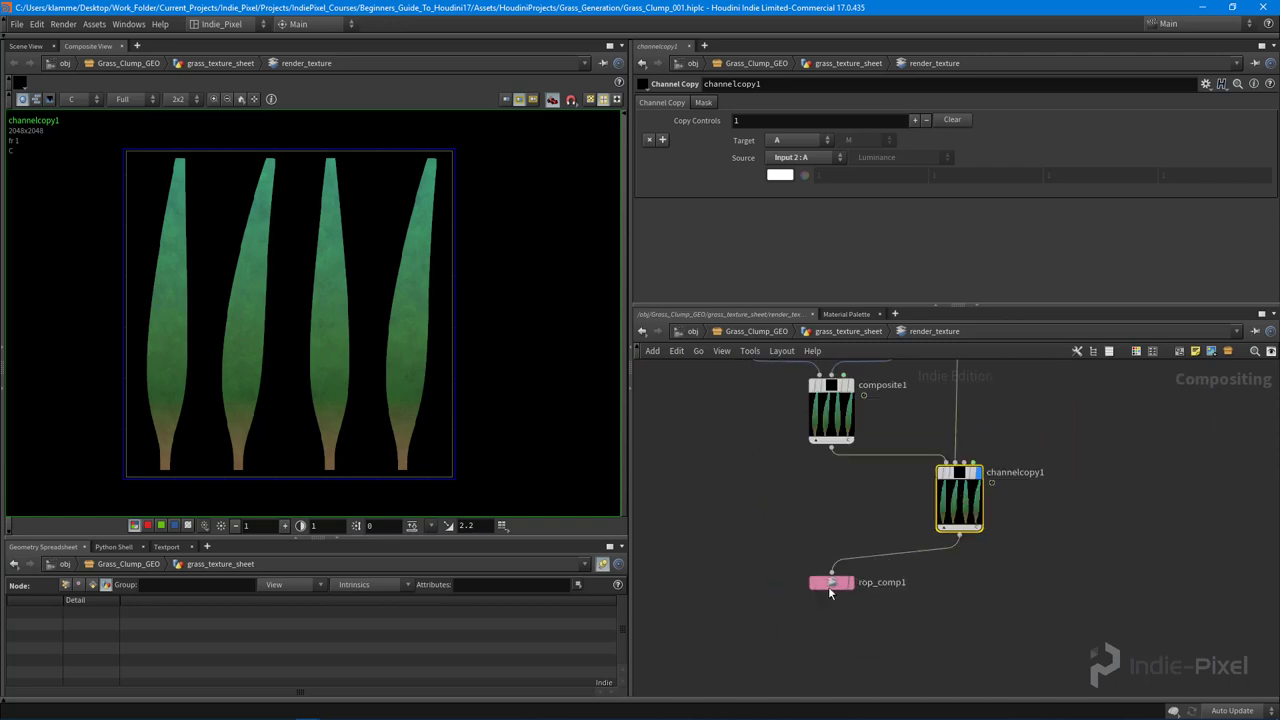
{"action": "left_click_drag", "start_coordinate": [828, 586], "coordinate": [956, 590]}
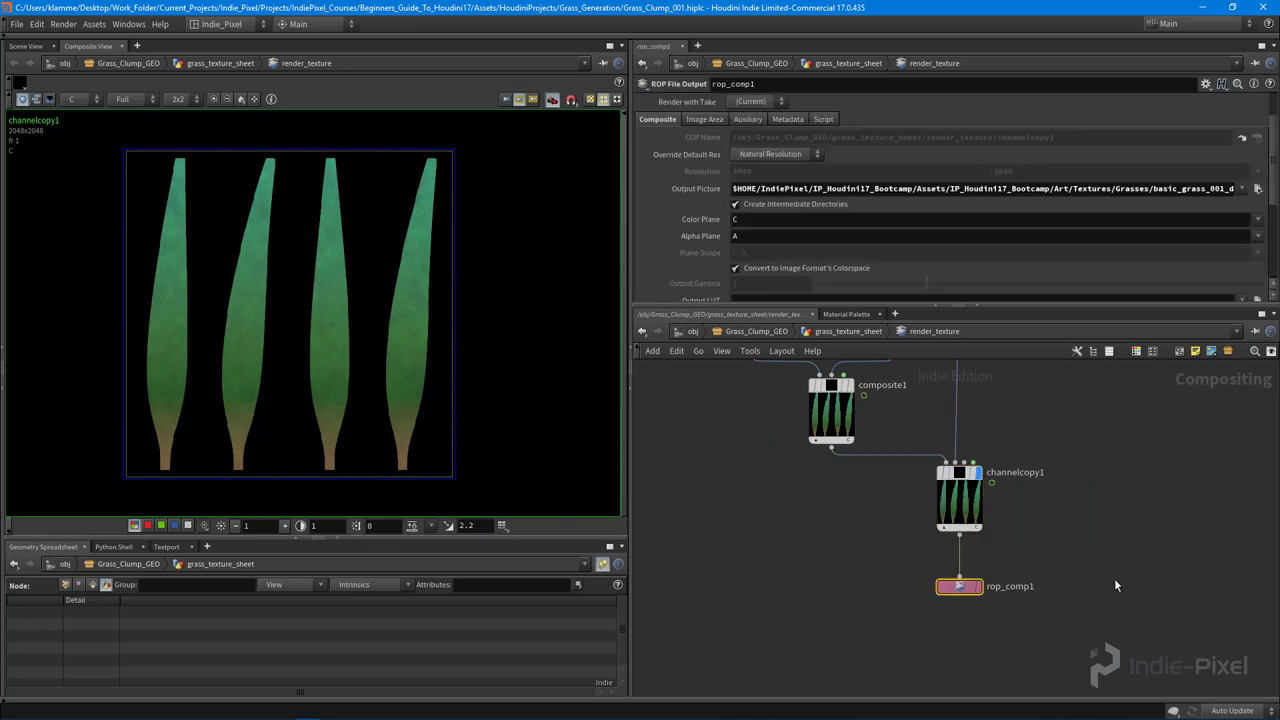
{"action": "middle_click_drag", "start_coordinate": [1115, 585], "coordinate": [1101, 608]}
Review rop_comp1's output settings and render the current frame to the basic_grass_001_d file in Textures/Grasses
{"action": "scroll", "coordinate": [830, 145], "scroll_direction": "up", "scroll_amount": 2}
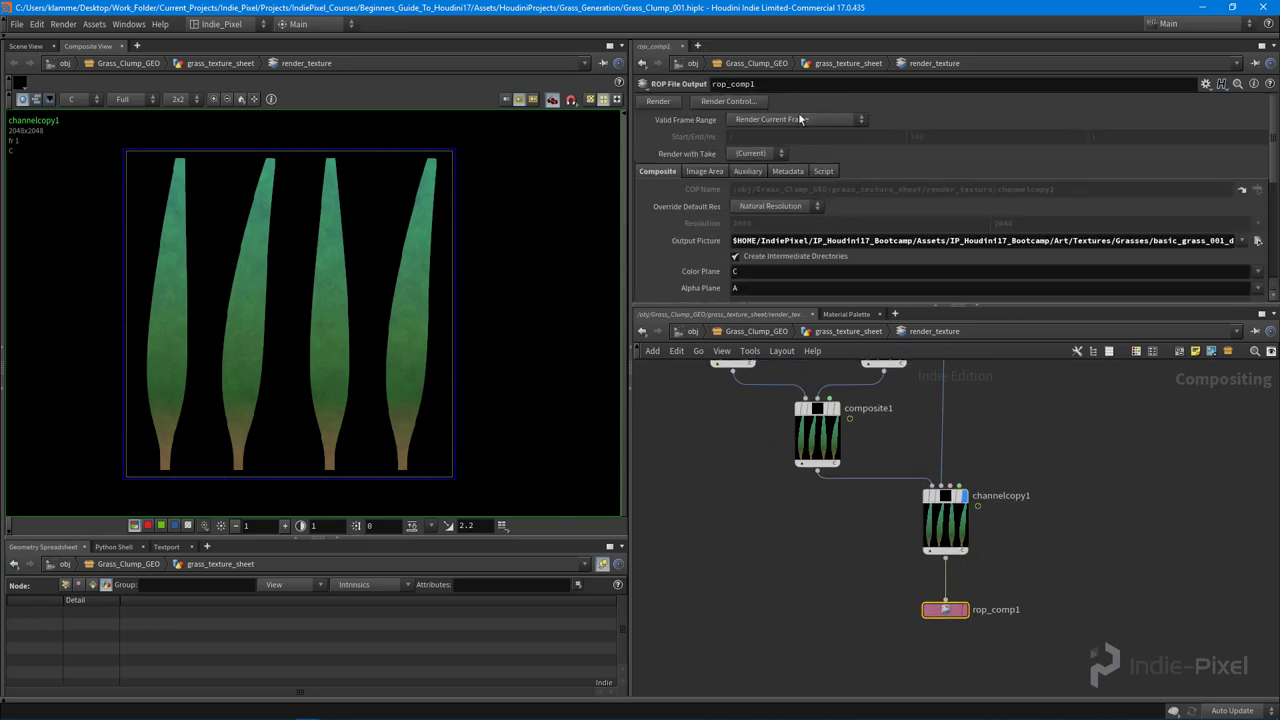
{"action": "scroll", "coordinate": [893, 176], "scroll_direction": "down", "scroll_amount": 5}
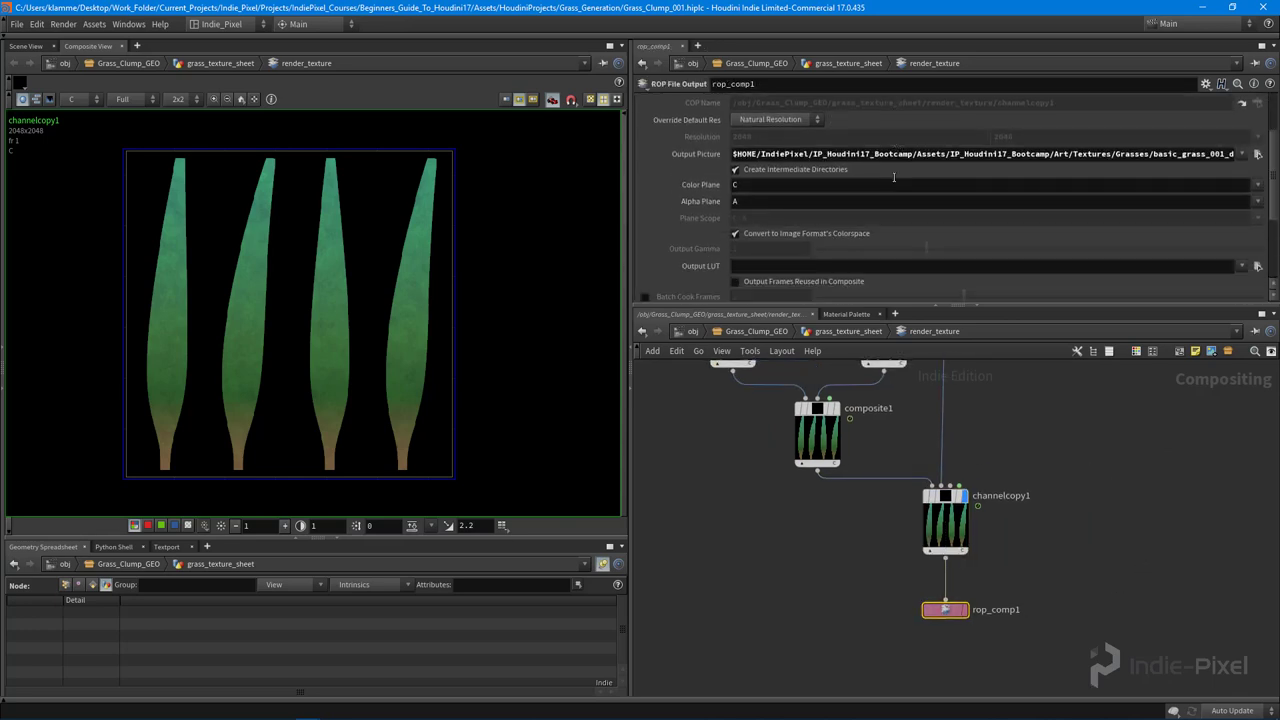
{"action": "scroll", "coordinate": [894, 176], "scroll_direction": "up", "scroll_amount": 5}
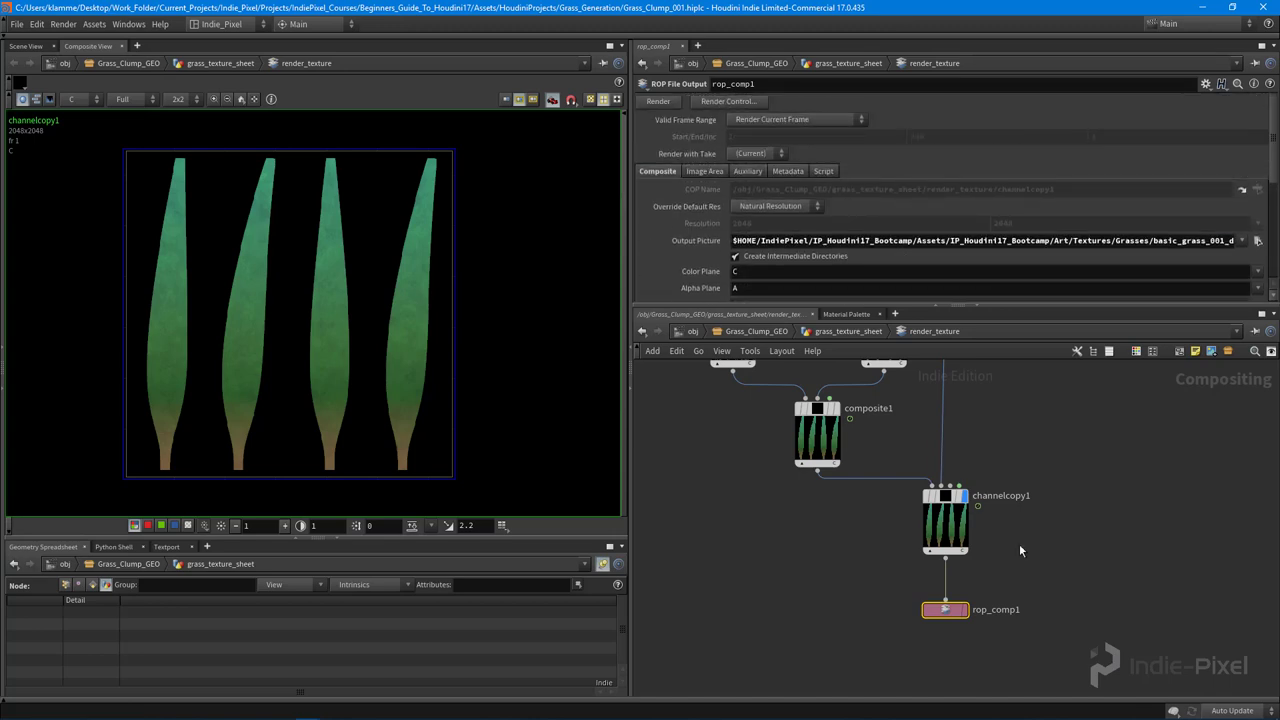
{"action": "left_click", "coordinate": [658, 103]}
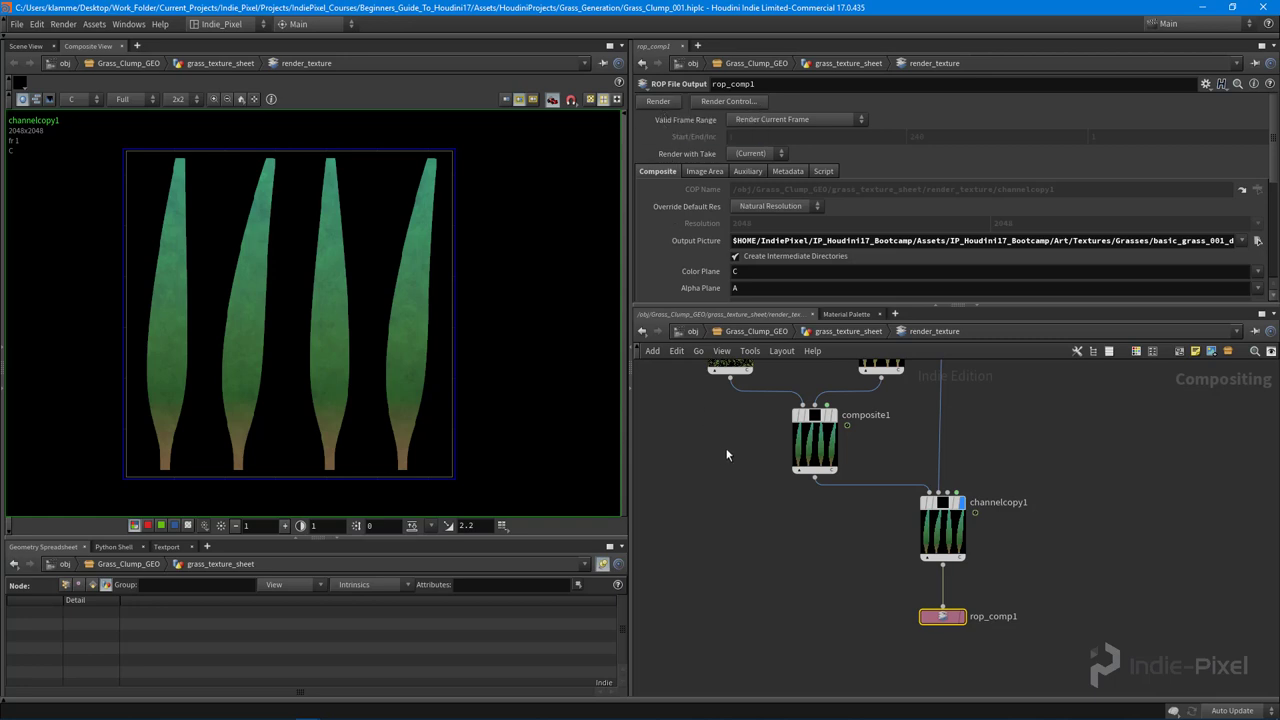
{"action": "middle_click_drag", "start_coordinate": [727, 455], "coordinate": [762, 474]}
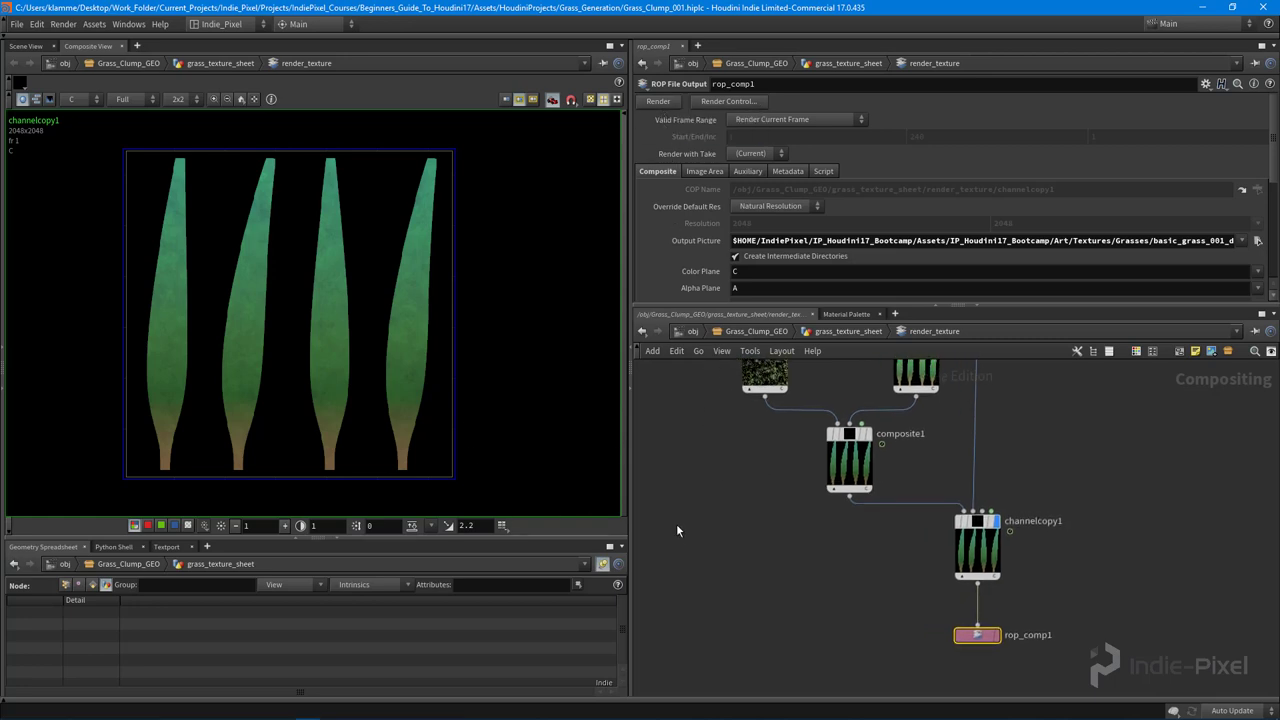
Switch to File Explorer and browse from Documents into the IndiePixel/IP_Houdini17_Bootcamp project folder
{"action": "mouse_move", "coordinate": [408, 717]}
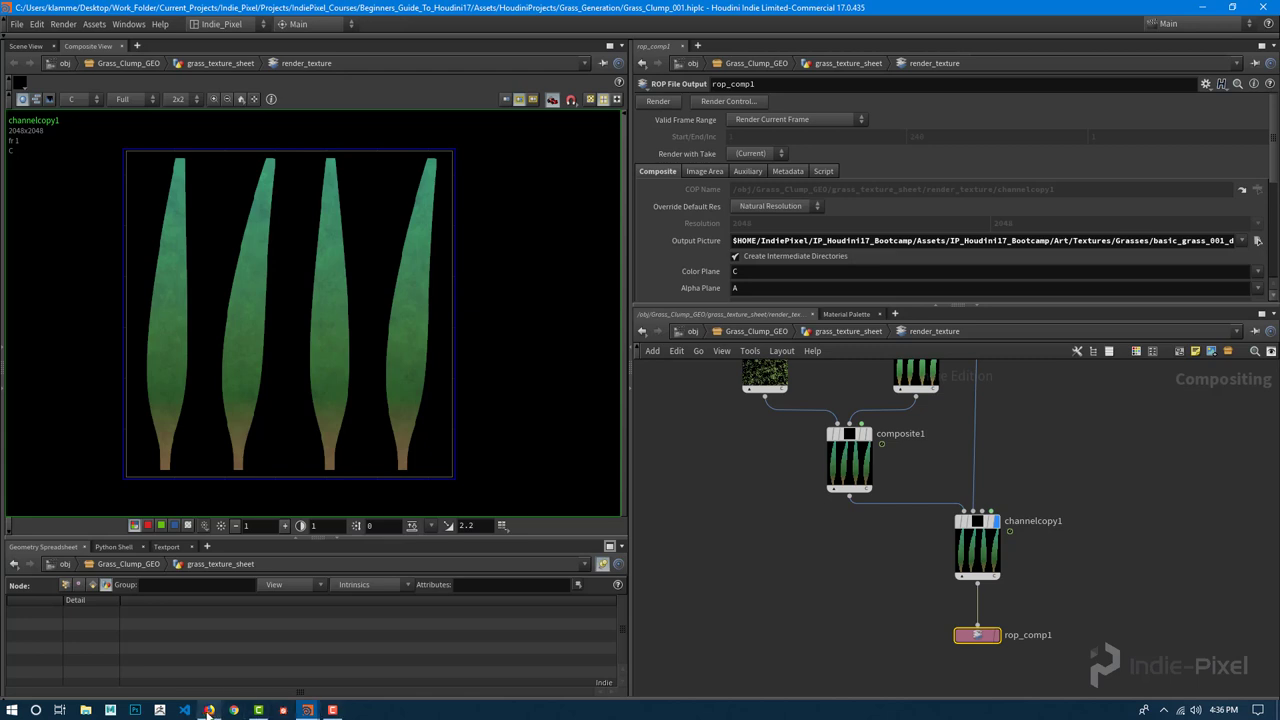
{"action": "left_click", "coordinate": [87, 710]}
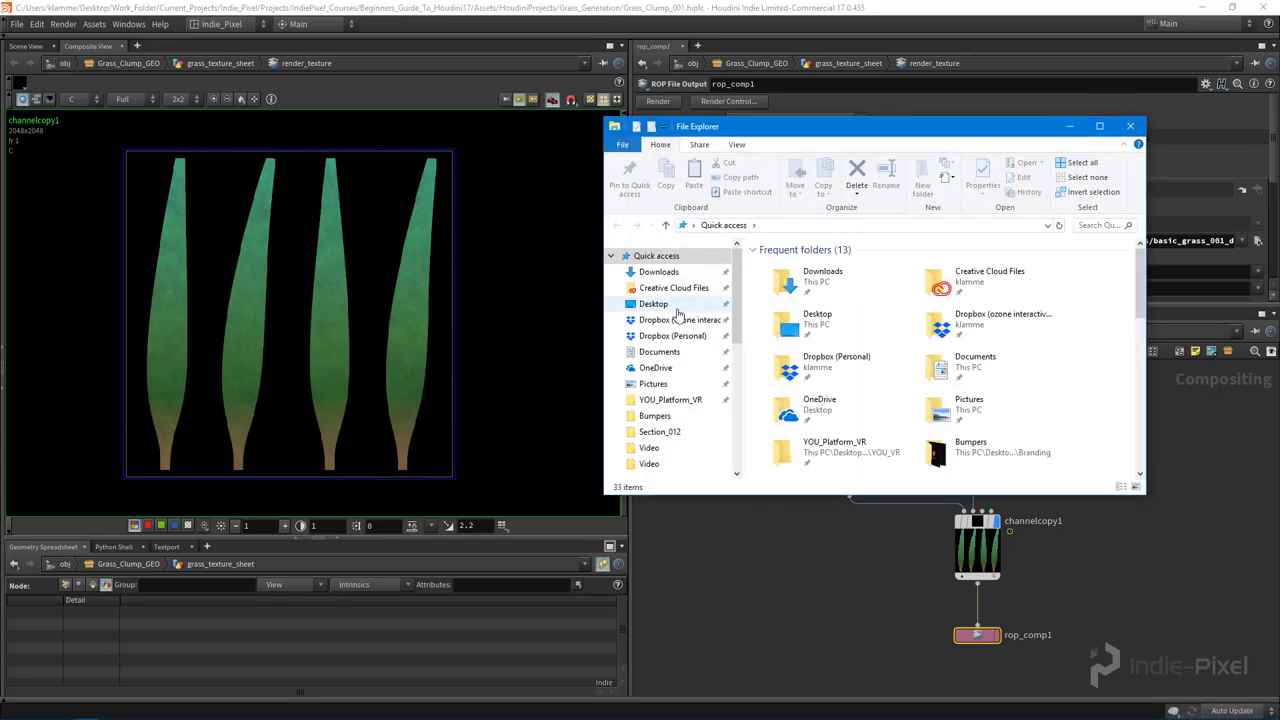
{"action": "left_click", "coordinate": [659, 351]}
{"action": "scroll", "coordinate": [828, 370], "scroll_direction": "down", "scroll_amount": 5}
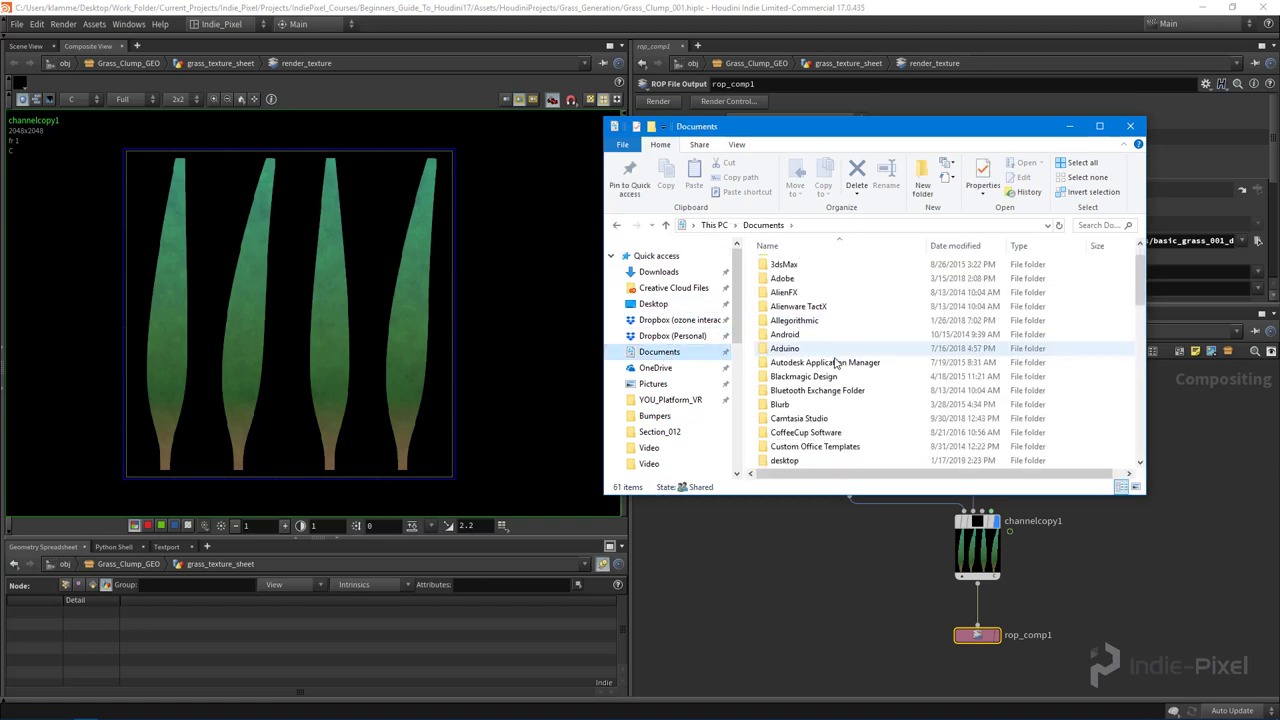
{"action": "double_click", "coordinate": [826, 363]}
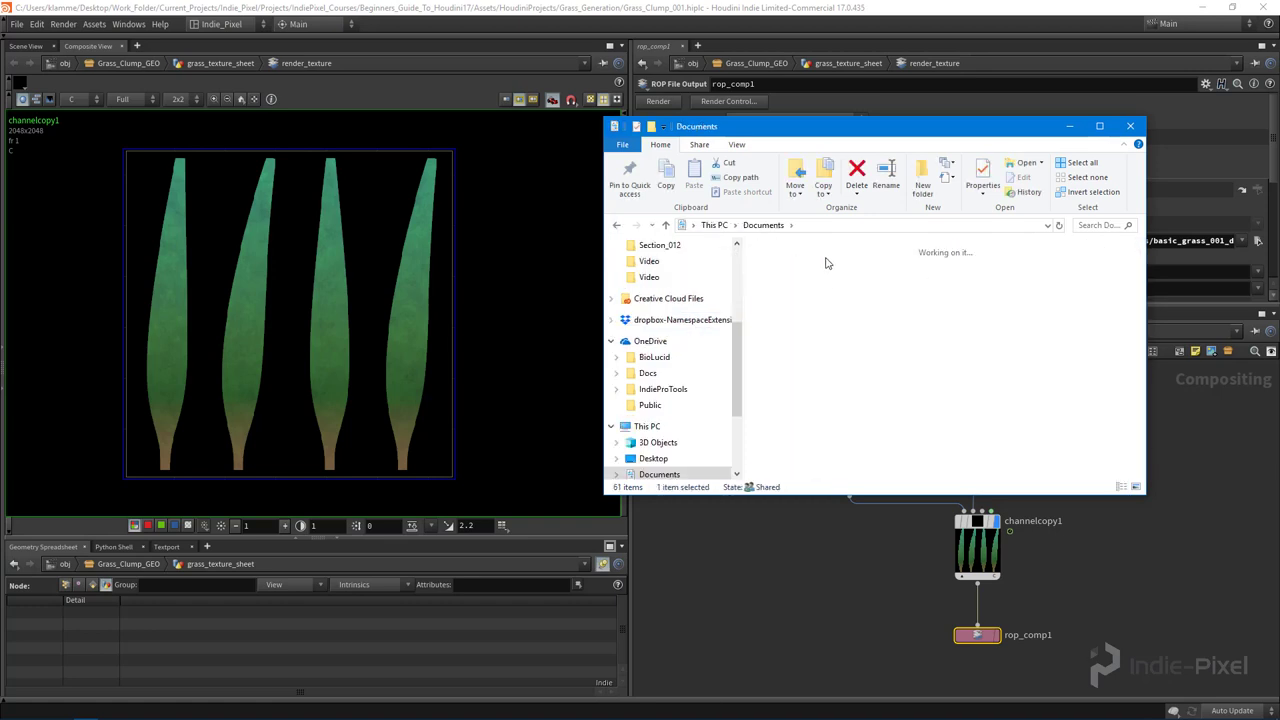
{"action": "double_click", "coordinate": [1010, 374]}
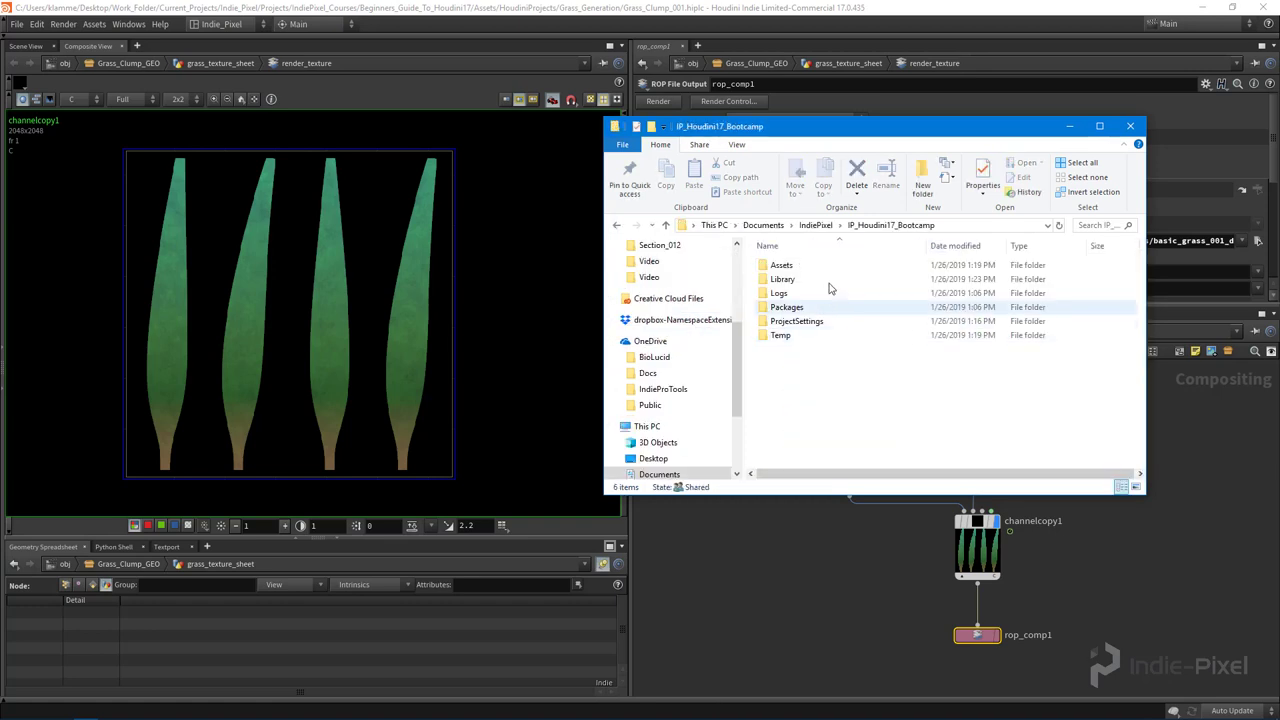
Browse through Assets/IP_Houdini17_Bootcamp/Art/Textures into the Grasses folder to check for the rendered texture
{"action": "double_click", "coordinate": [805, 268]}
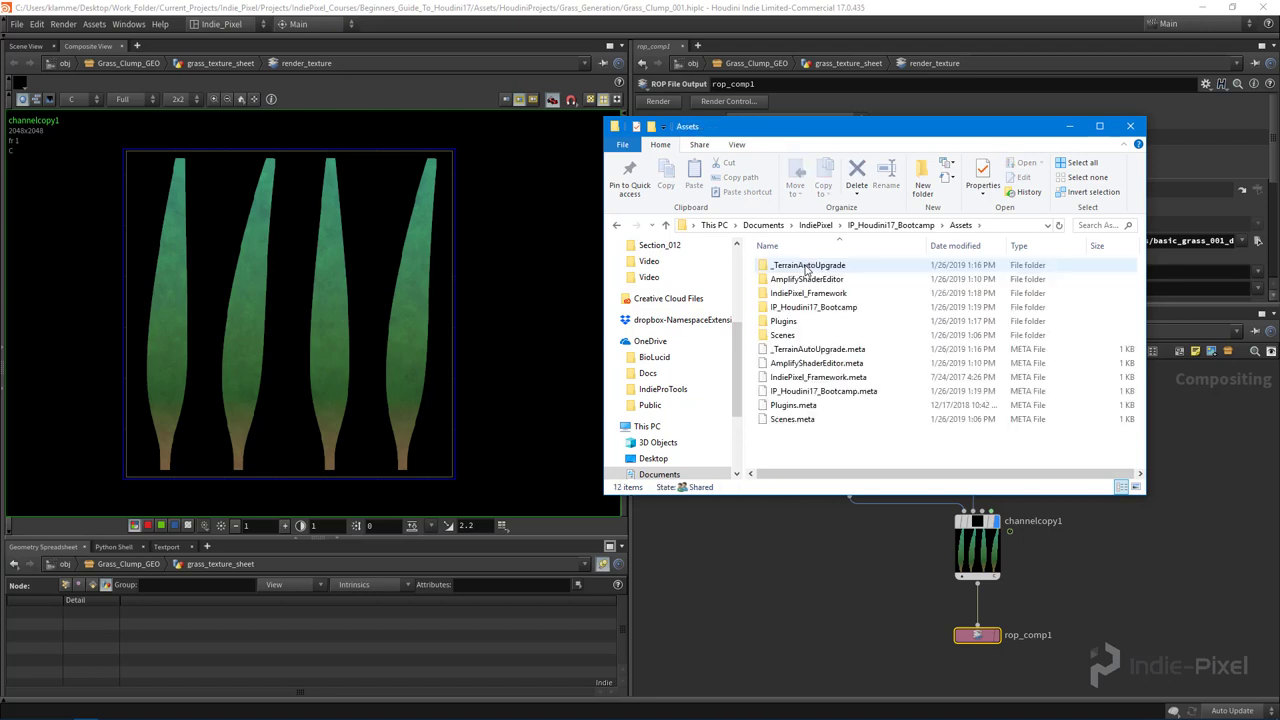
{"action": "double_click", "coordinate": [812, 307]}
{"action": "double_click", "coordinate": [795, 264]}
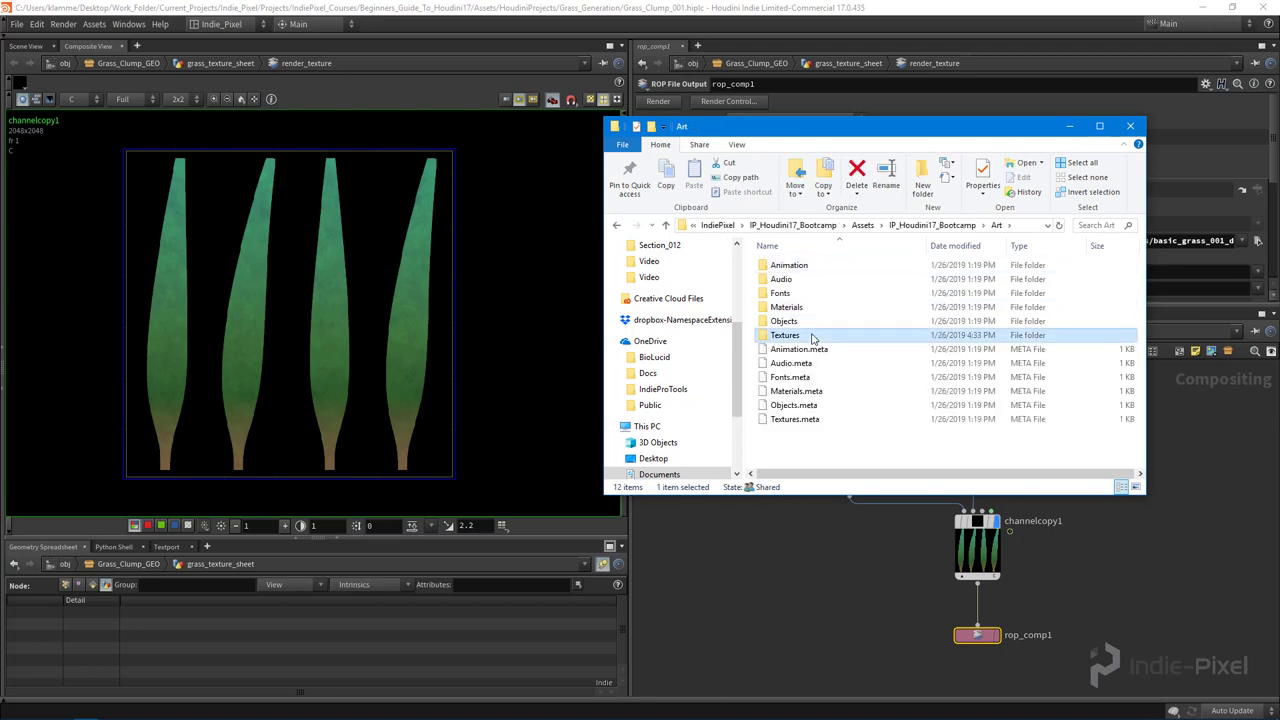
{"action": "double_click", "coordinate": [814, 334]}
{"action": "double_click", "coordinate": [795, 264]}
{"action": "left_click", "coordinate": [818, 322]}
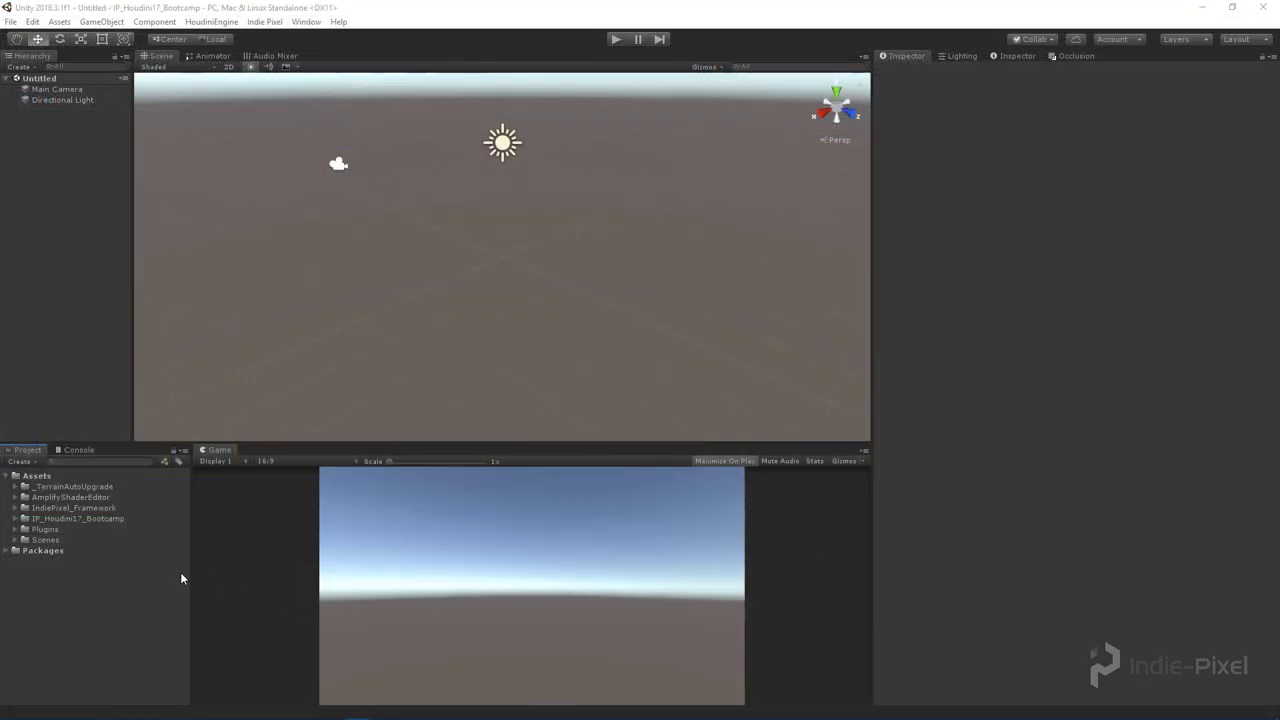
In Unity, select the basic_grass_001_d texture under Assets/IP_Houdini17_Bootcamp/Art/Textures/Grasses to view its import settings
{"action": "left_click", "coordinate": [15, 519]}
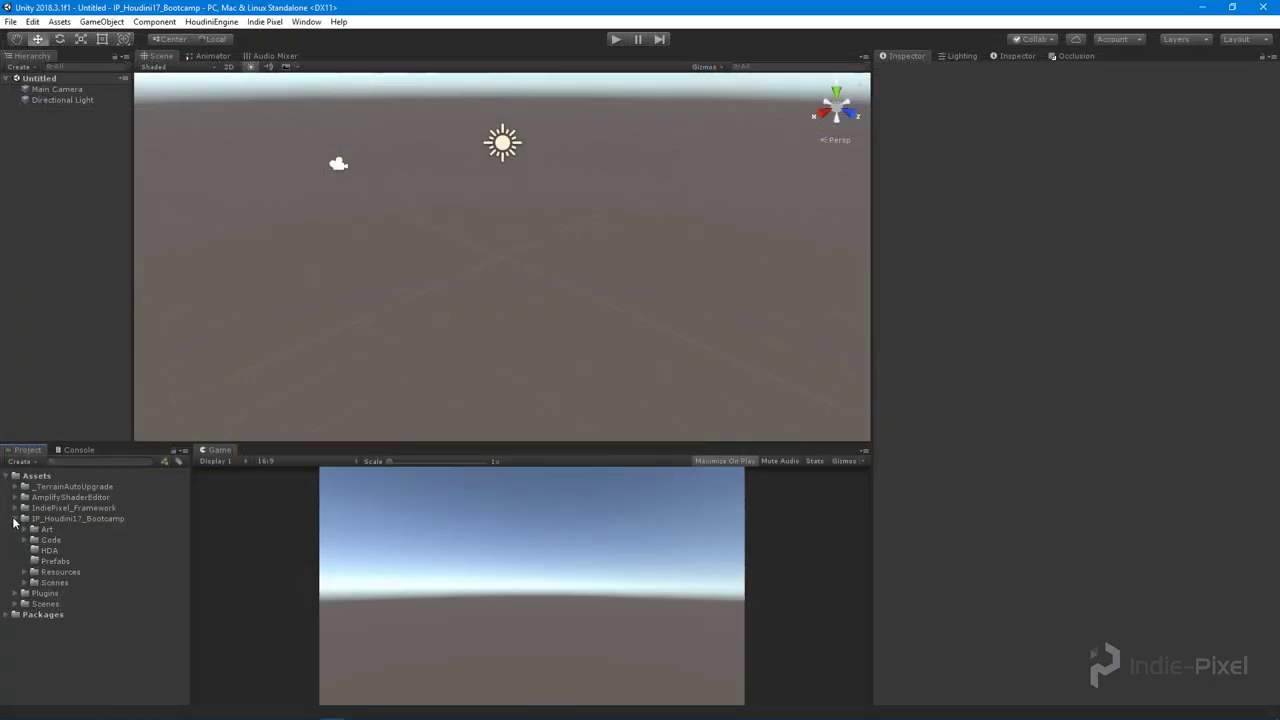
{"action": "left_click", "coordinate": [24, 529]}
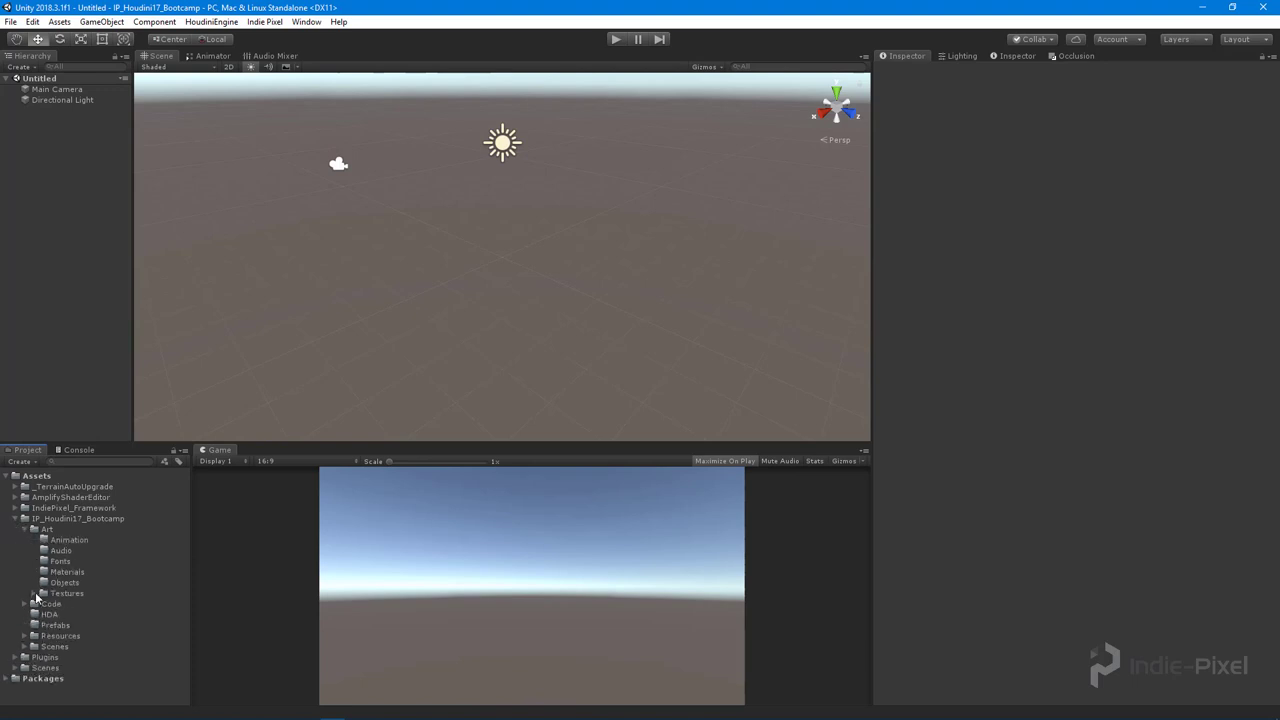
{"action": "left_click", "coordinate": [34, 593]}
{"action": "left_click", "coordinate": [44, 605]}
{"action": "left_click", "coordinate": [68, 616]}
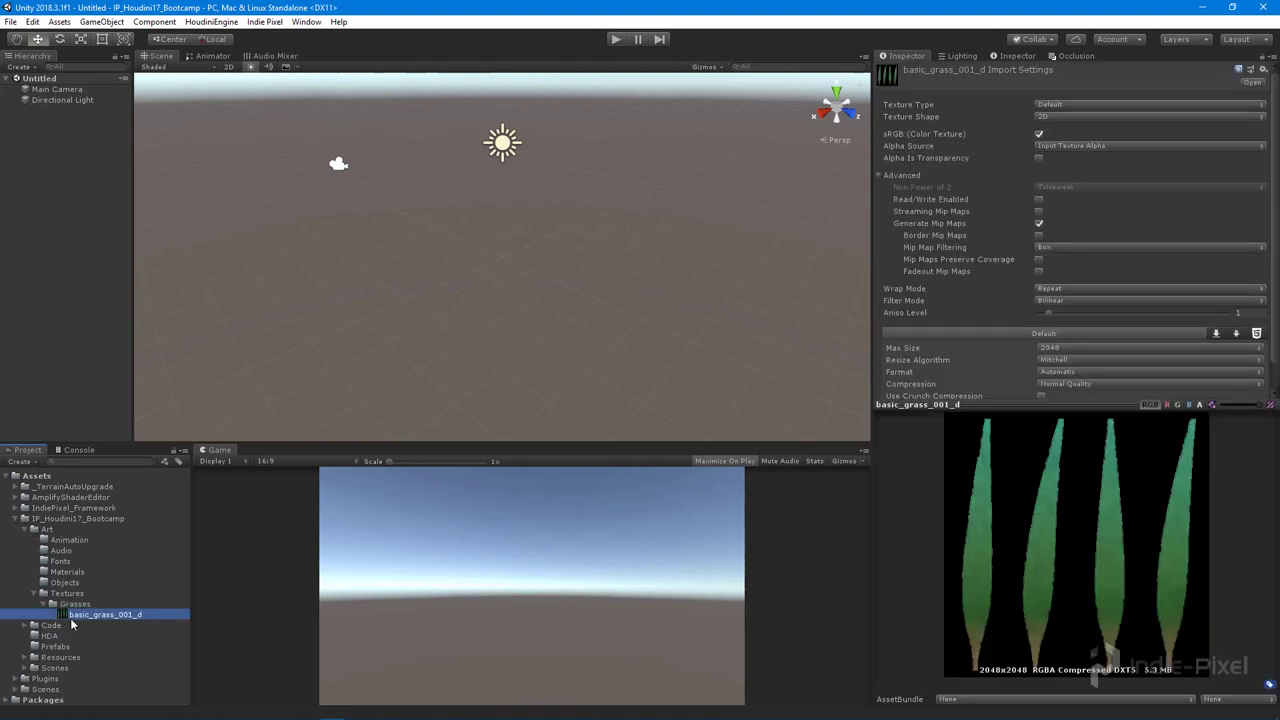
Compare the alpha and RGB channels of basic_grass_001_d in an enlarged texture preview
{"action": "left_click", "coordinate": [1202, 405]}
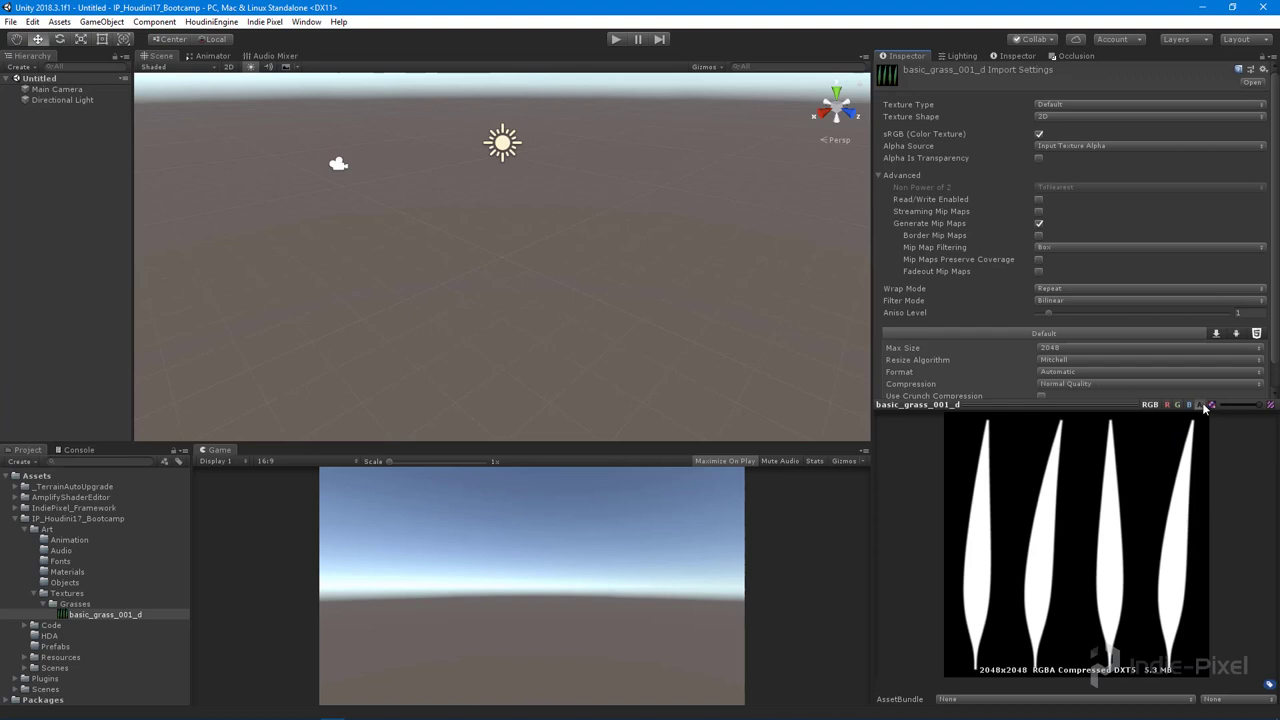
{"action": "left_click", "coordinate": [1151, 404]}
{"action": "left_click_drag", "start_coordinate": [1120, 402], "coordinate": [1105, 302]}
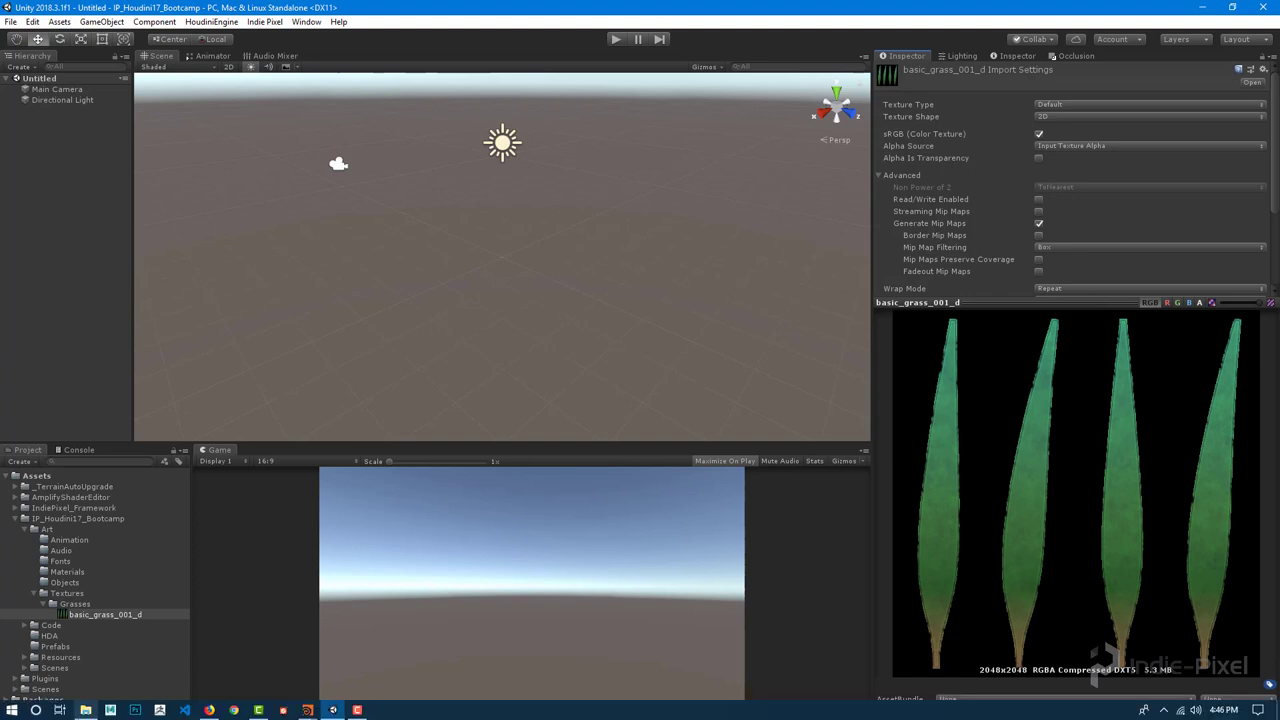
{"action": "left_click", "coordinate": [1200, 302]}
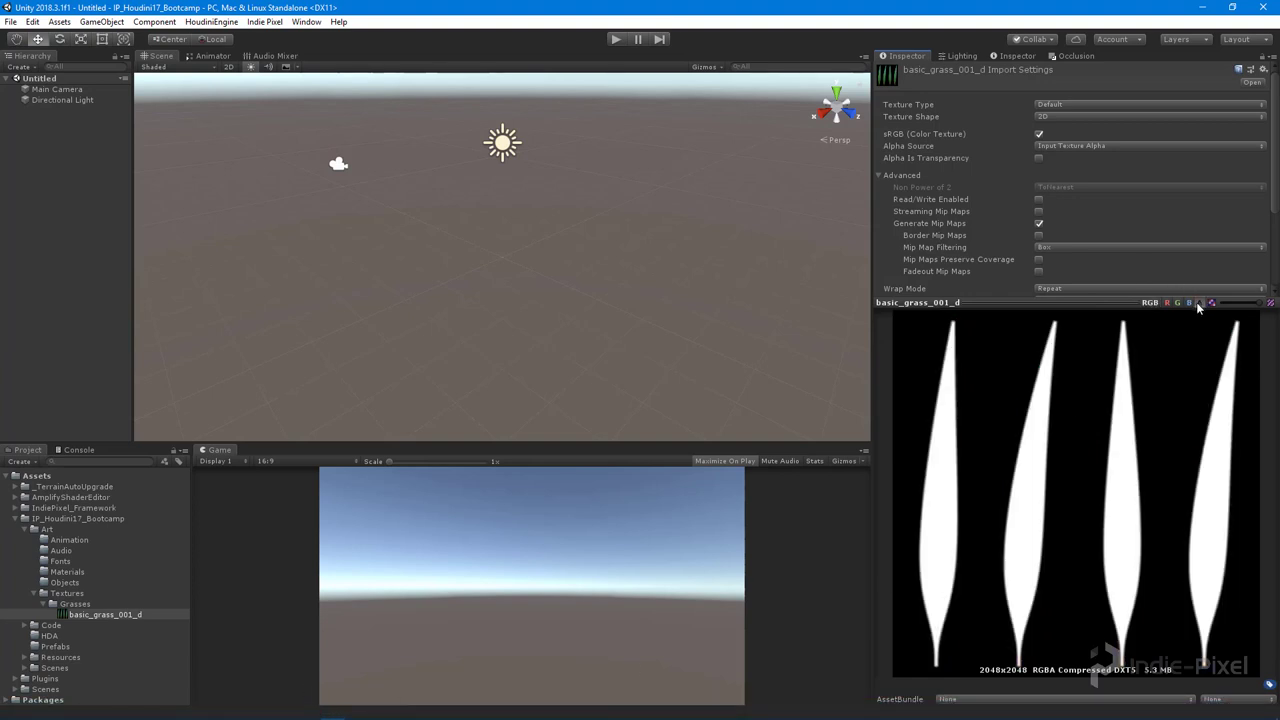
{"action": "left_click", "coordinate": [1151, 302]}
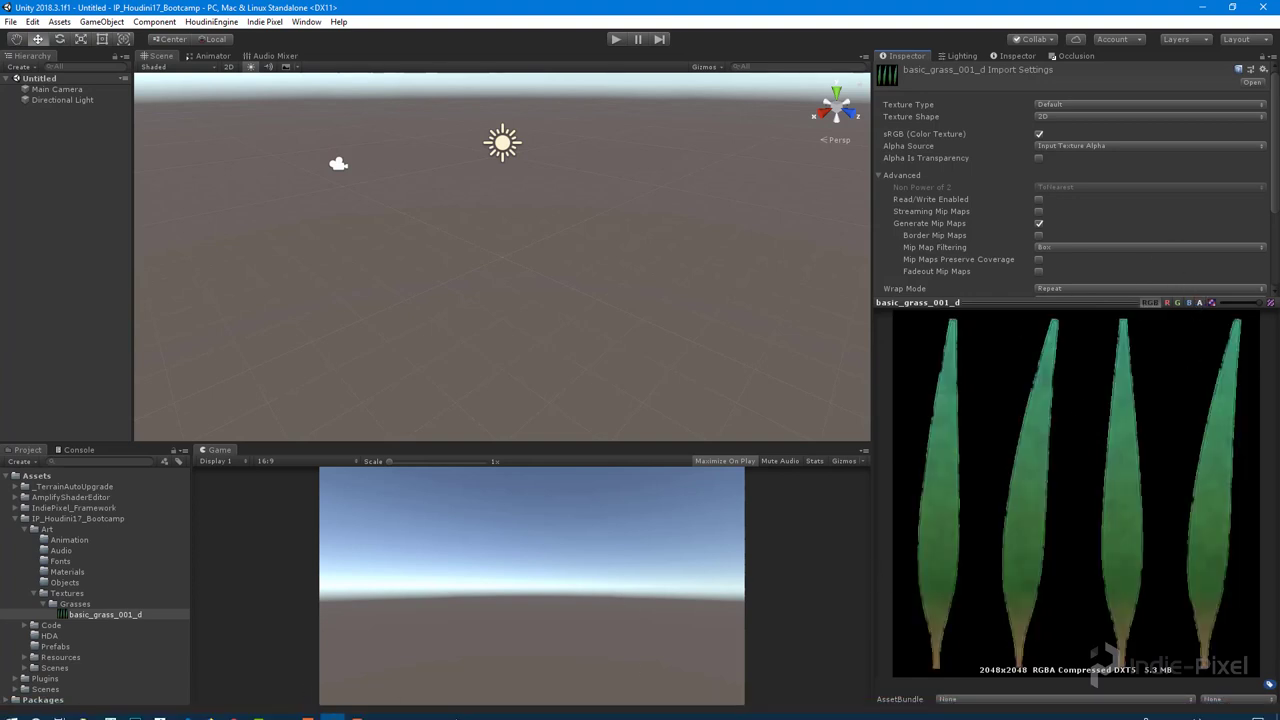
Switch back to Houdini and examine the edge of a grass blade up close in channelcopy1's composite view
{"action": "left_click", "coordinate": [307, 710]}
{"action": "left_click", "coordinate": [176, 652]}
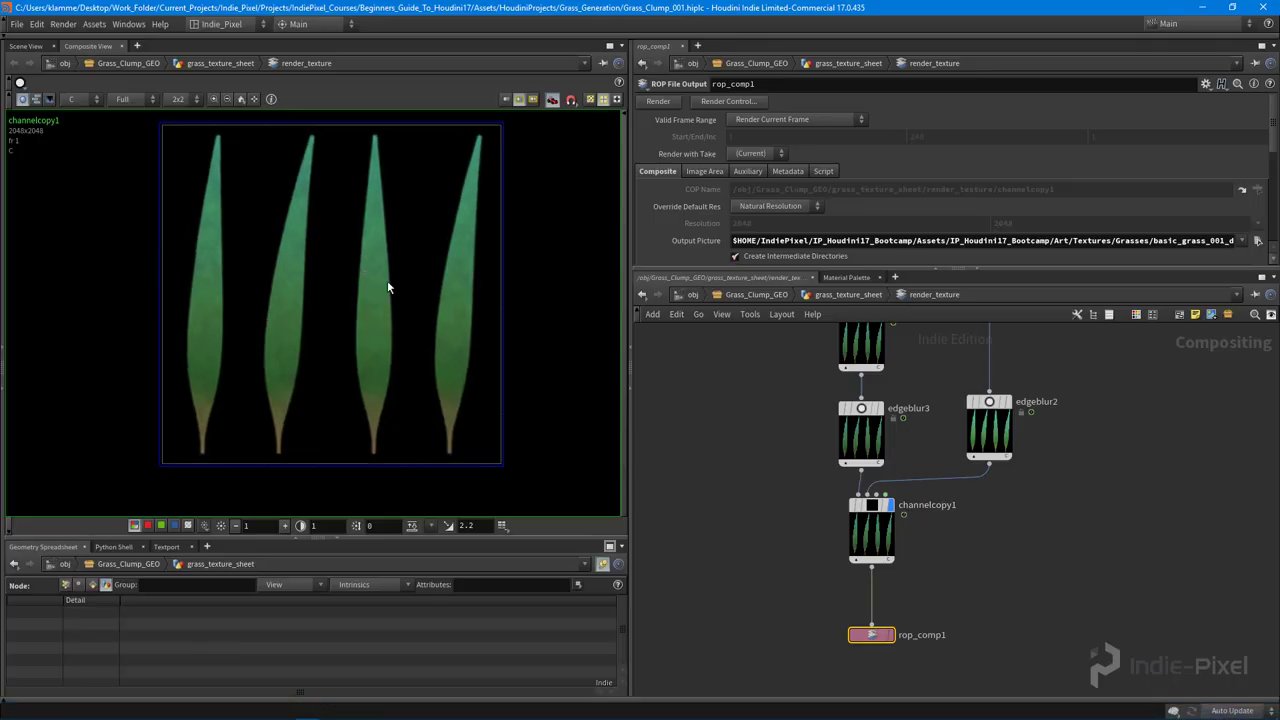
{"action": "left_click_drag", "start_coordinate": [997, 424], "coordinate": [997, 430]}
{"action": "scroll", "coordinate": [267, 339], "scroll_direction": "up", "scroll_amount": 5}
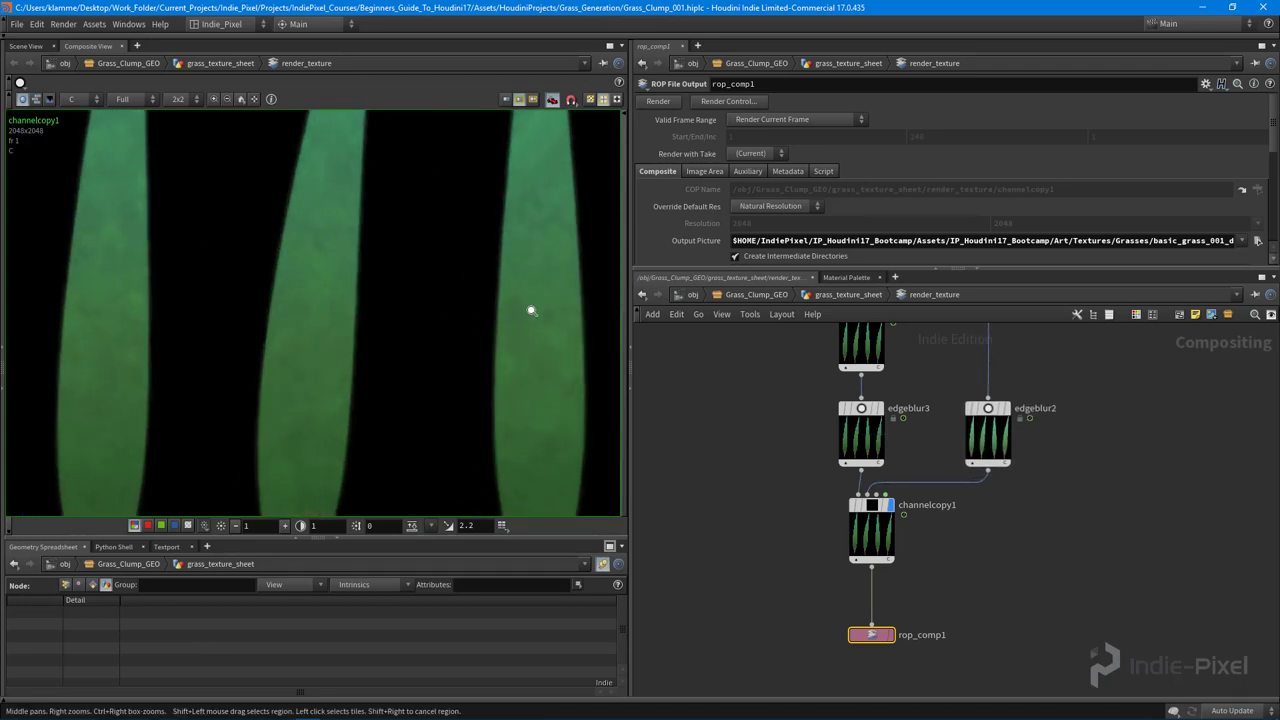
{"action": "scroll", "coordinate": [330, 375], "scroll_direction": "up", "scroll_amount": 3}
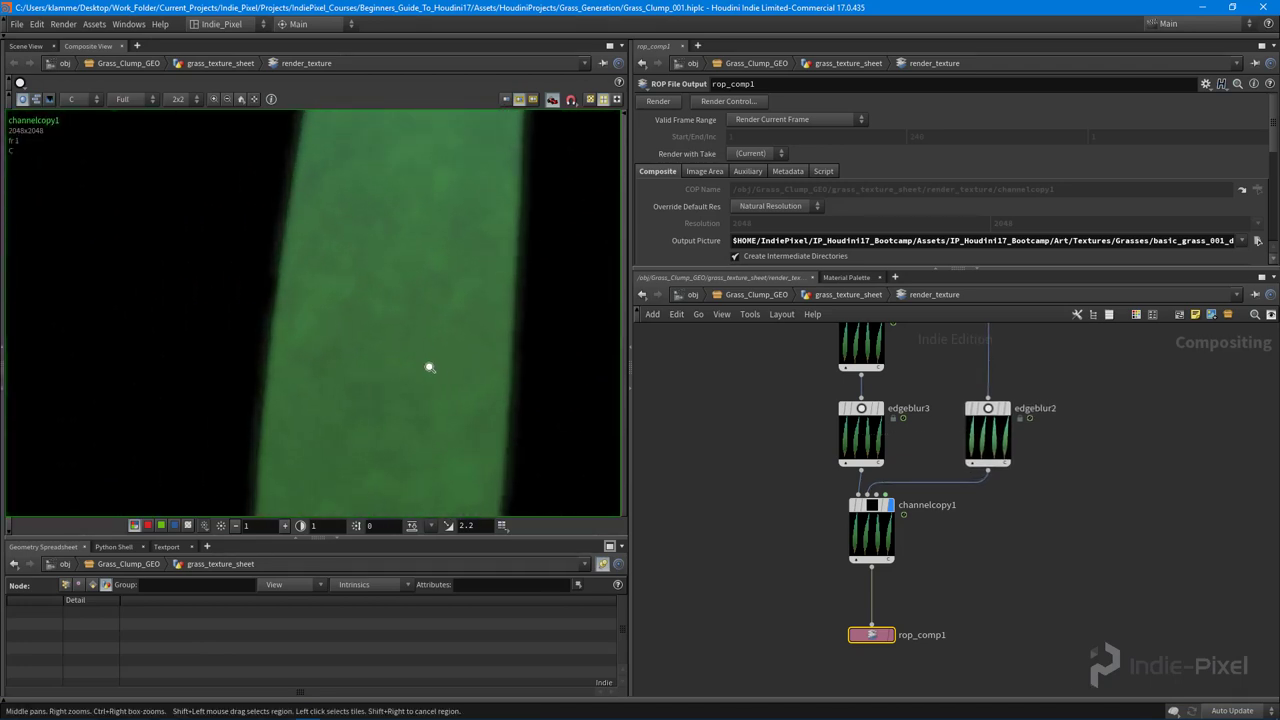
{"action": "scroll", "coordinate": [285, 295], "scroll_direction": "up", "scroll_amount": 2}
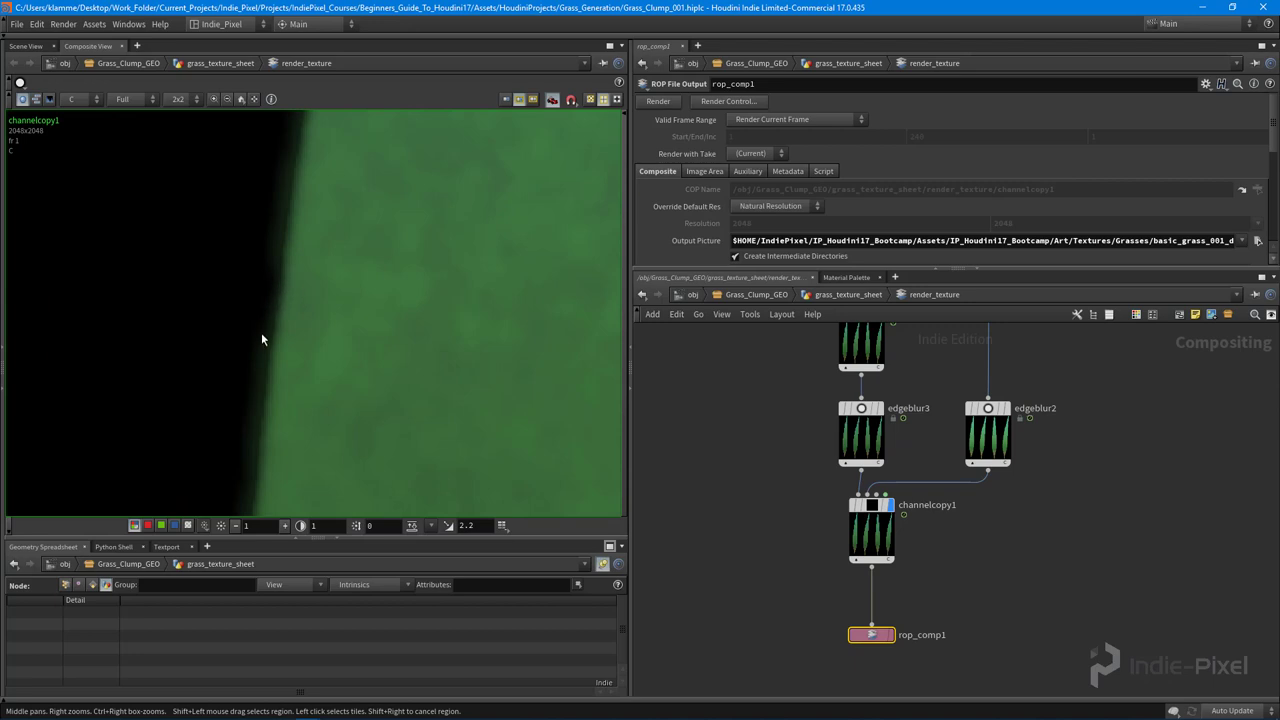
{"action": "middle_click_drag", "start_coordinate": [298, 241], "coordinate": [279, 276]}
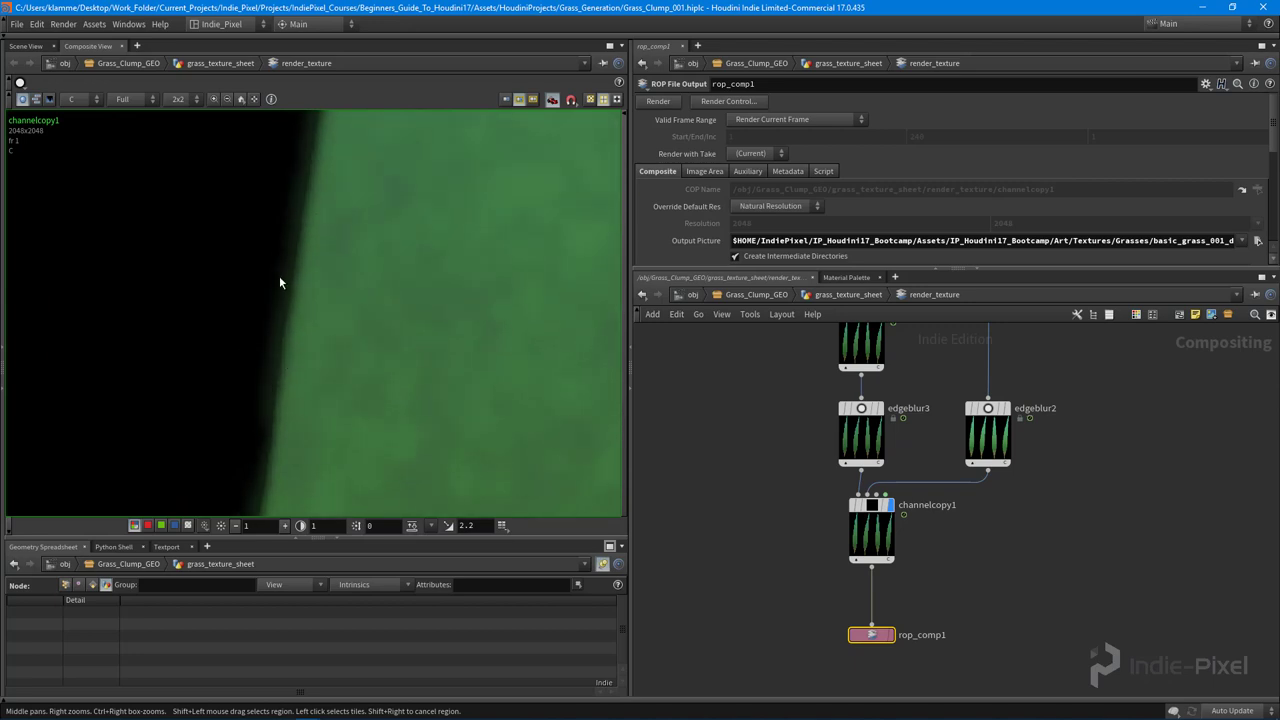
Set Soften Edge Matte to about 35.97 on edgeblur3 and about 27.55 on edgeblur2
{"action": "left_click", "coordinate": [861, 432]}
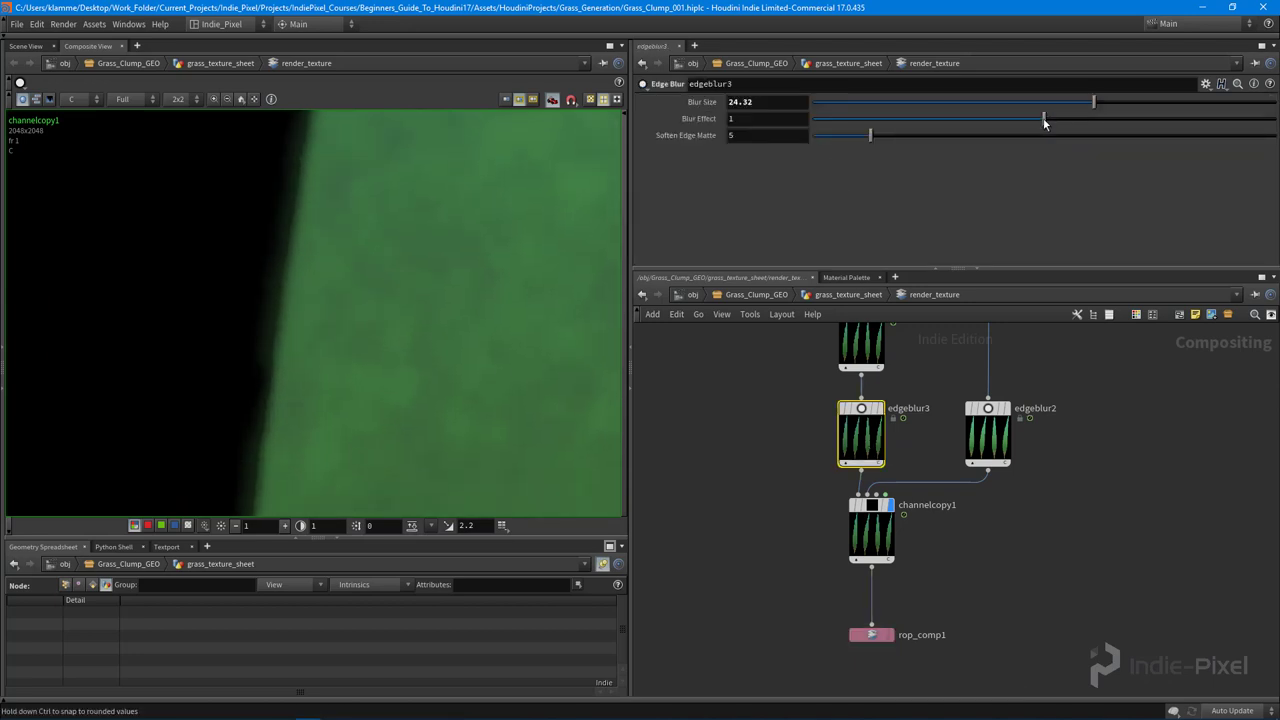
{"action": "left_click_drag", "start_coordinate": [872, 135], "coordinate": [1228, 133]}
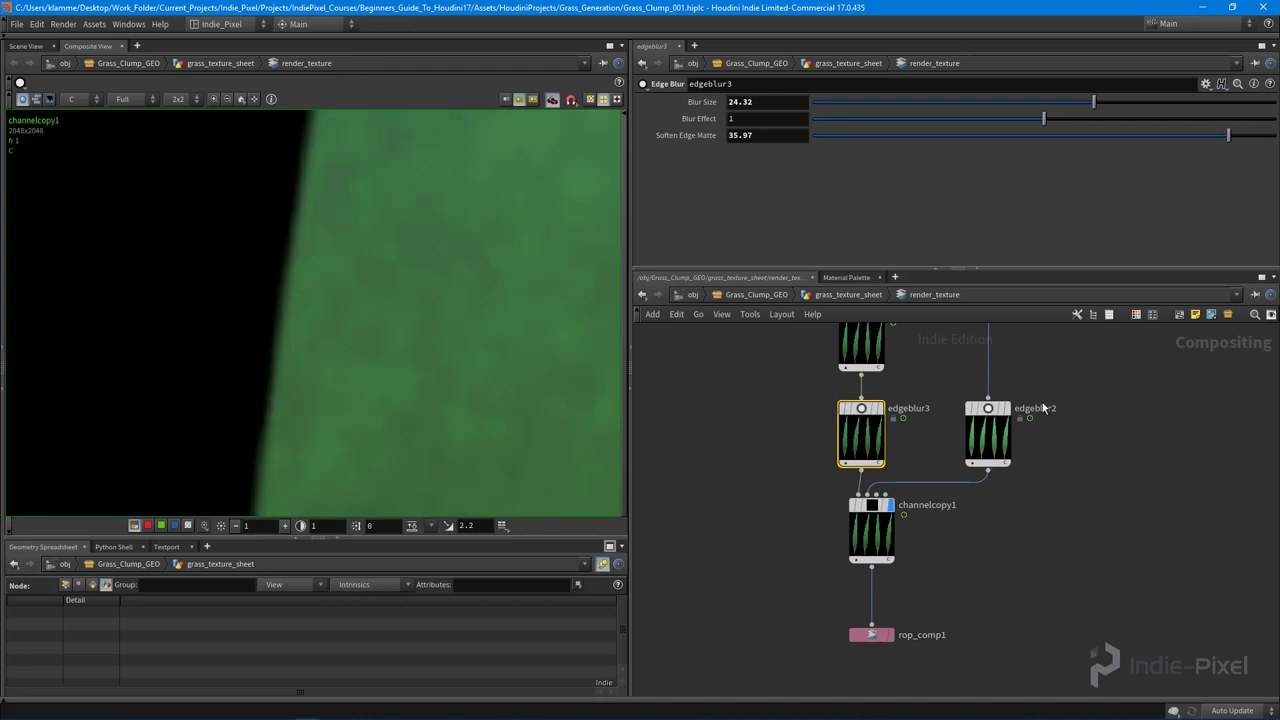
{"action": "left_click", "coordinate": [988, 445]}
{"action": "left_click_drag", "start_coordinate": [1032, 136], "coordinate": [1131, 135]}
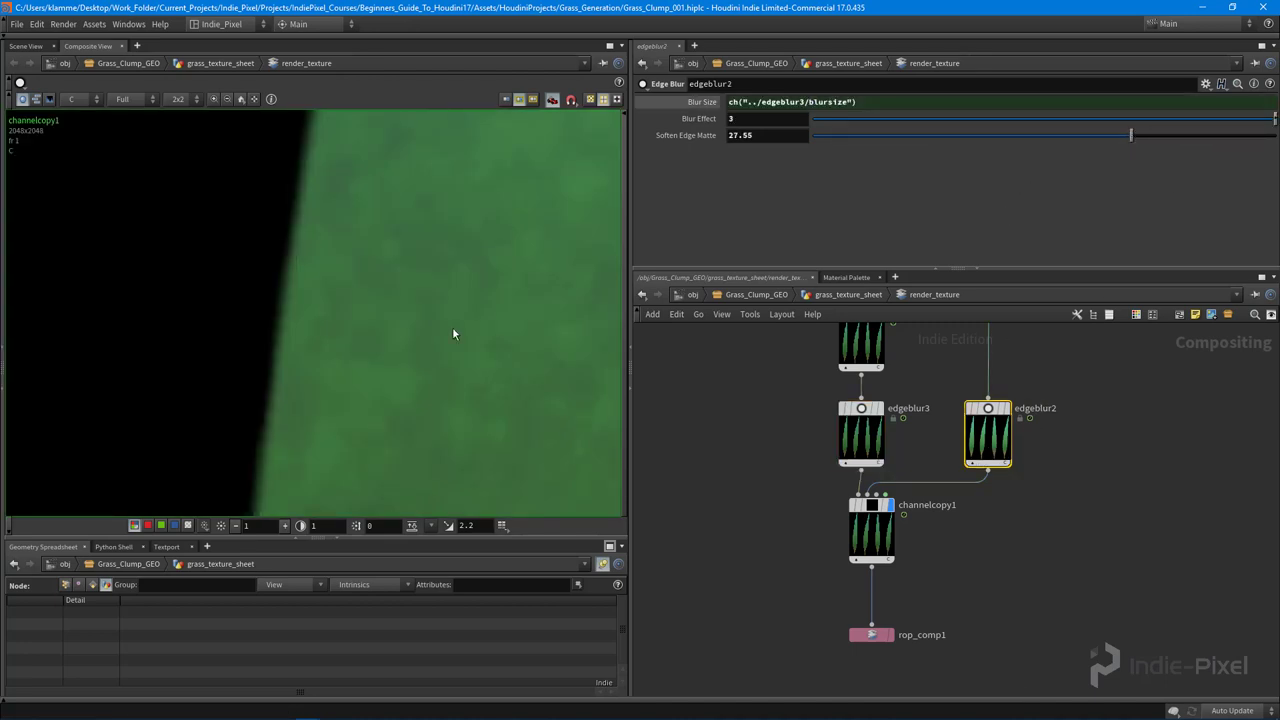
Render the whole grass texture again from rop_comp1 to the existing basic_grass_001_d output picture
{"action": "right_click_drag", "start_coordinate": [440, 328], "coordinate": [316, 352]}
{"action": "left_click", "coordinate": [871, 634]}
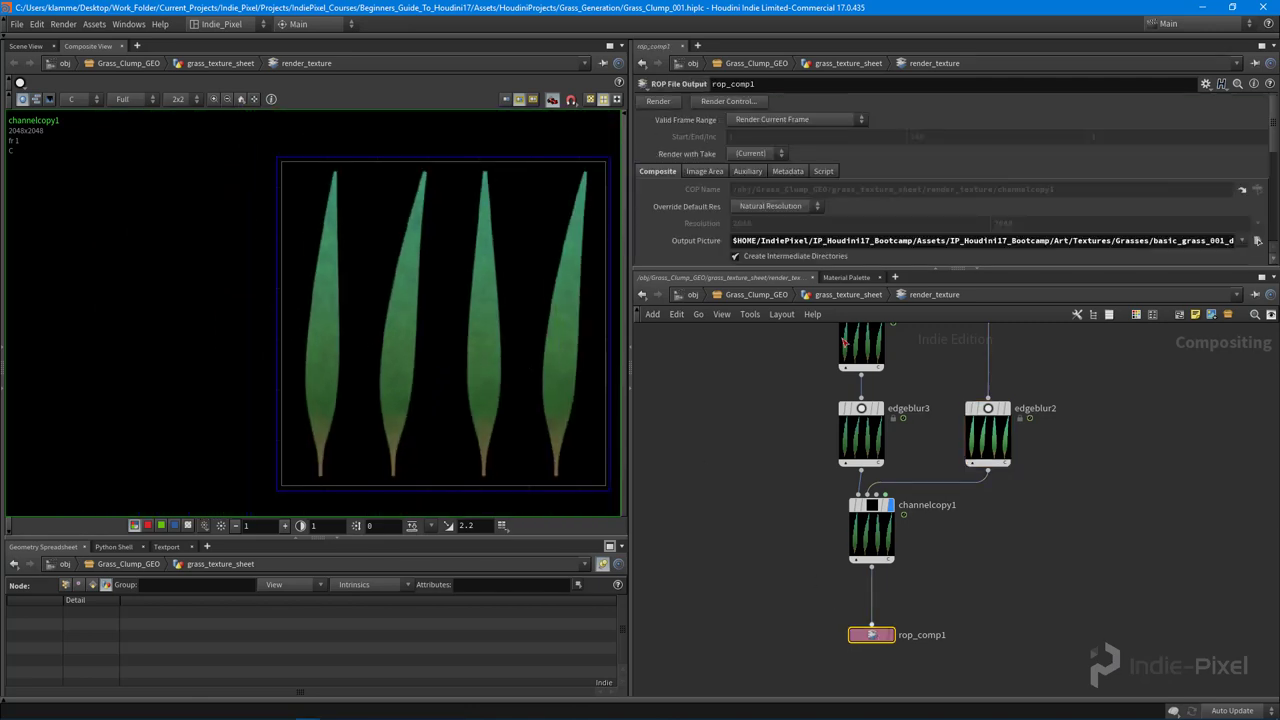
{"action": "left_click", "coordinate": [659, 102]}
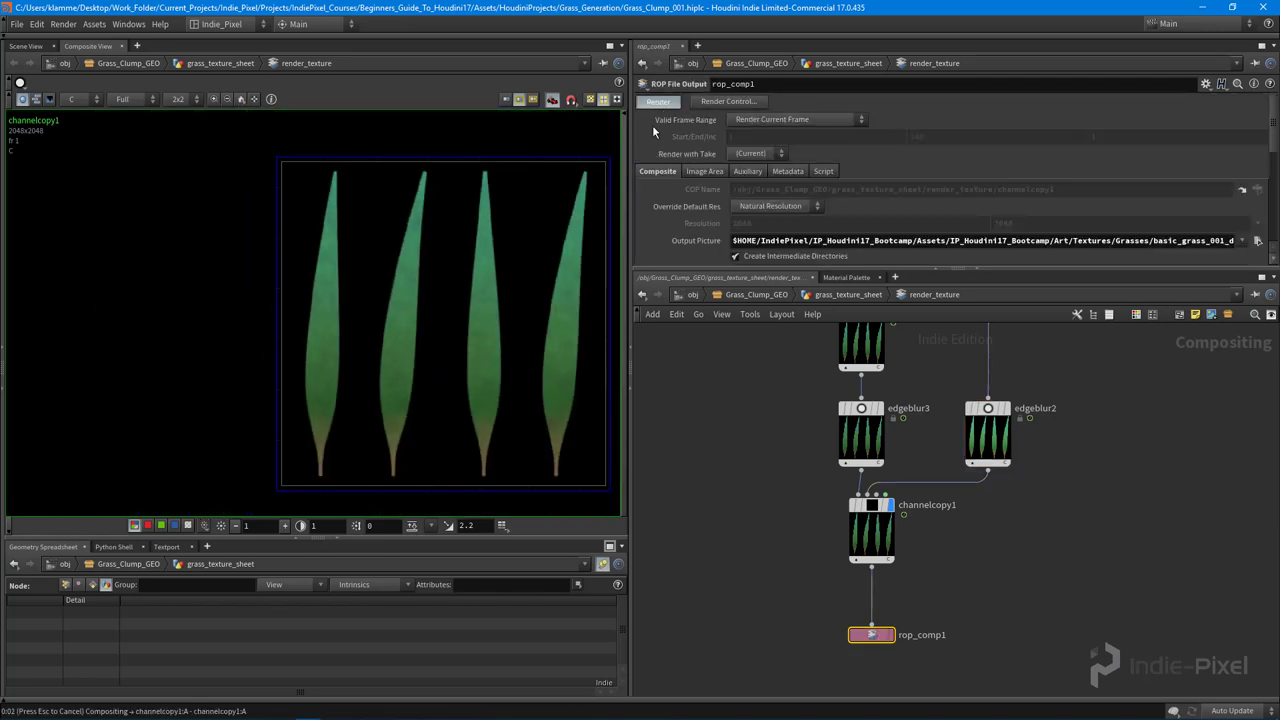
Switch to Unity and compare the alpha and RGB channels of the re-rendered basic_grass_001_d texture
{"action": "mouse_move", "coordinate": [265, 712]}
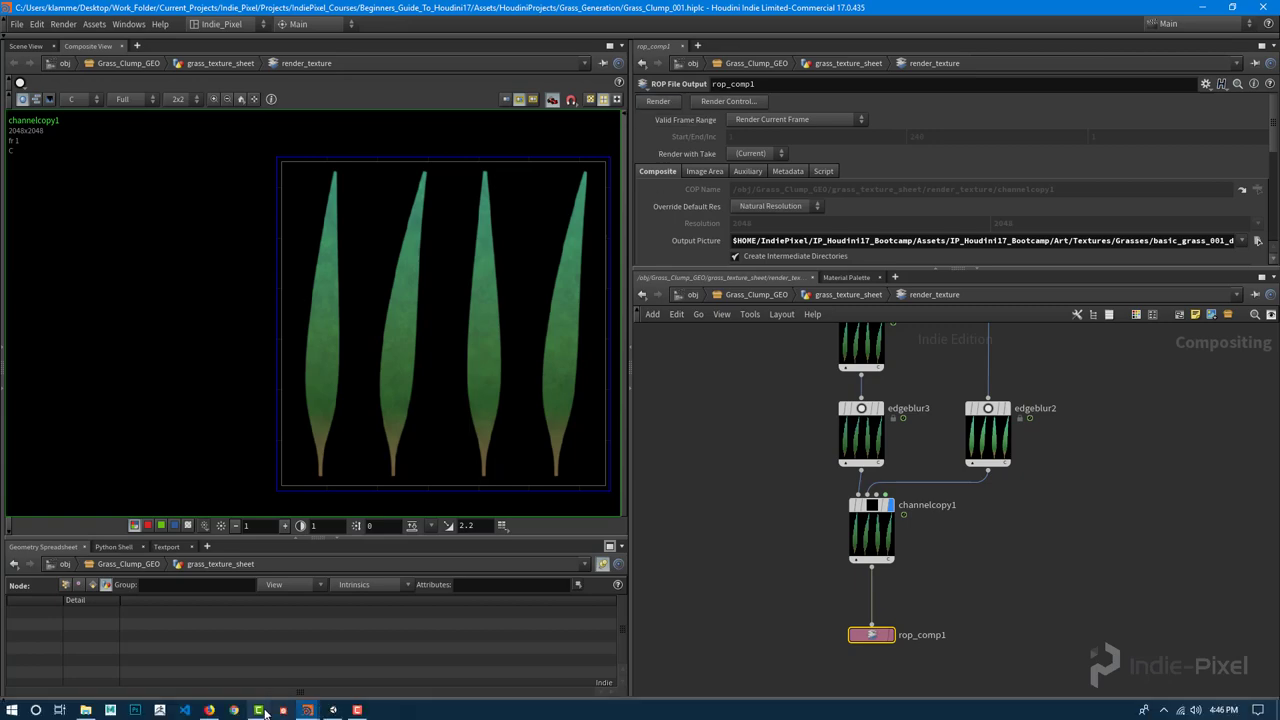
{"action": "left_click", "coordinate": [333, 710]}
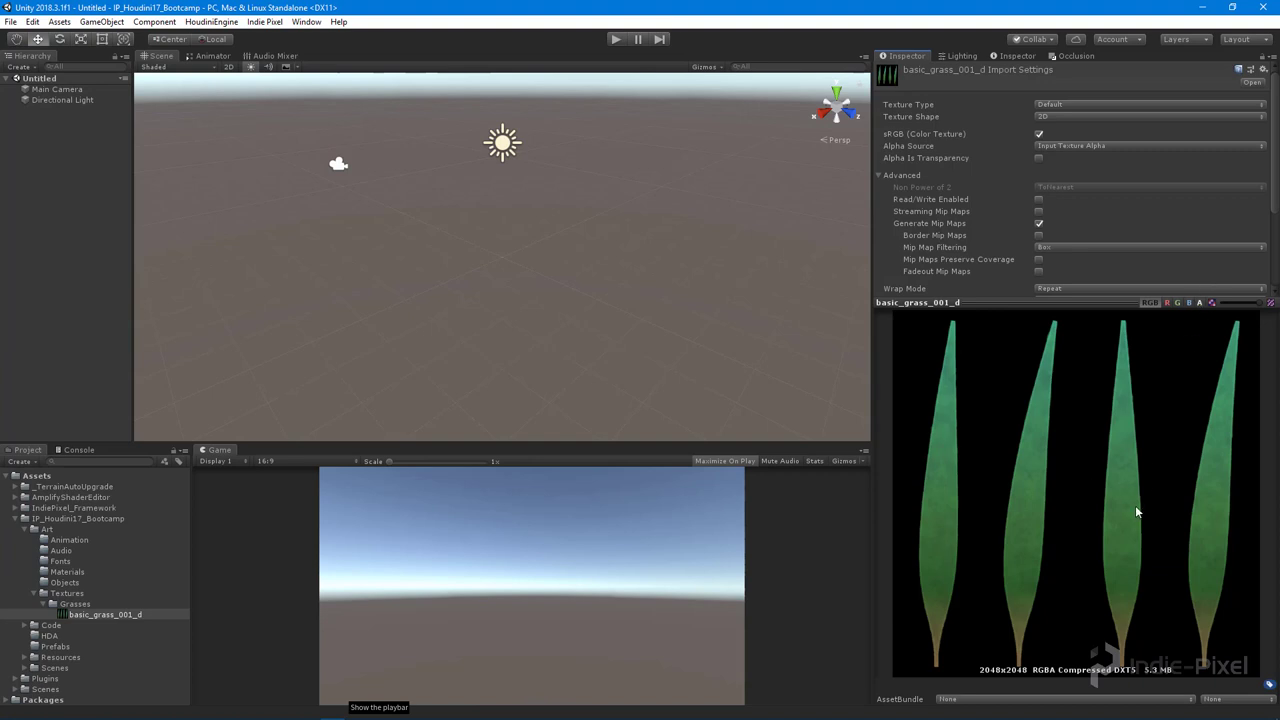
{"action": "left_click", "coordinate": [1201, 302]}
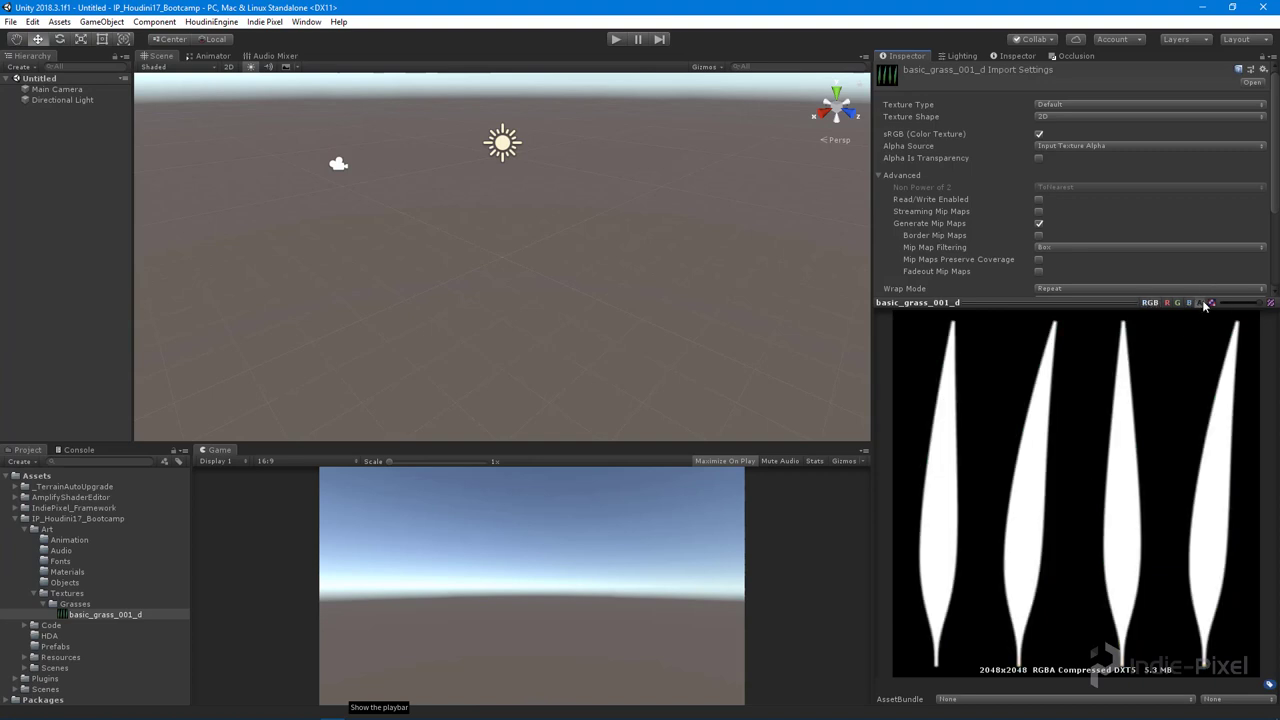
{"action": "left_click", "coordinate": [1151, 303]}
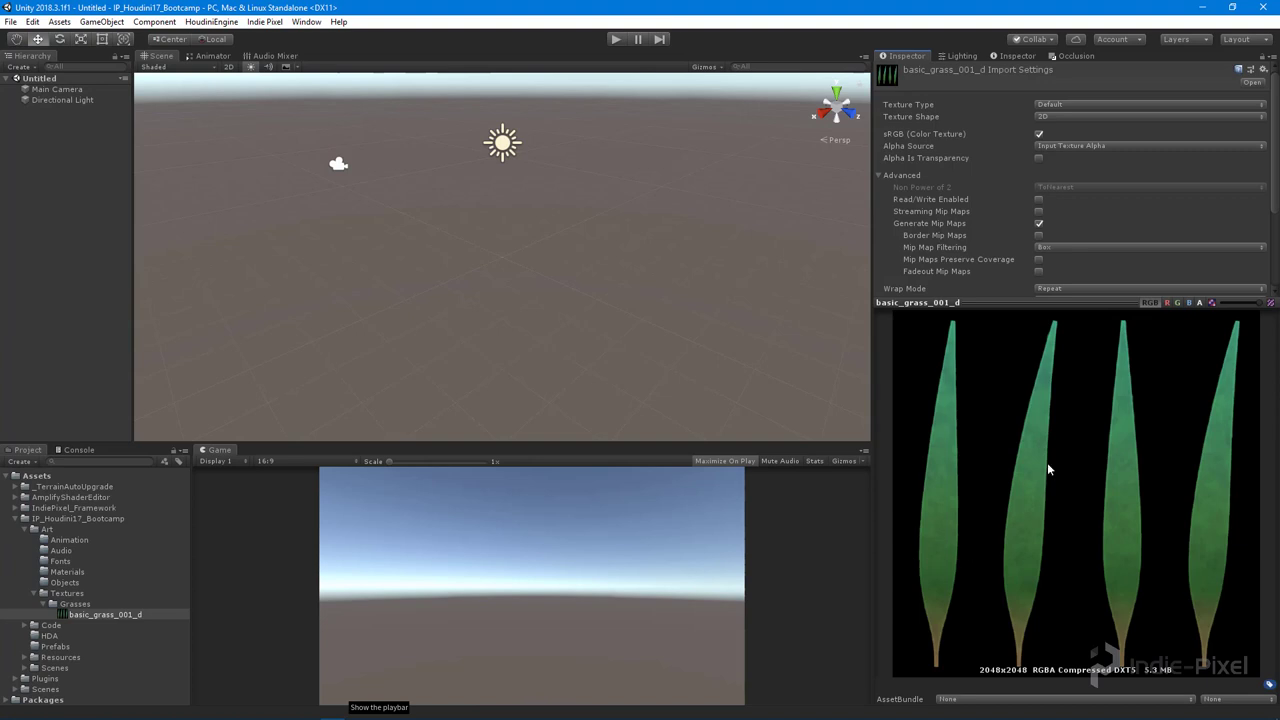
{"action": "left_click_drag", "start_coordinate": [870, 558], "coordinate": [869, 553]}
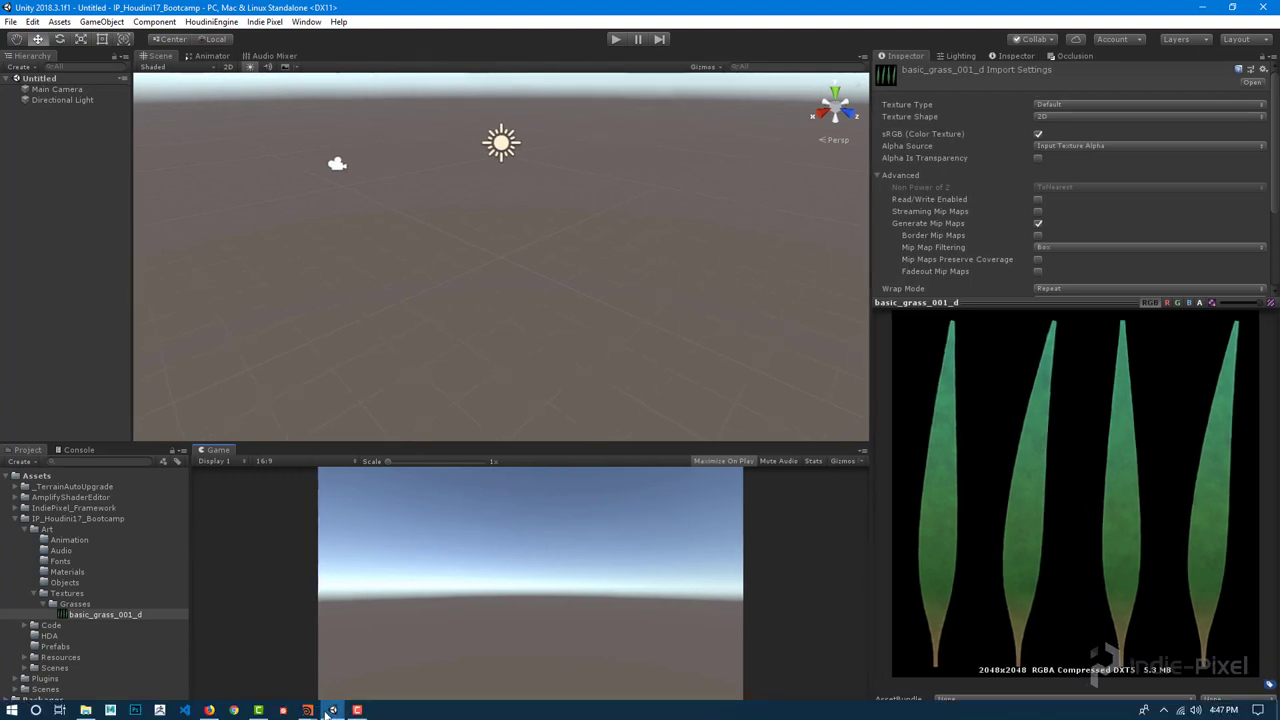
Switch back to Houdini and go up from render_texture to the grass_texture_sheet network
{"action": "mouse_move", "coordinate": [310, 712]}
{"action": "left_click", "coordinate": [177, 658]}
{"action": "key", "text": "u"}
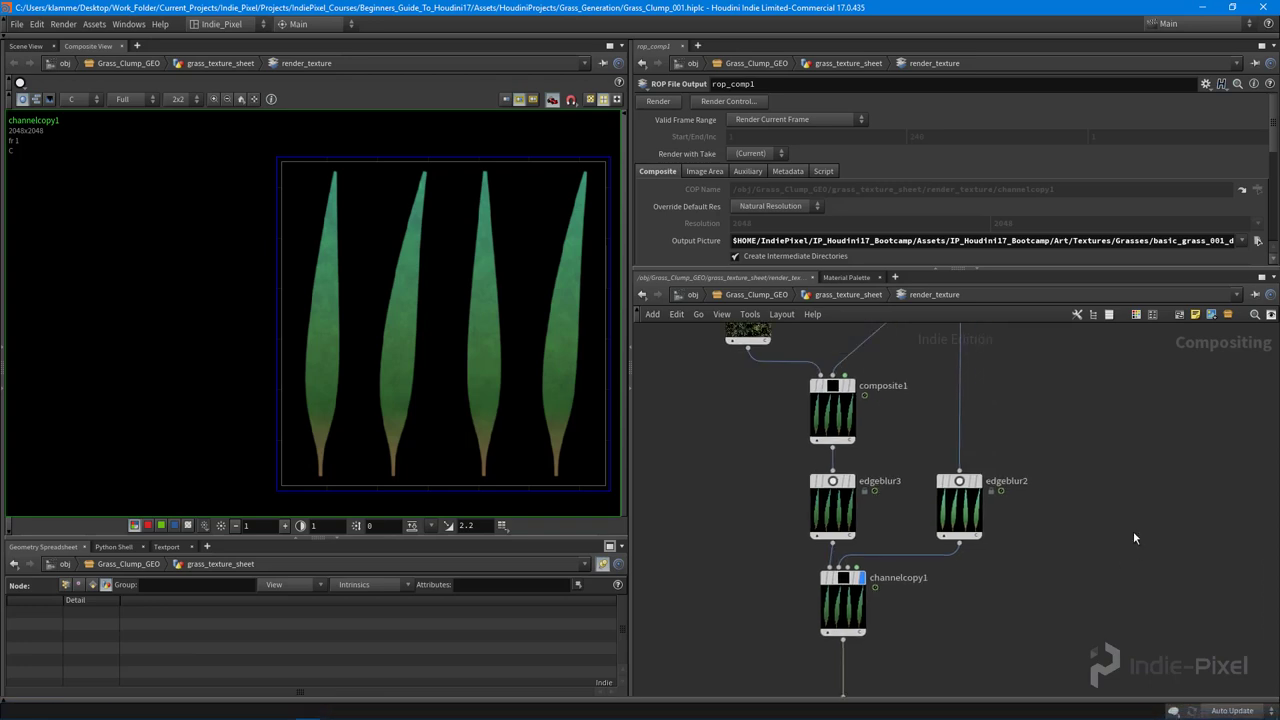
{"action": "middle_click_drag", "start_coordinate": [947, 407], "coordinate": [961, 542]}
{"action": "scroll", "coordinate": [961, 542], "scroll_direction": "down", "scroll_amount": 4}
{"action": "middle_click_drag", "start_coordinate": [947, 494], "coordinate": [944, 524]}
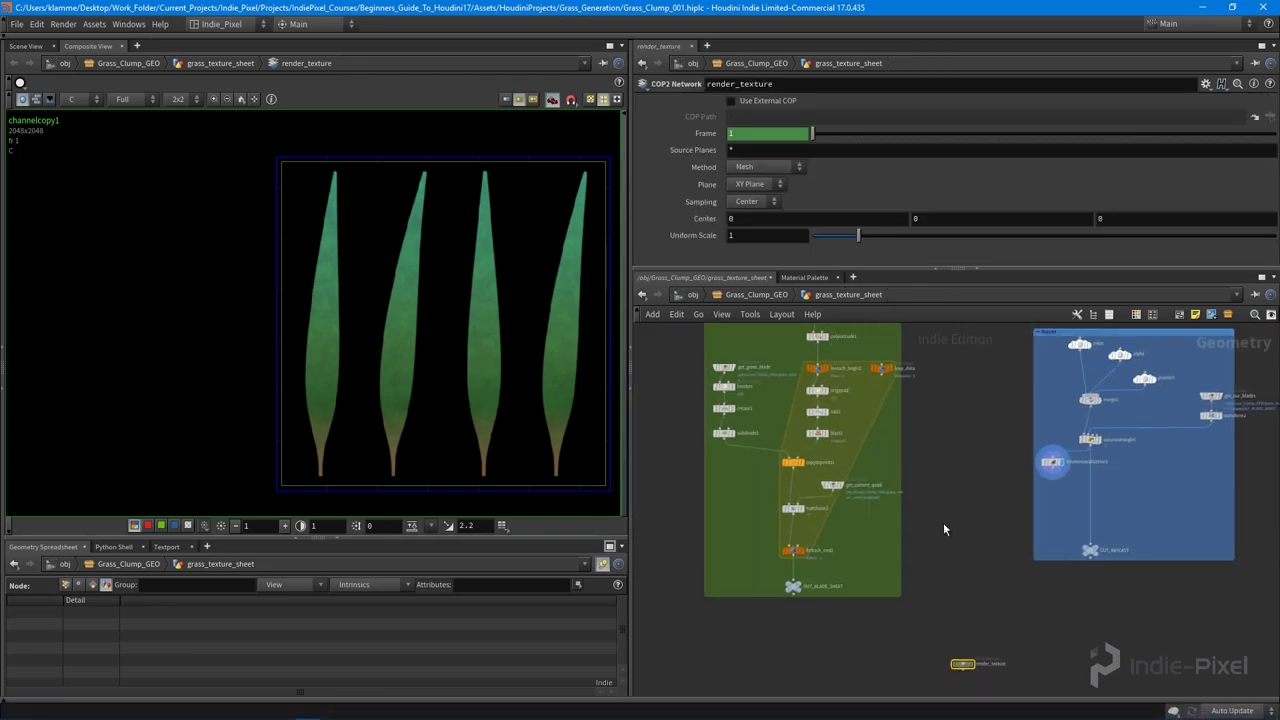
{"action": "scroll", "coordinate": [944, 524], "scroll_direction": "down", "scroll_amount": 2}
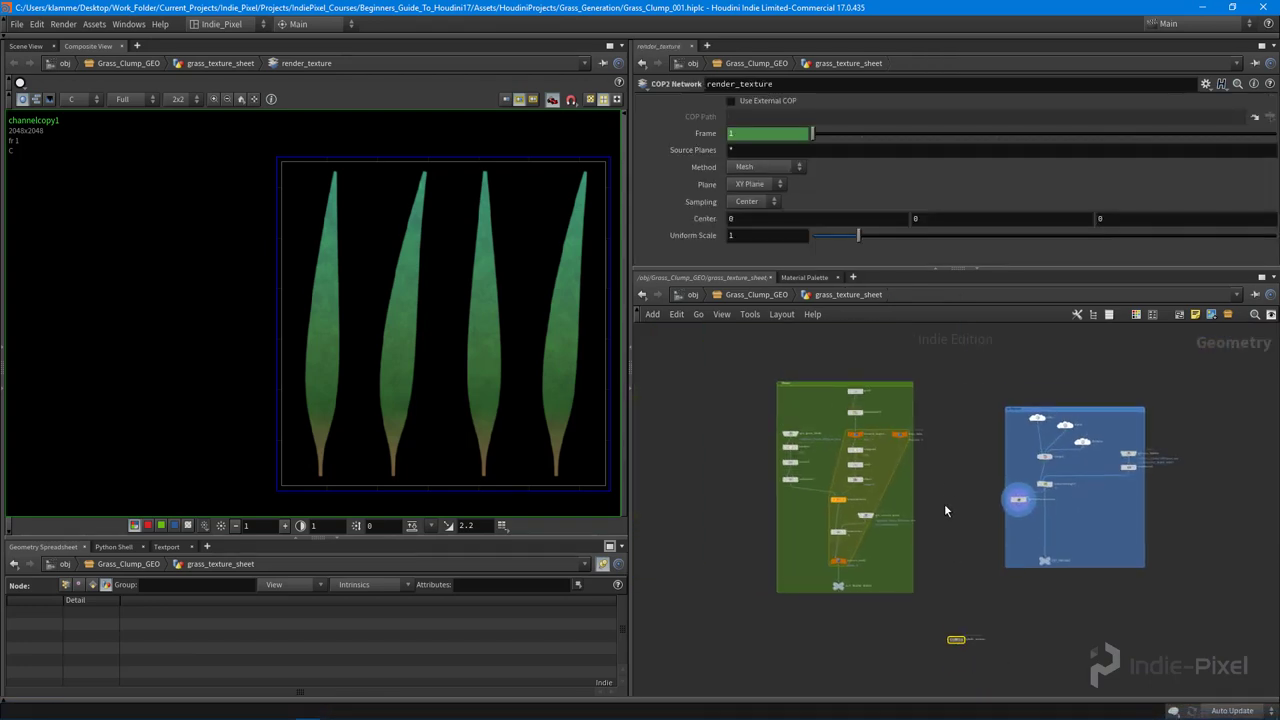
Set Columns to 3 on the grid1 node in the Sheet network box and check the composite view
{"action": "scroll", "coordinate": [853, 503], "scroll_direction": "up", "scroll_amount": 5}
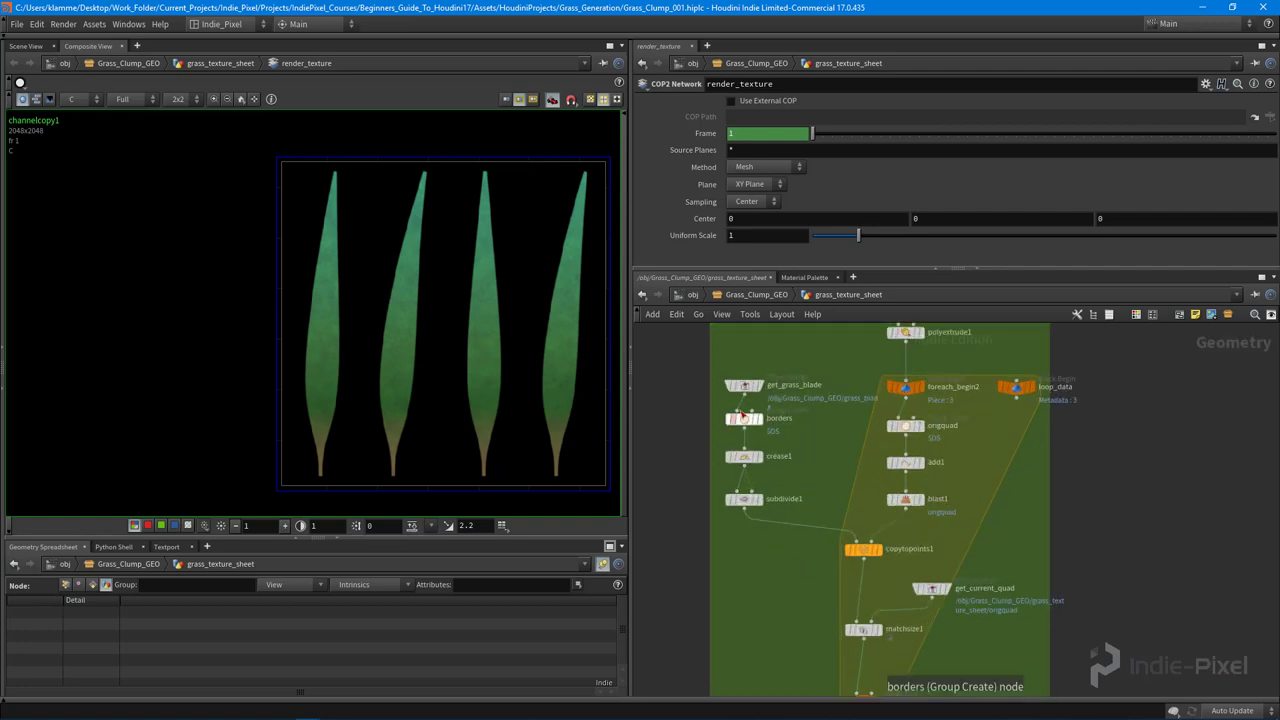
{"action": "middle_click_drag", "start_coordinate": [816, 446], "coordinate": [812, 480]}
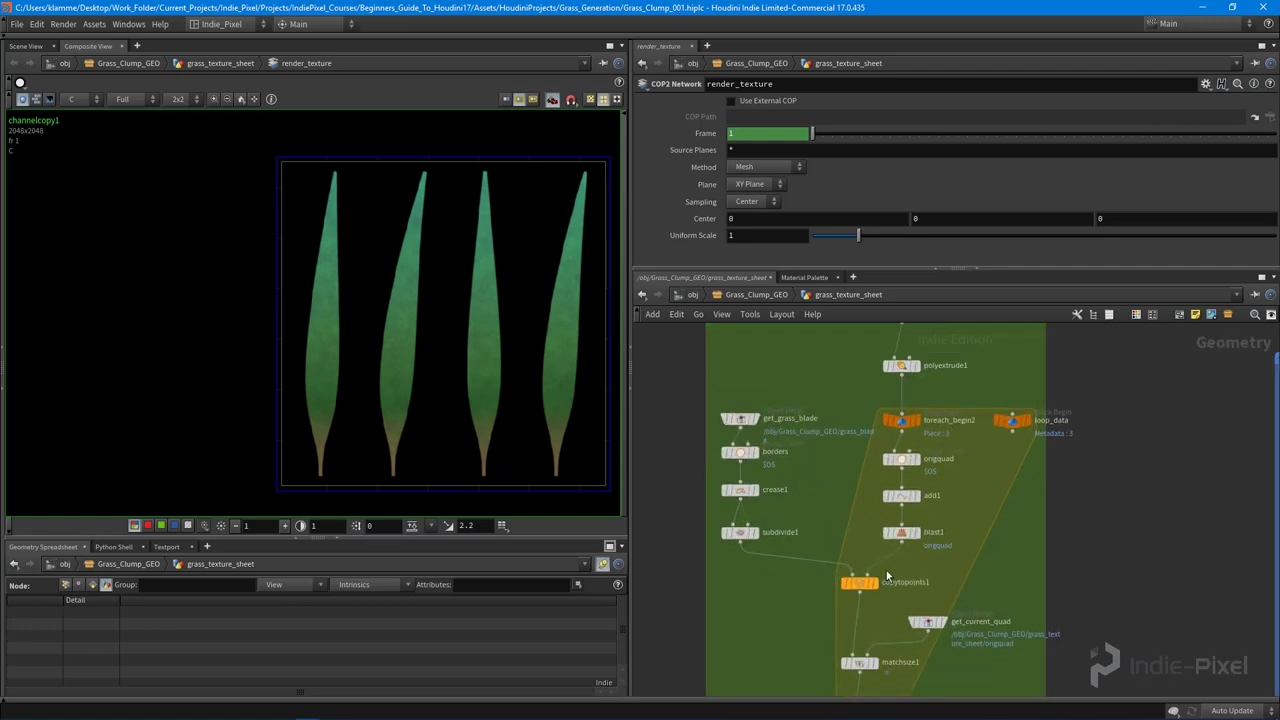
{"action": "scroll", "coordinate": [891, 572], "scroll_direction": "down", "scroll_amount": 2}
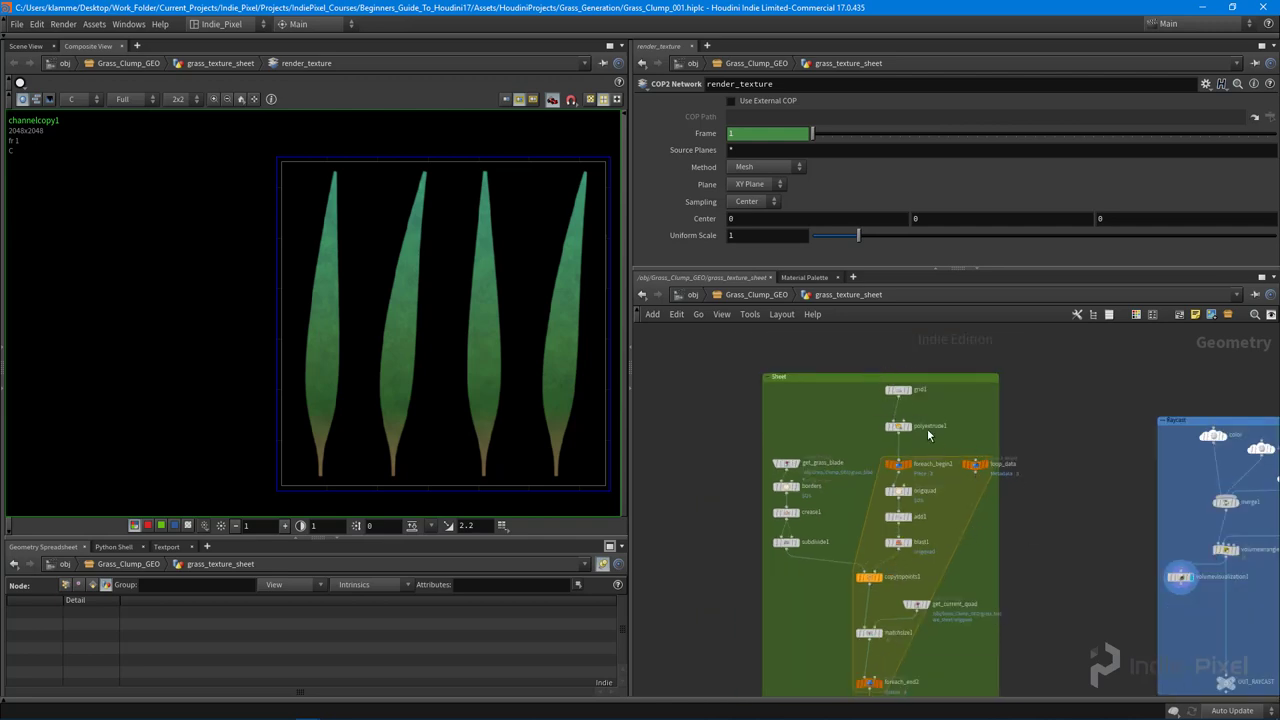
{"action": "left_click", "coordinate": [898, 389]}
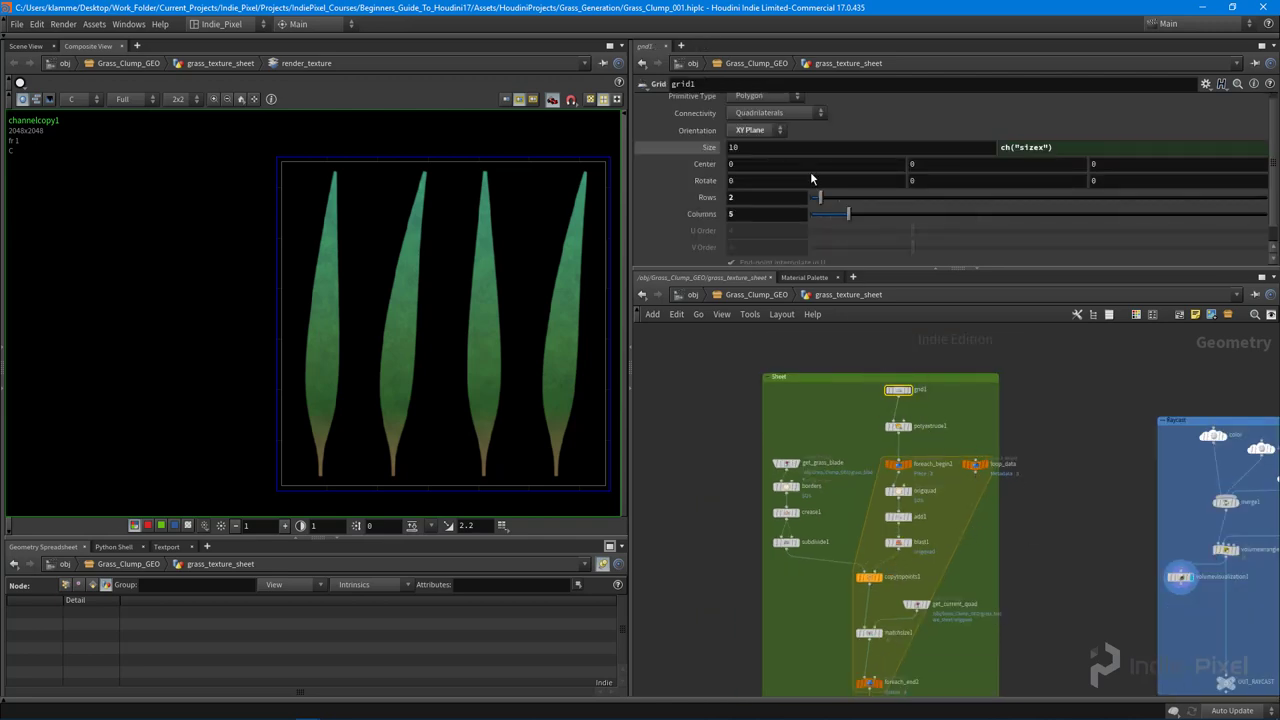
{"action": "left_click", "coordinate": [762, 214]}
{"action": "key", "text": "Return"}
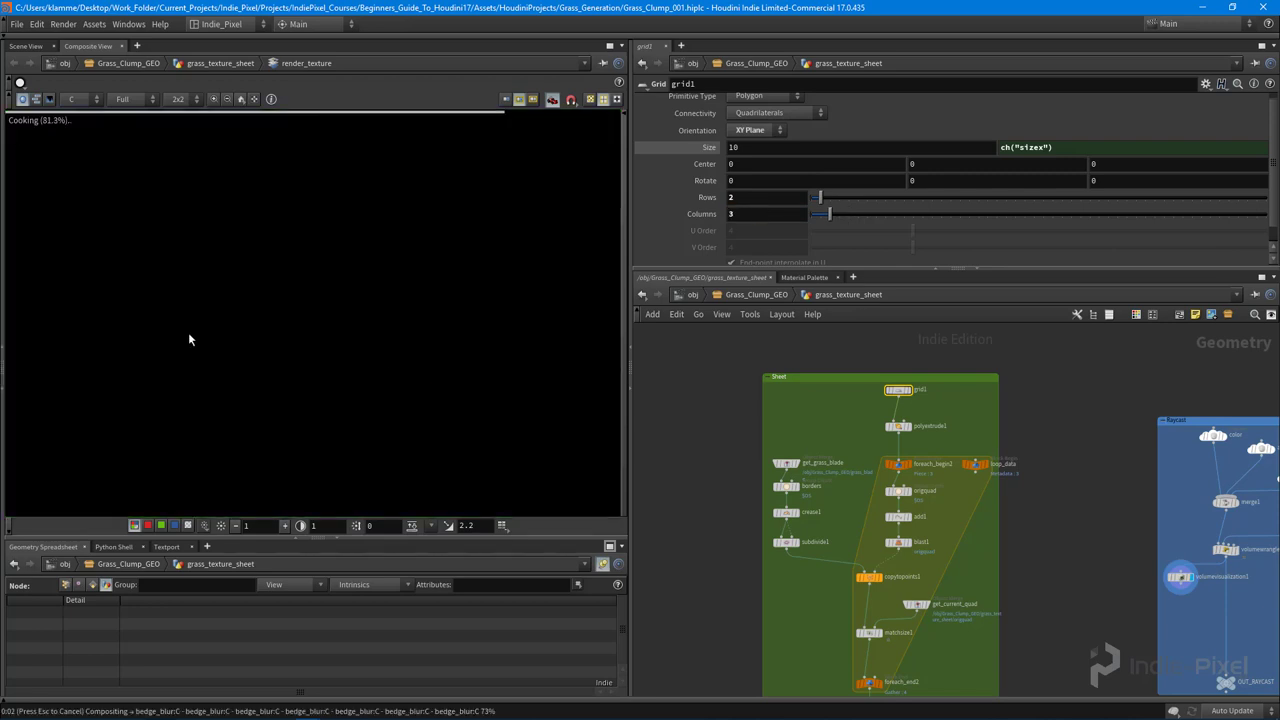
{"action": "middle_click_drag", "start_coordinate": [405, 441], "coordinate": [275, 412]}
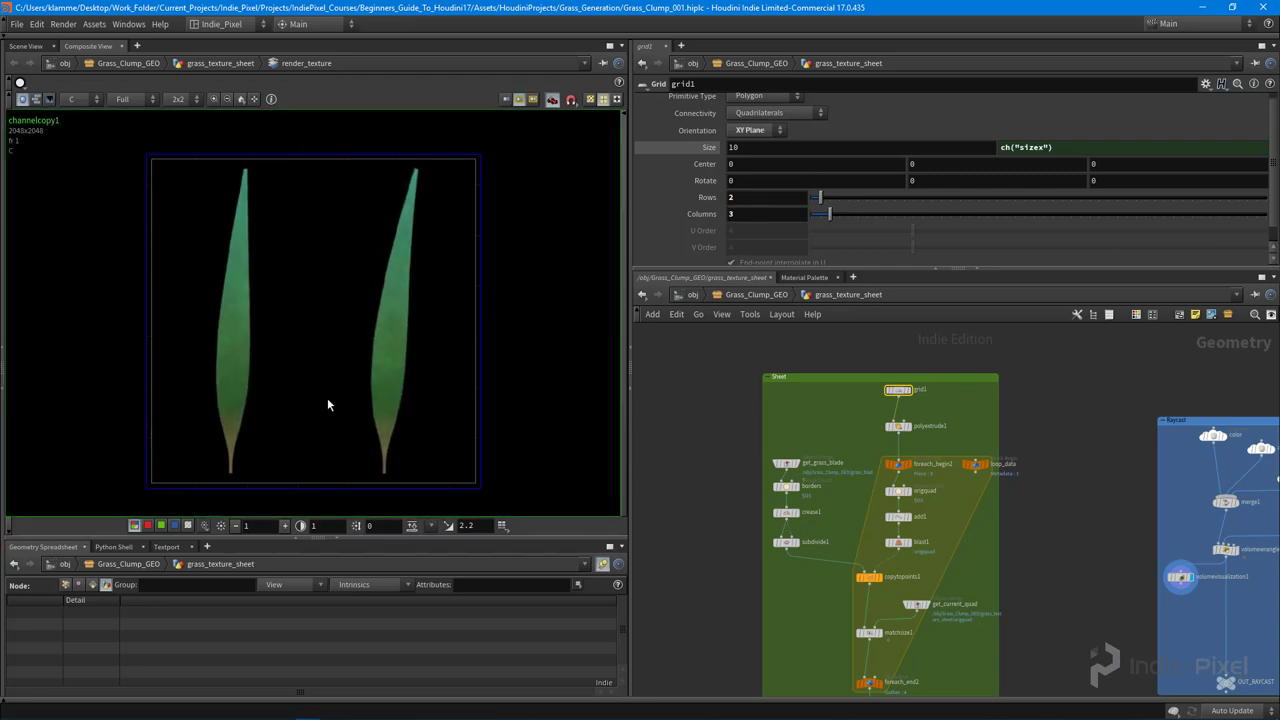
Try 6 columns on grid1 and return Columns to 5
{"action": "double_click", "coordinate": [732, 213]}
{"action": "type", "text": "6"}
{"action": "key", "text": "Return"}
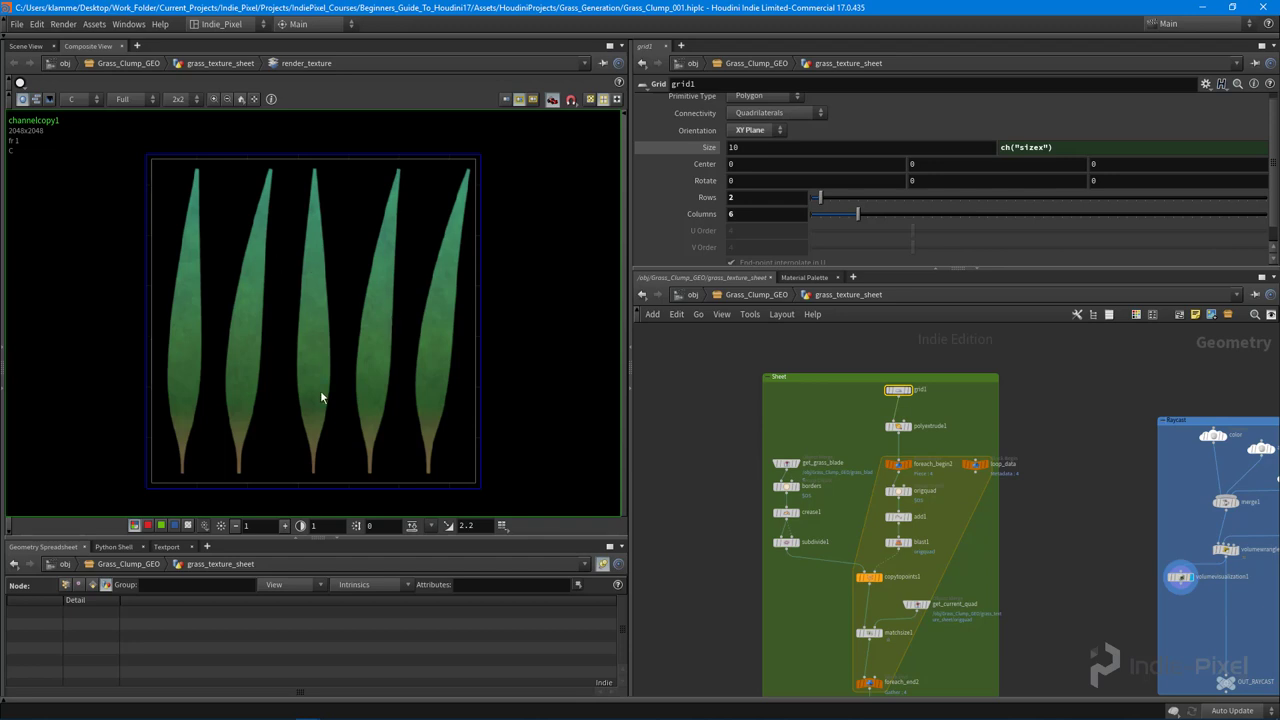
{"action": "left_click", "coordinate": [753, 213]}
{"action": "key", "text": "Return"}
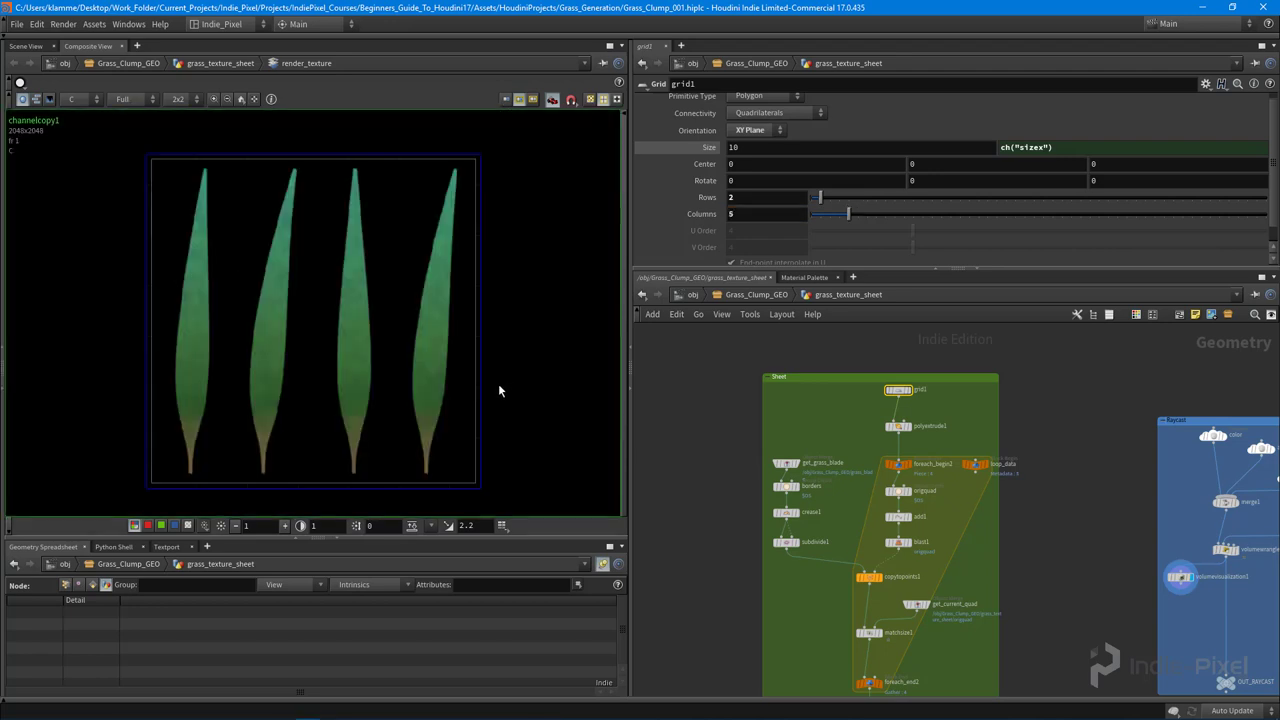
Go up to the obj level and enter the Grass_Clump_GEO subnetwork
{"action": "scroll", "coordinate": [975, 532], "scroll_direction": "down", "scroll_amount": 5}
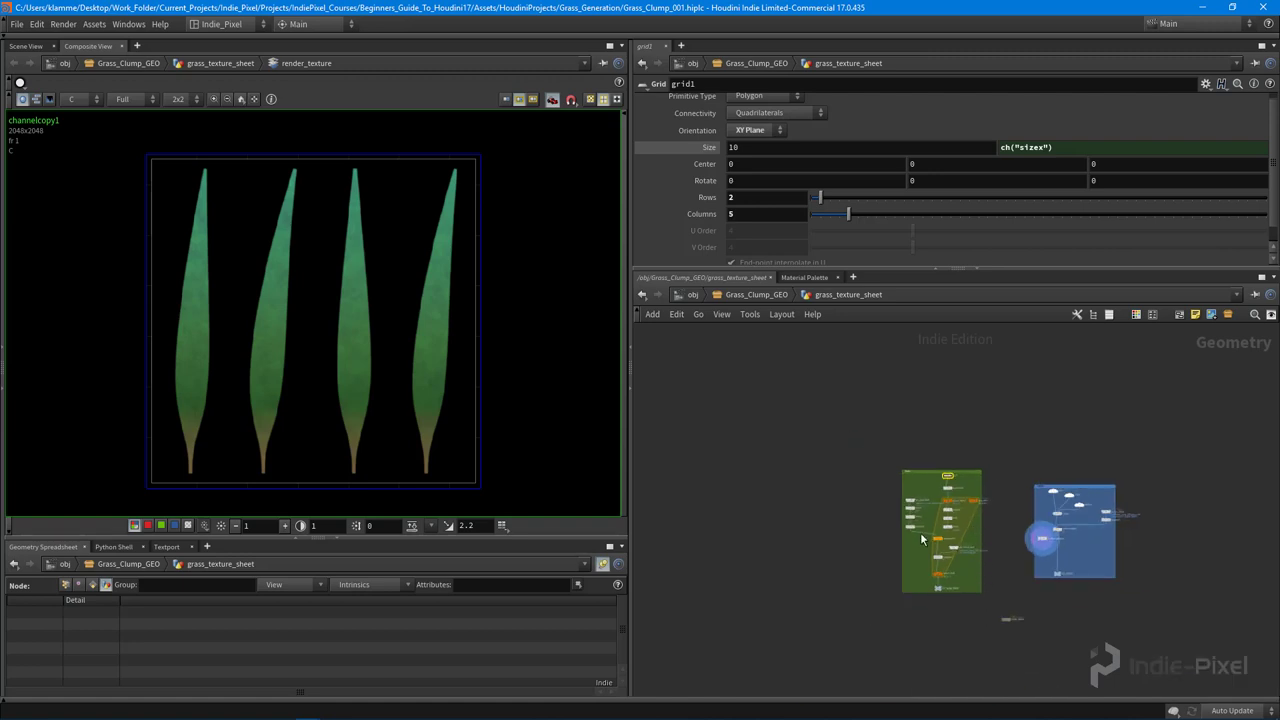
{"action": "key", "text": "h"}
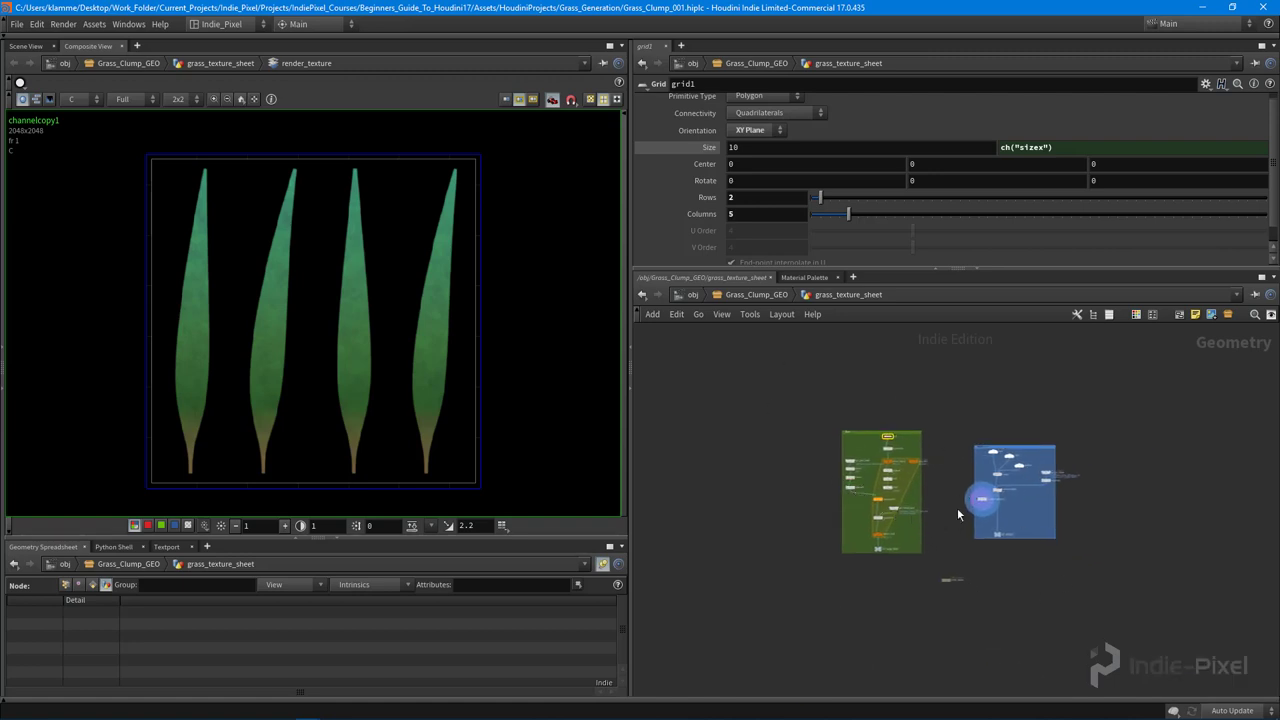
{"action": "scroll", "coordinate": [958, 511], "scroll_direction": "up", "scroll_amount": 1}
{"action": "middle_click_drag", "start_coordinate": [389, 354], "coordinate": [380, 349]}
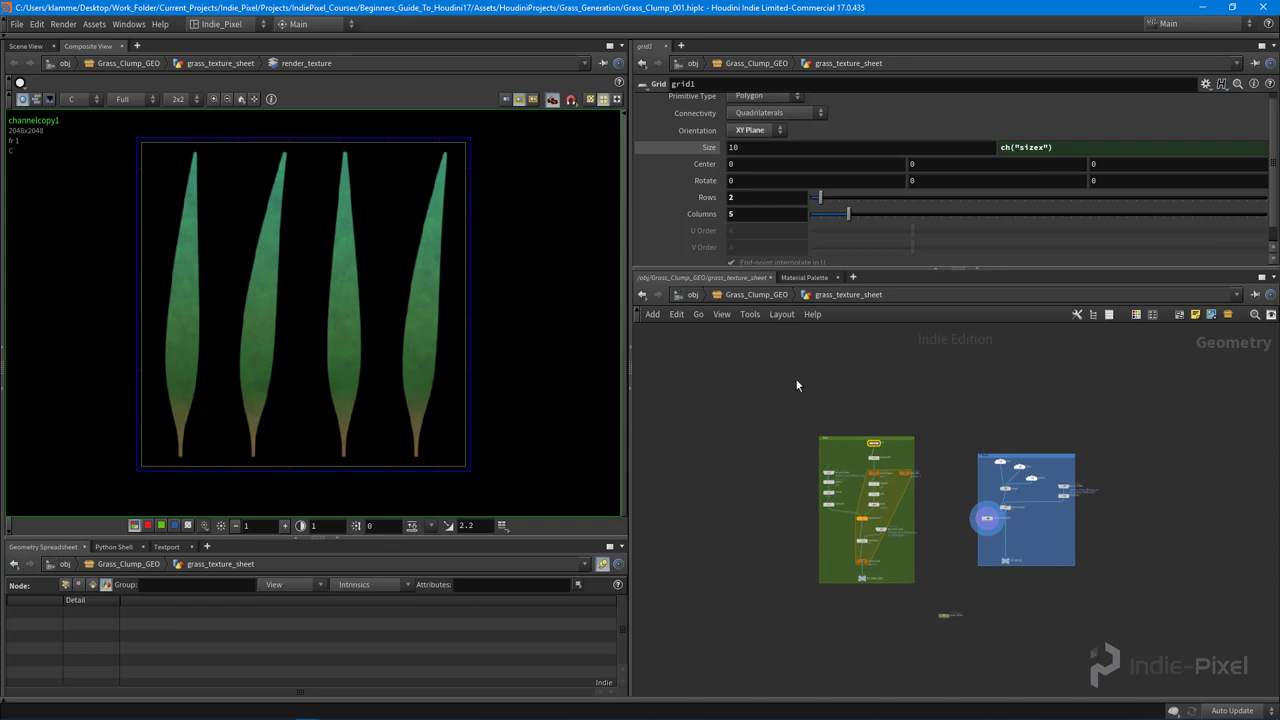
{"action": "key", "text": "u"}
{"action": "key", "text": "u"}
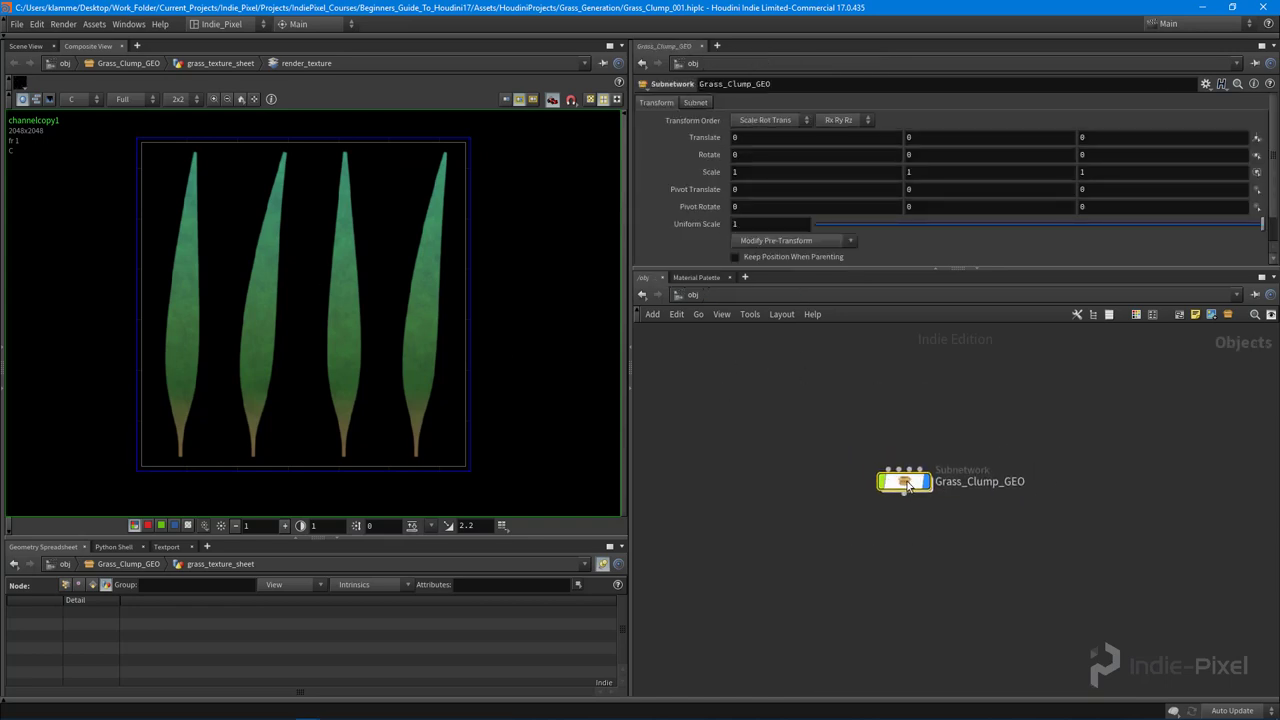
{"action": "left_click_drag", "start_coordinate": [912, 496], "coordinate": [912, 482]}
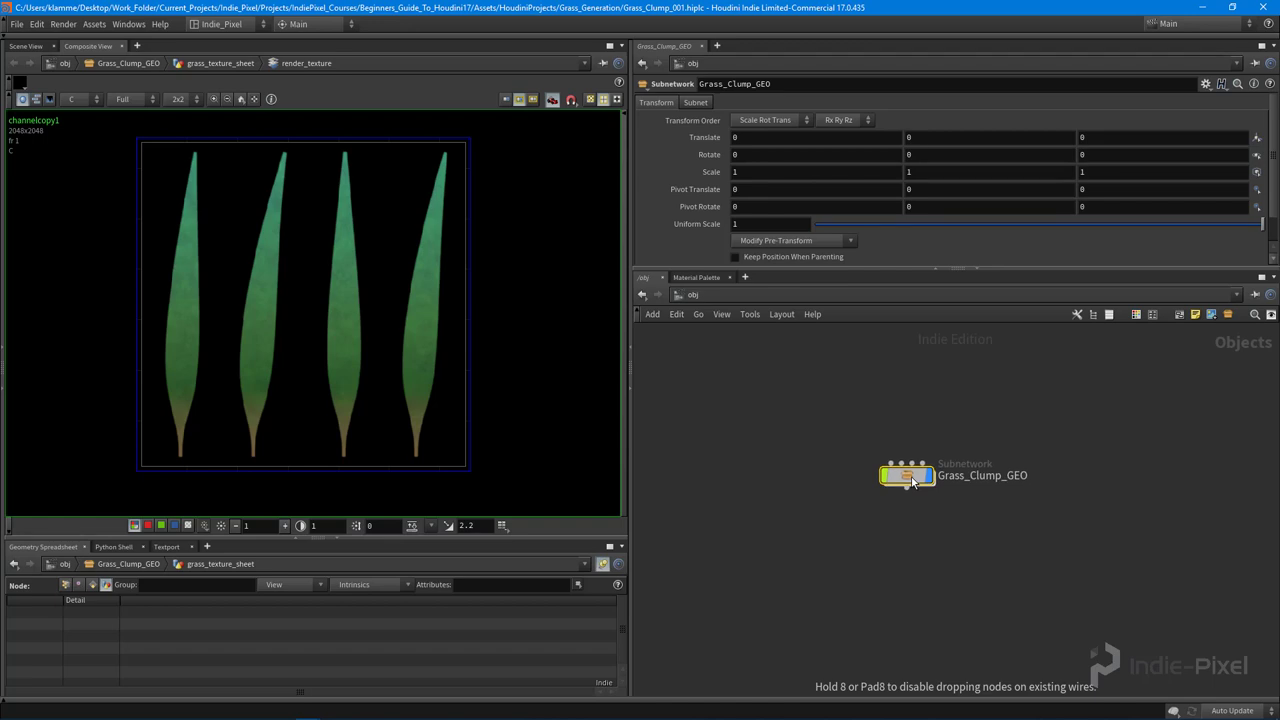
{"action": "key", "text": "i"}
{"action": "left_click_drag", "start_coordinate": [738, 384], "coordinate": [993, 650]}
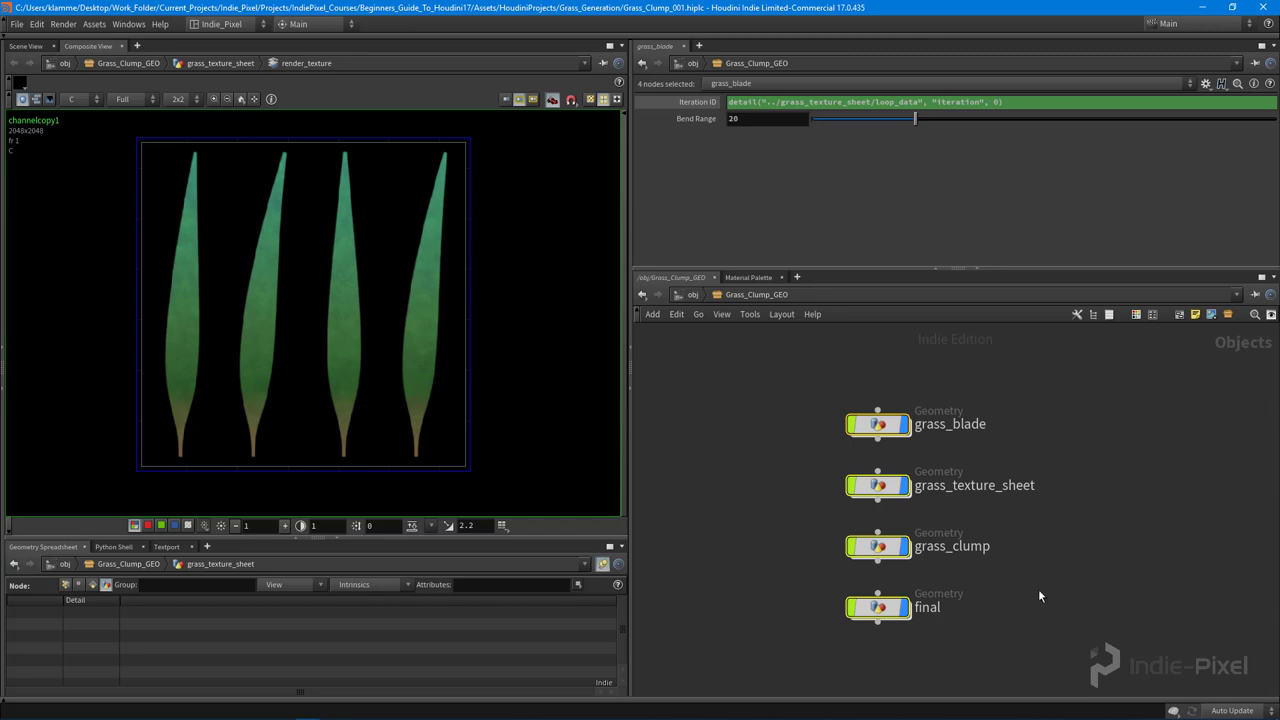
{"action": "right_click_drag", "start_coordinate": [329, 350], "coordinate": [333, 349]}
{"action": "middle_click_drag", "start_coordinate": [332, 346], "coordinate": [328, 353]}
{"action": "middle_click_drag", "start_coordinate": [968, 605], "coordinate": [974, 578]}
{"action": "left_click", "coordinate": [974, 578]}
{"action": "scroll", "coordinate": [951, 566], "scroll_direction": "up", "scroll_amount": 1}
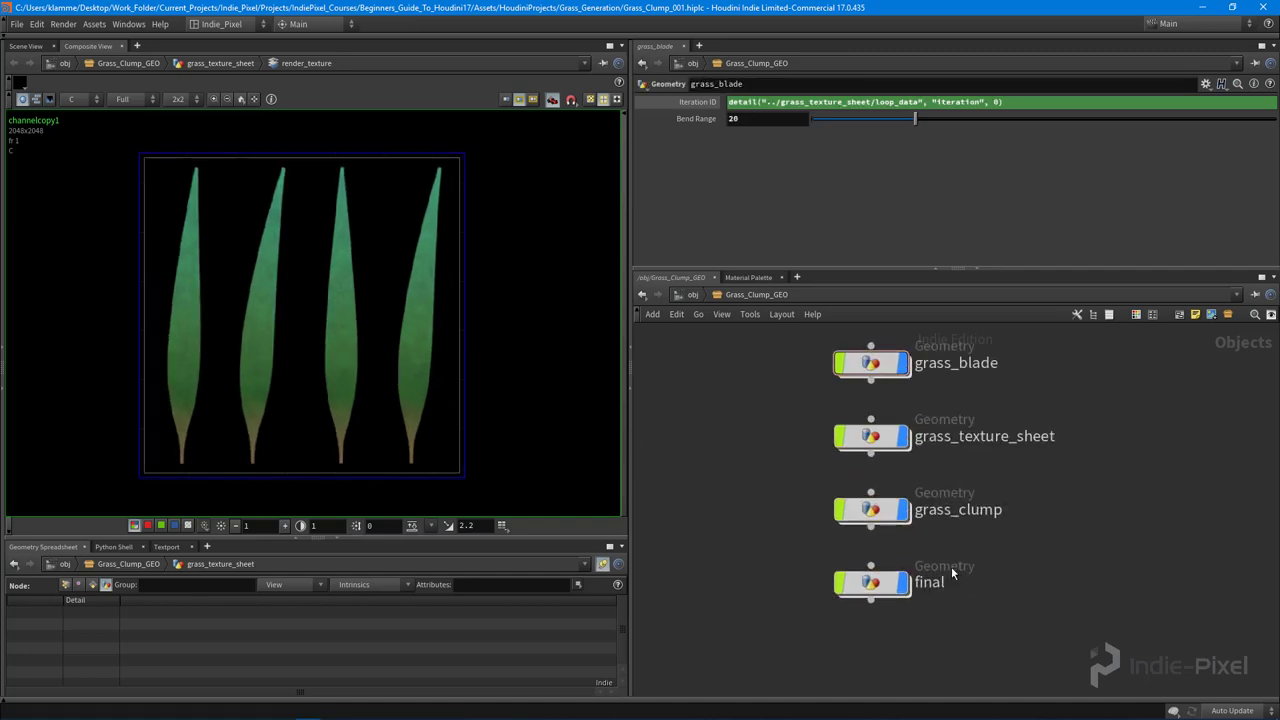
{"action": "scroll", "coordinate": [951, 566], "scroll_direction": "up", "scroll_amount": 2}
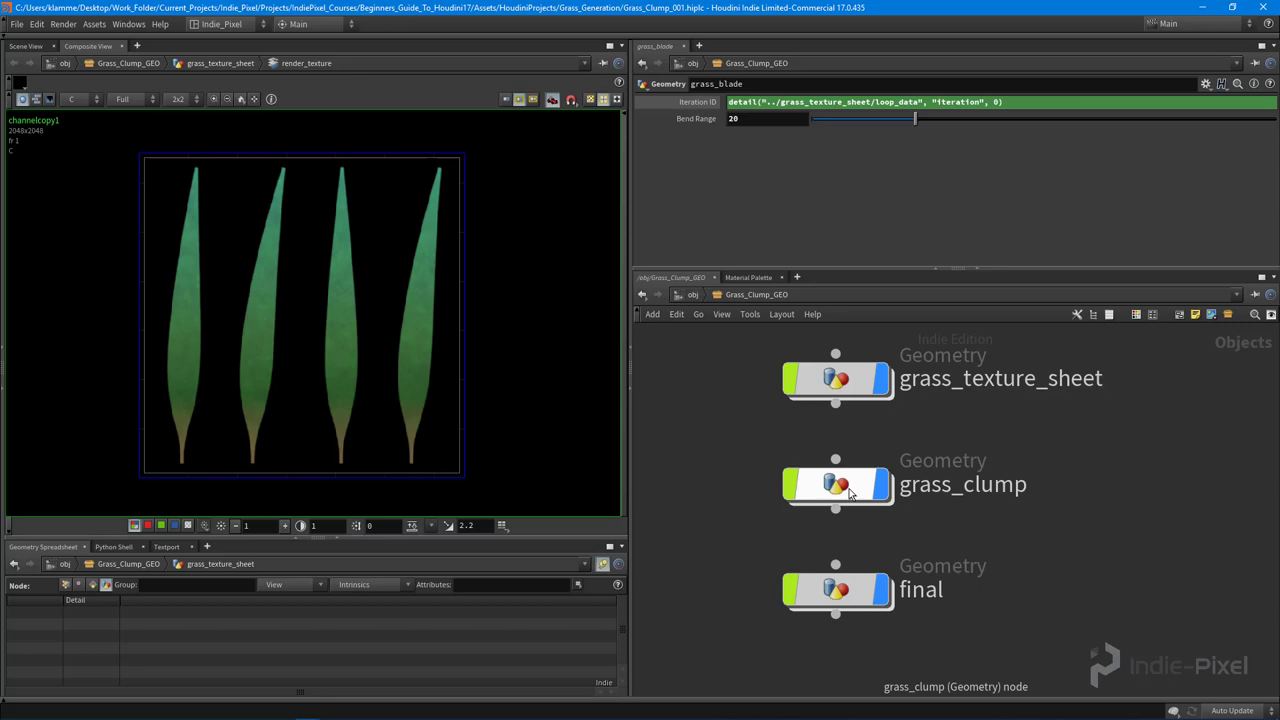